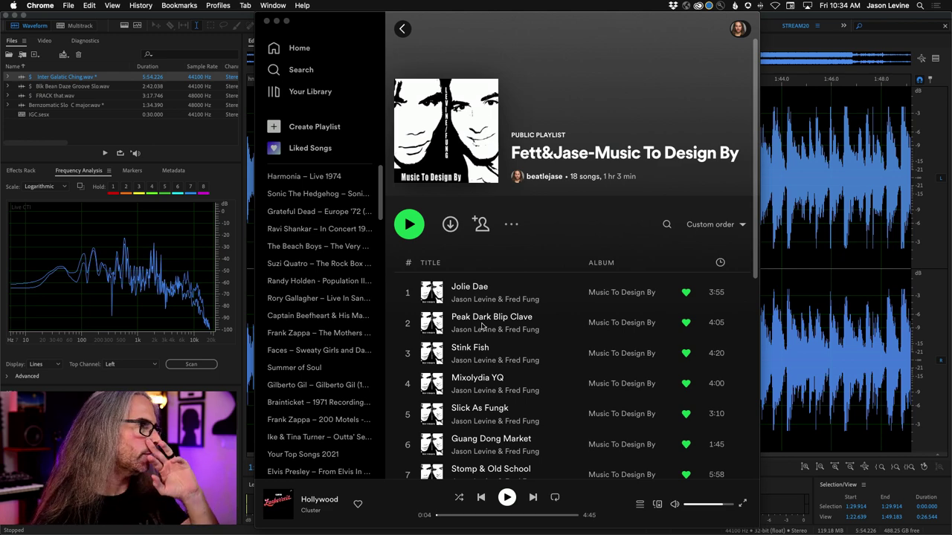
Look through all tracks of the Music To Design By playlist and return to its top.
scroll(563, 426, "down", 3)
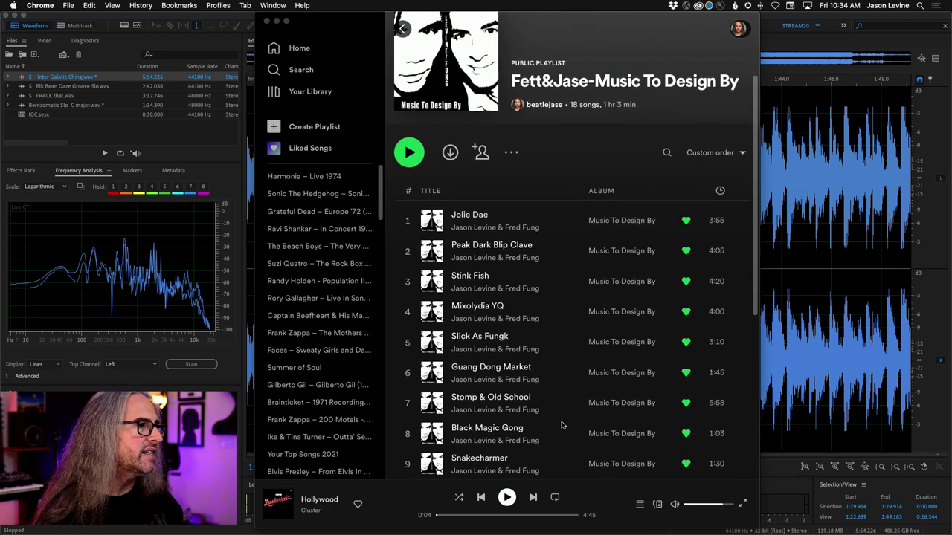
scroll(561, 425, "down", 6)
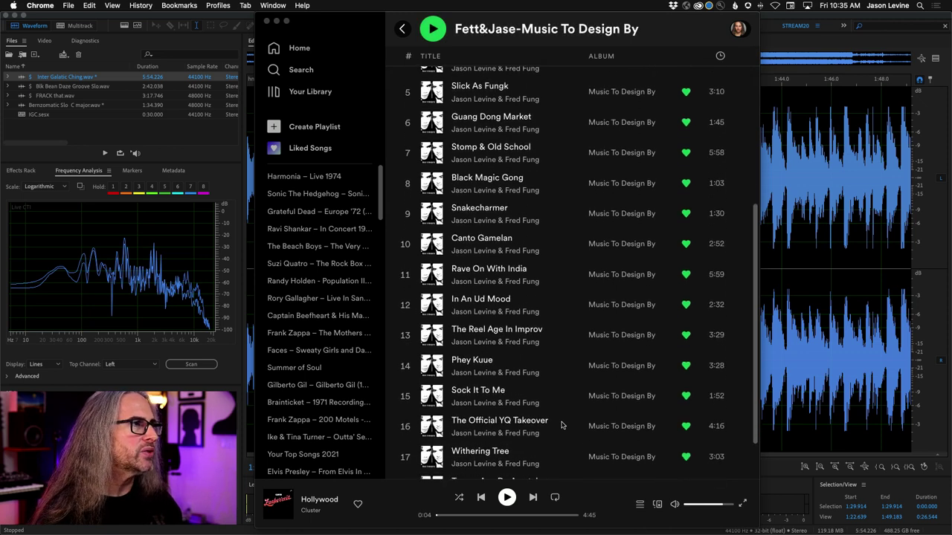
scroll(561, 425, "down", 1)
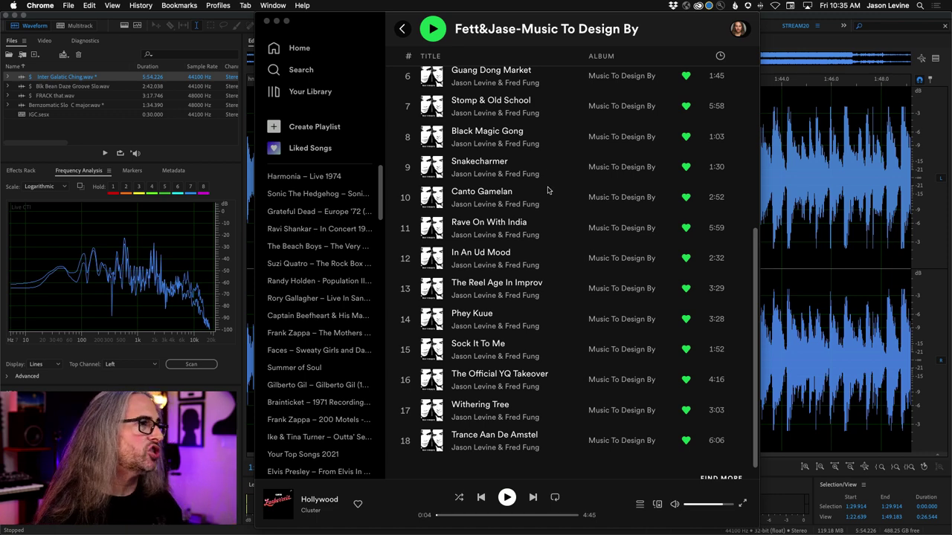
scroll(547, 190, "up", 10)
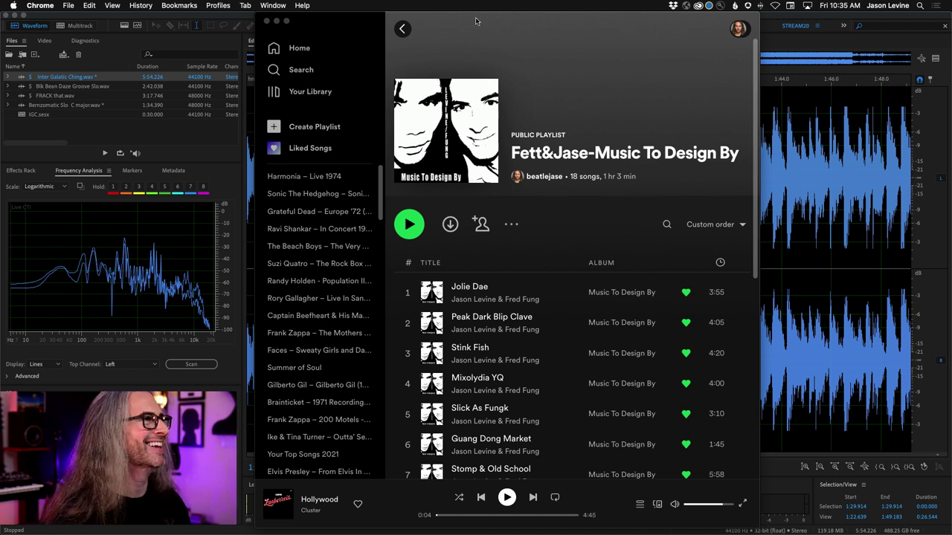
Switch to Adobe Audition and show the whole Inter Galatic Ching.wav file in the spectral frequency display.
left_click(807, 297)
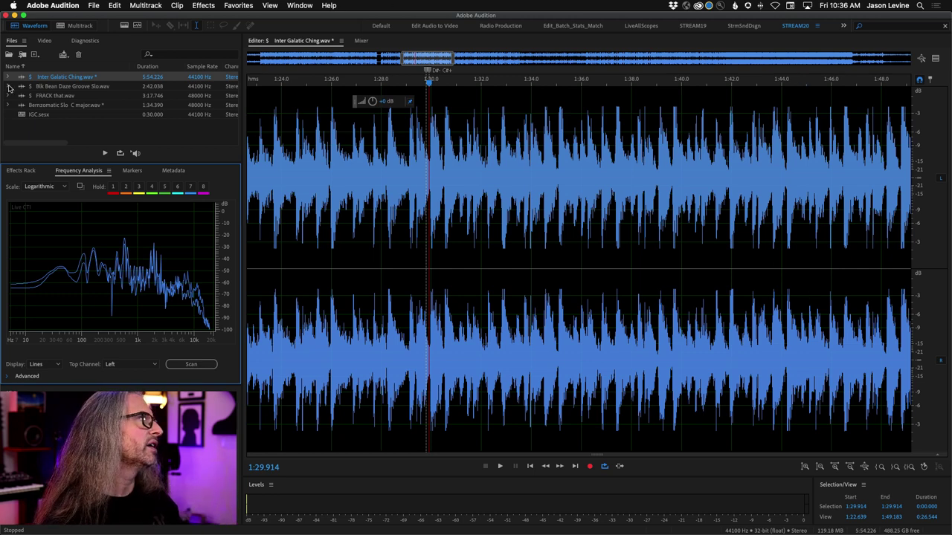
left_click(125, 25)
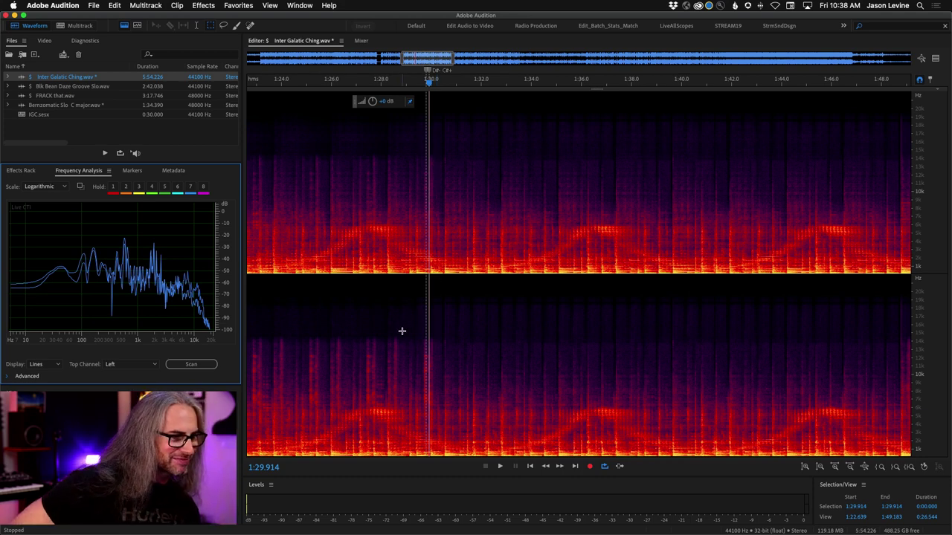
mouse_move(406, 533)
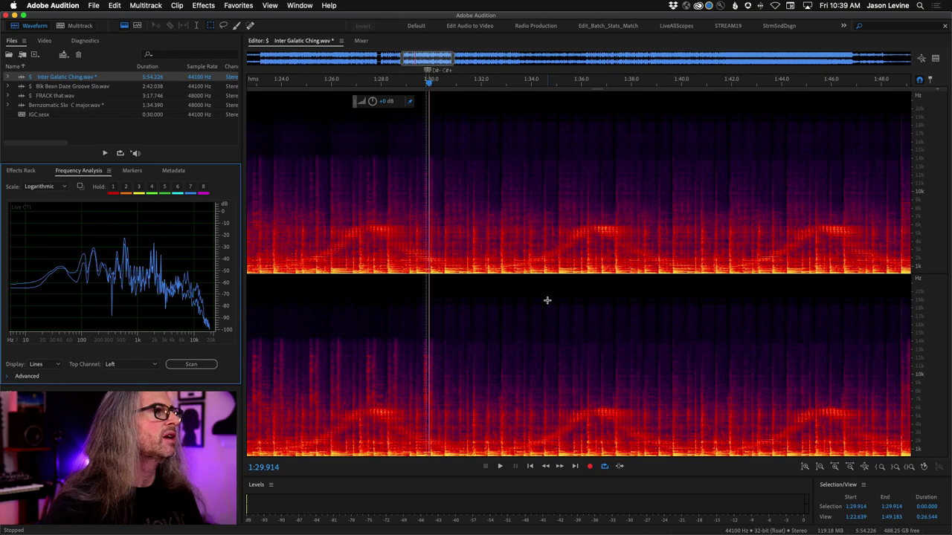
key("backslash")
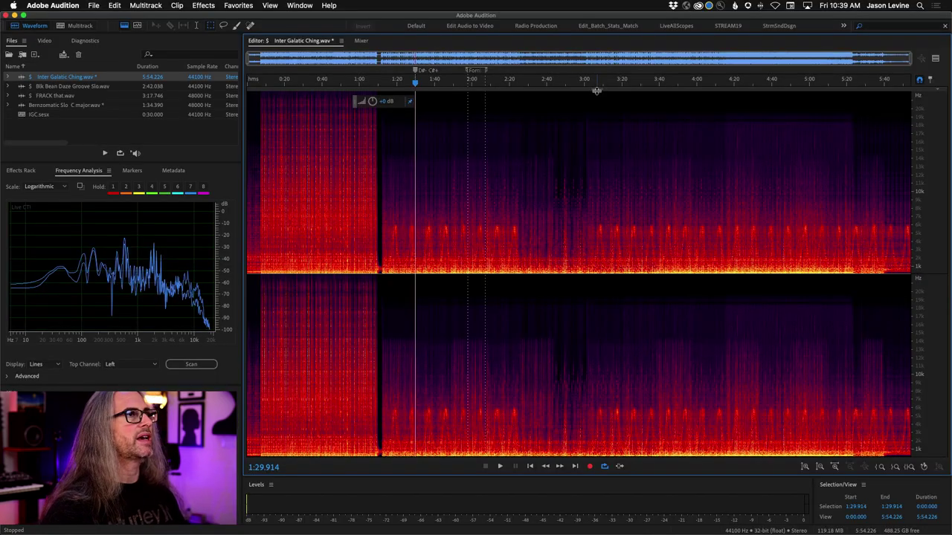
Compare waveform only and split waveform/spectral layouts for the file, ending with the spectral display filling the editor.
left_click_drag(566, 79, 597, 414)
left_click_drag(601, 164, 605, 455)
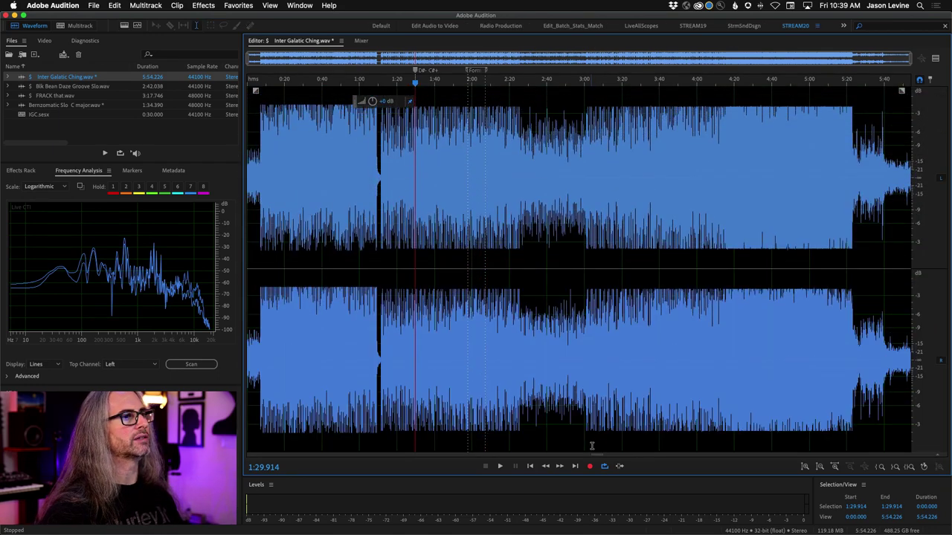
left_click_drag(597, 452, 610, 251)
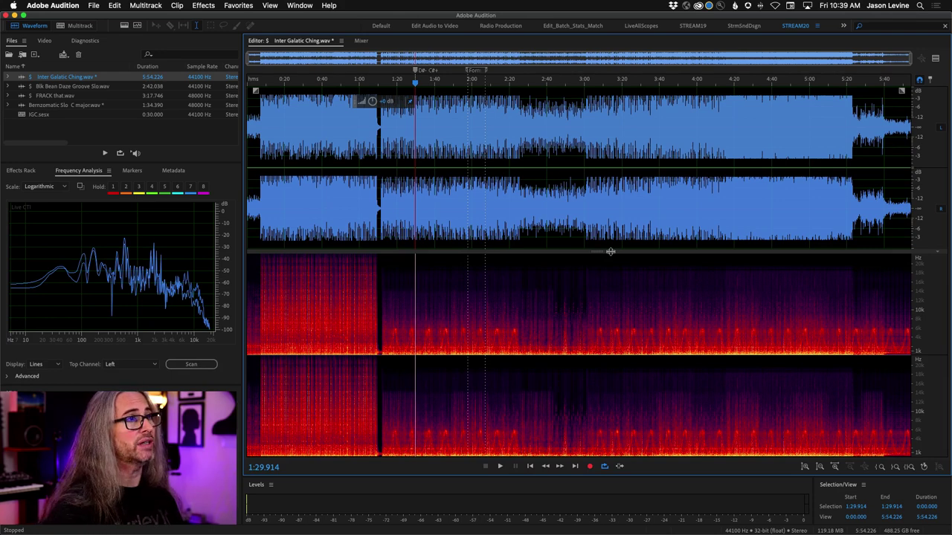
left_click_drag(610, 252, 609, 245)
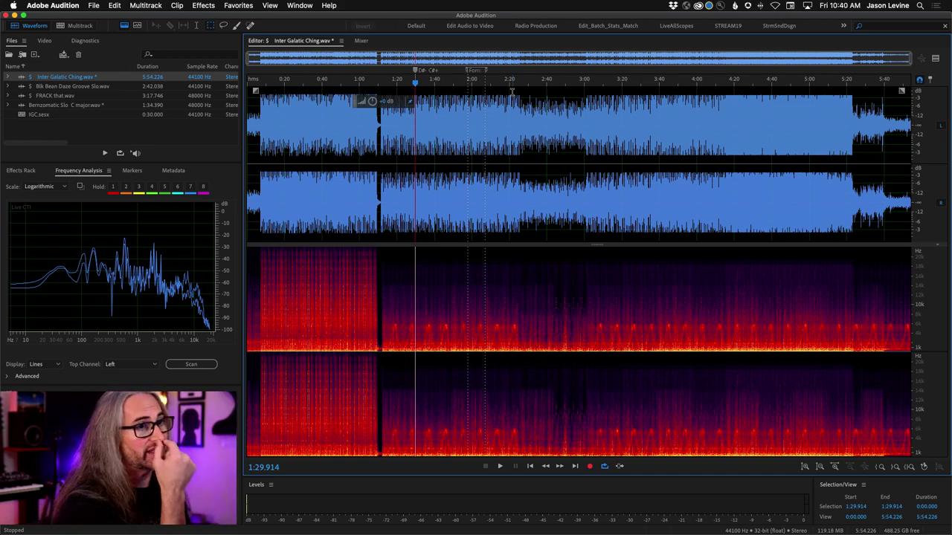
left_click_drag(597, 246, 598, 88)
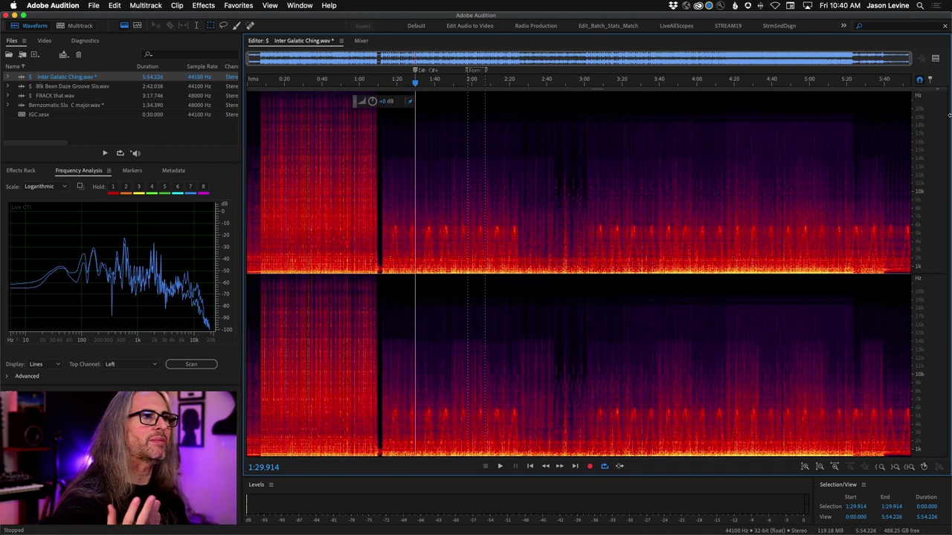
Examine the spectrum from about 1:11 to 2:58, and briefly marquee-select the dense opening section from about 0:05 to 1:09.
left_click_drag(379, 88, 578, 94)
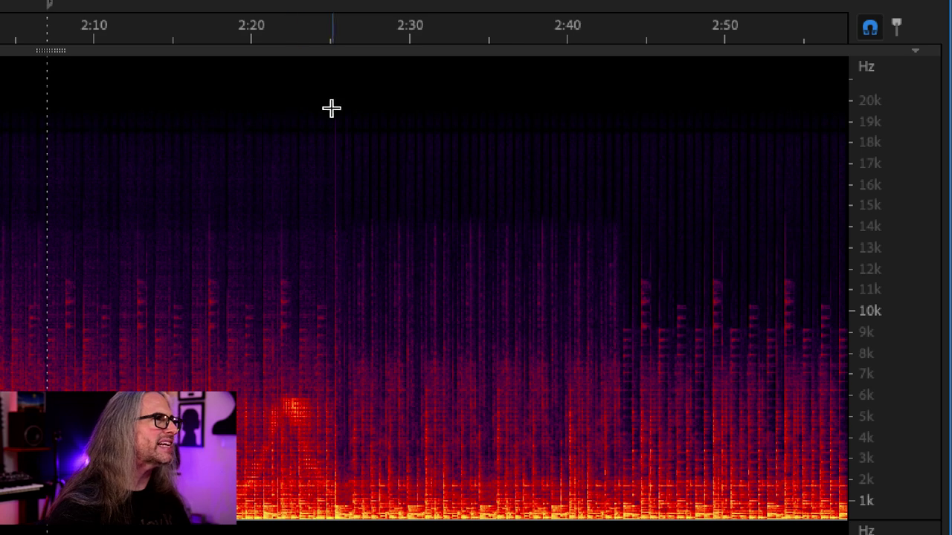
left_click_drag(307, 107, 394, 153)
left_click(519, 108)
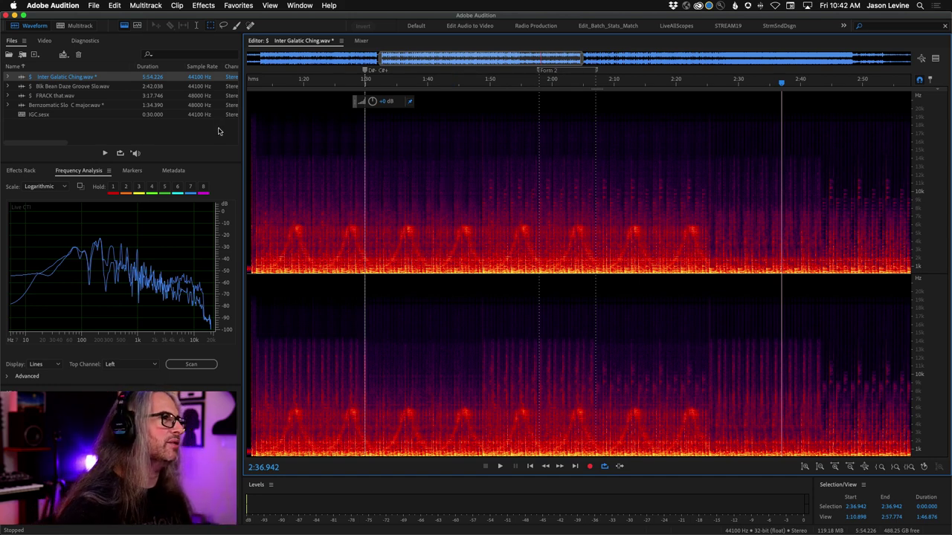
scroll(364, 88, "down", 5)
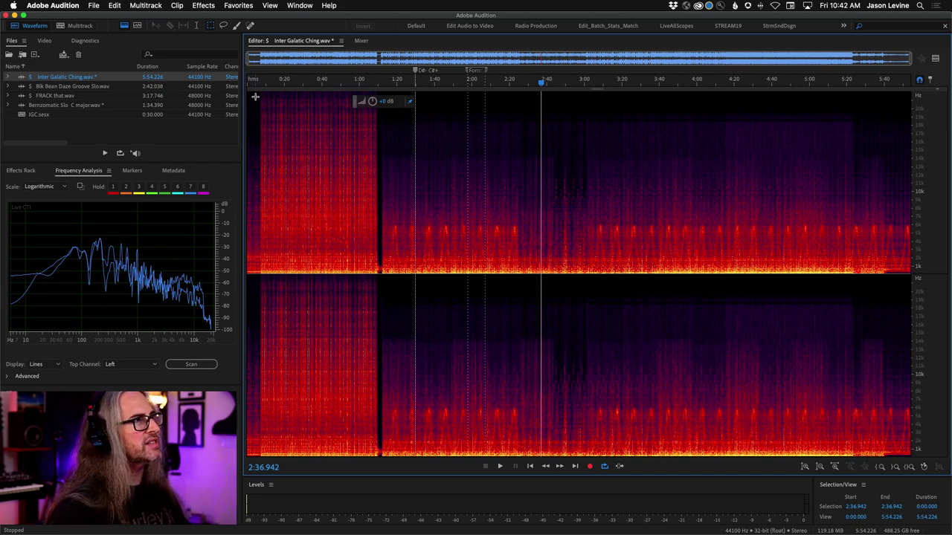
left_click_drag(255, 96, 376, 223)
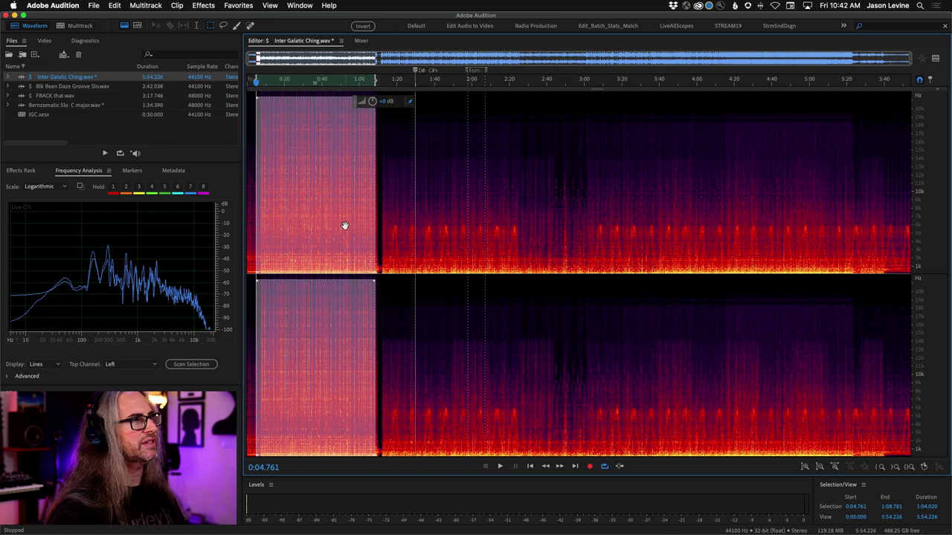
left_click(382, 183)
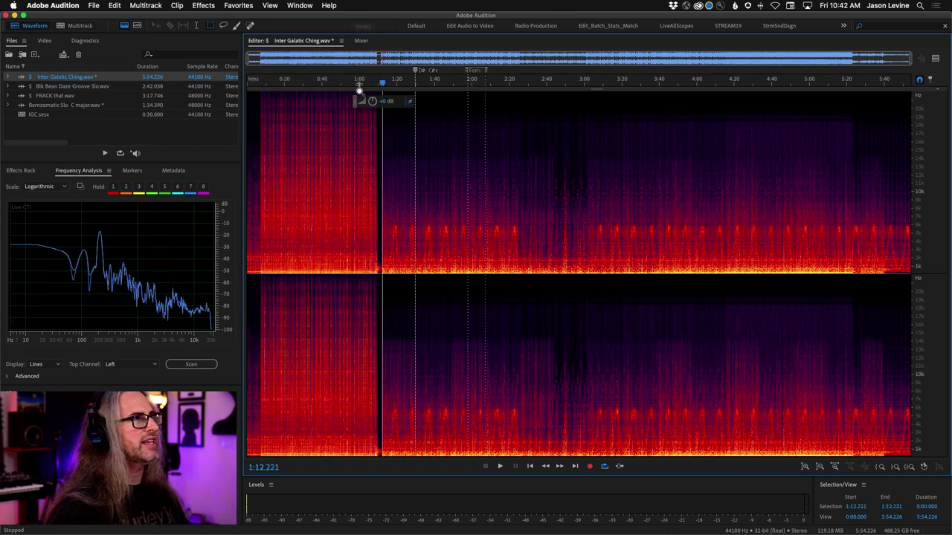
Play the transition into the dark gap from about 1:09.3 and stop within the gap.
scroll(368, 289, "up", 5)
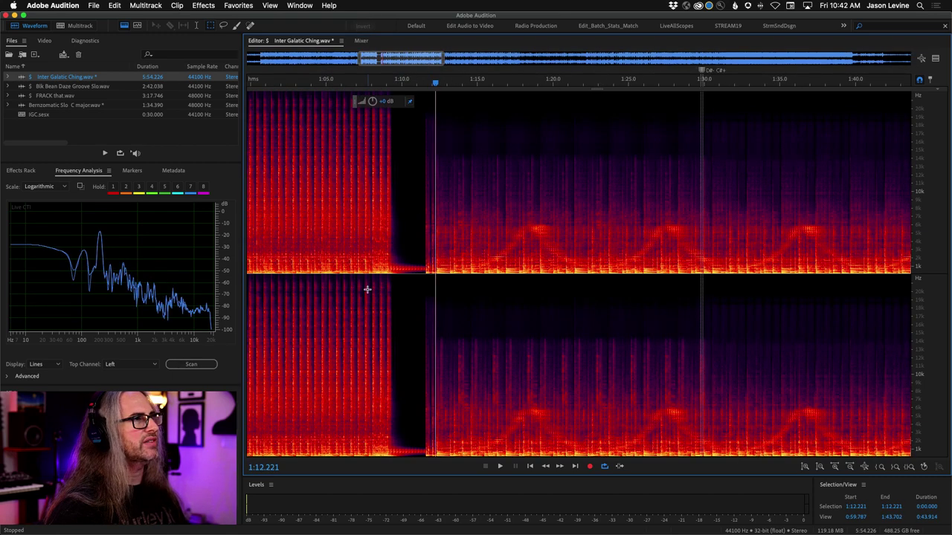
left_click(391, 255)
key("space")
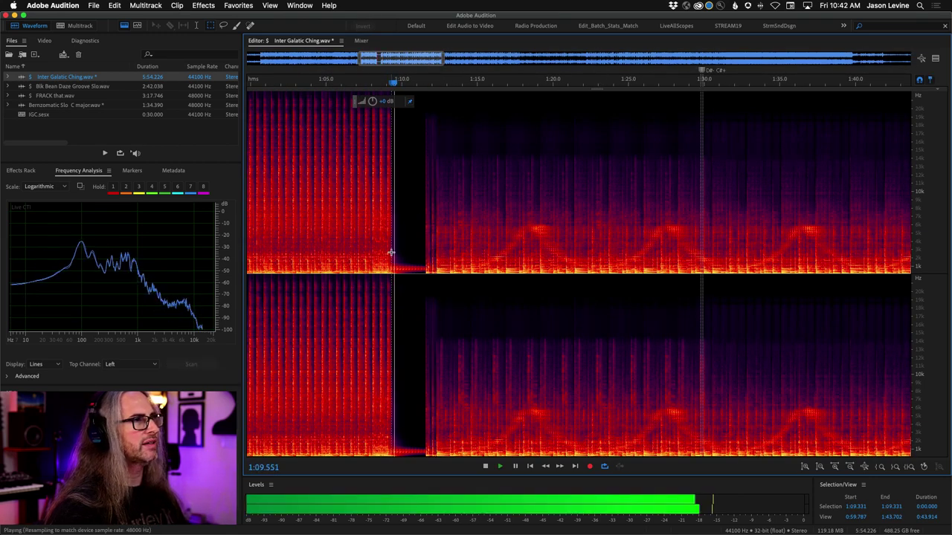
key("space")
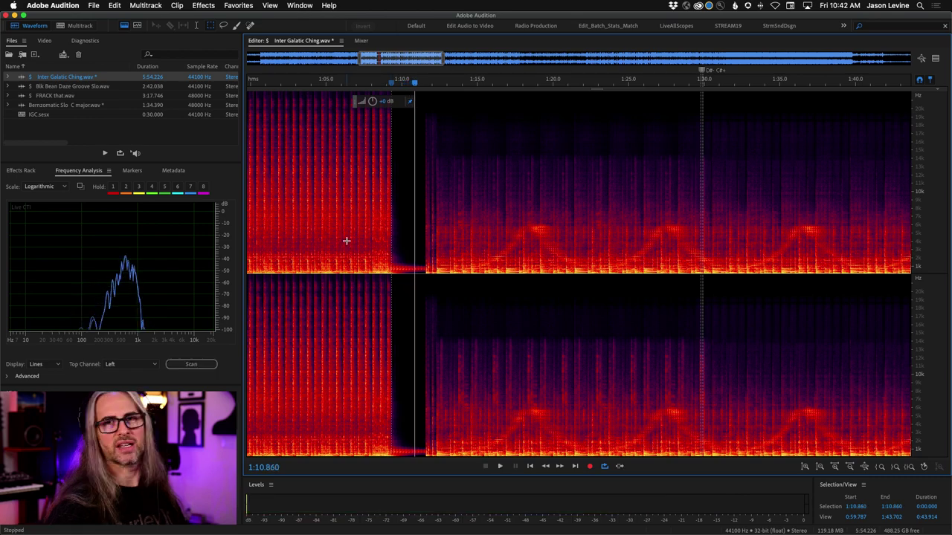
Try marquee selections over the middle section, including one from about 1:46.6 to 3:01.5, and clear them.
scroll(420, 206, "down", 5)
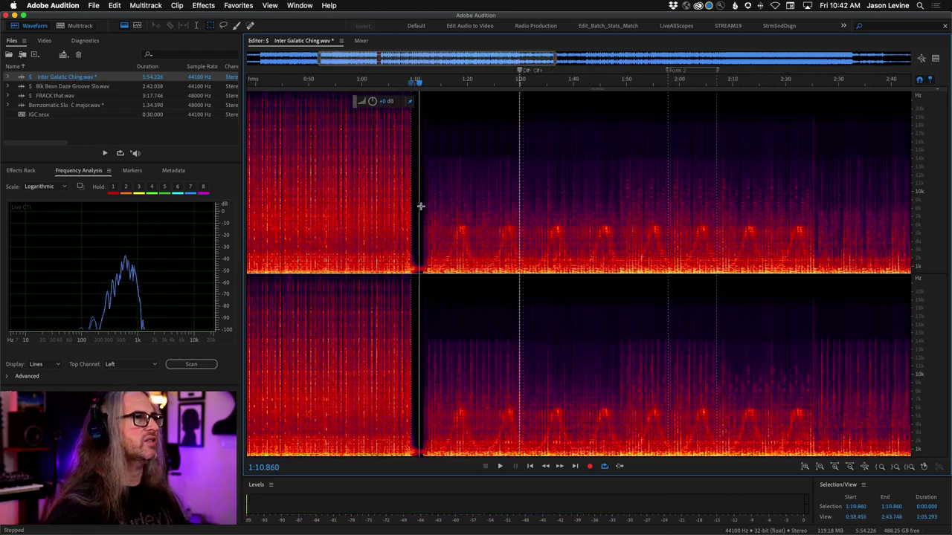
left_click_drag(517, 142, 618, 297)
scroll(618, 298, "down", 2)
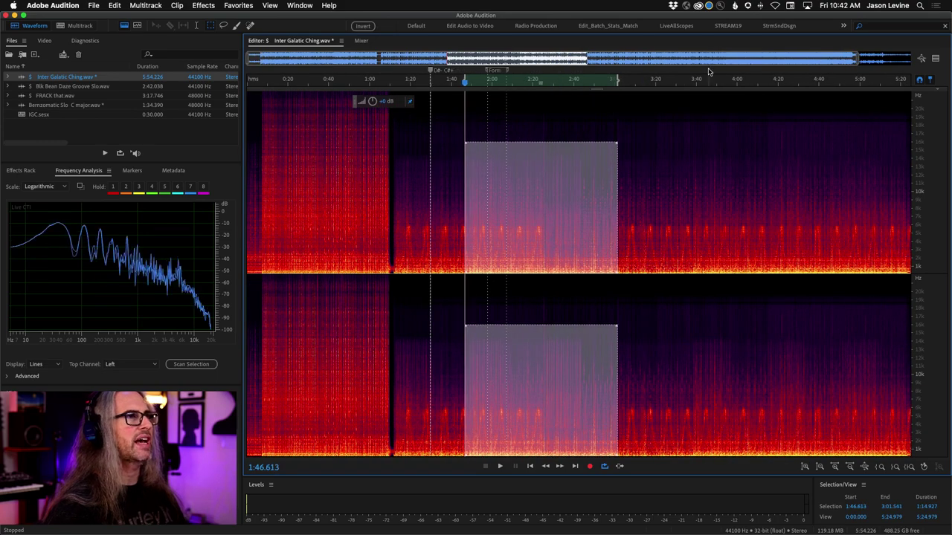
left_click(677, 184)
left_click_drag(550, 150, 612, 283)
key("Delete")
left_click(506, 186)
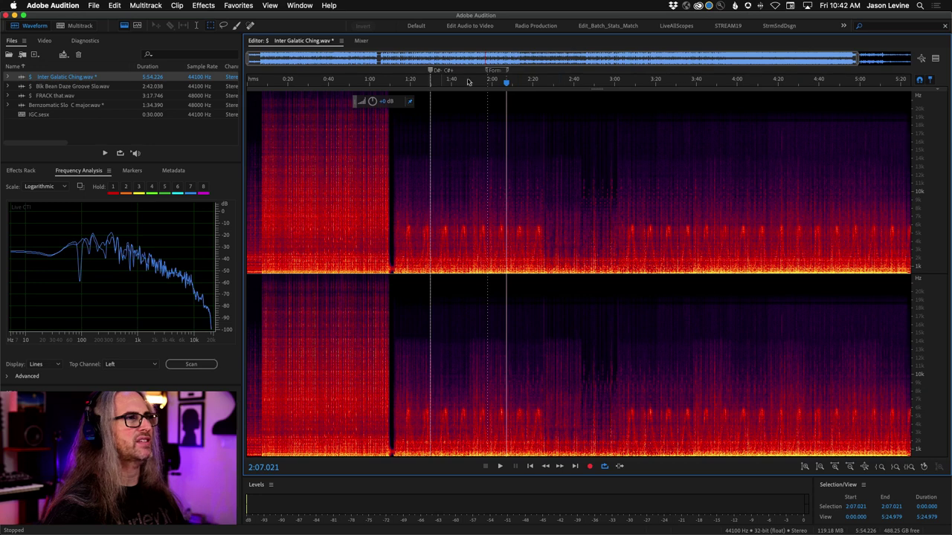
Brush a 38 px paintbrush selection along the three arching sweeps between about 1:59 and 2:28.
left_click_drag(489, 81, 718, 81)
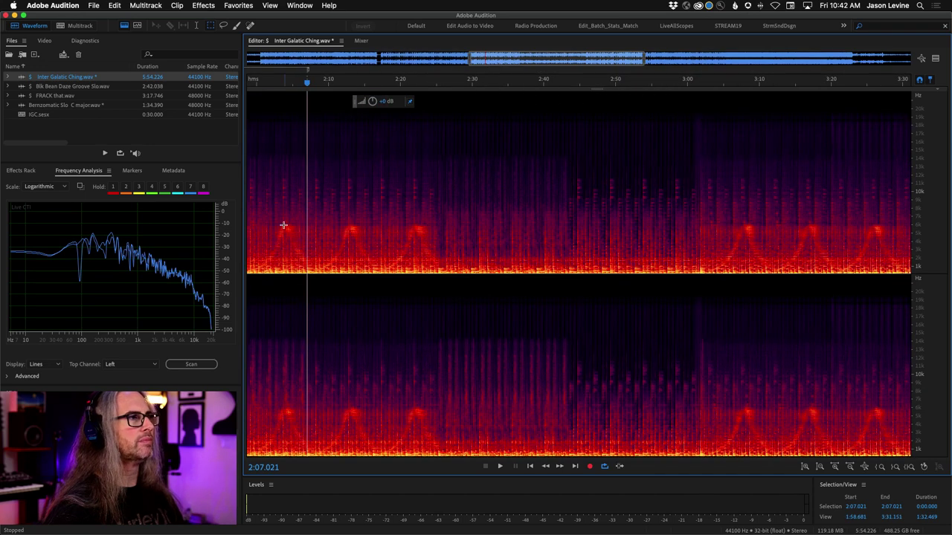
left_click(236, 26)
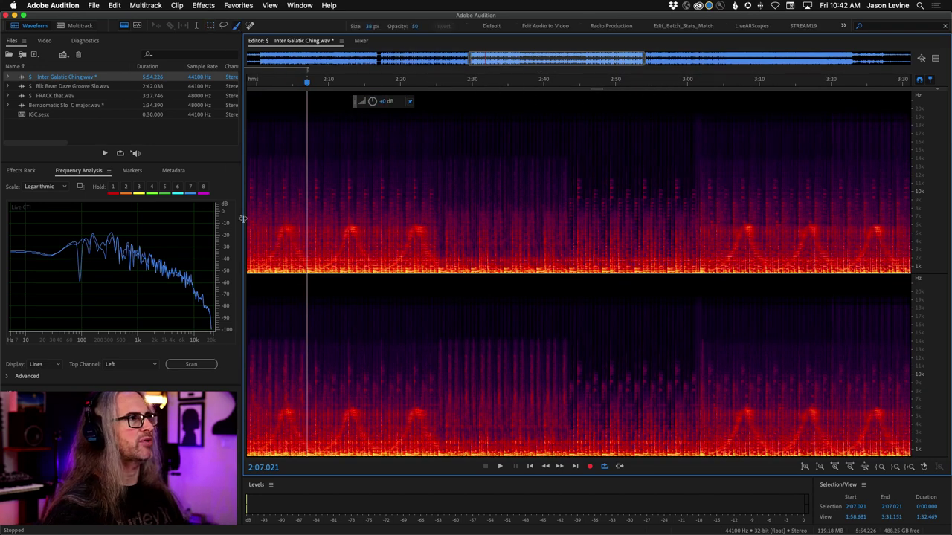
mouse_move(260, 264)
left_mouse_down()
mouse_move(287, 229)
mouse_move(307, 261)
mouse_move(323, 267)
mouse_move(342, 257)
mouse_move(357, 229)
mouse_move(370, 259)
mouse_move(389, 265)
mouse_move(405, 260)
mouse_move(415, 225)
mouse_move(455, 275)
left_mouse_up()
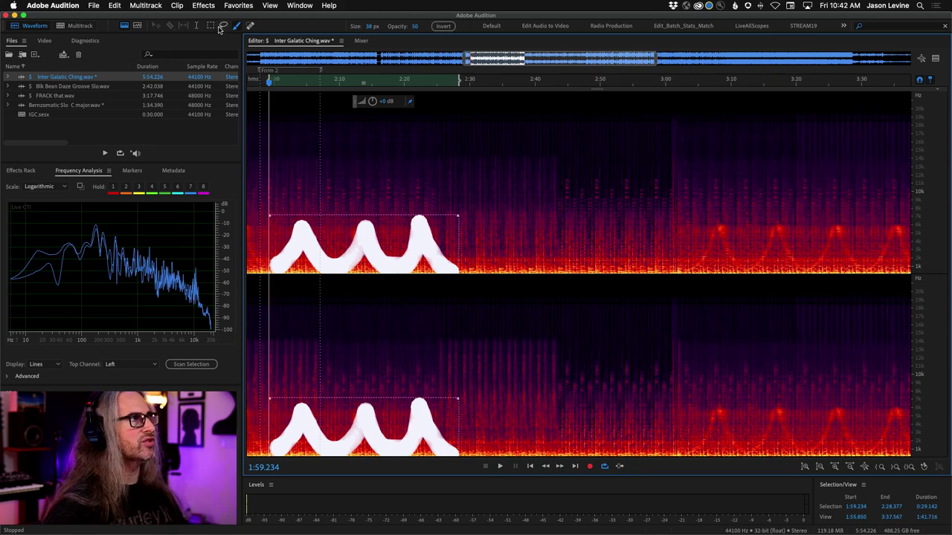
Clear the brushed selection with the Time Selection tool, try a full-height selection from about 2:26 to 3:00, and deselect it.
left_click(198, 26)
left_click(435, 170)
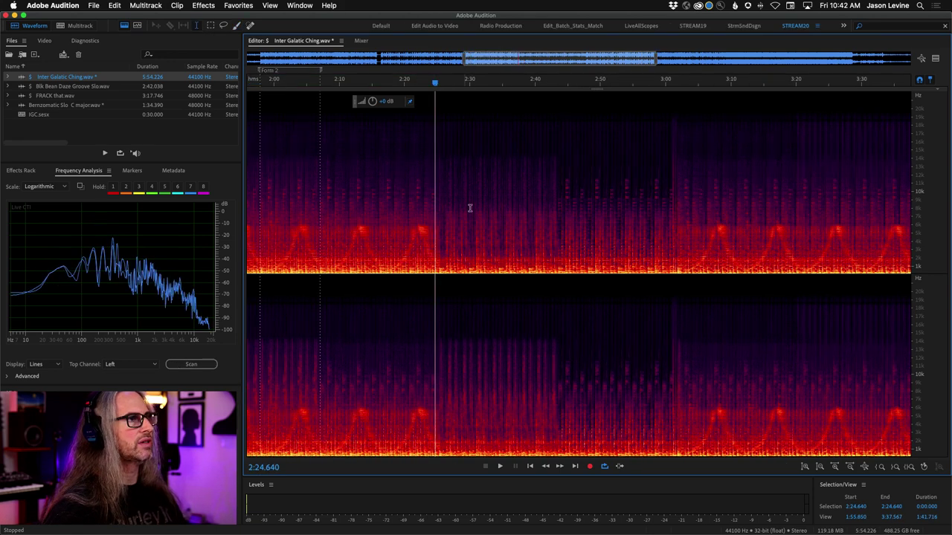
left_click_drag(446, 204, 665, 218)
left_click(431, 220)
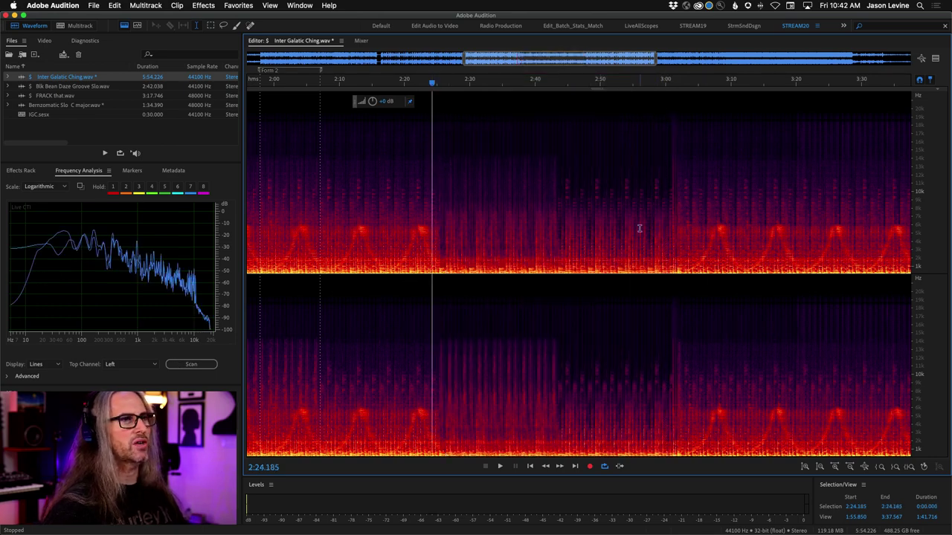
Play the song from the start of the gap at about 1:09.3, stop playback, and place the playhead at about 1:47.9.
key("backslash")
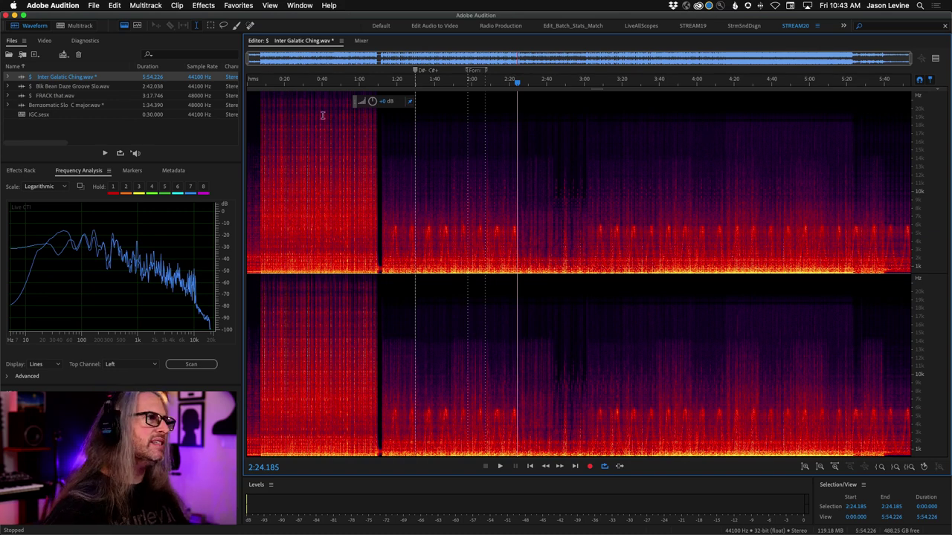
left_click_drag(355, 80, 492, 81)
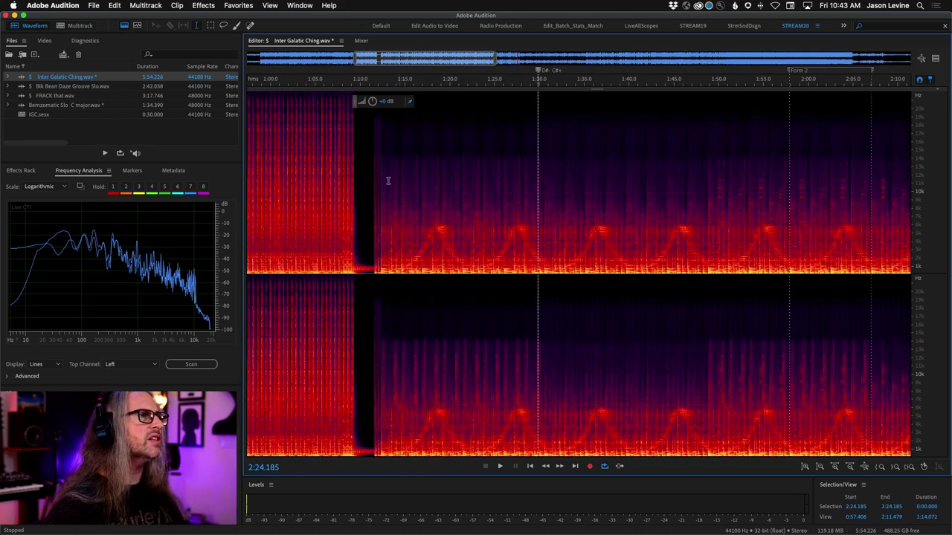
left_click(353, 214)
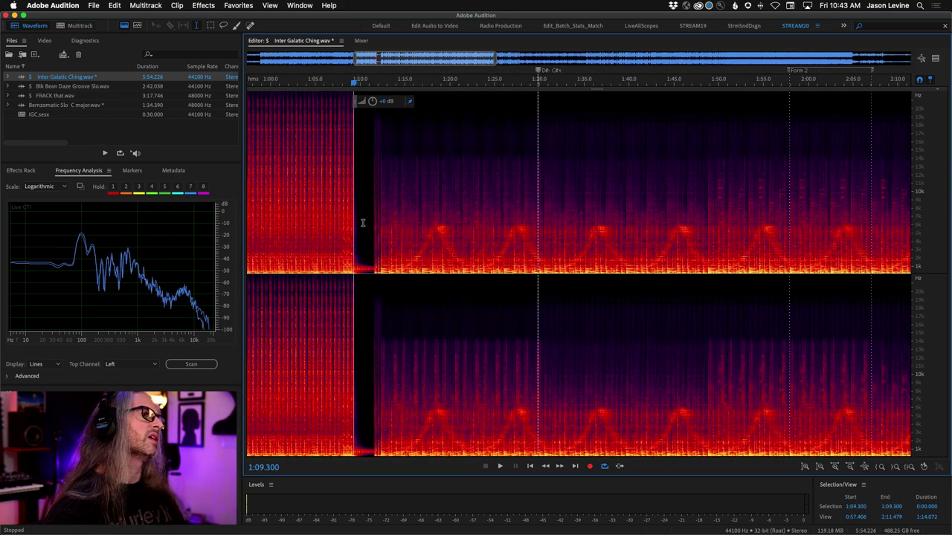
key("space")
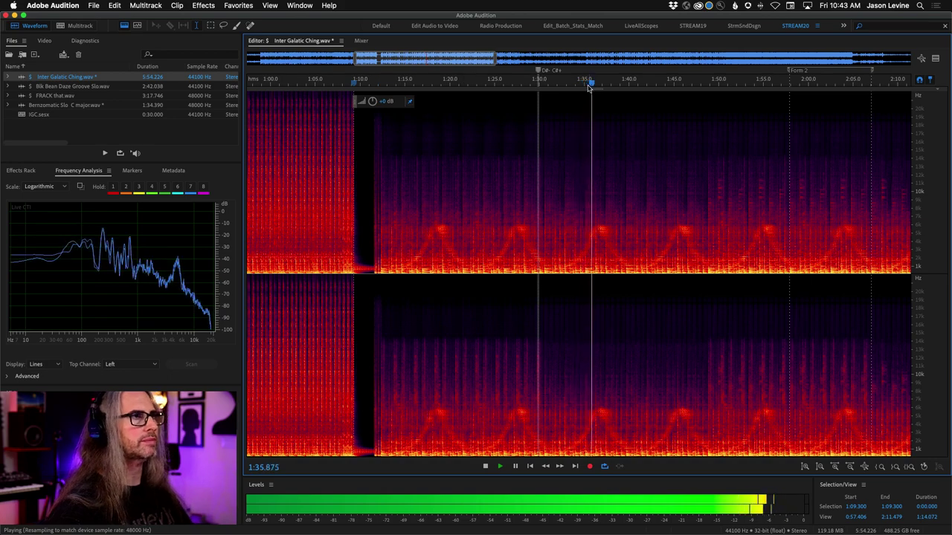
scroll(586, 83, "down", 1)
scroll(587, 83, "down", 3)
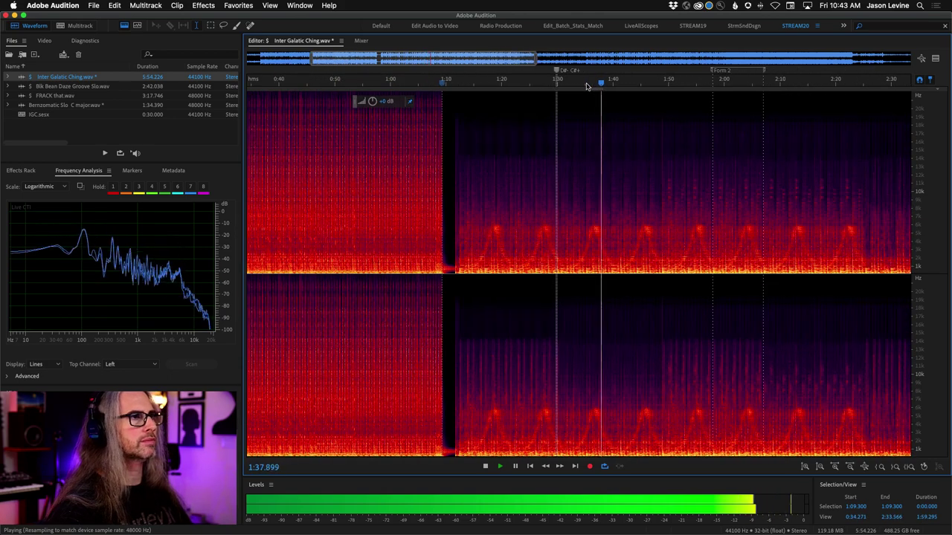
left_click_drag(586, 86, 550, 87)
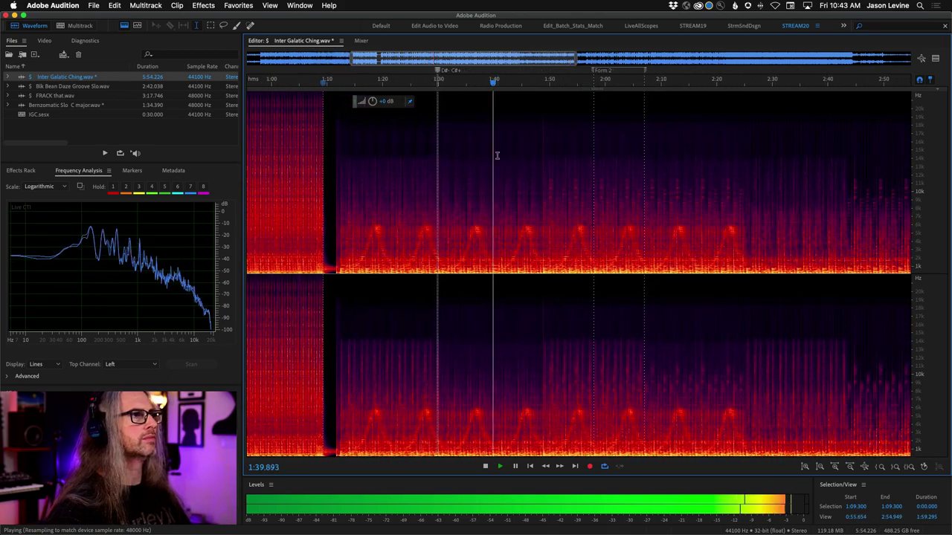
key("space")
scroll(538, 87, "down", 1)
left_click(538, 88)
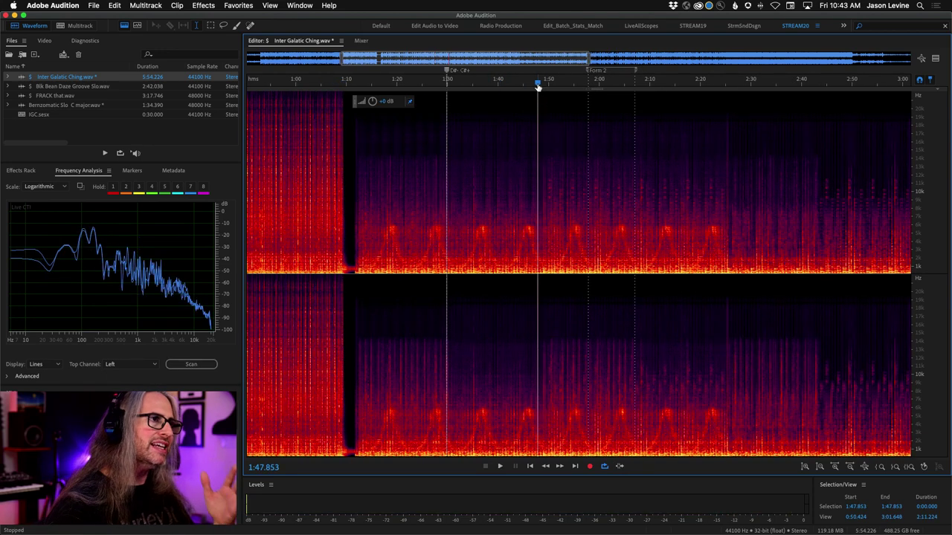
Play the song from about 1:47.9, jump playback to about 2:19.7, and stop it in the quieter middle section.
key("space")
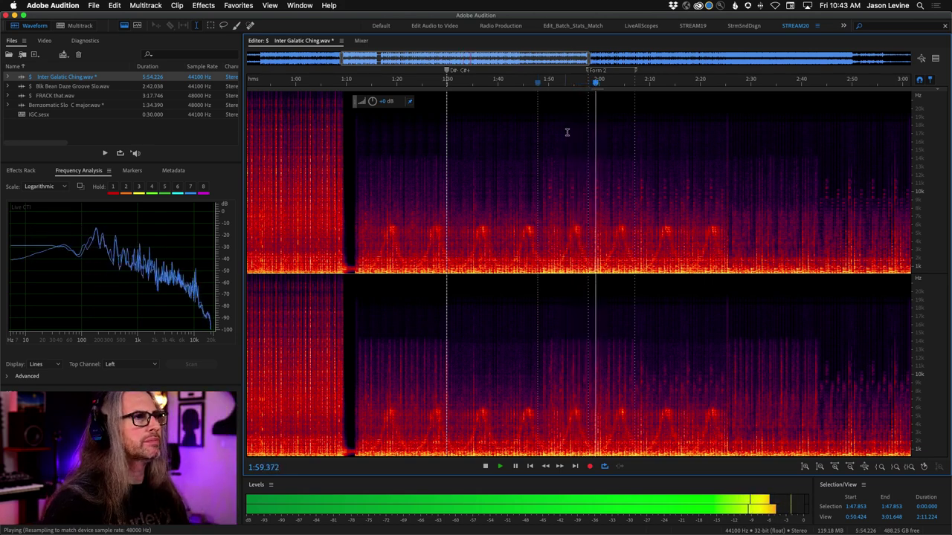
left_click(700, 80)
key("space")
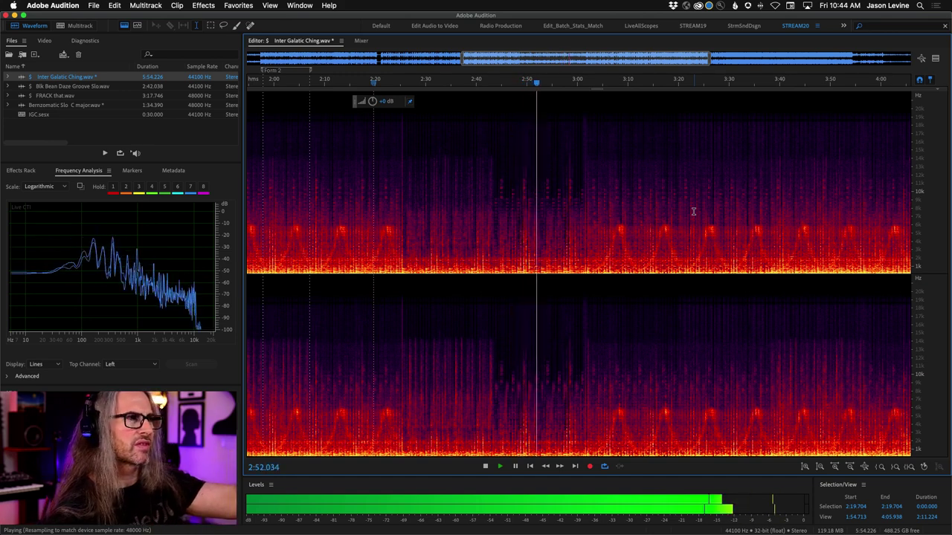
key("space")
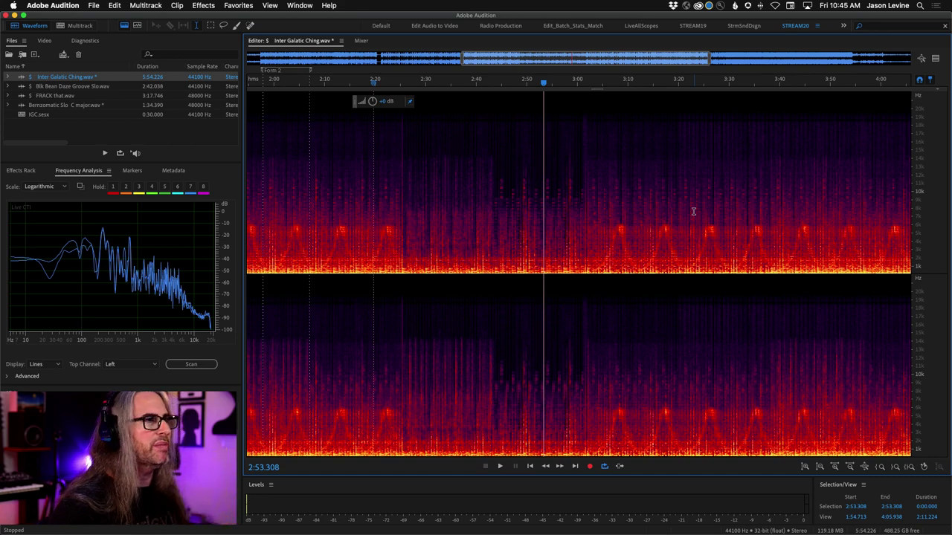
Listen on from the quieter section, jump to about 3:19.7 with the whole song in view, and play a passage from about 4:13.7.
key("space")
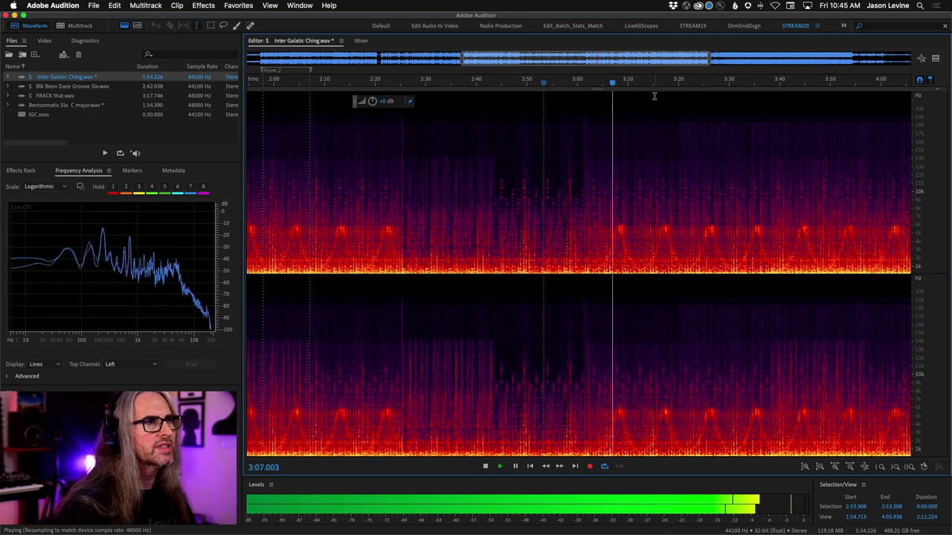
left_click(677, 80)
key("backslash")
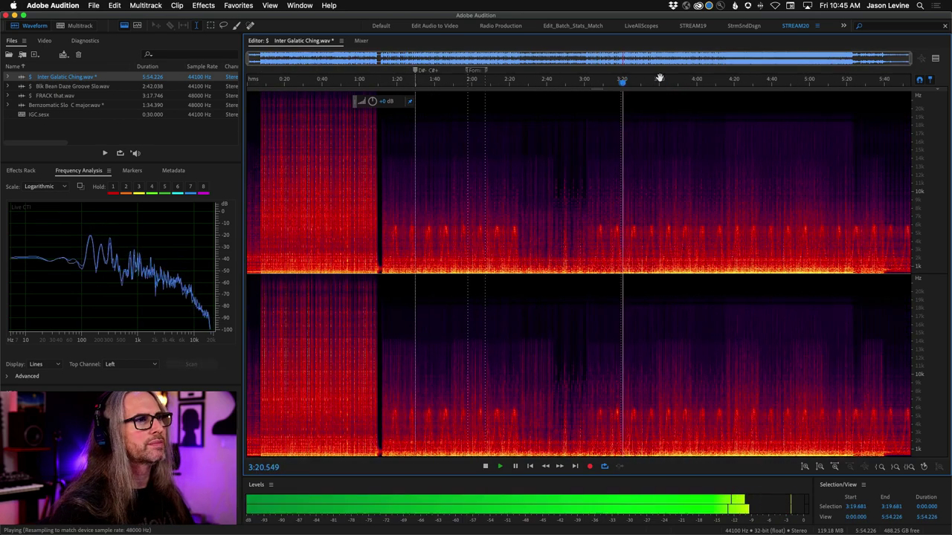
key("space")
left_click(721, 84)
key("space")
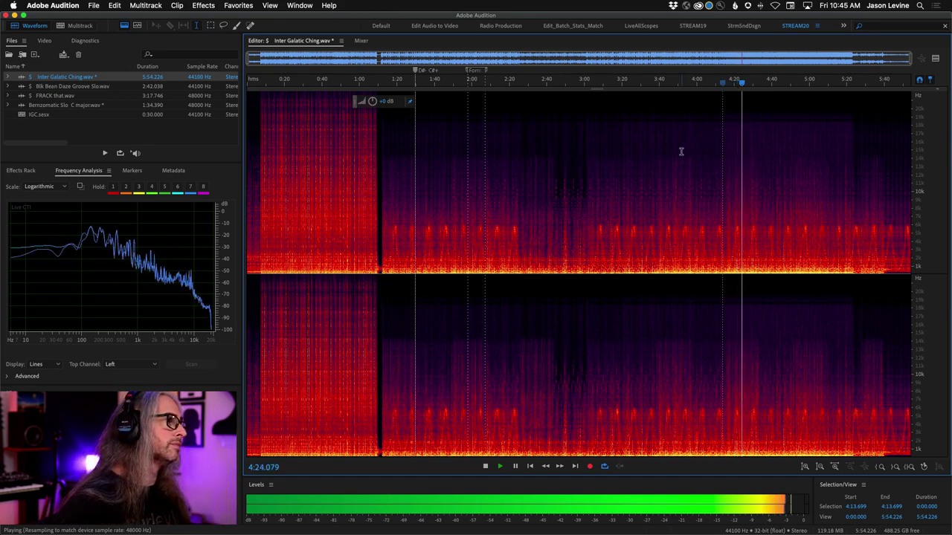
key("space")
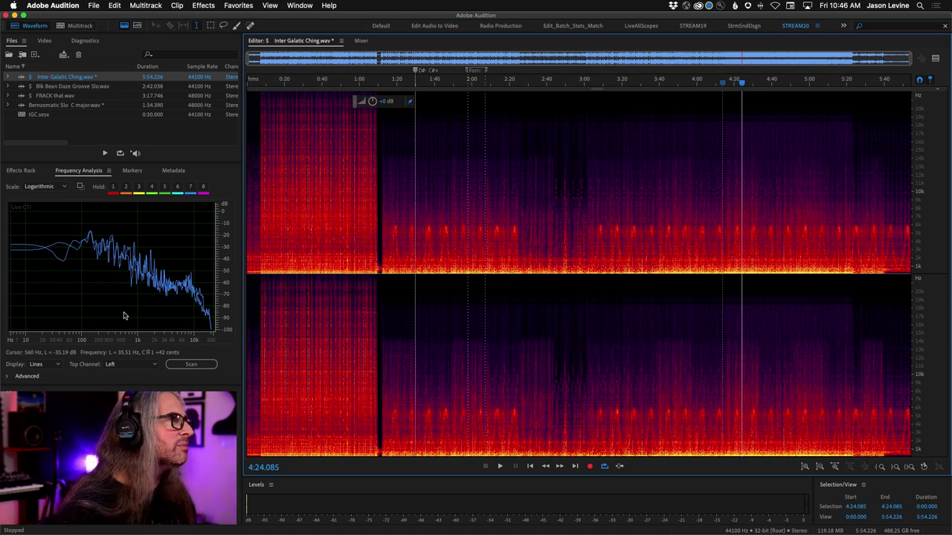
Expand the advanced frequency analysis readings and move the playhead to the D#- C#+ marker.
left_click(8, 377)
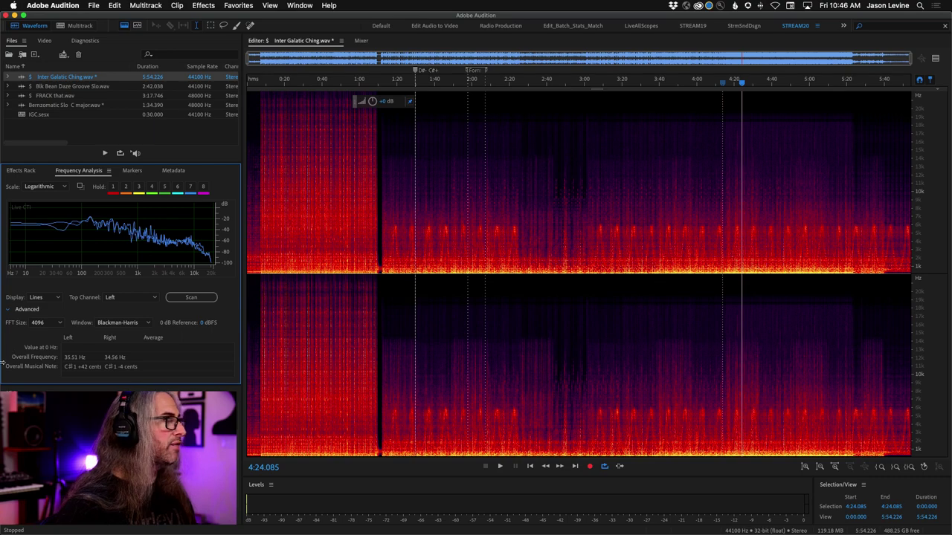
mouse_move(17, 205)
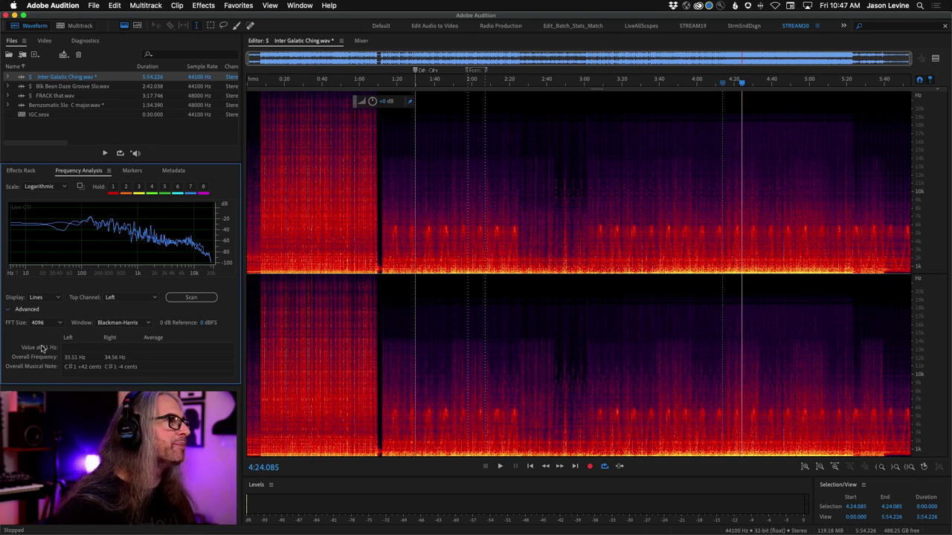
left_click(134, 171)
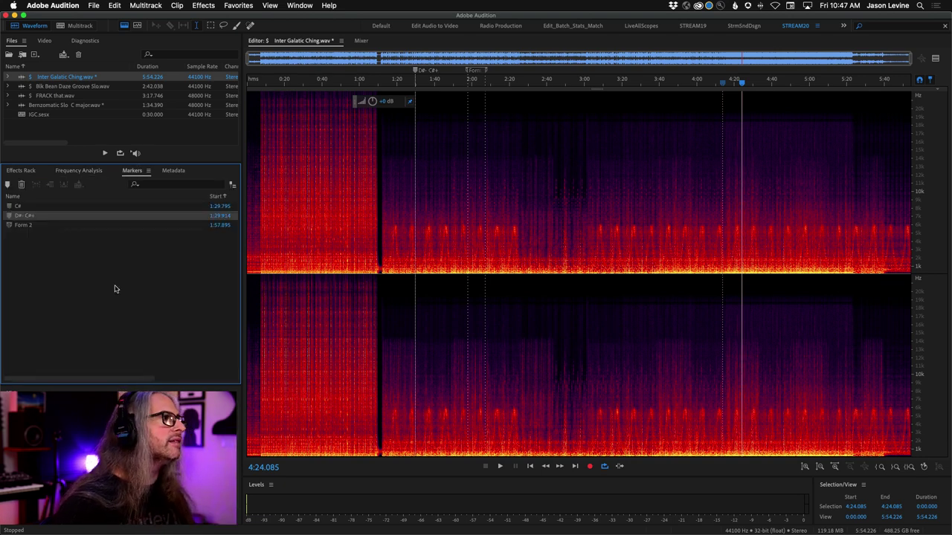
left_click(42, 216)
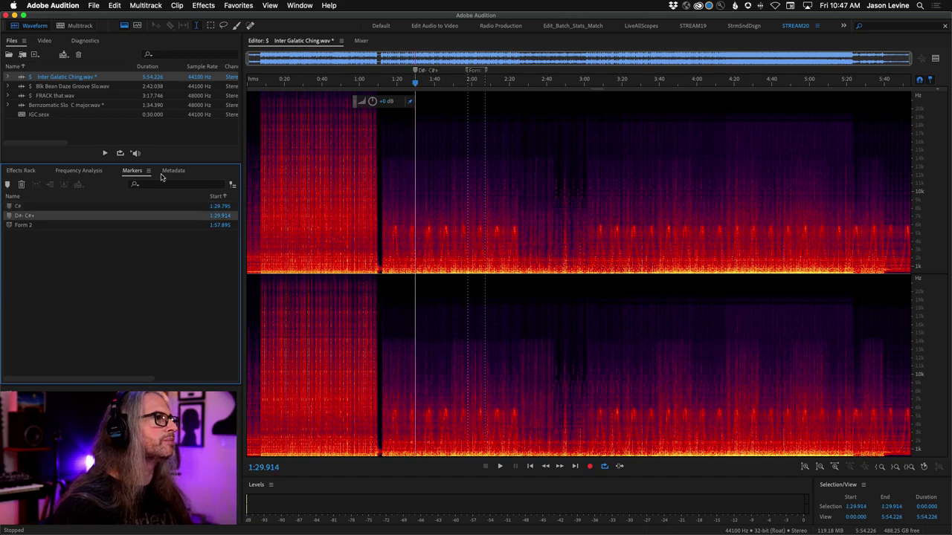
Return to the frequency analysis and move the playhead to about 1:27.0 to read the note there.
left_click(79, 173)
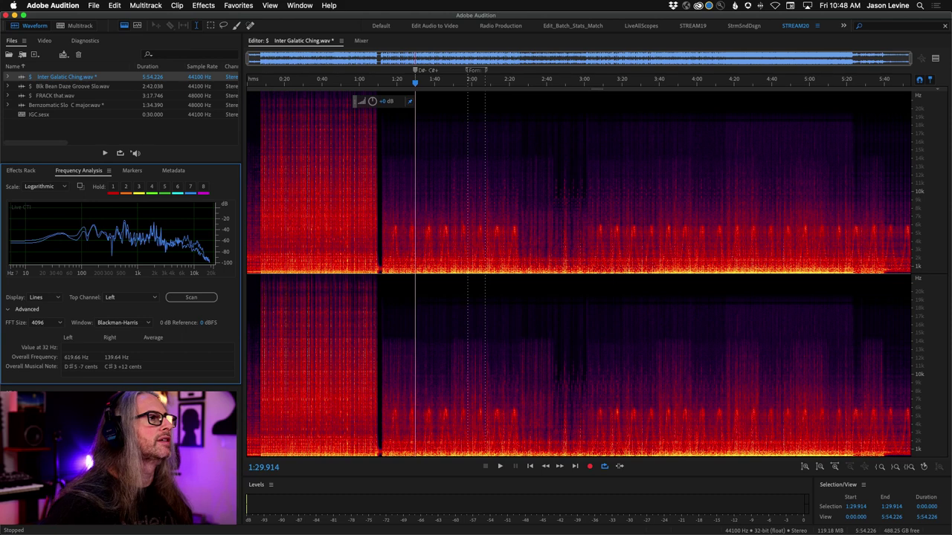
left_click(412, 83)
left_click_drag(413, 82, 411, 83)
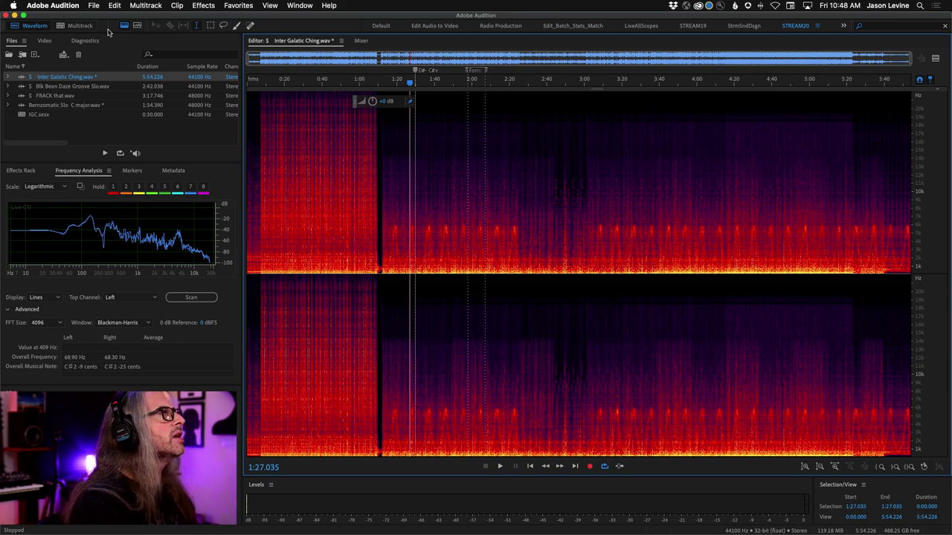
Switch to the IGC.sesx multitrack session and rename Track 1 as IGC - Main Track.
left_click(81, 26)
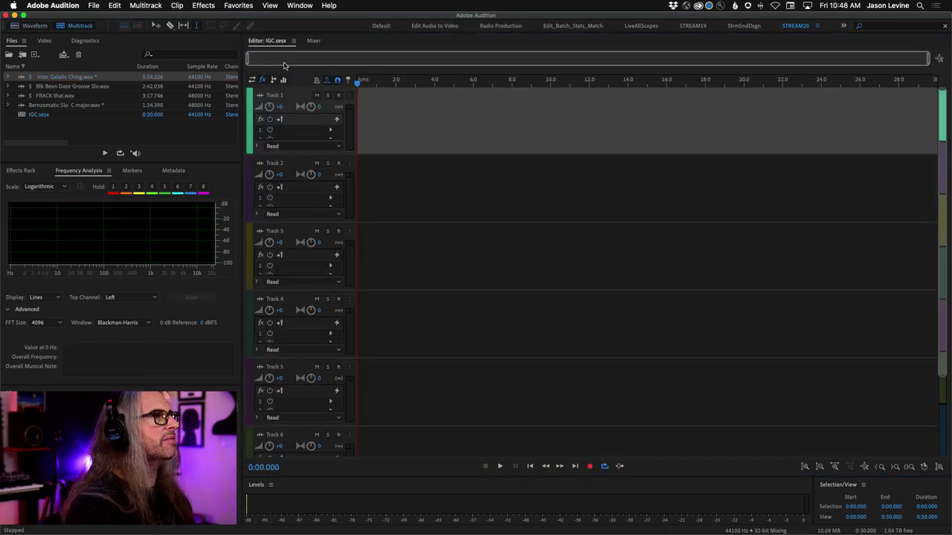
left_click(275, 96)
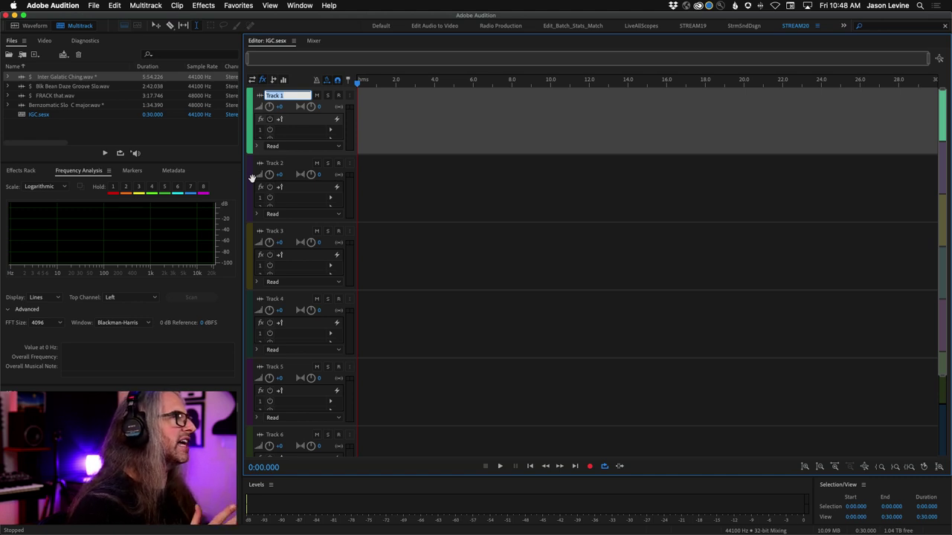
type("IGC - Main")
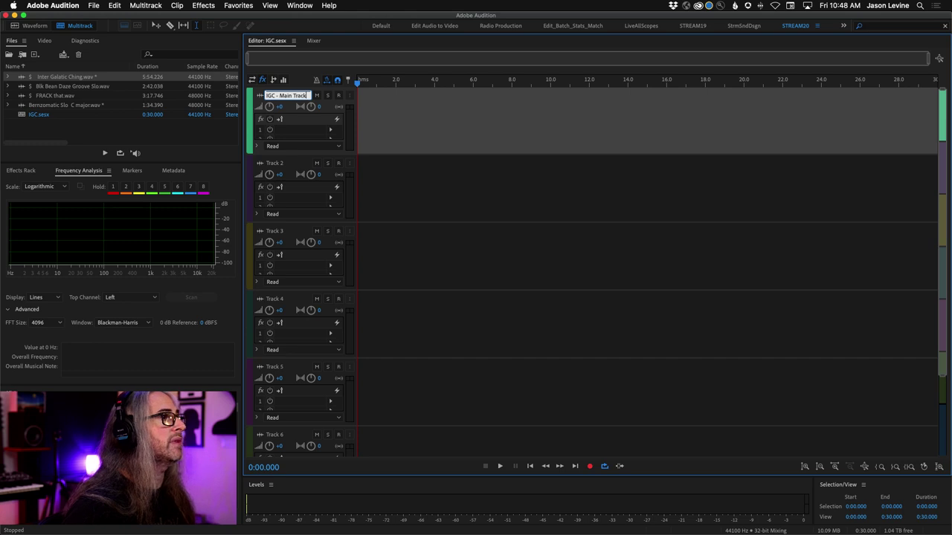
key("Return")
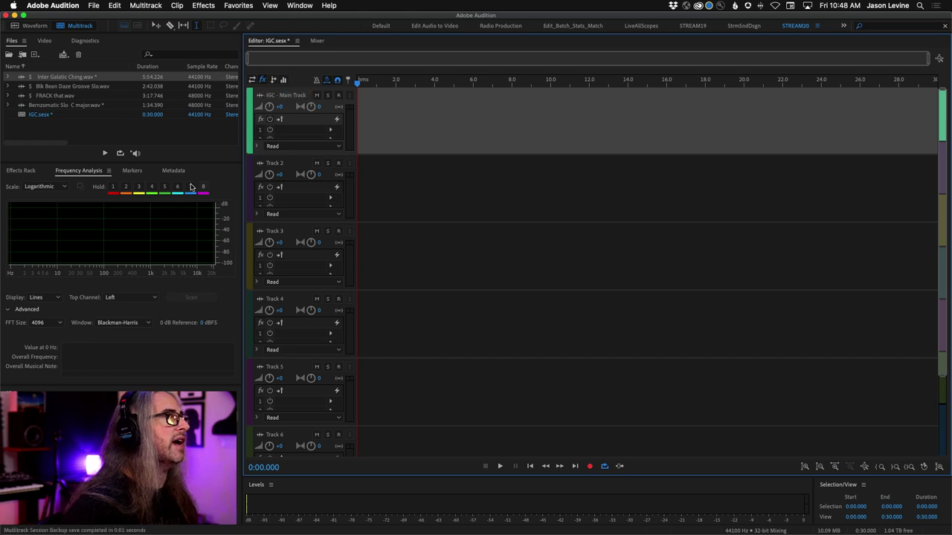
Set the IGC - Main Track color to the first custom red and enlarge the track's height to reveal 11 effect slots.
left_click(250, 111)
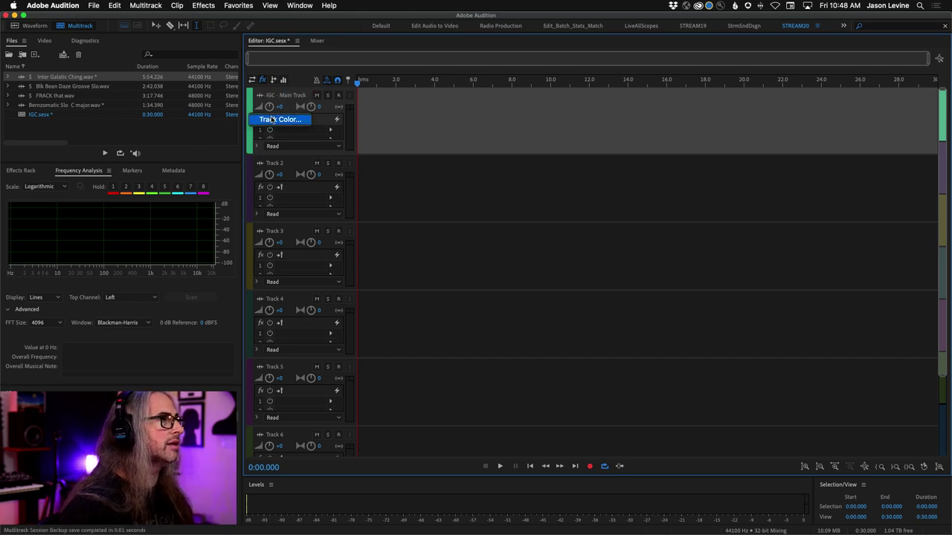
left_click(433, 273)
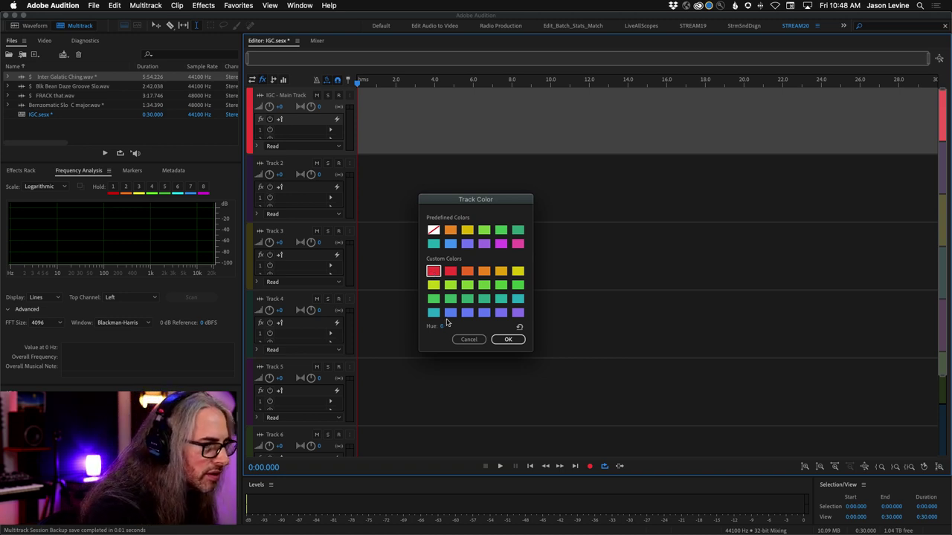
left_click(508, 340)
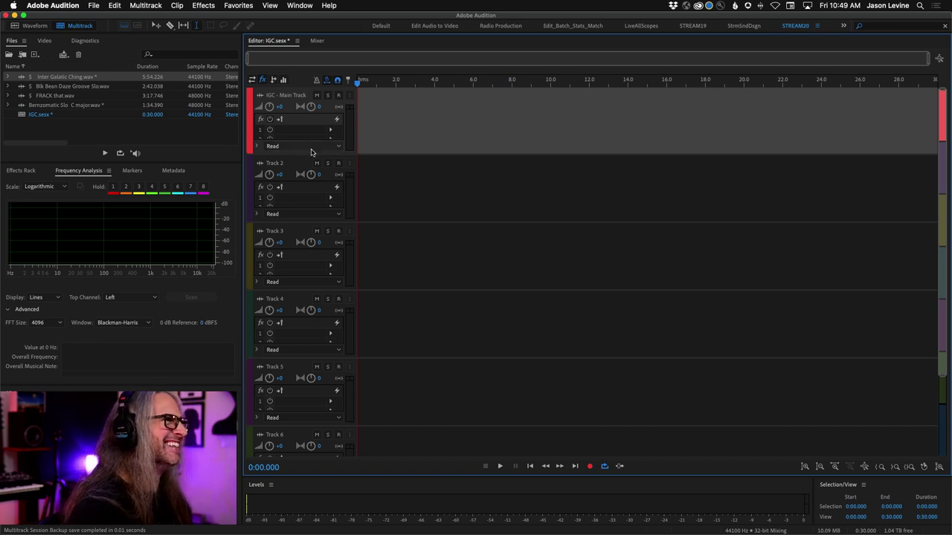
left_click_drag(316, 154, 319, 244)
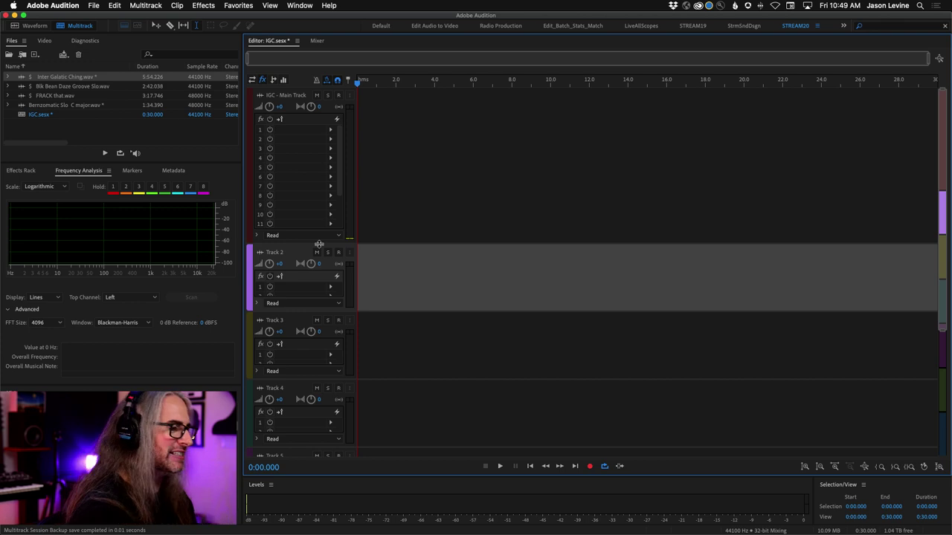
Open Blk Bean Daze Groove Slo.wav in the waveform editor and play it from about 0:03.9 for roughly 20 seconds.
left_click(54, 87)
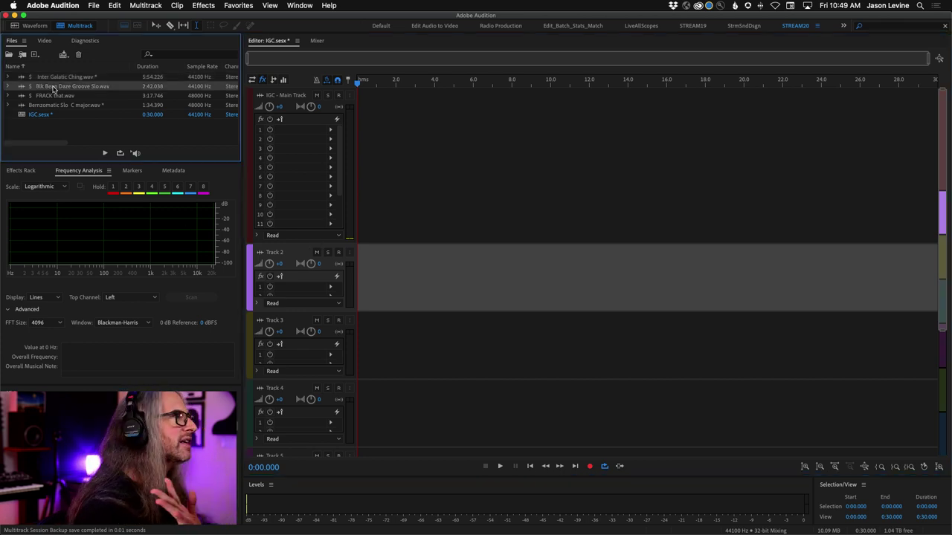
double_click(50, 87)
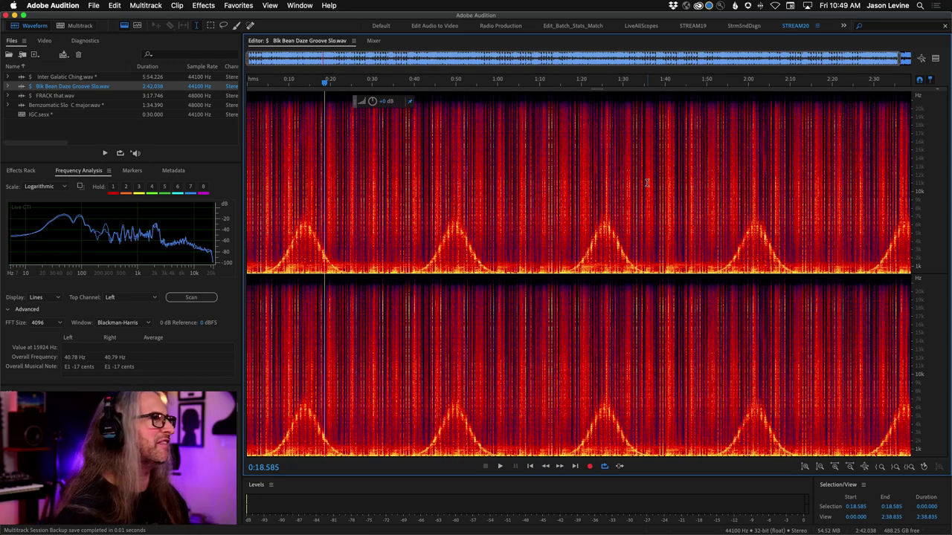
left_click(264, 187)
key("space")
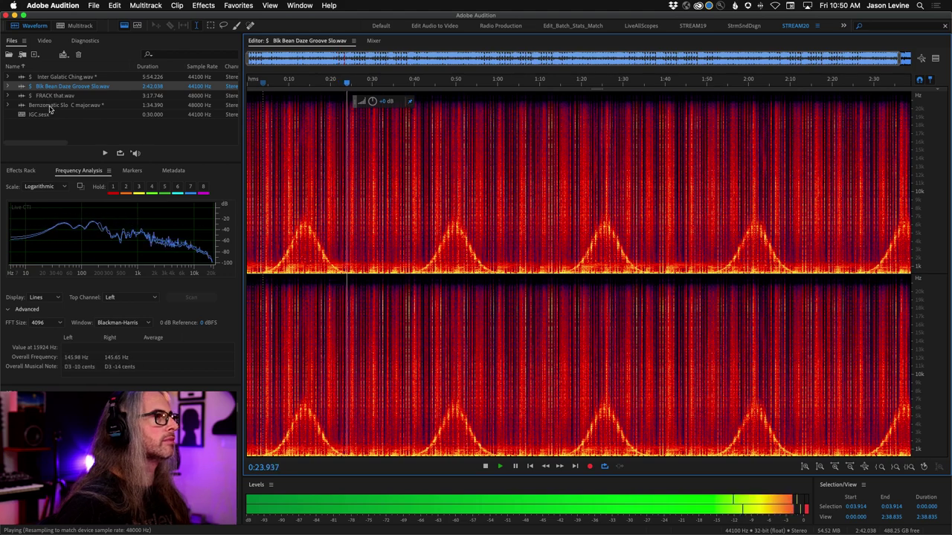
key("space")
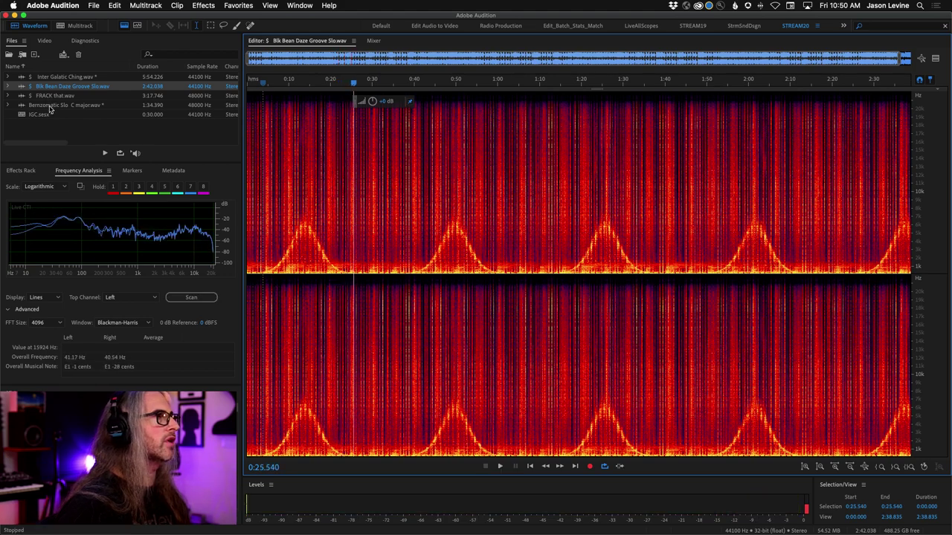
Open Bernzomatic Slo C major.wav, show the full file, and play it from about 0:37.1.
left_click(50, 105)
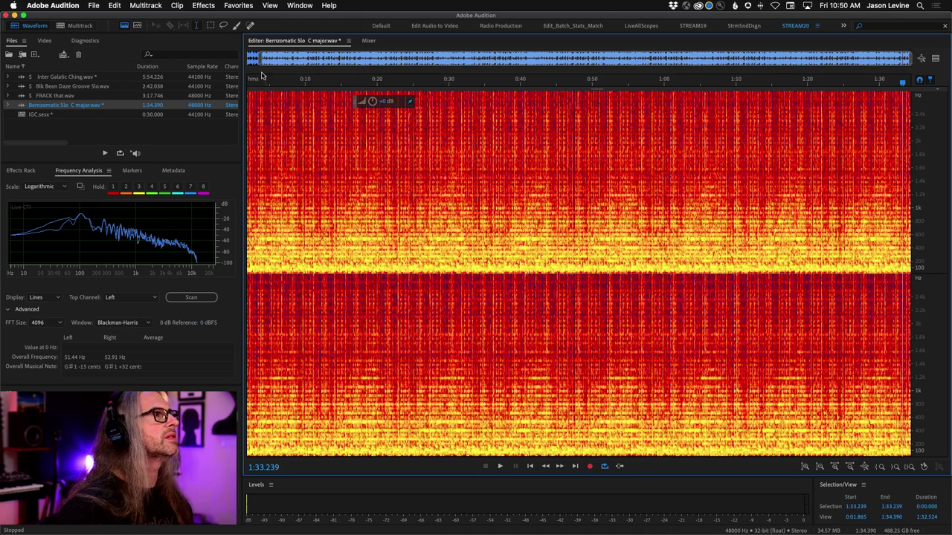
double_click(261, 65)
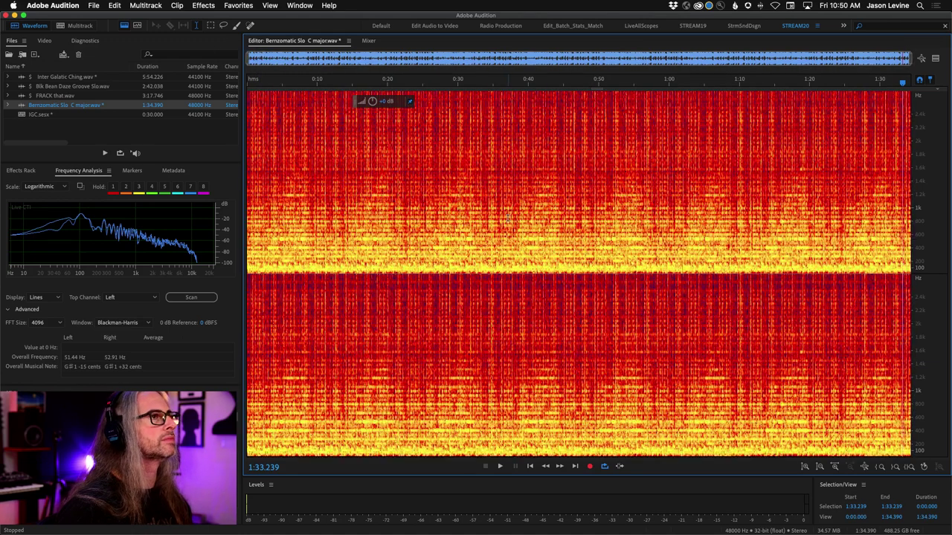
left_click(508, 218)
key("space")
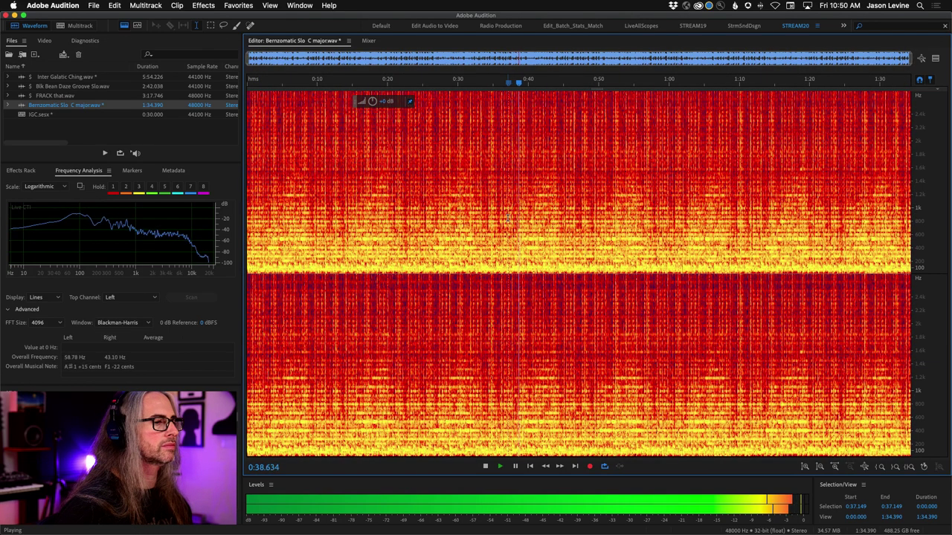
Compare the plain waveform with the spectral frequency display during playback, restore the spectral display, and stop playback.
key("shift+d")
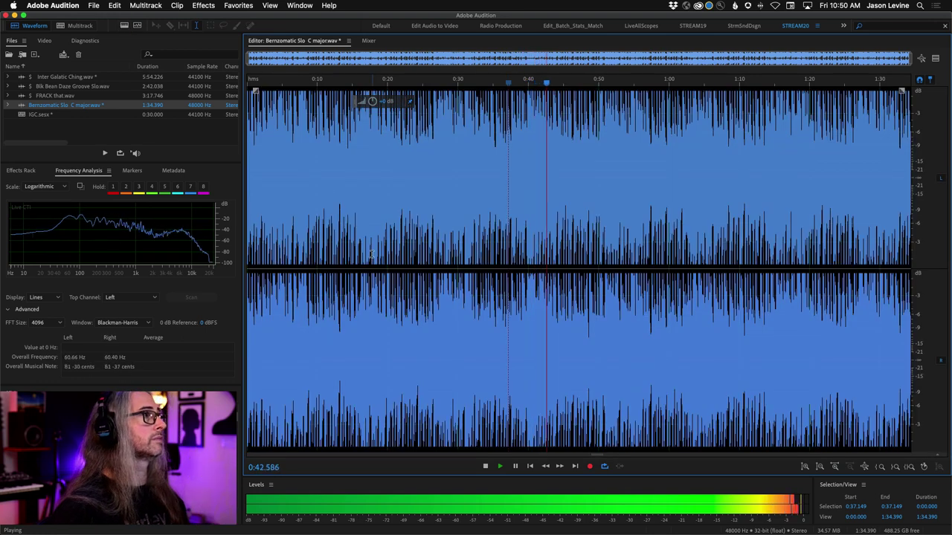
left_click(125, 26)
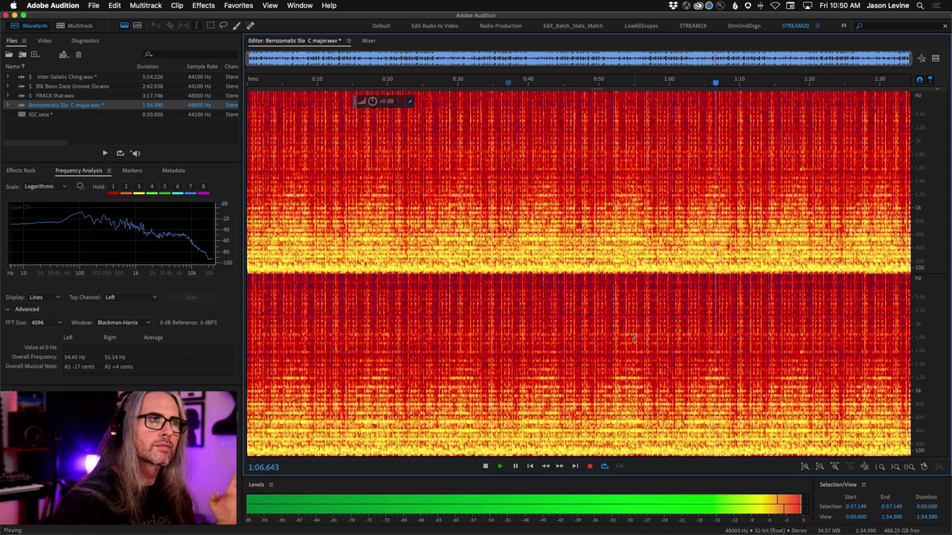
key("space")
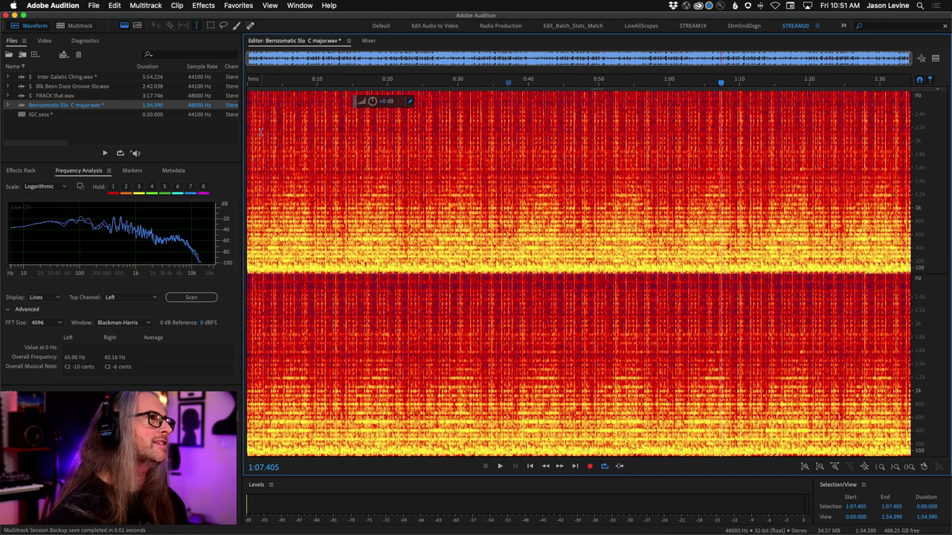
Reopen Inter Galatic Ching.wav, hide its spectral frequency display, and zoom the waveform to about 0:57.9 through 3:04.1.
left_click(60, 130)
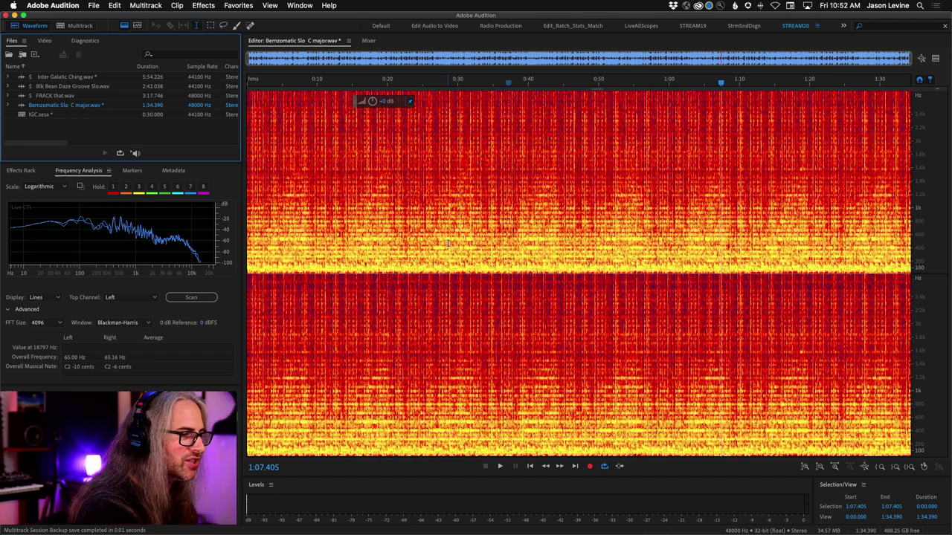
double_click(64, 78)
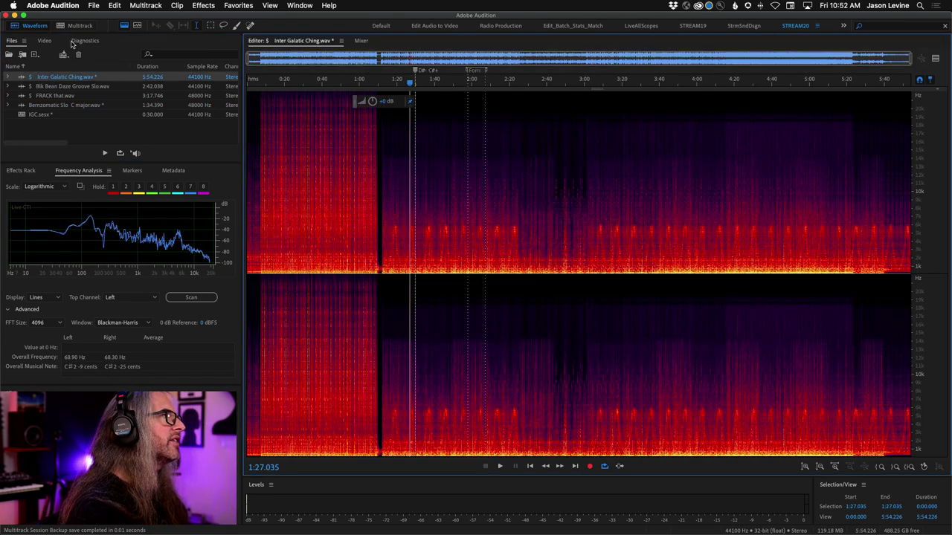
left_click(125, 26)
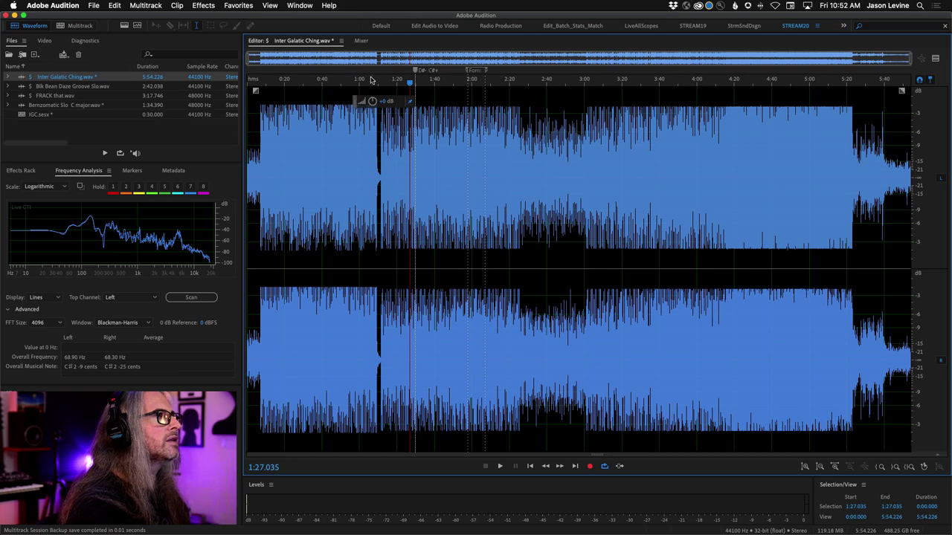
left_click_drag(370, 79, 591, 103)
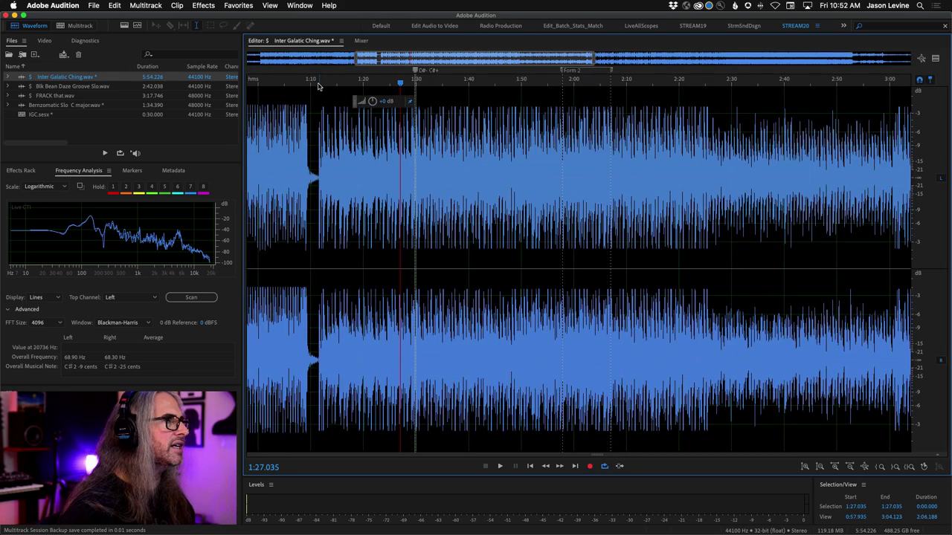
Listen to the hits after the break in Inter Galatic Ching.wav from about 1:11.1, and again from about 1:11.55.
scroll(318, 87, "up", 5)
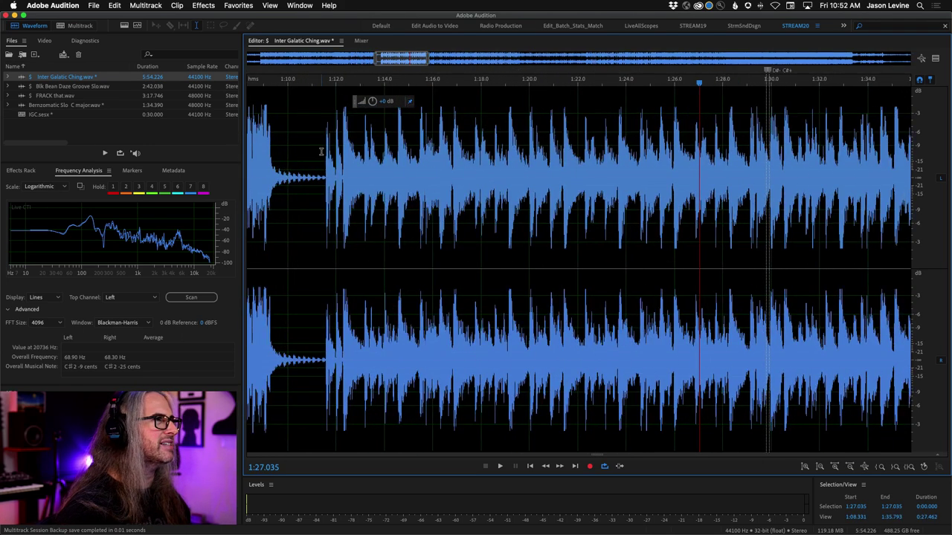
left_click(314, 149)
key("space")
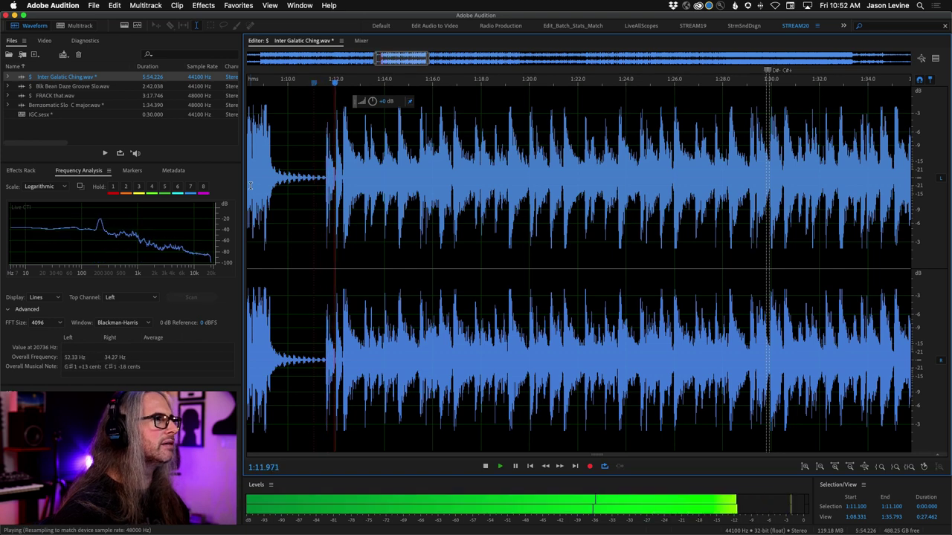
key("space")
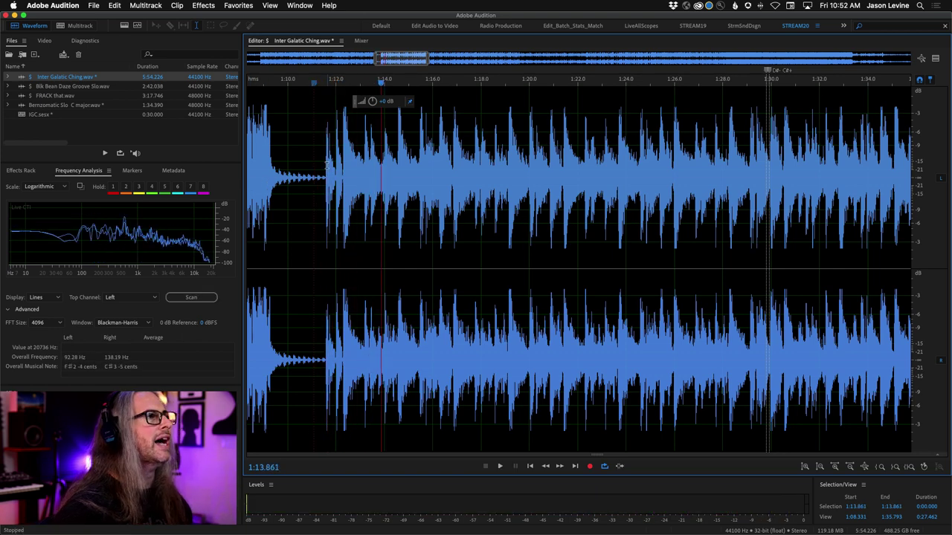
left_click(326, 163)
key("space")
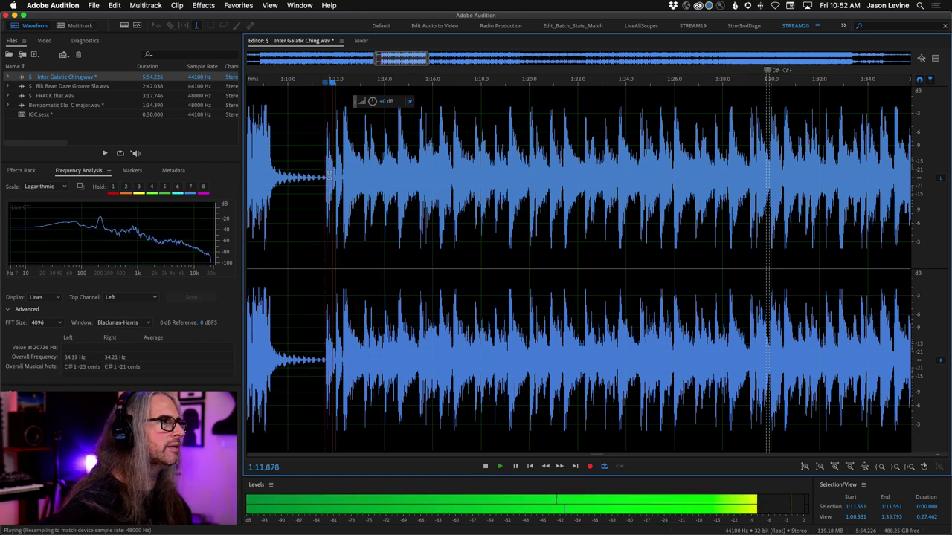
key("space")
Select the break and pickup hits from about 1:09.98 to 1:12.29 and play back the selection.
key("equal")
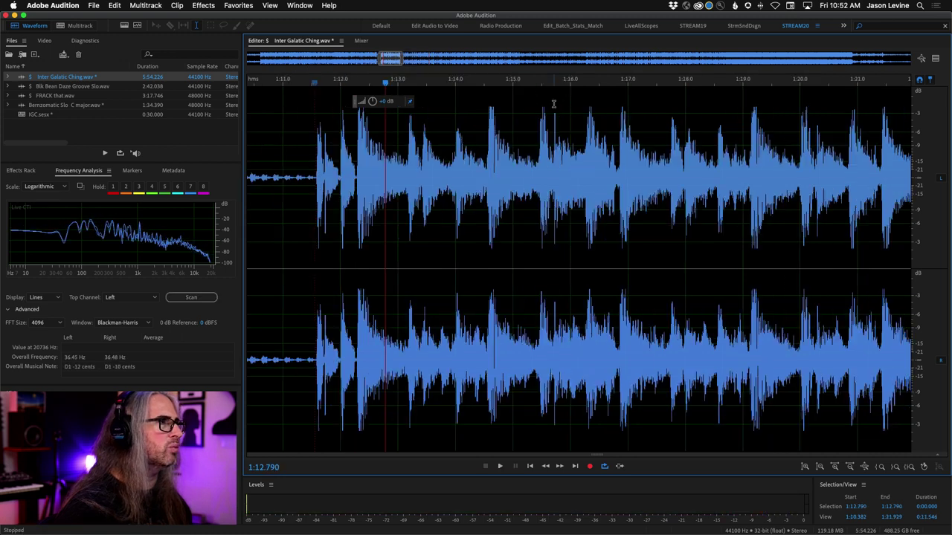
left_click_drag(315, 171, 357, 191)
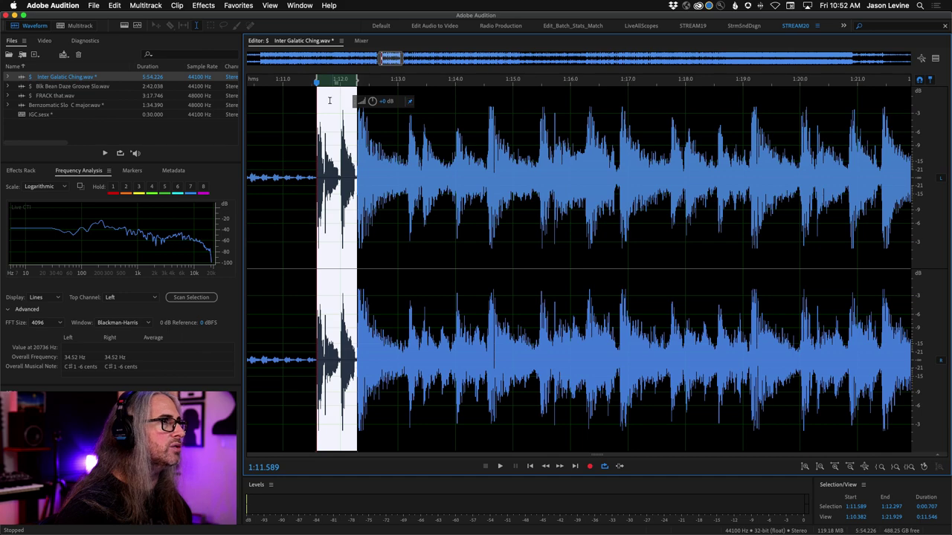
mouse_move(380, 60)
left_mouse_down()
mouse_move(352, 60)
mouse_move(362, 60)
left_mouse_up()
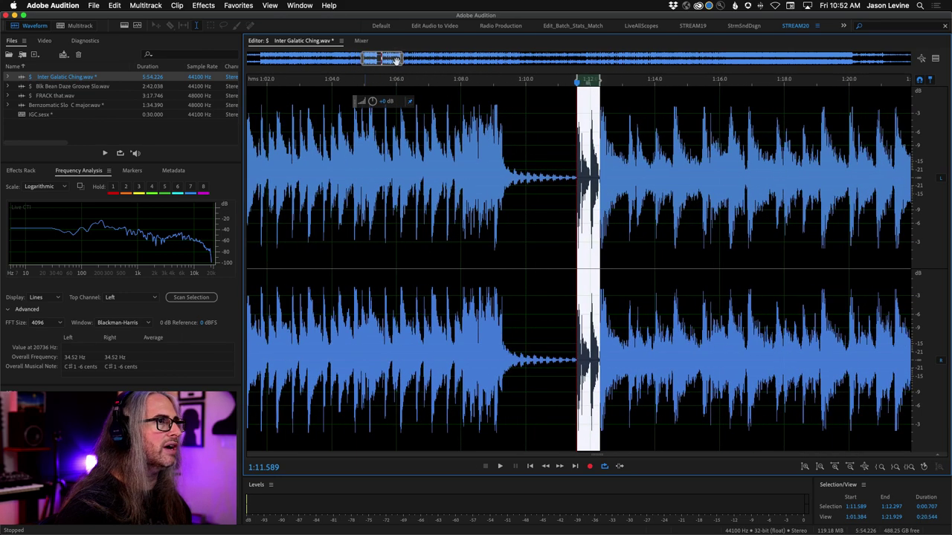
left_click_drag(575, 80, 525, 80)
key("space")
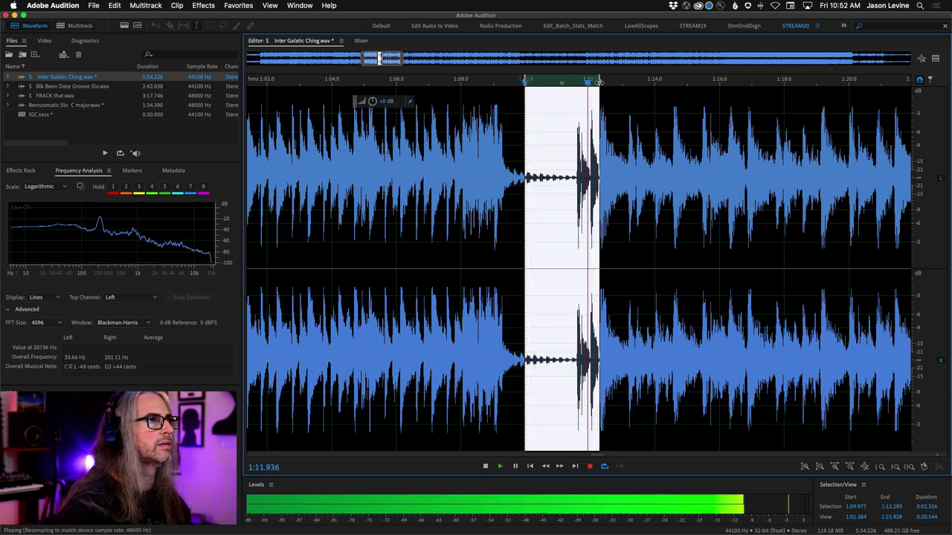
key("space")
Copy the selected audio to a new file and apply short fades at its start and end.
right_click(554, 177)
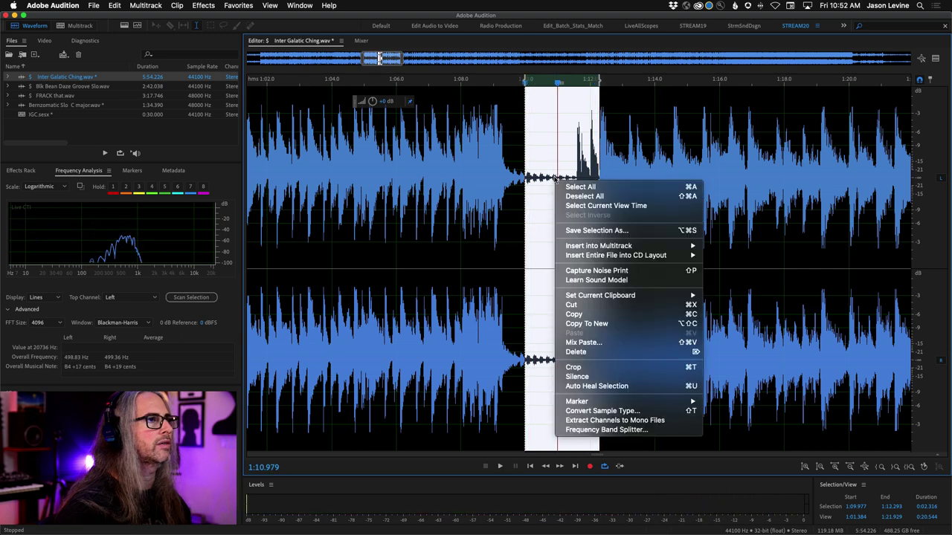
left_click(564, 324)
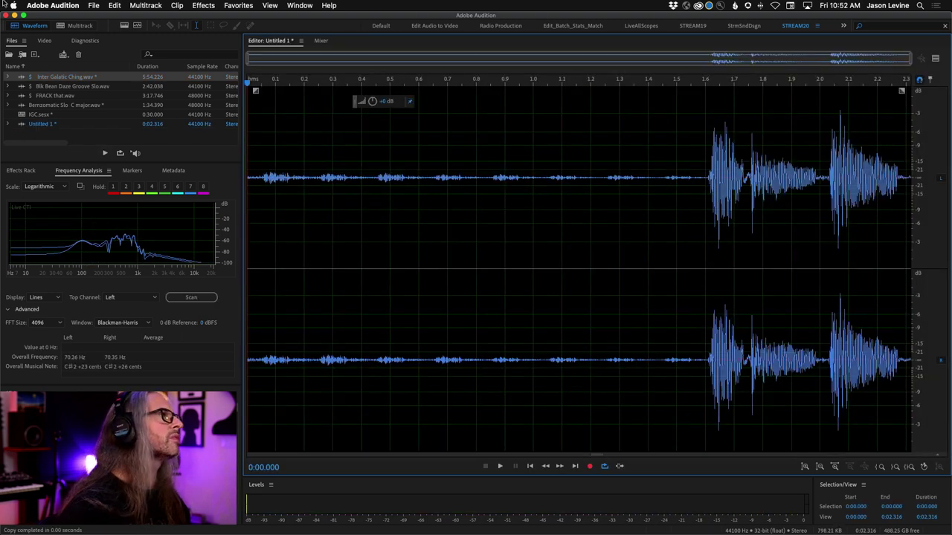
left_click_drag(258, 90, 497, 76)
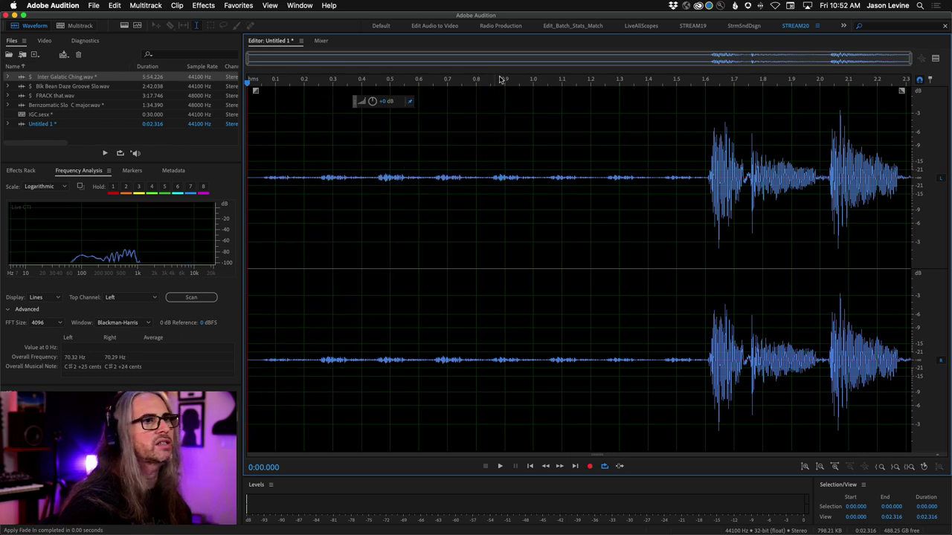
mouse_move(901, 91)
left_mouse_down()
mouse_move(871, 81)
mouse_move(899, 90)
left_mouse_up()
key("backslash")
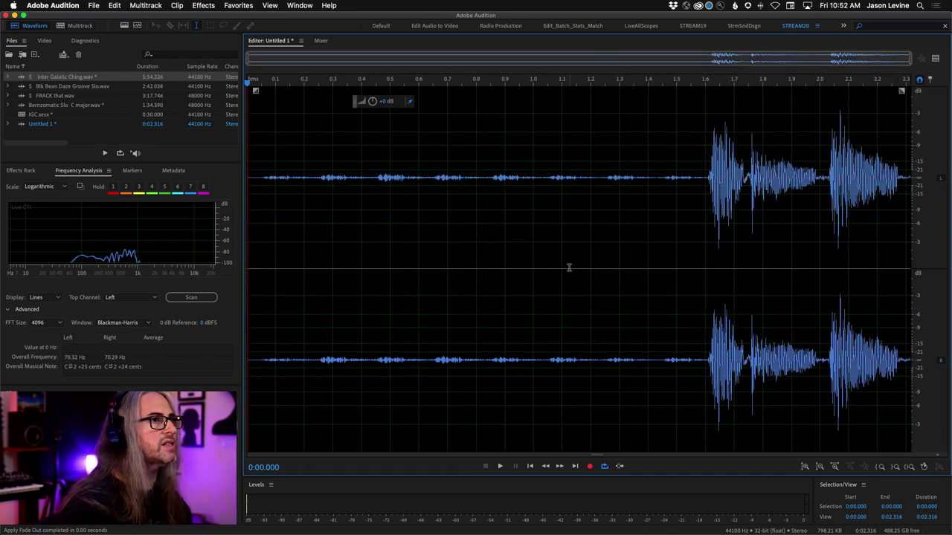
Save the new file as IGC-intro.wav in the FF_IGC folder on the Desktop, in Wave PCM format.
left_click(93, 6)
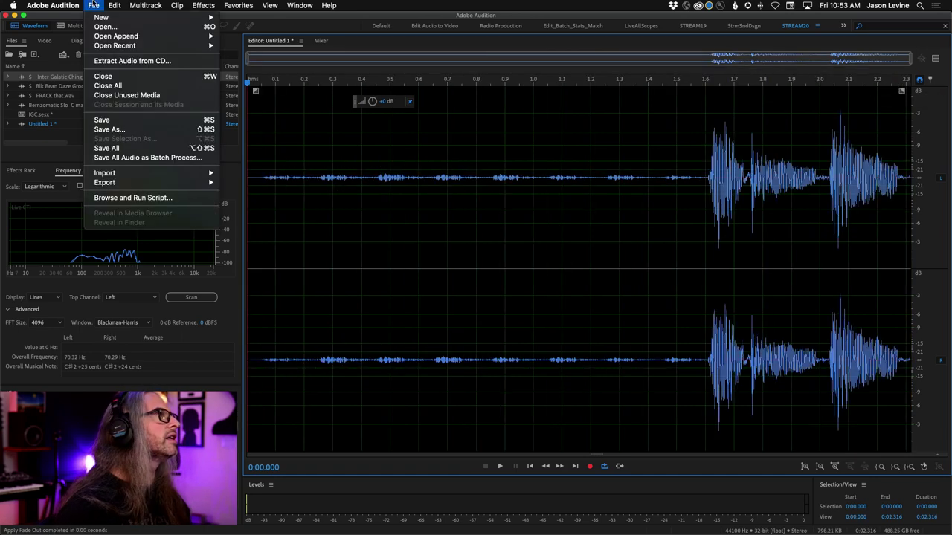
left_click(171, 131)
left_click(718, 139)
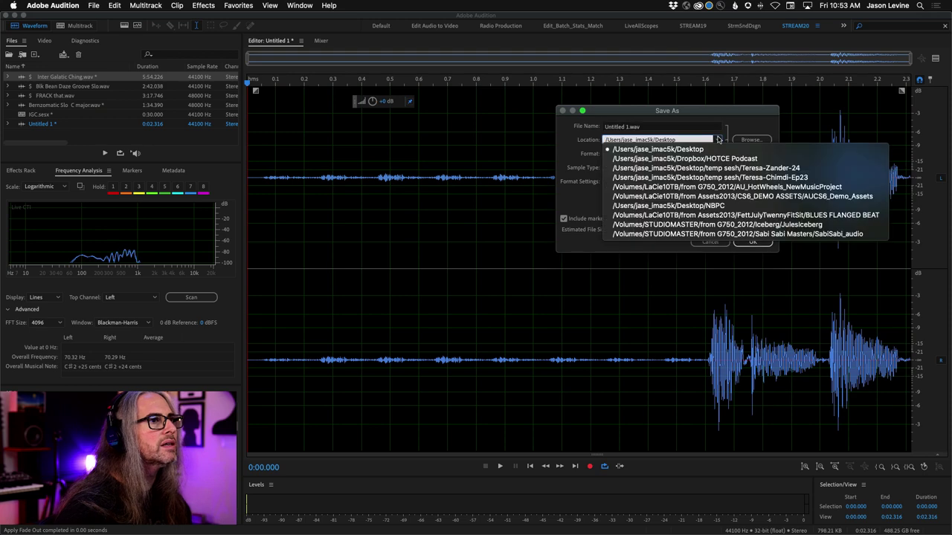
left_click(718, 139)
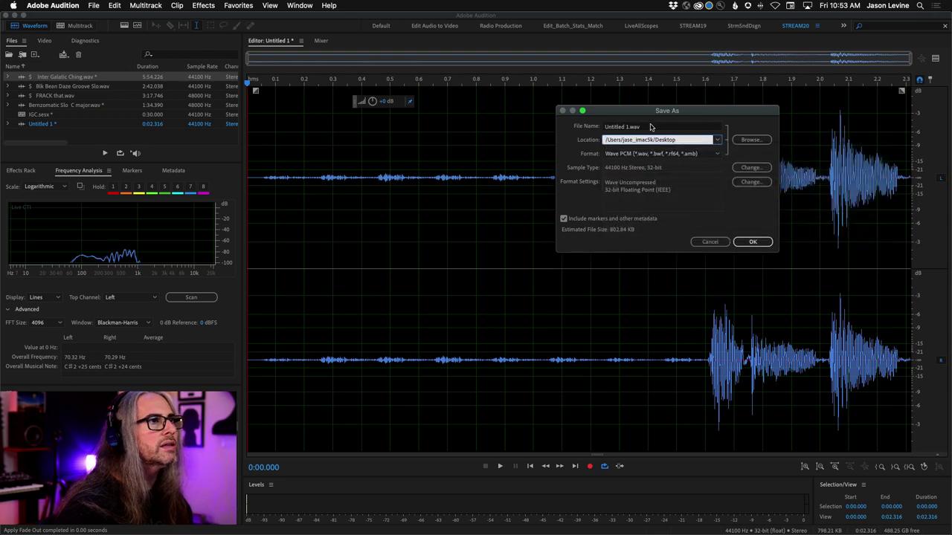
left_click(741, 142)
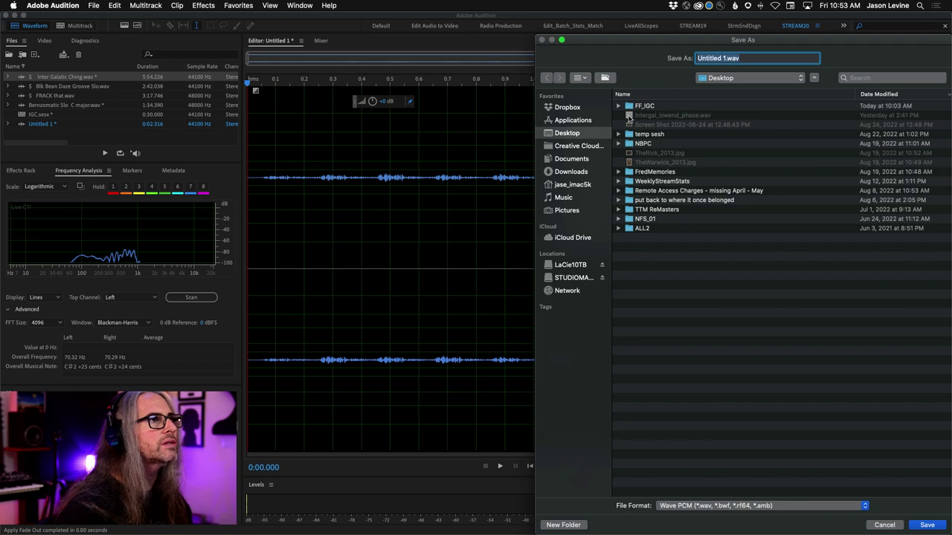
double_click(641, 108)
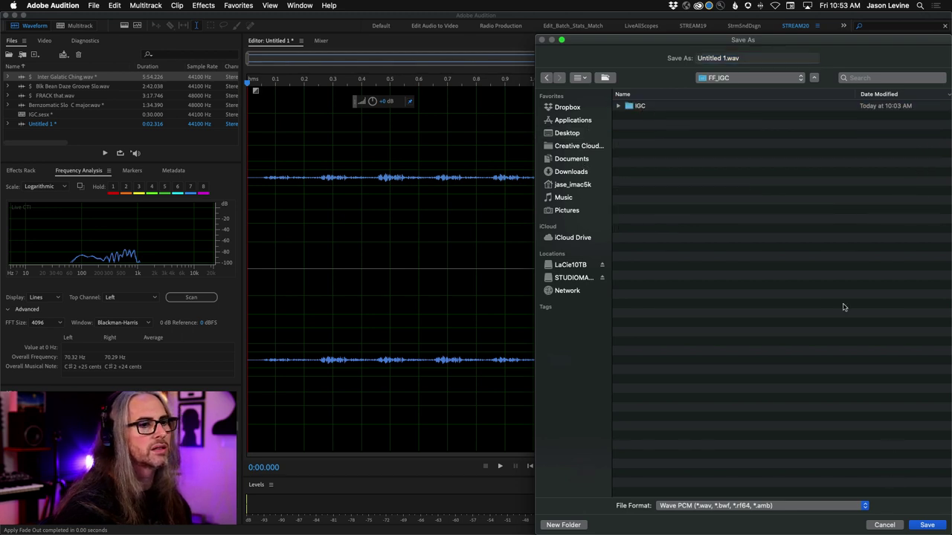
left_click(727, 58)
left_click_drag(727, 58, 685, 62)
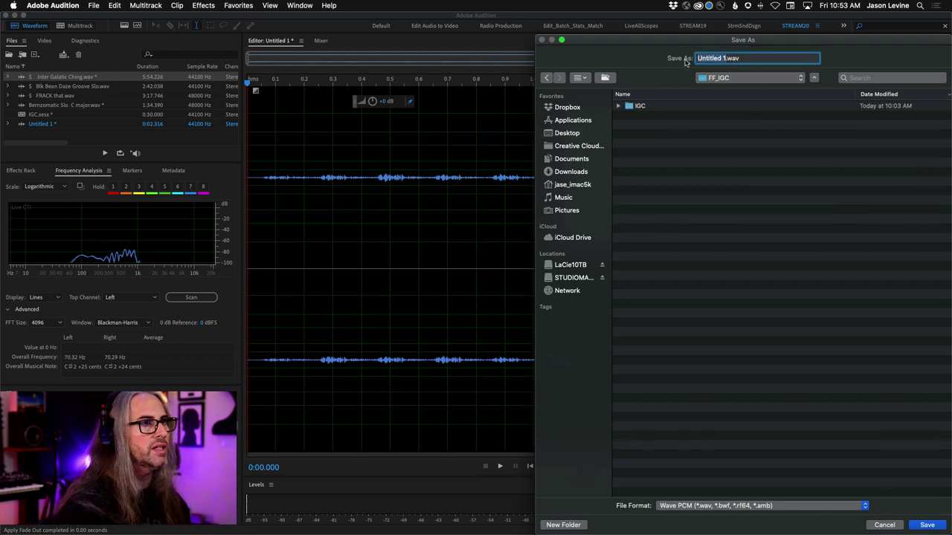
type("IGC-intro")
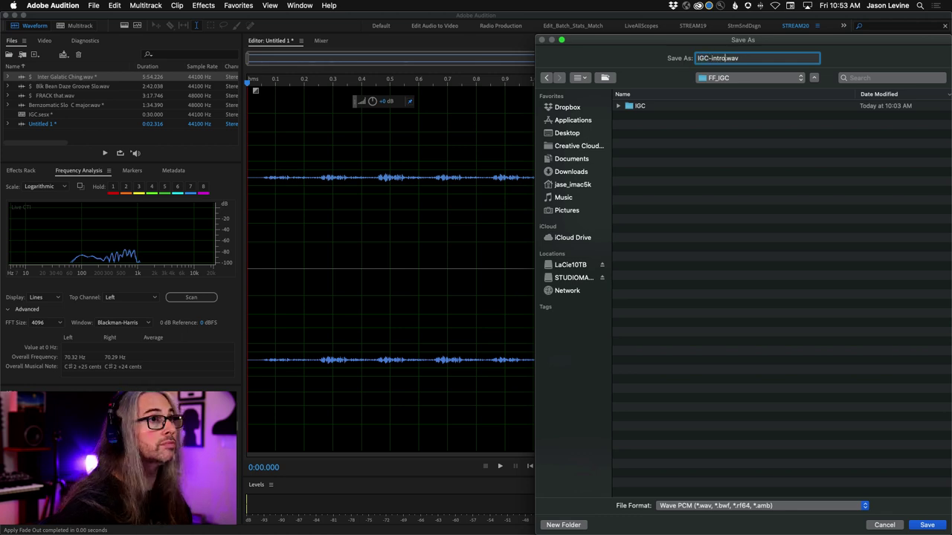
left_click(926, 525)
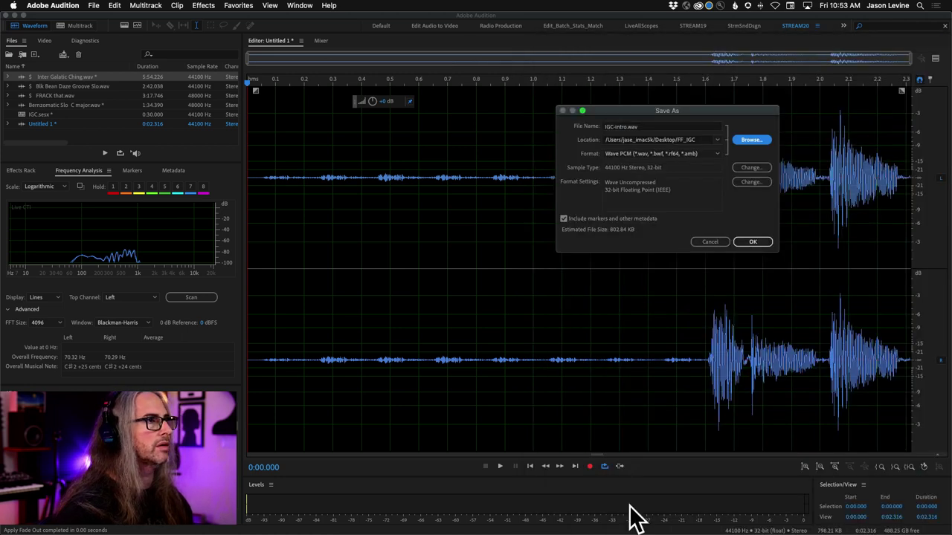
left_click(752, 243)
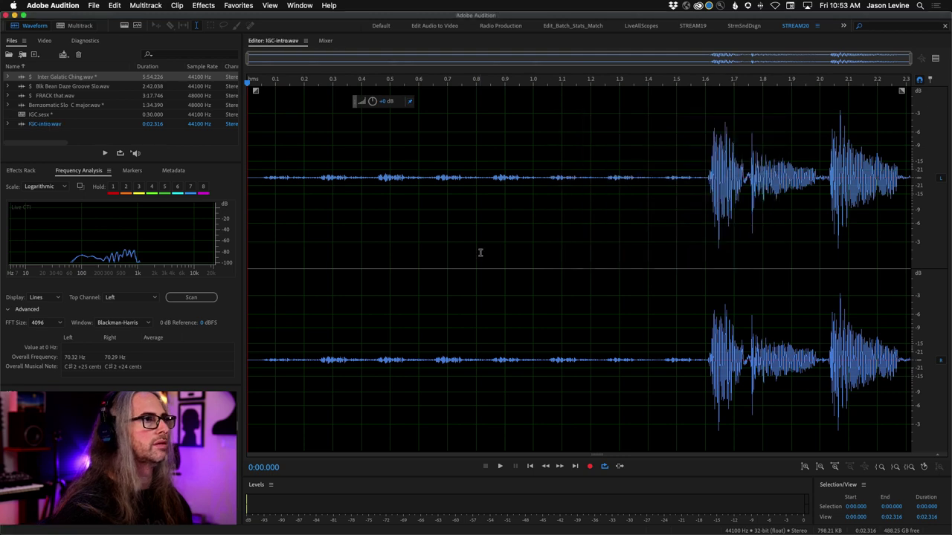
Insert IGC-intro.wav into the IGC multitrack session and move the clip to the start of IGC - Main Track.
right_click(485, 211)
mouse_move(571, 286)
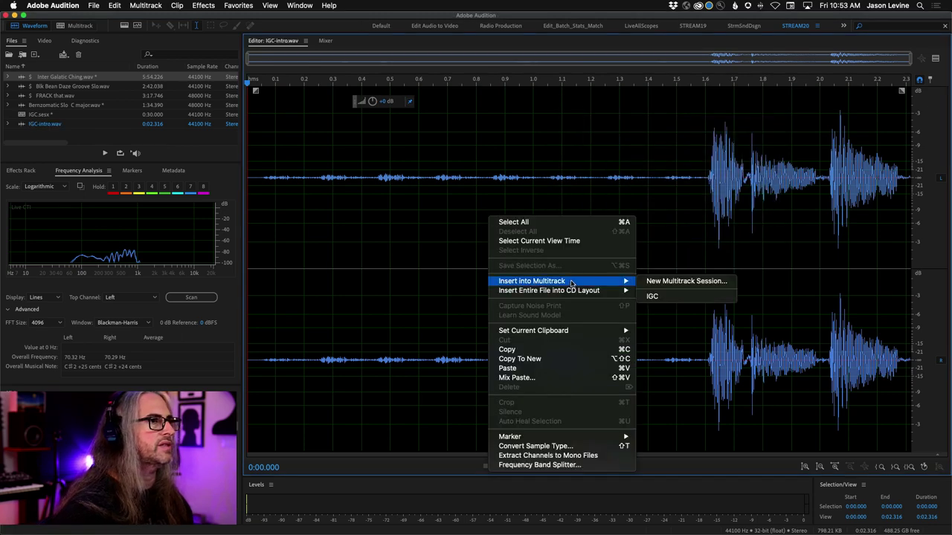
left_click(684, 297)
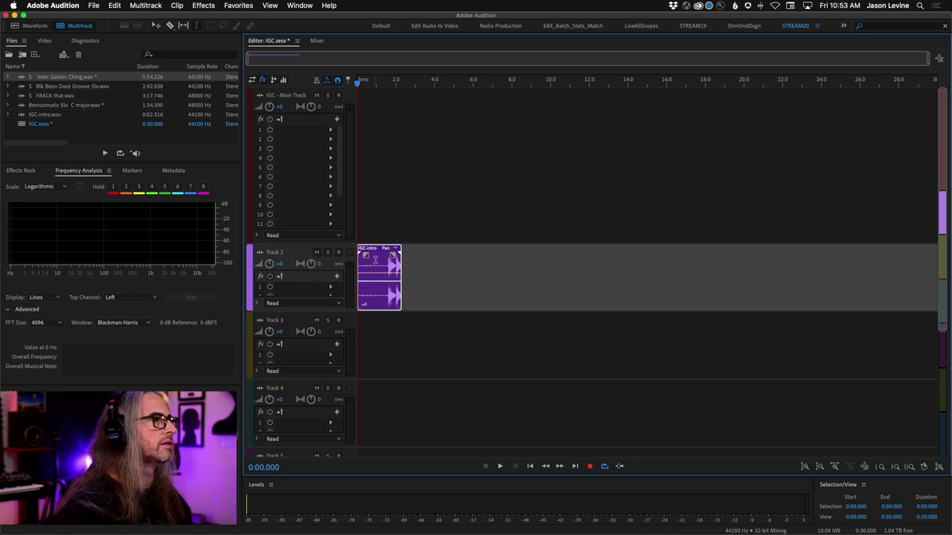
left_click_drag(375, 259, 379, 190)
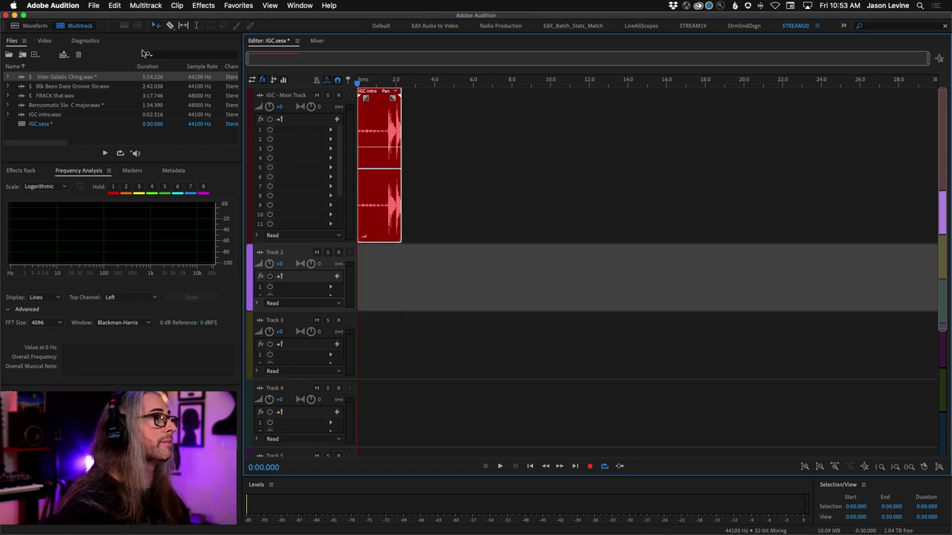
Reopen Inter Galatic Ching.wav, show its spectral frequency display, and play from about 1:12.1 to 1:30.6.
double_click(61, 77)
scroll(494, 237, "down", 5)
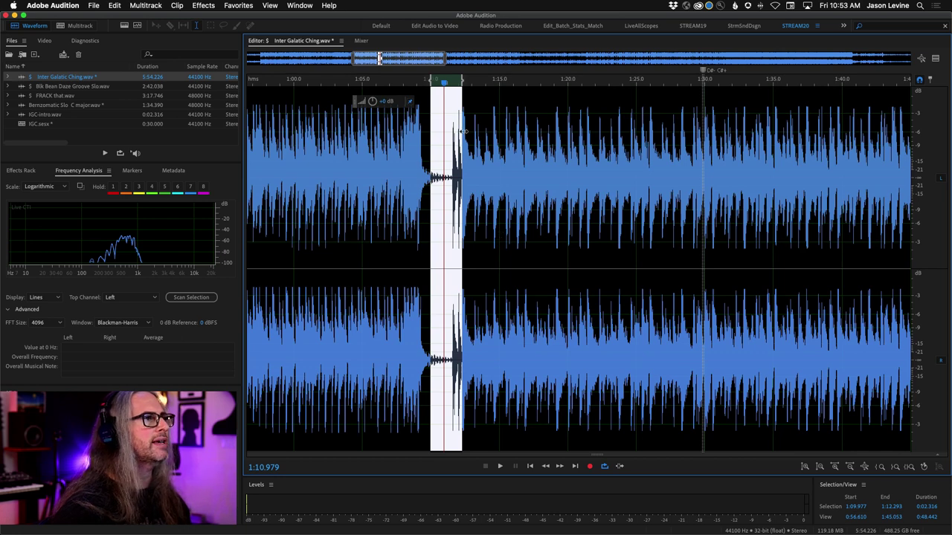
left_click(466, 133)
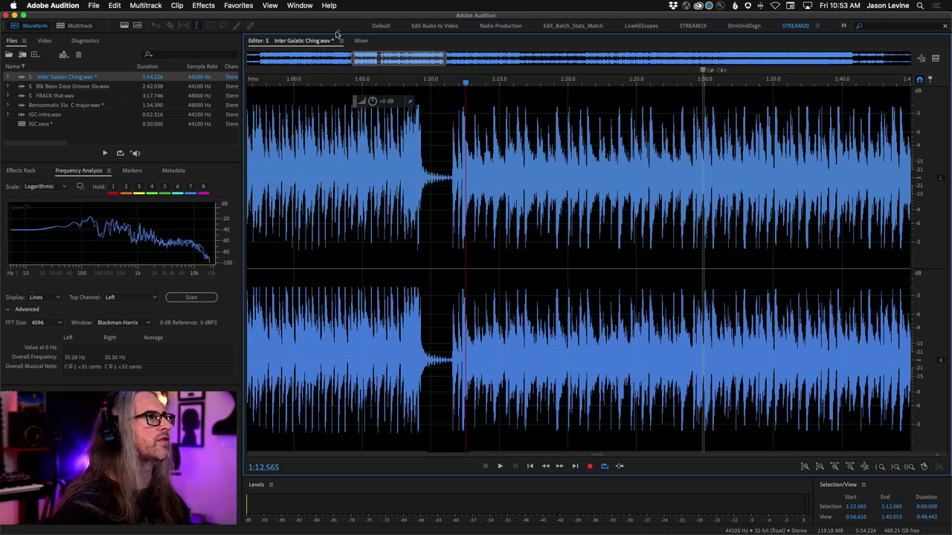
left_click(123, 28)
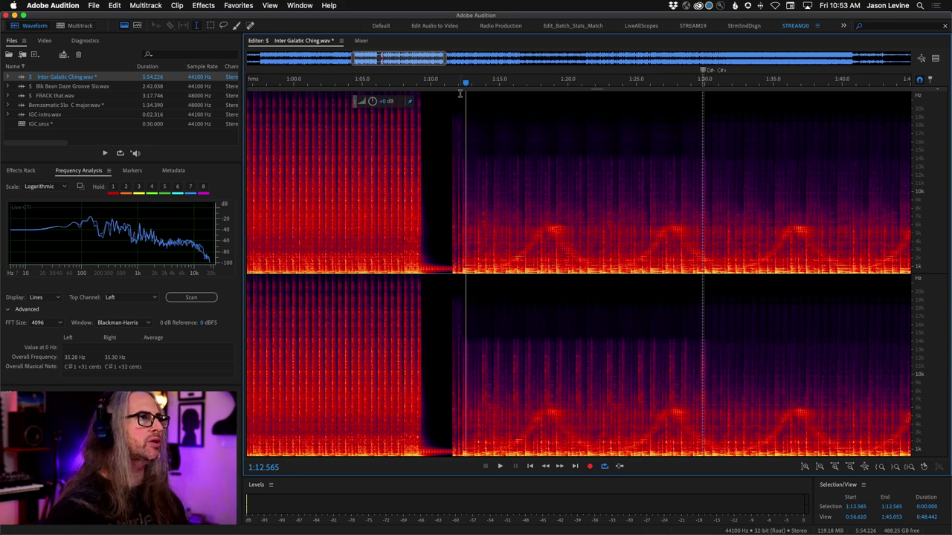
left_click_drag(465, 84, 460, 82)
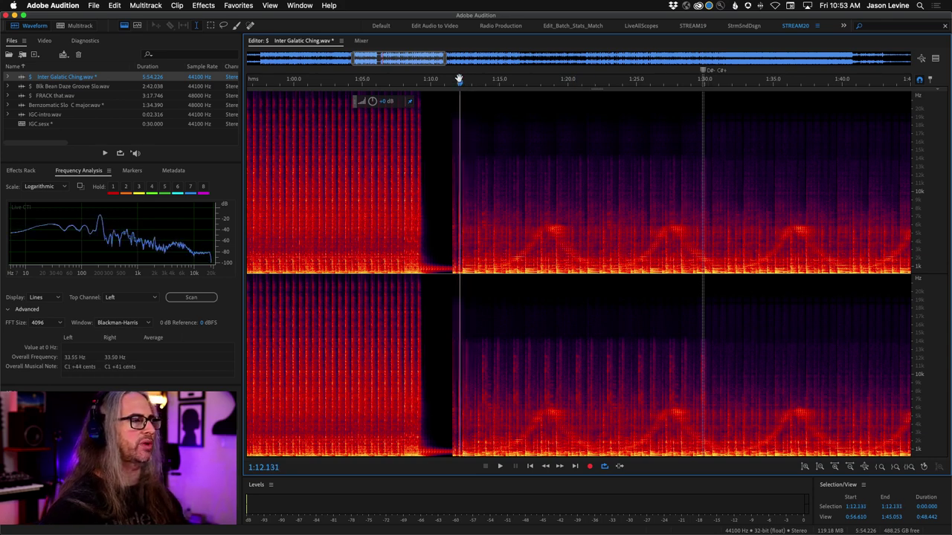
key("space")
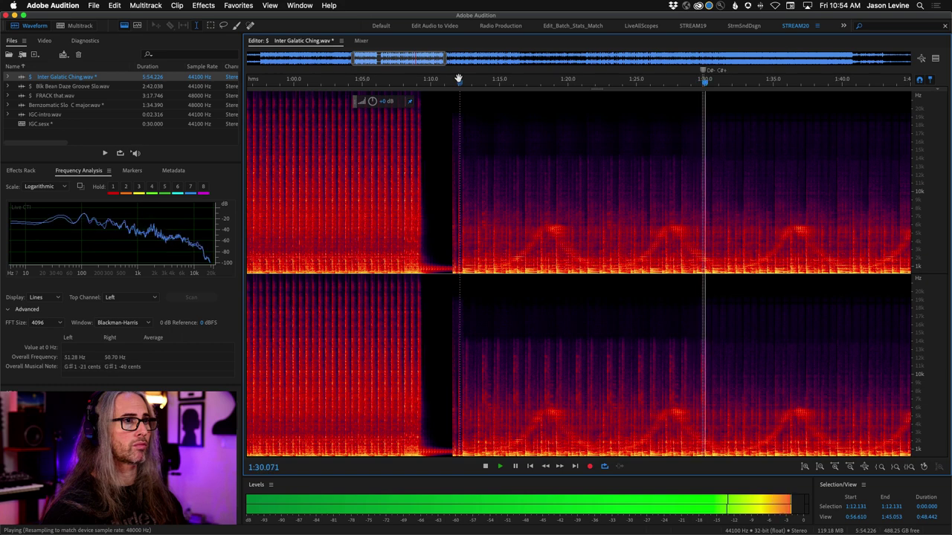
key("space")
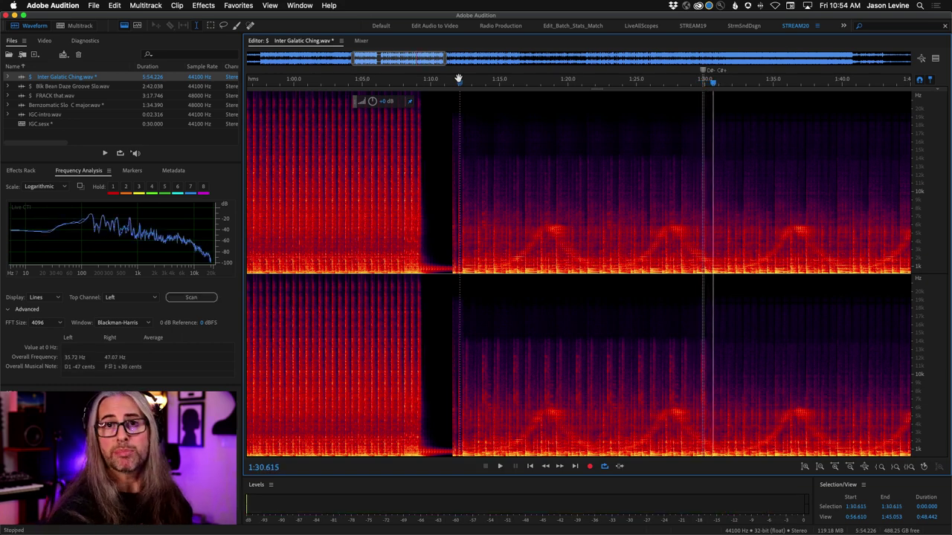
Hide the spectral frequency display and select the groove section from about 1:12.28 to 1:30.53.
left_click(123, 26)
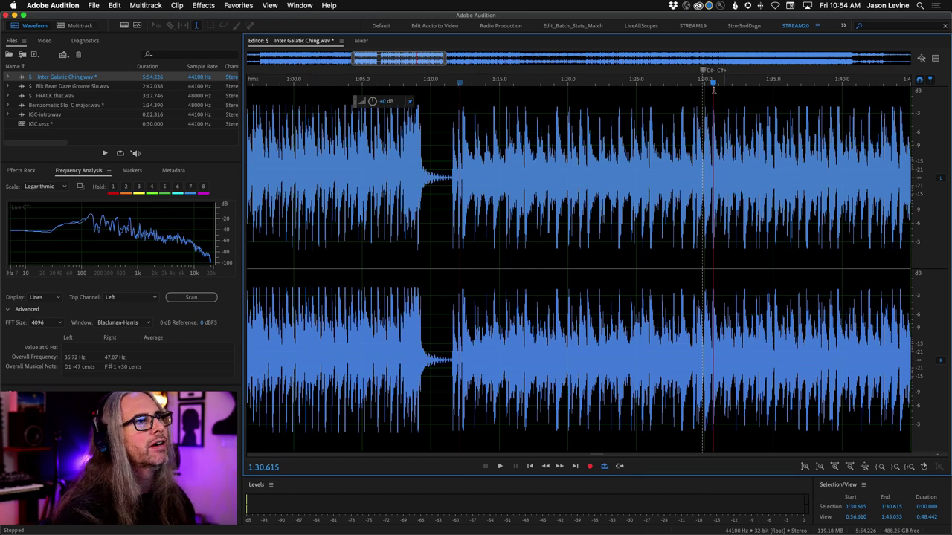
left_click_drag(442, 82, 774, 84)
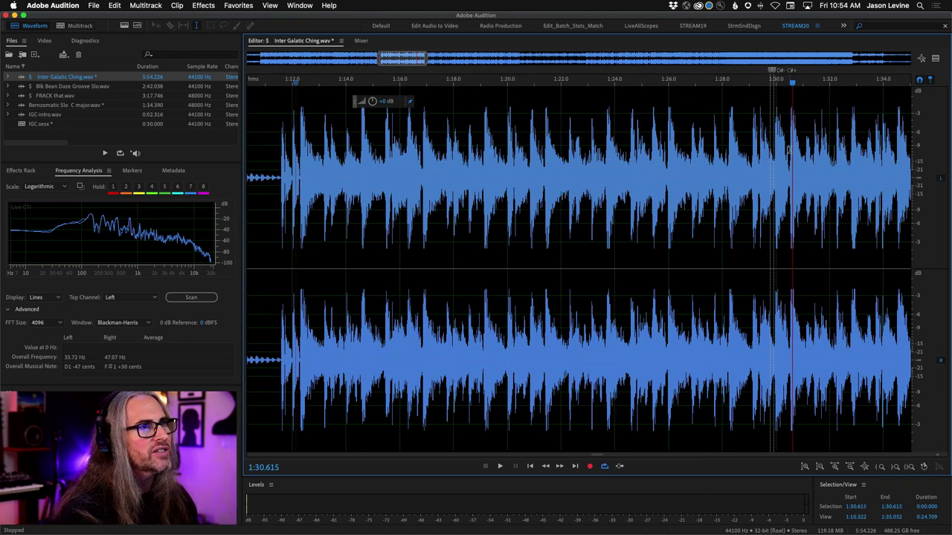
left_click_drag(789, 149, 309, 192)
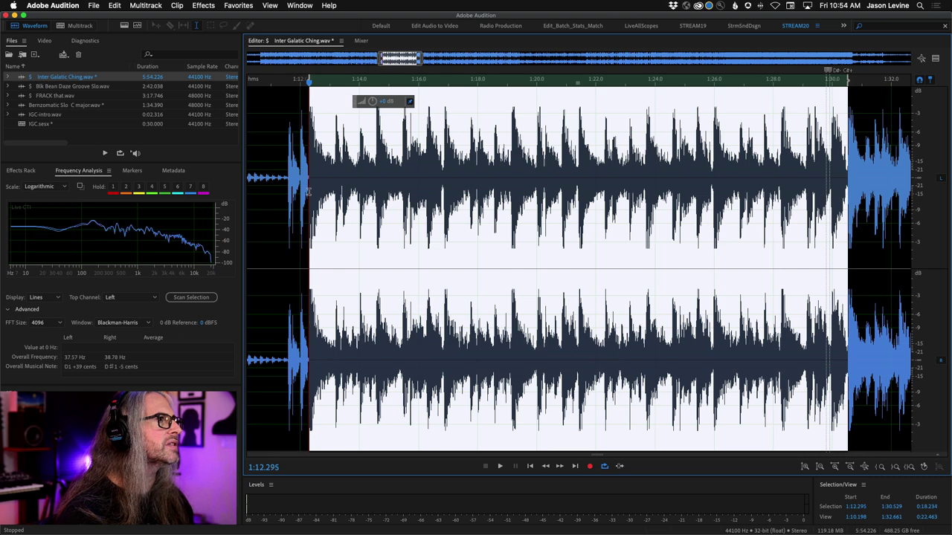
scroll(309, 191, "down", 1)
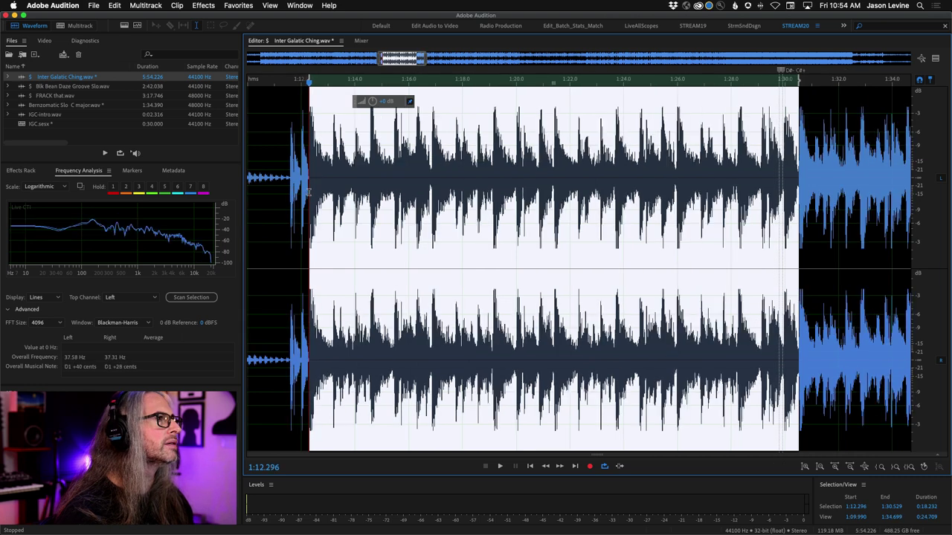
scroll(308, 192, "down", 1)
scroll(415, 101, "up", 8)
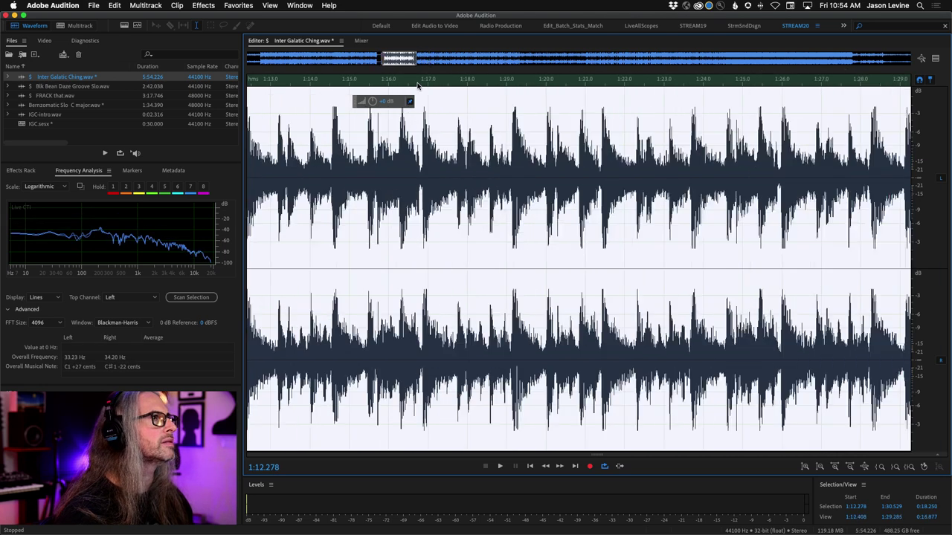
Fine-tune the groove selection to run from 1:12.293 to 1:30.527 and play it back.
scroll(415, 101, "left", 5)
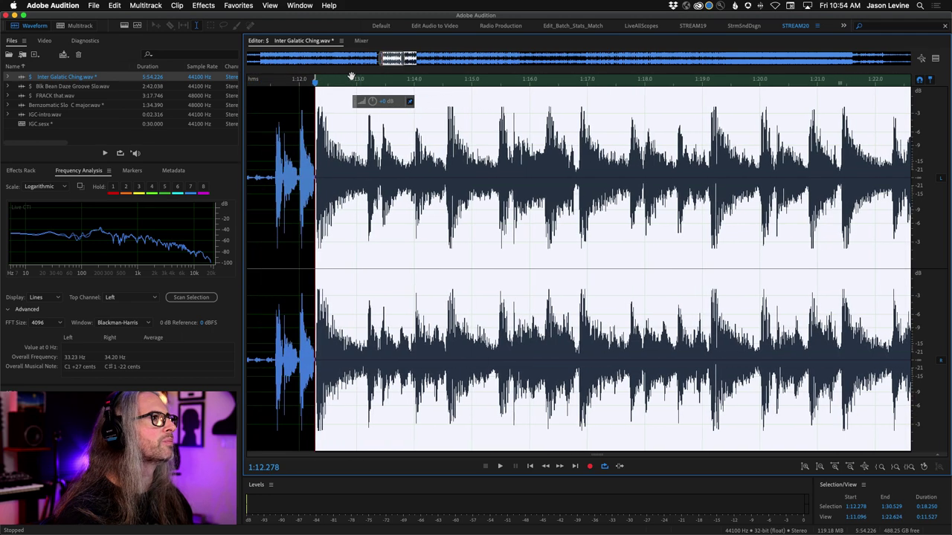
left_click_drag(316, 186, 319, 185)
scroll(554, 176, "right", 15)
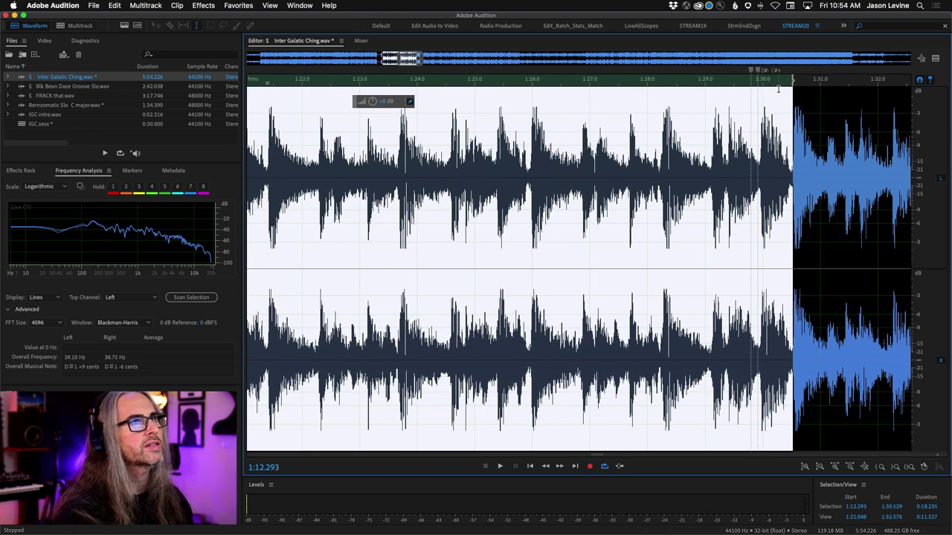
left_click_drag(793, 80, 792, 79)
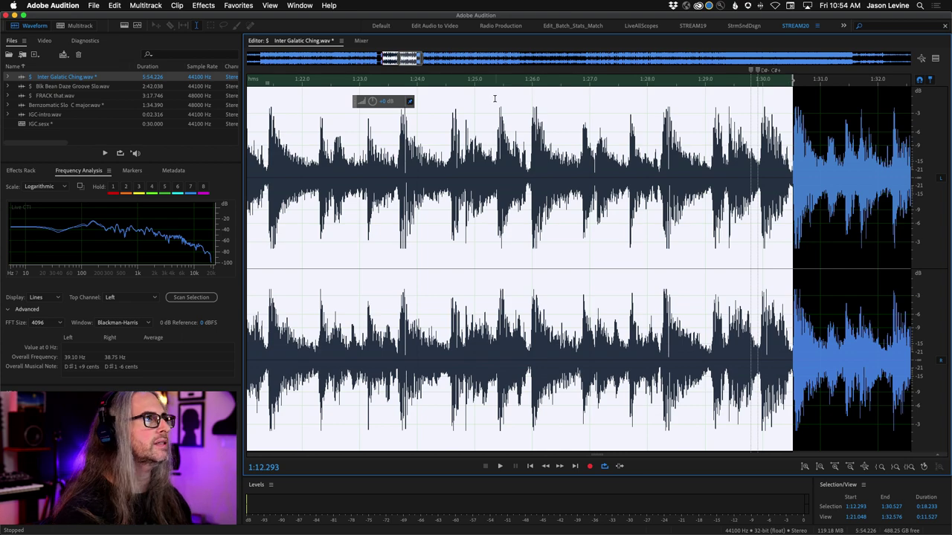
scroll(505, 88, "down", 2)
key("space")
scroll(505, 88, "down", 2)
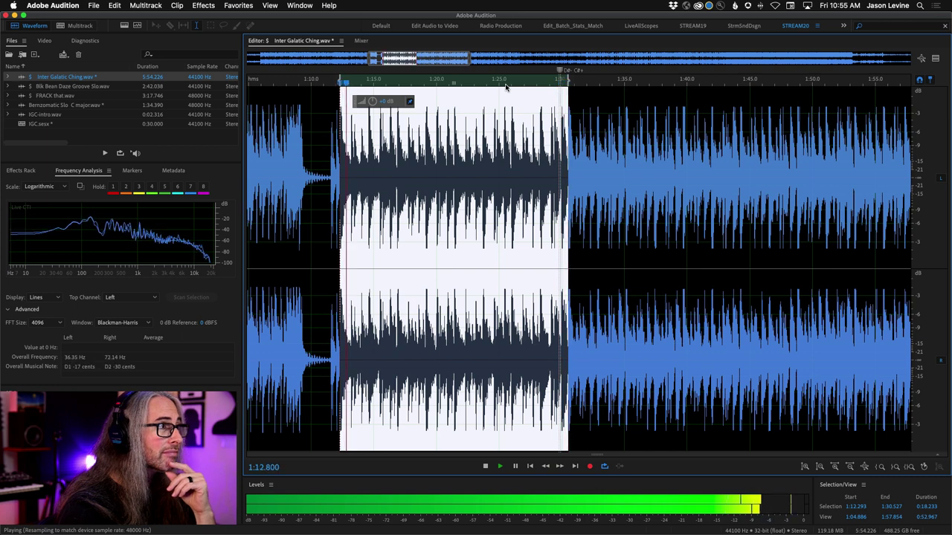
key("space")
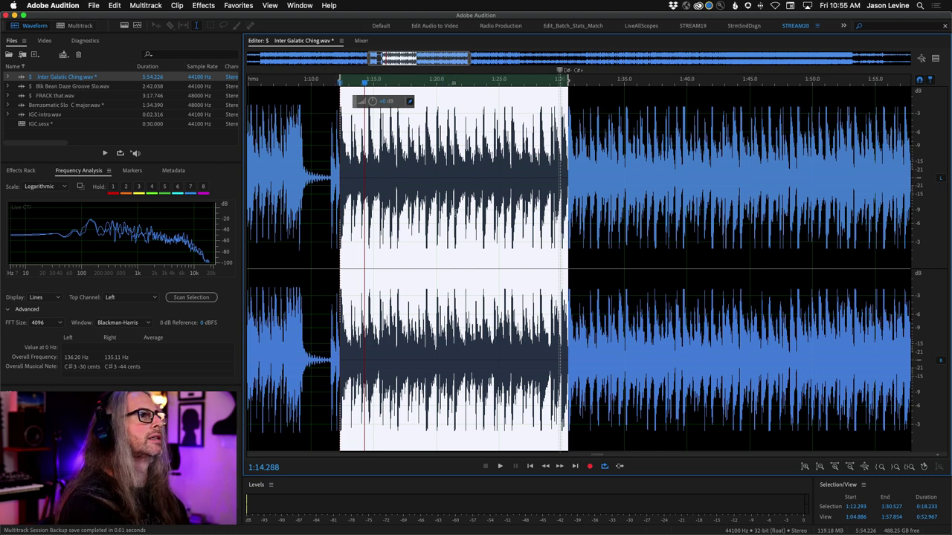
Copy the selection to a new file and save it as IGC-Section1.wav in the FF_IGC folder, in Wave PCM format.
right_click(456, 216)
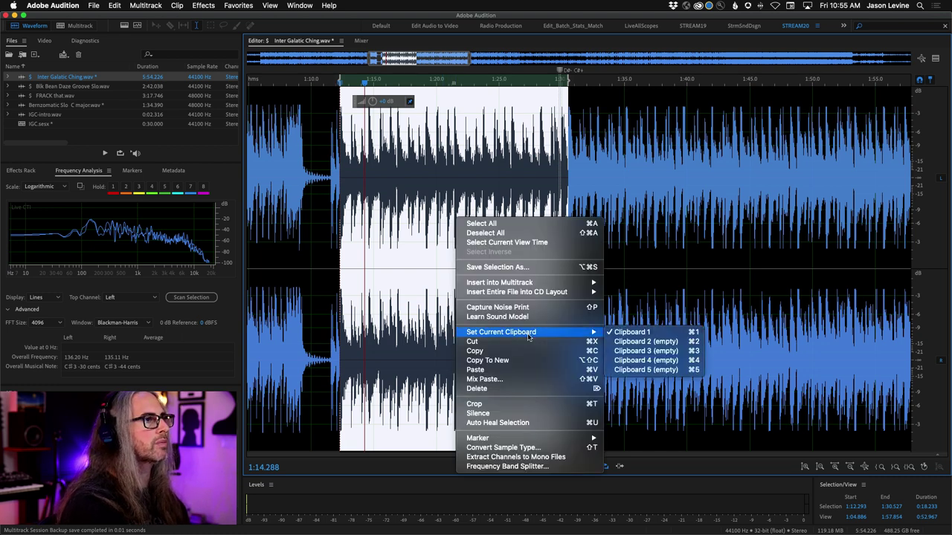
left_click(530, 361)
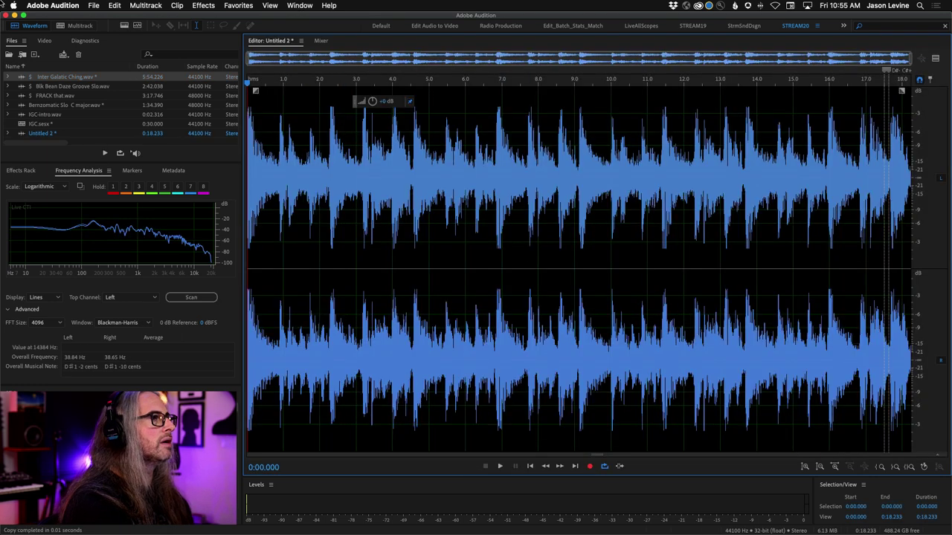
left_click(92, 5)
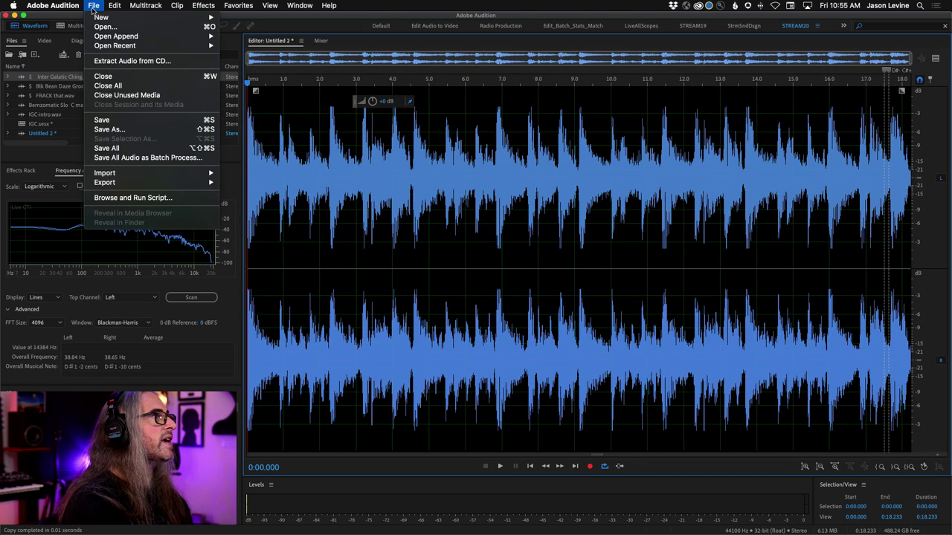
left_click(159, 132)
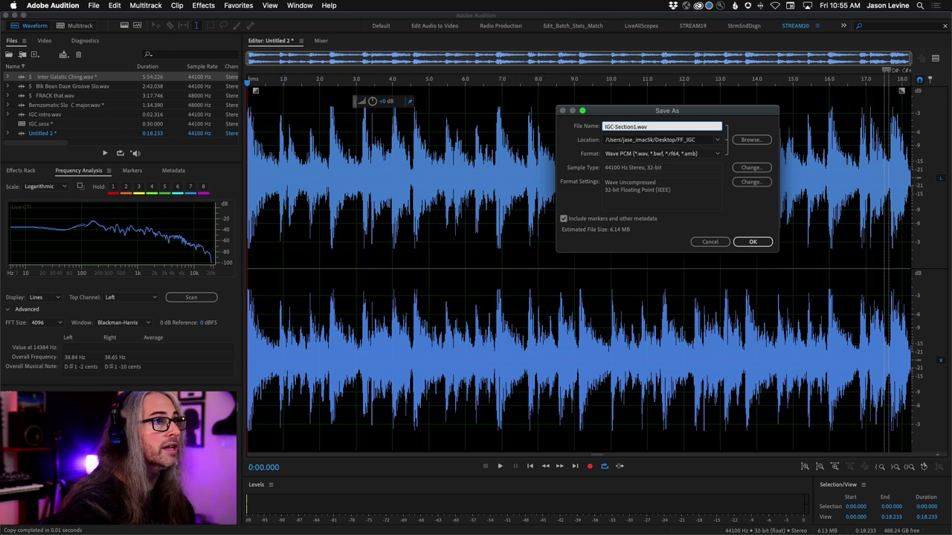
left_click(753, 242)
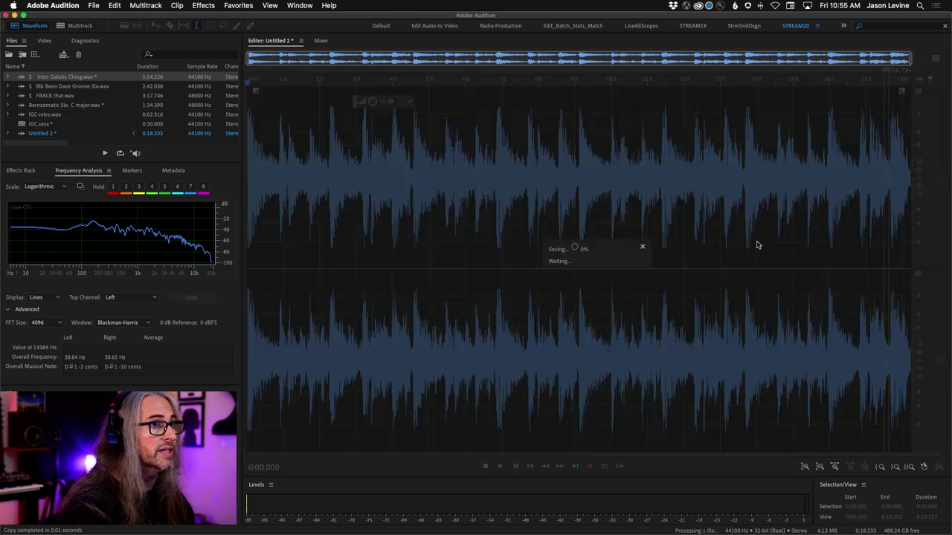
Insert IGC-Section1.wav into the IGC session directly after the intro clip on IGC - Main Track and play across the transition.
left_click(81, 27)
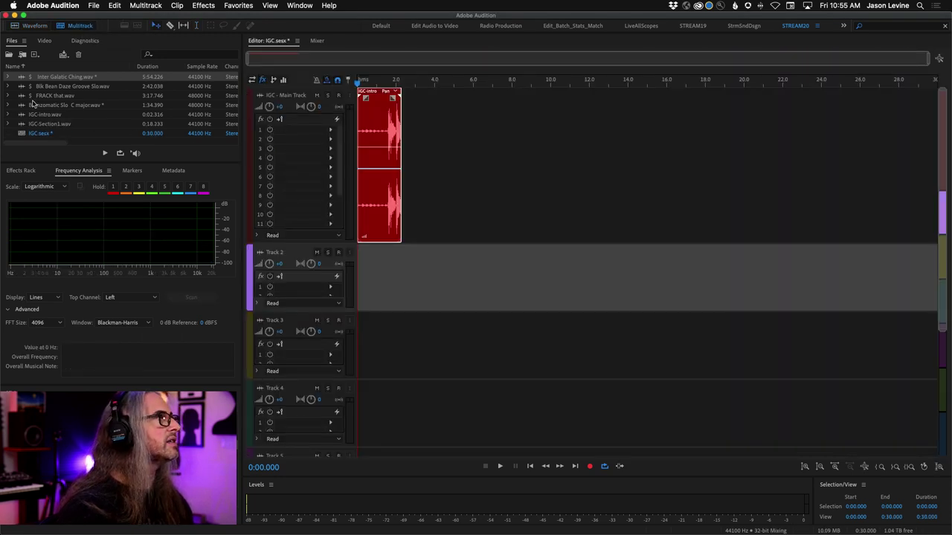
left_click_drag(28, 128, 404, 186)
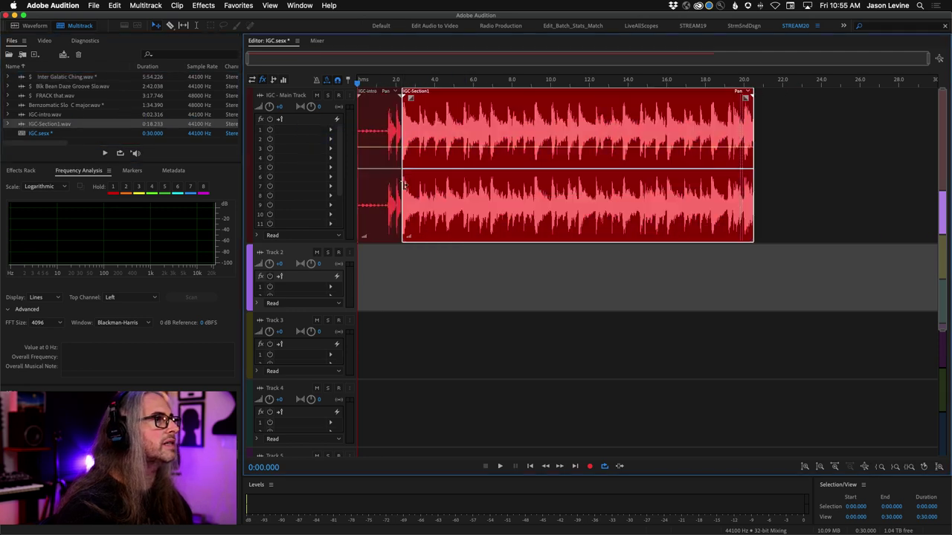
left_click(394, 83)
key("space")
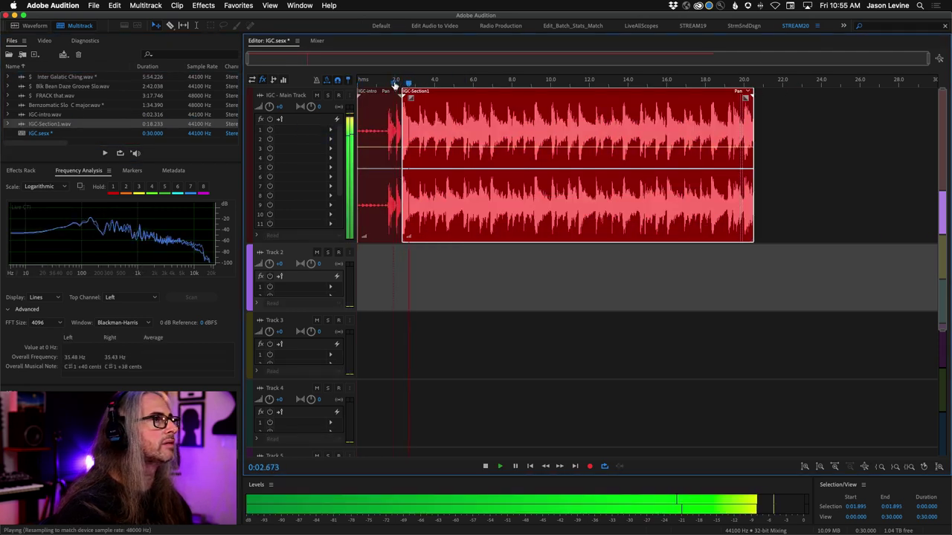
key("space")
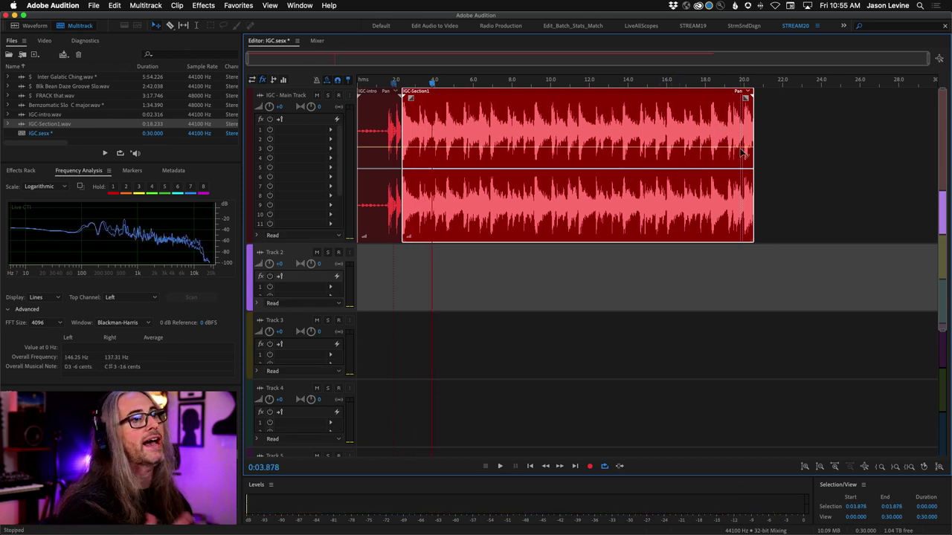
Enable looping on the IGC-Section1 clip, extending it to two passes and trimming it back to a single pass.
right_click(673, 119)
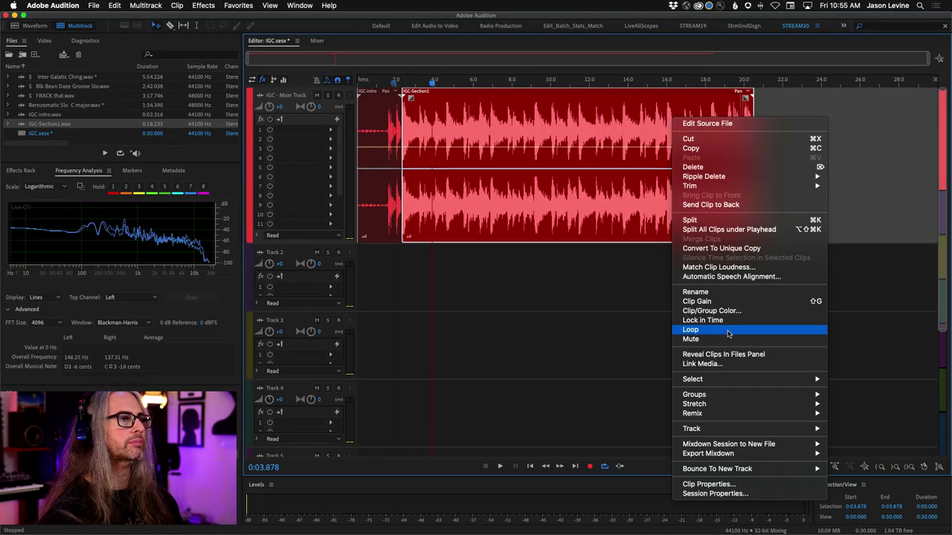
left_click(727, 333)
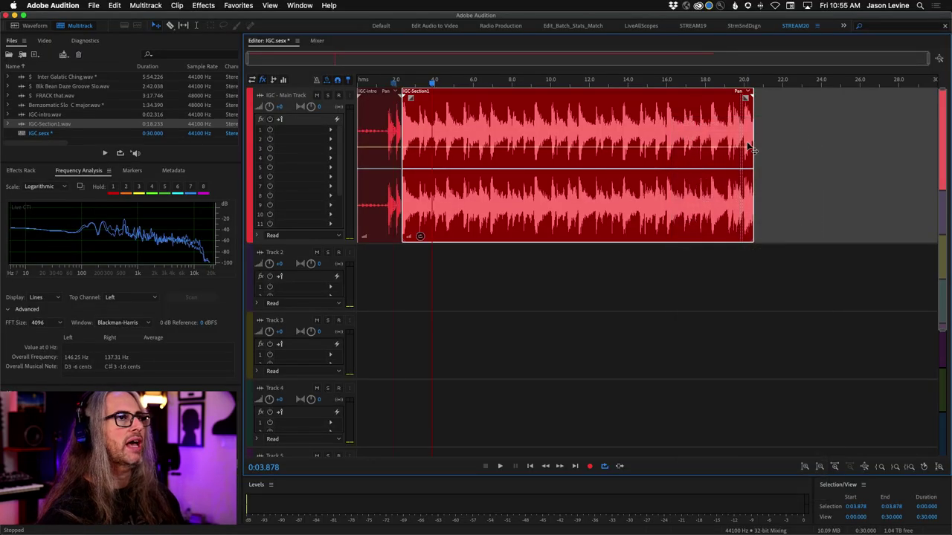
left_click_drag(754, 161, 767, 186)
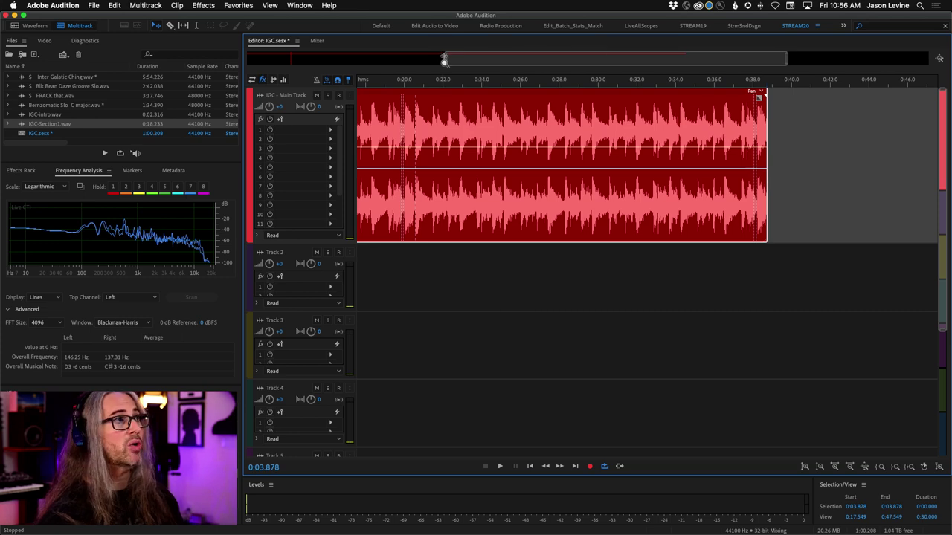
left_click_drag(444, 58, 216, 55)
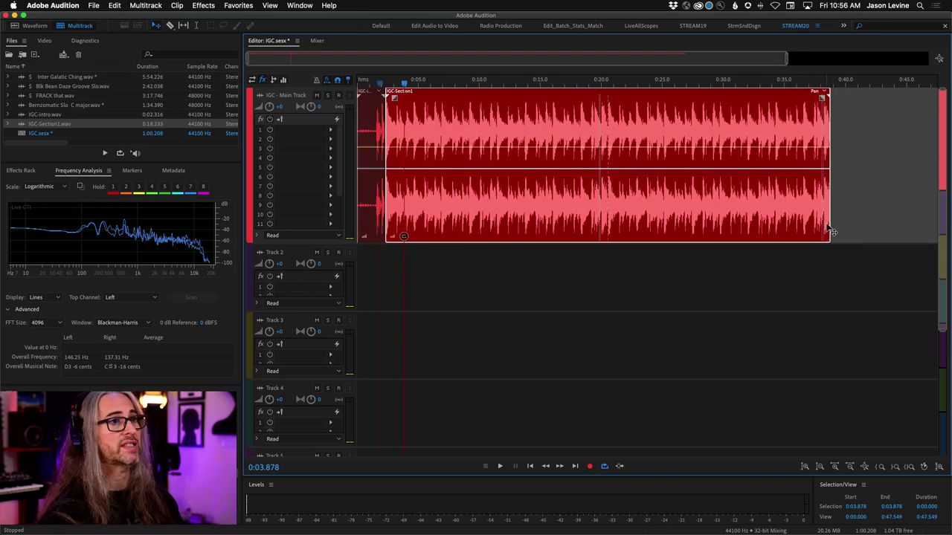
left_click_drag(831, 224, 606, 209)
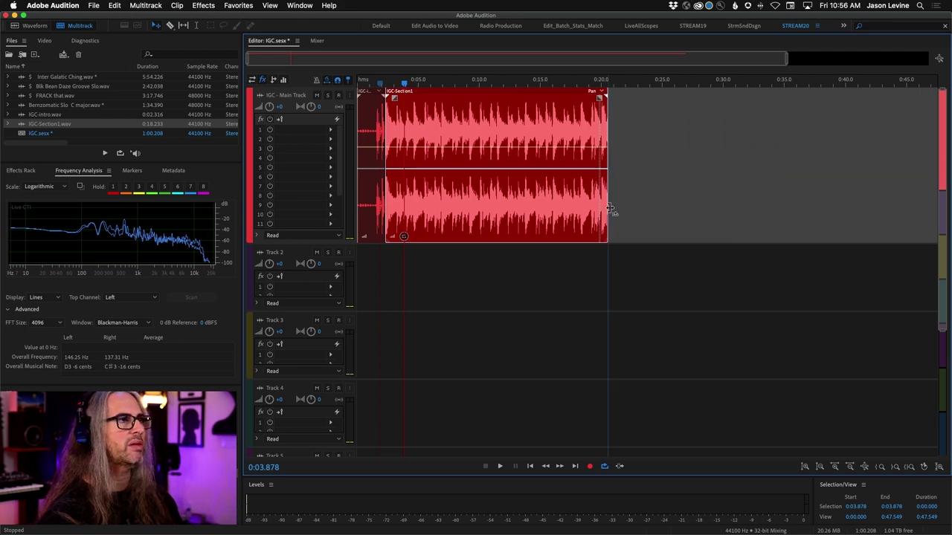
Reopen Inter Galatic Ching.wav, show its spectral frequency display, and play the part from about 1:48.8, skipping ahead to about 2:04.
double_click(50, 78)
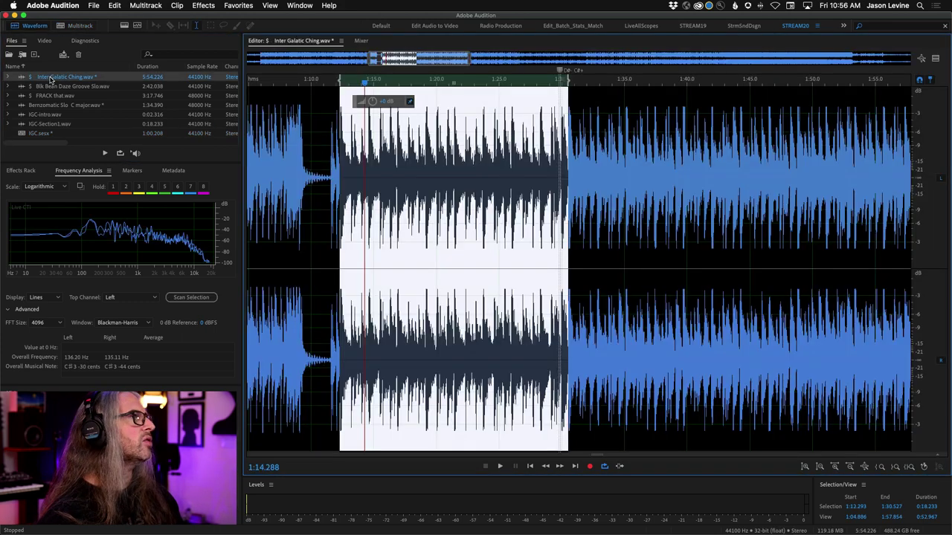
left_click(125, 26)
scroll(488, 246, "down", 5)
left_click(538, 222)
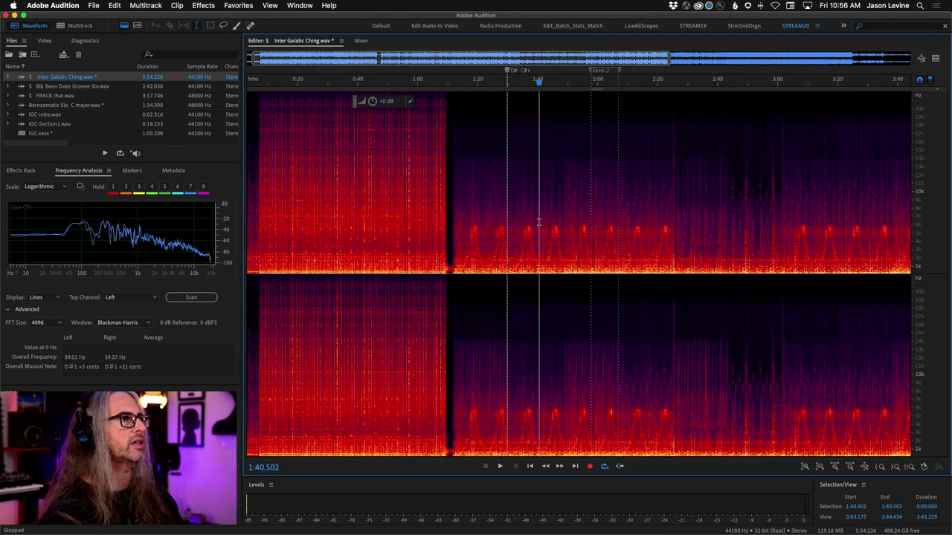
left_click(563, 184)
key("space")
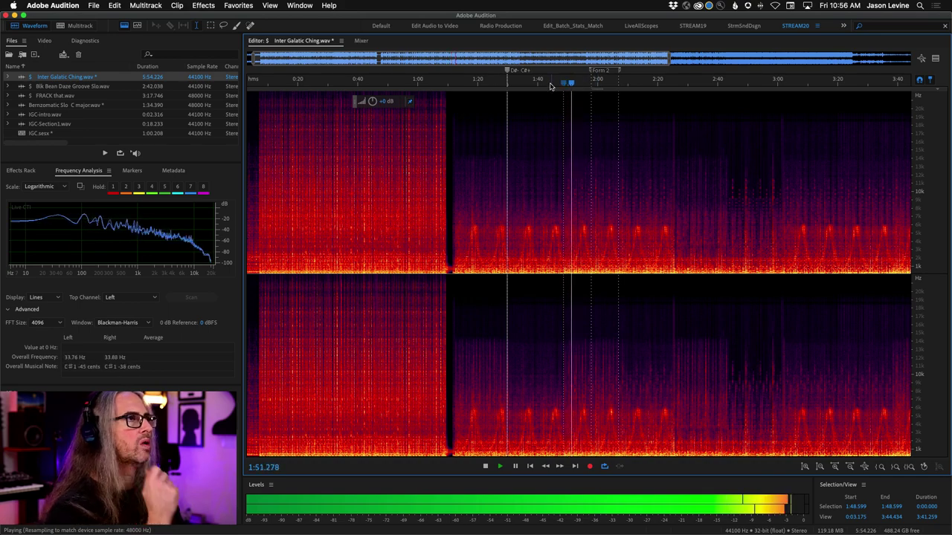
left_click_drag(549, 79, 656, 79)
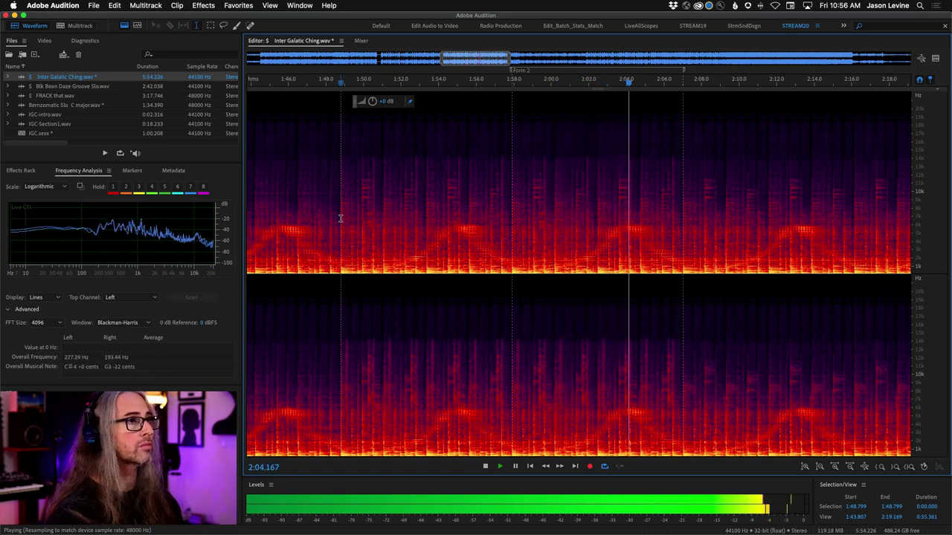
key("space")
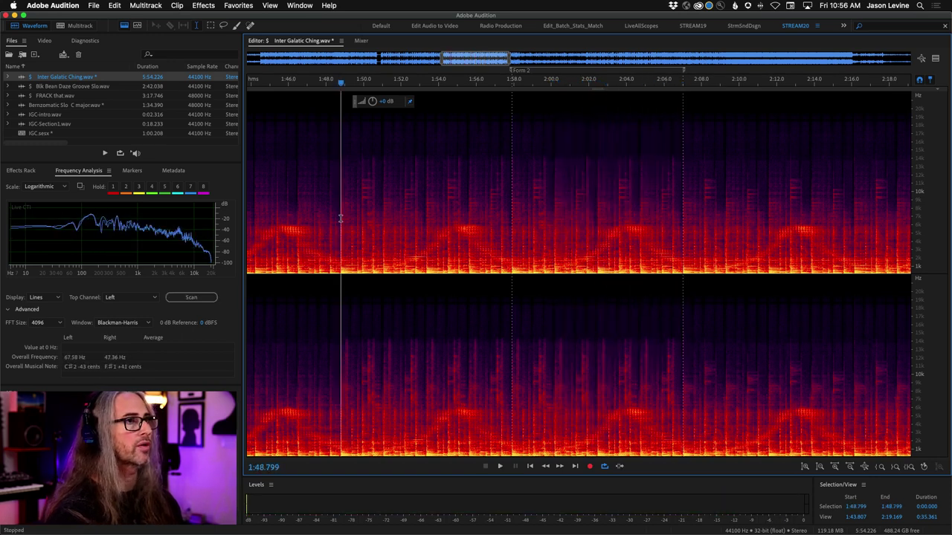
Select the section from 1:48.799 to 2:07.021, play its loop point, and hide the spectral frequency display.
left_click_drag(340, 217, 683, 225)
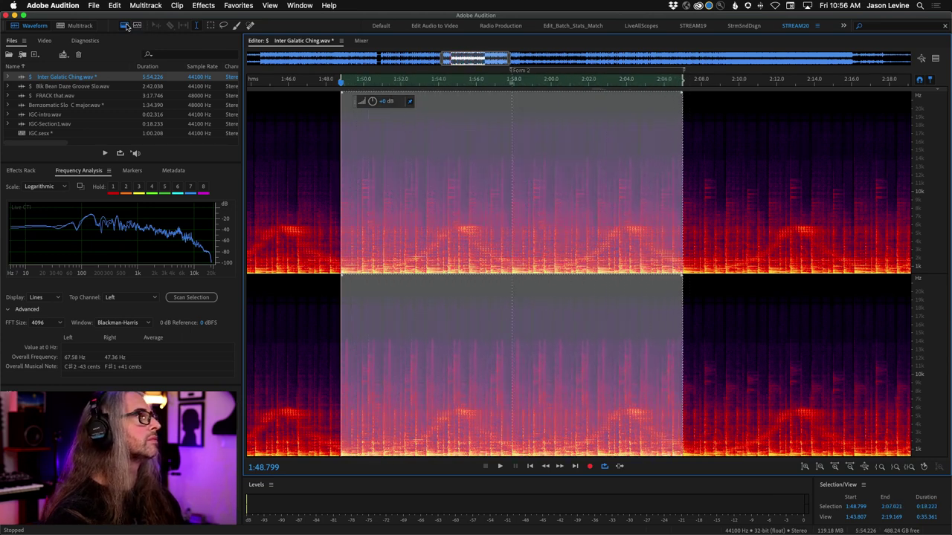
key("space")
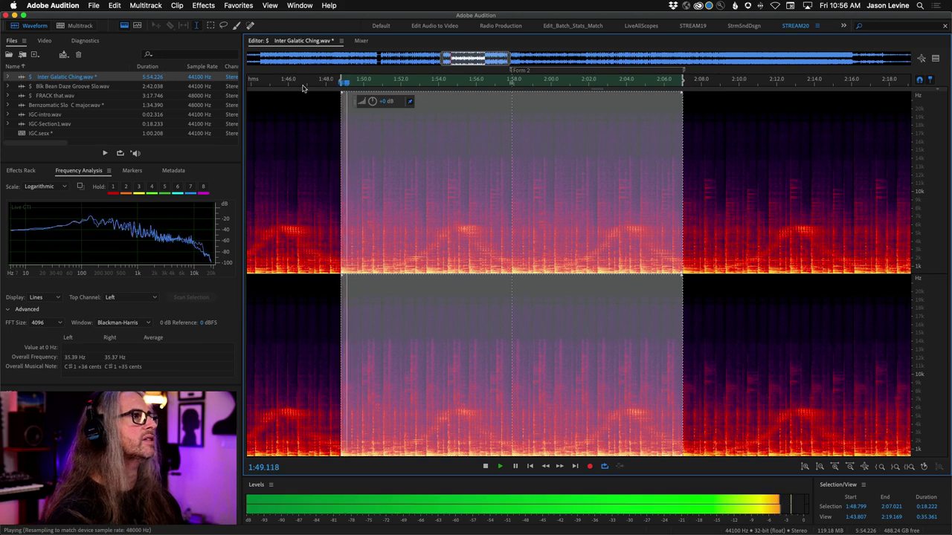
left_click_drag(350, 83, 631, 84)
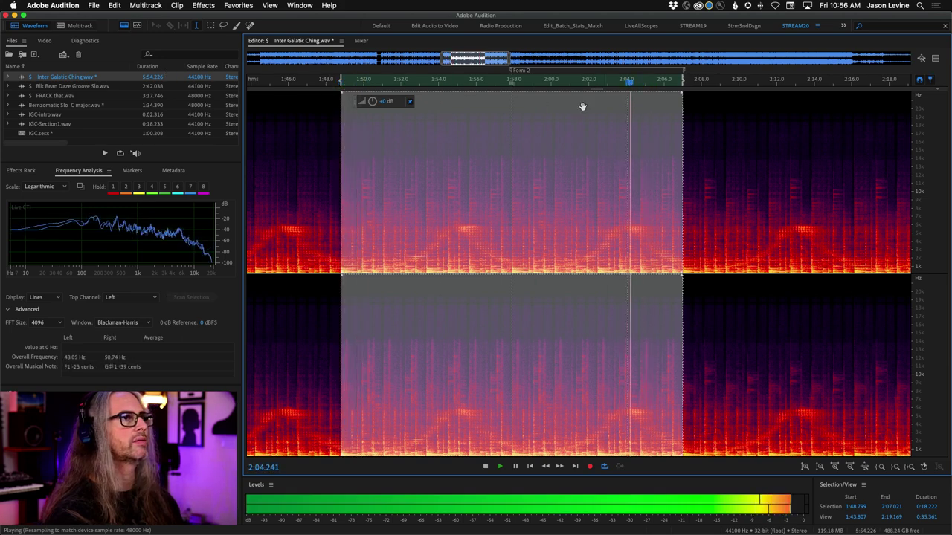
left_click(124, 27)
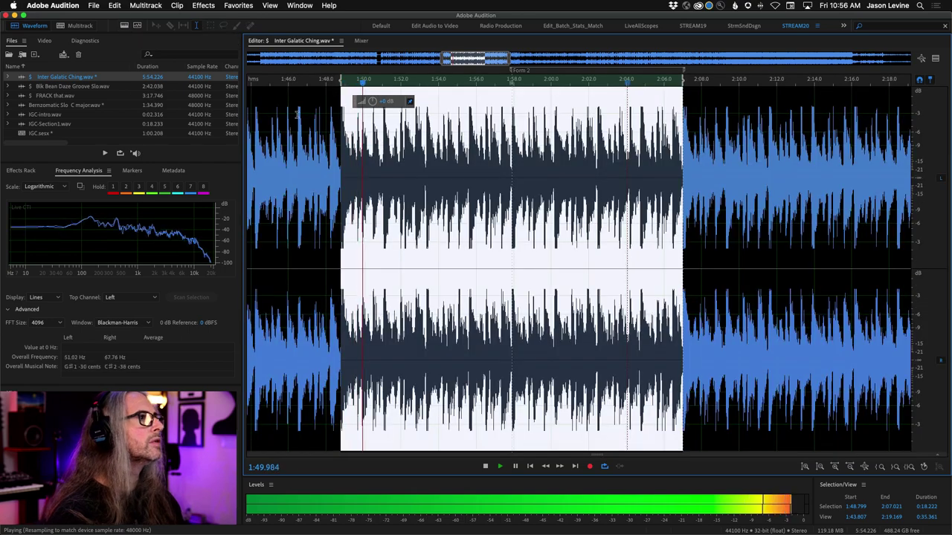
Move the selection's start to 1:48.784 and play across the loop point from near the selection's end.
scroll(648, 87, "up", 3)
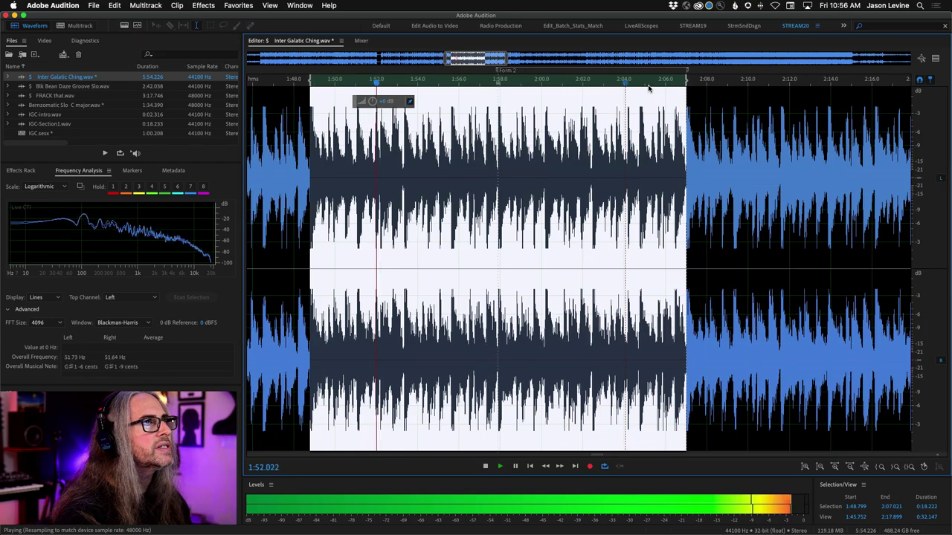
scroll(648, 86, "down", 1)
scroll(359, 78, "left", 3)
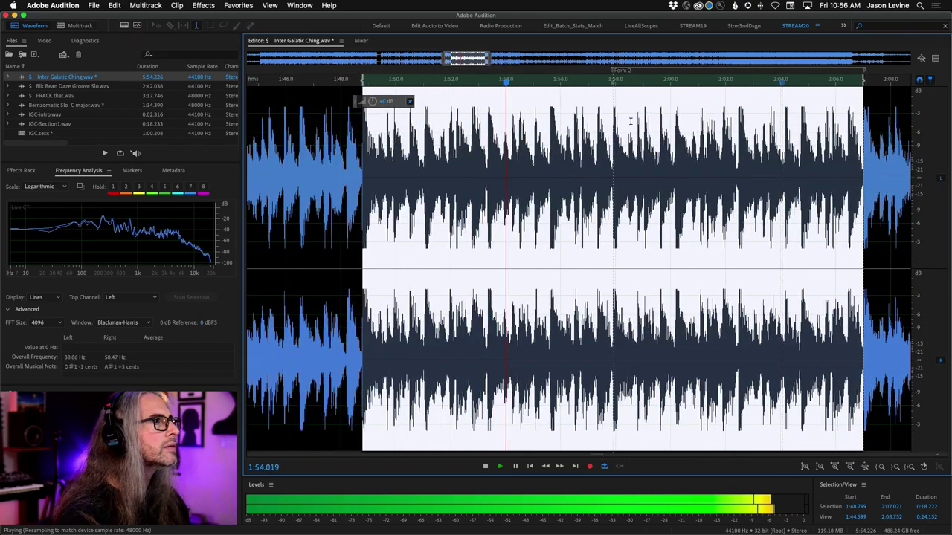
key("space")
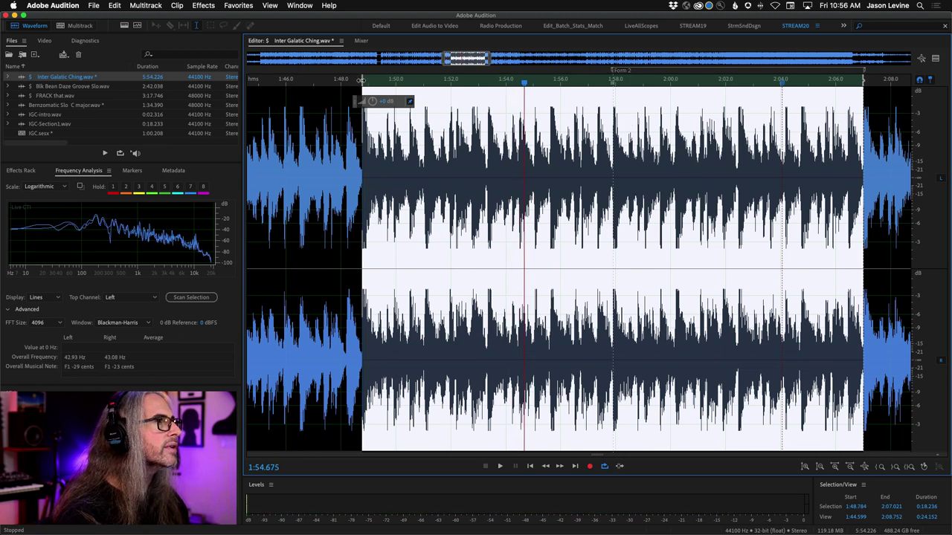
key("space")
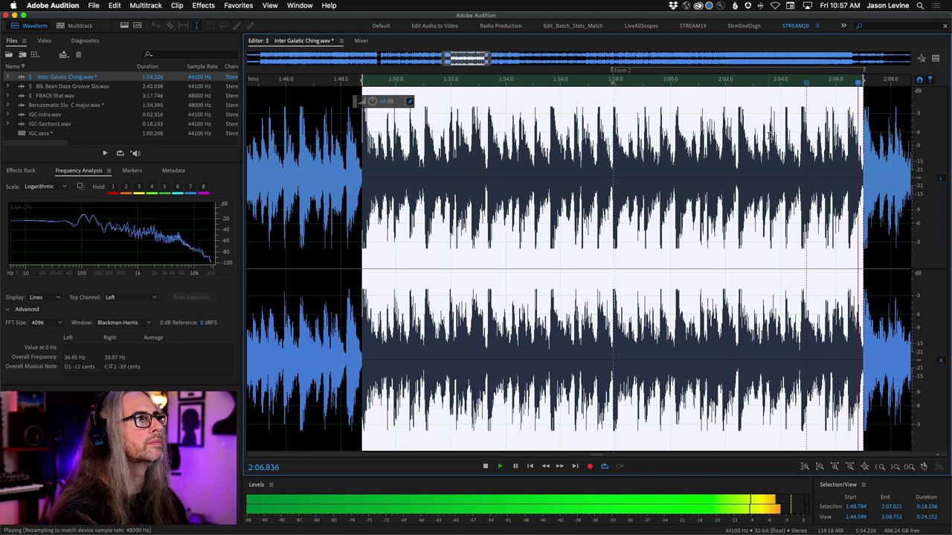
key("space")
Copy the selected section to a new file and save it as IGC-Section2.wav.
right_click(595, 214)
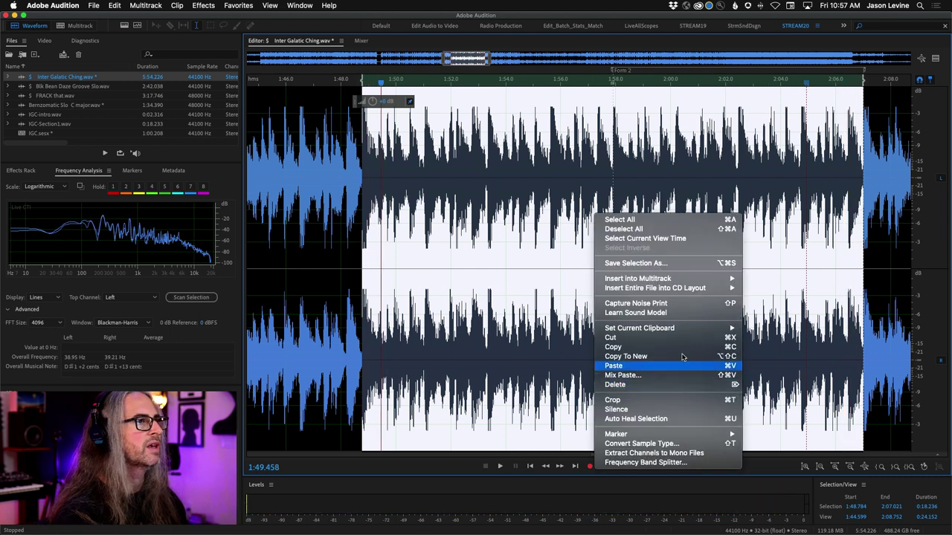
left_click(640, 356)
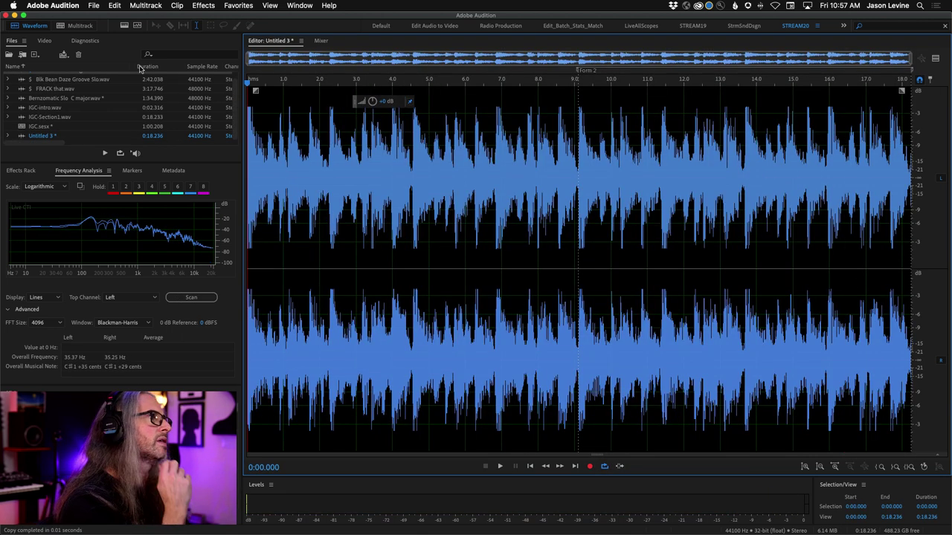
left_click(102, 5)
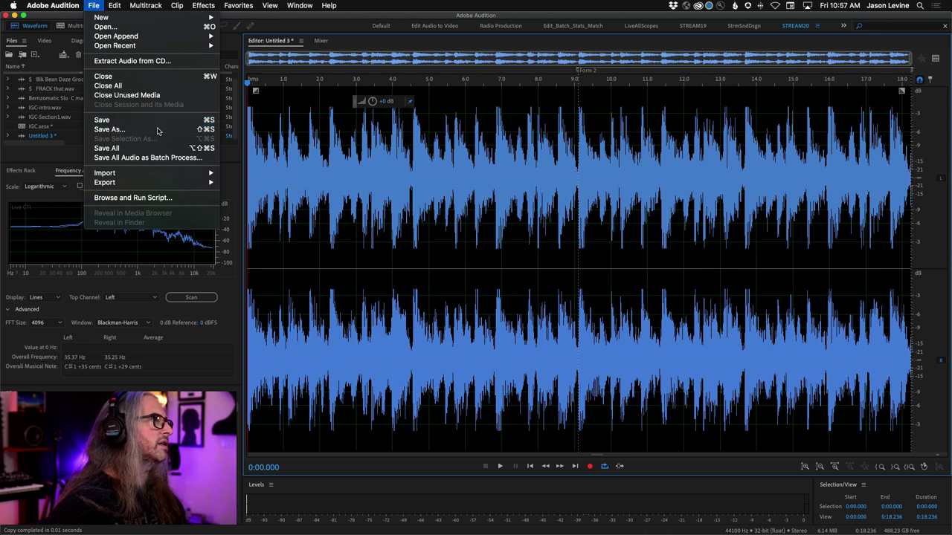
left_click(112, 131)
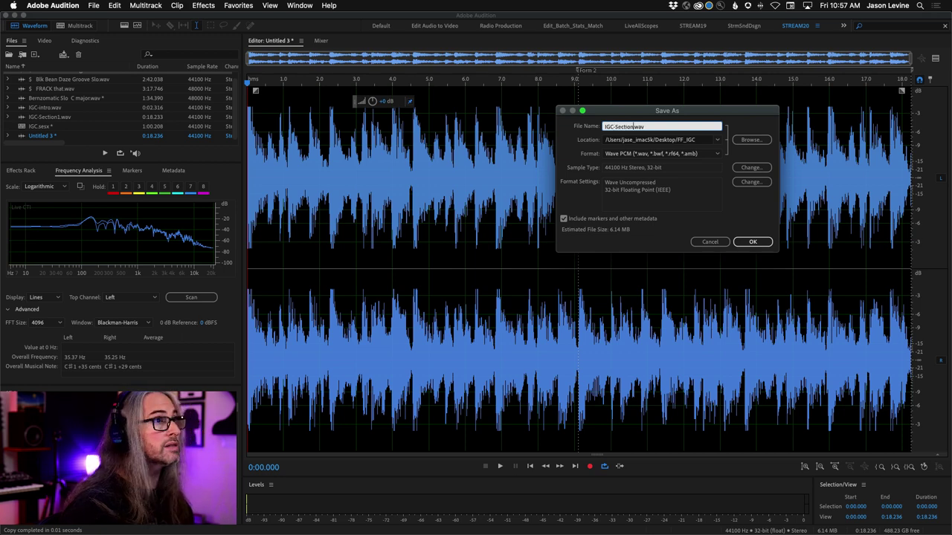
key("Return")
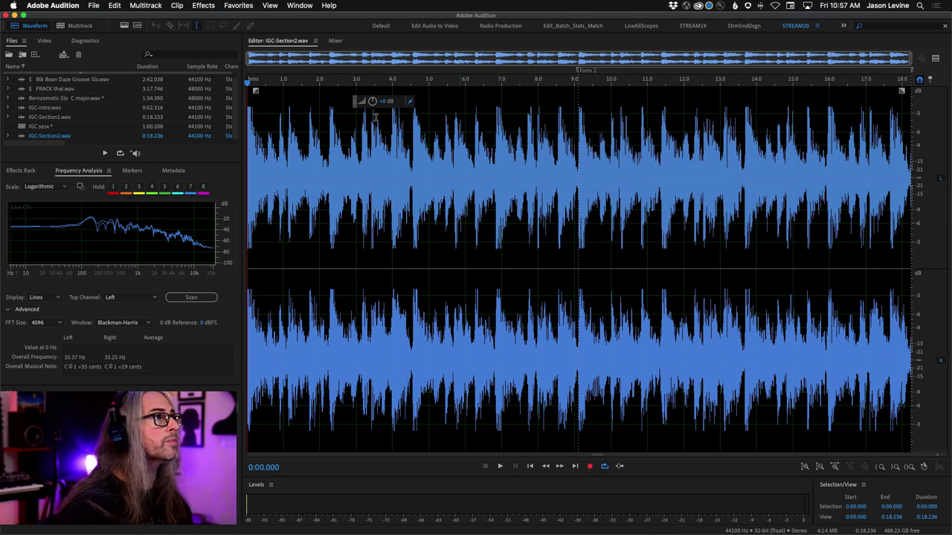
Show the spectral frequency display, collapse the advanced frequency analysis settings, and reopen Inter Galatic Ching.wav at the part following the selection.
left_click(123, 27)
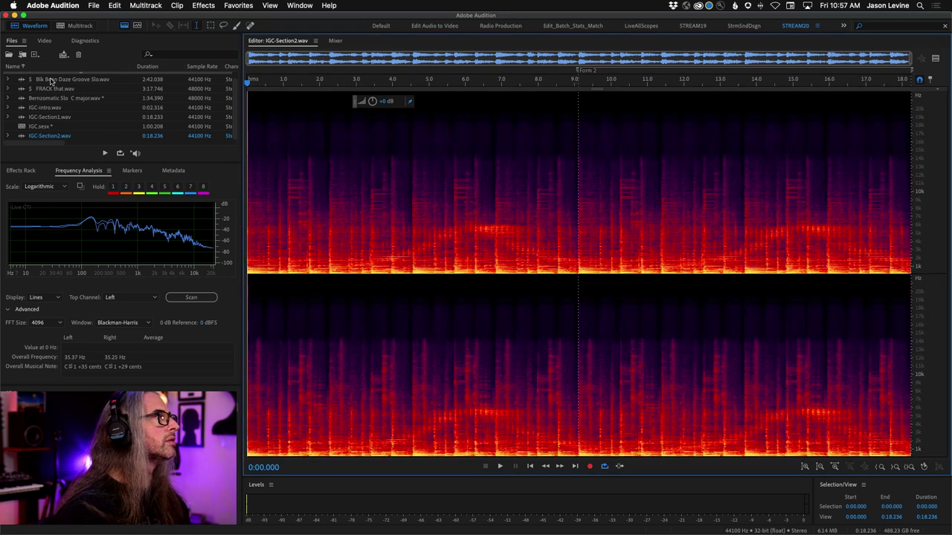
scroll(56, 82, "up", 1)
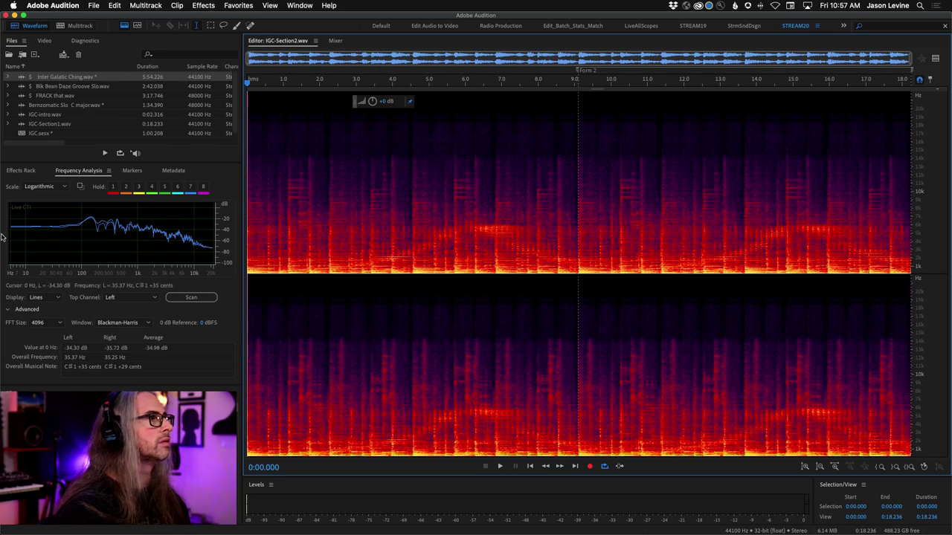
left_click(7, 310)
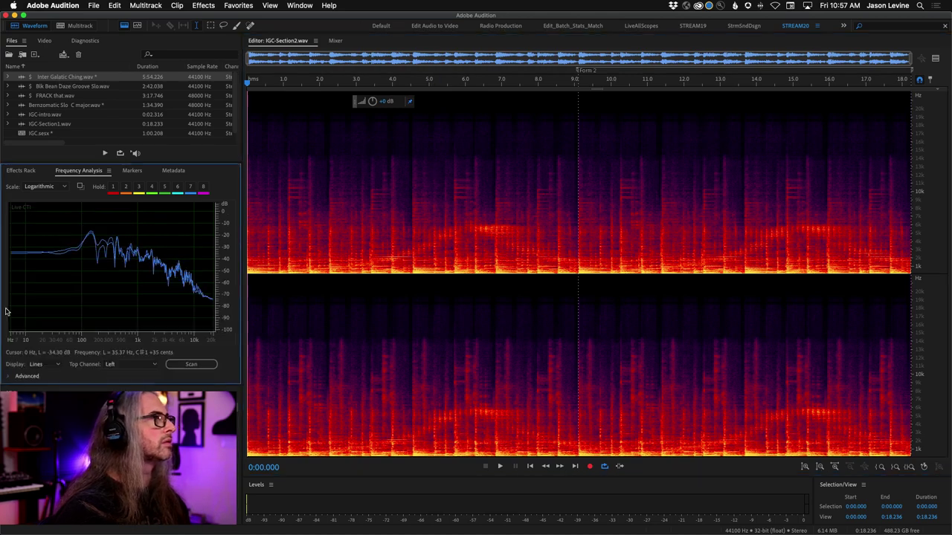
double_click(66, 76)
scroll(595, 210, "up", 4)
scroll(595, 212, "right", 5)
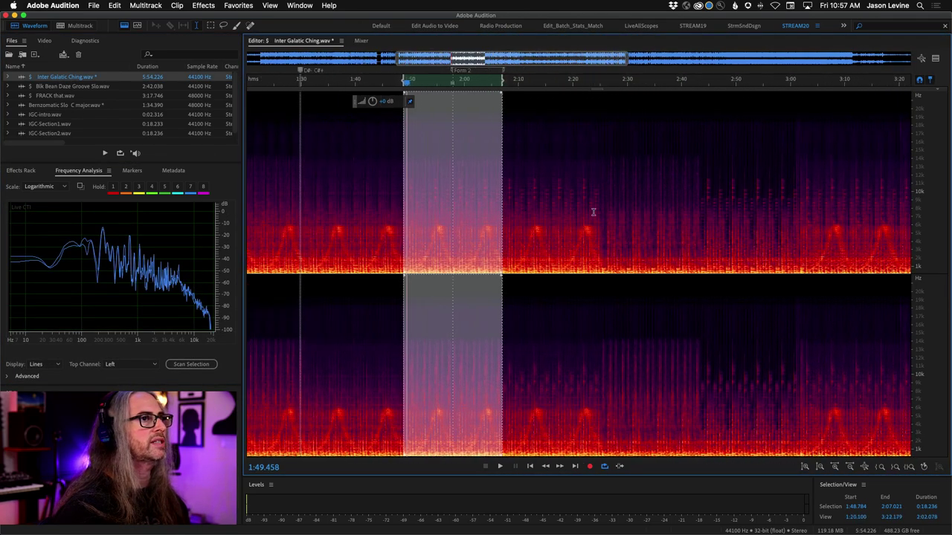
Play the song from about 2:35.8, restarting from about 2:35.3, 2:38.0 and 2:38.9 to locate where the break section begins.
left_click(578, 82)
key("space")
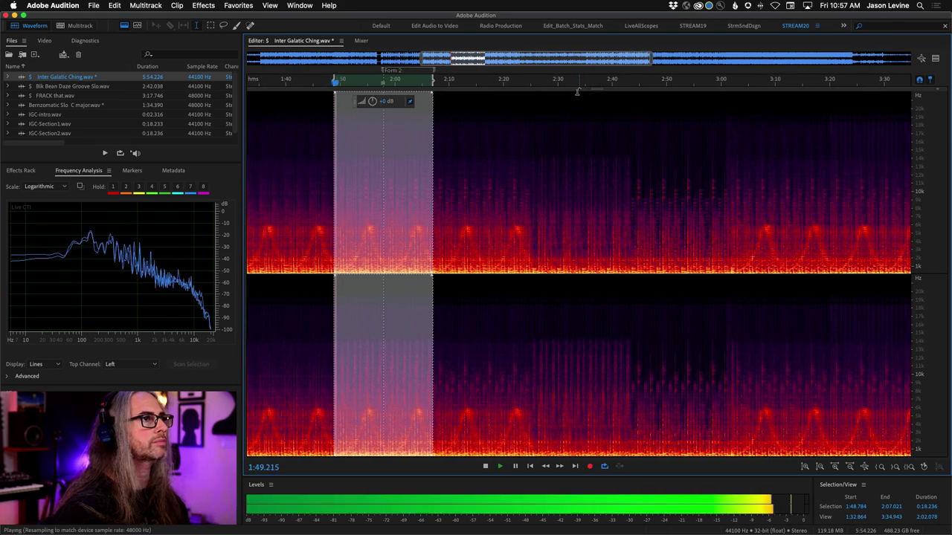
left_click(588, 159)
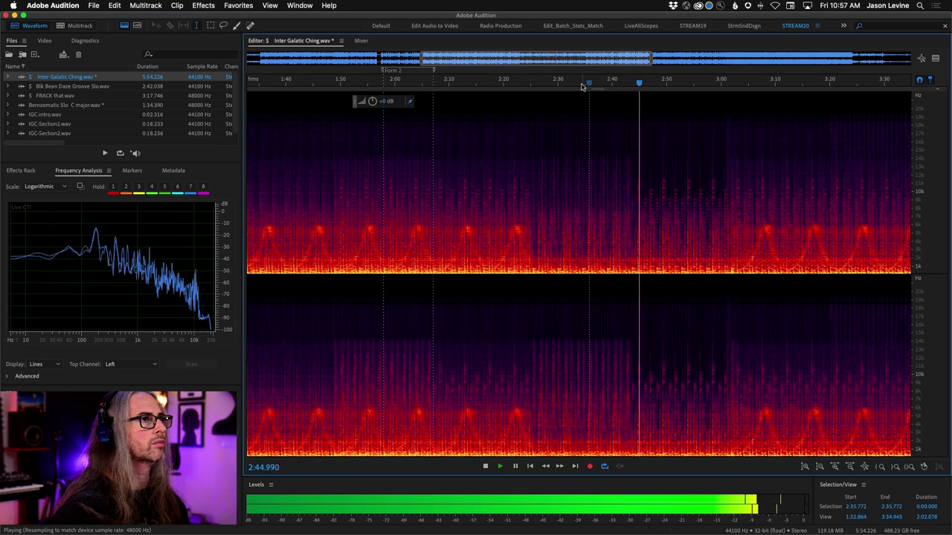
key("space")
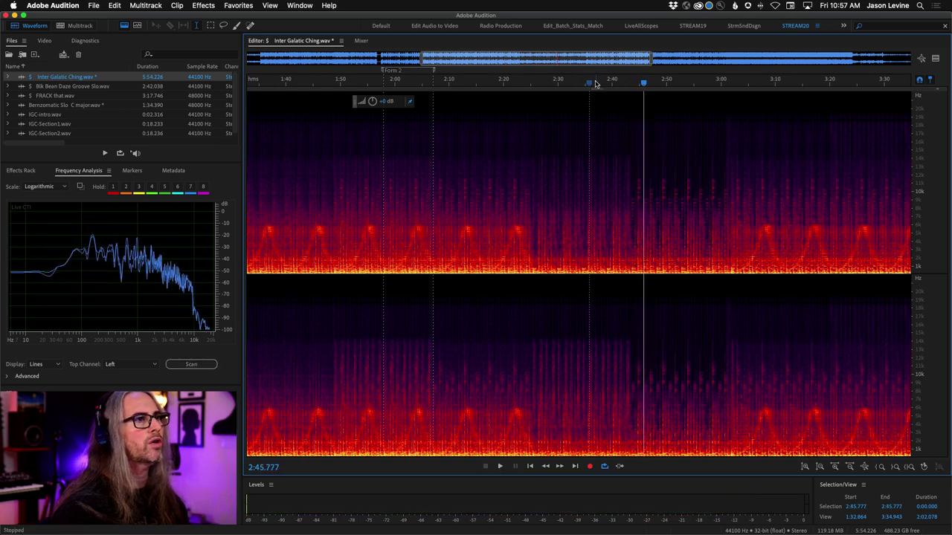
left_click(588, 81)
key("space")
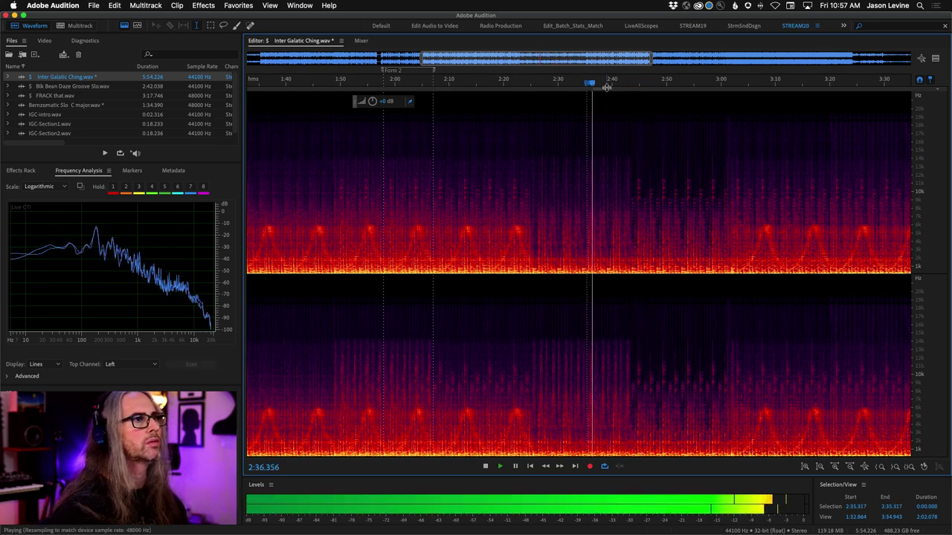
left_click(601, 203)
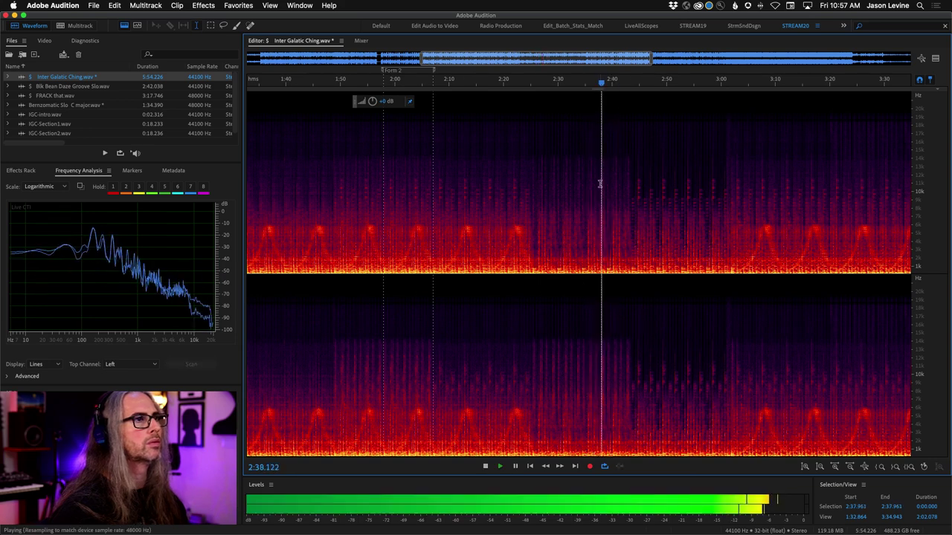
left_click(605, 214)
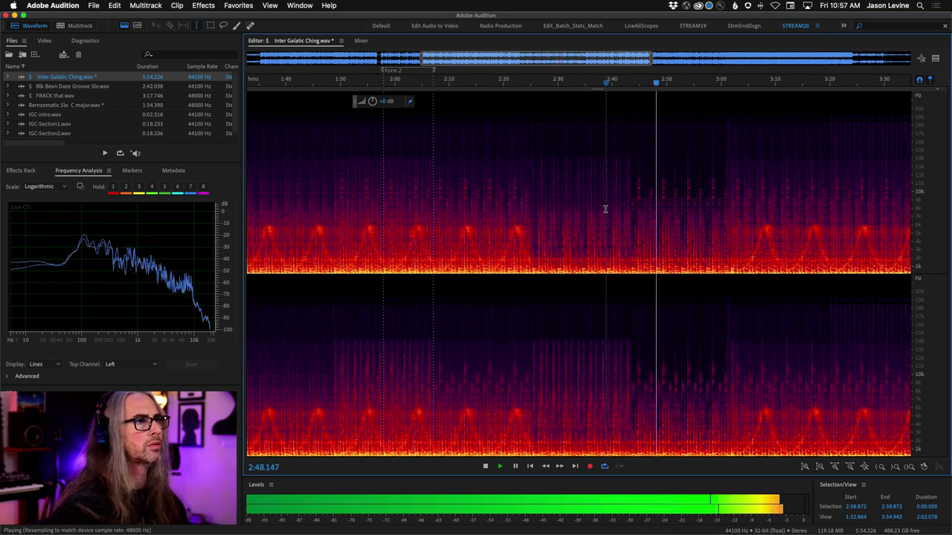
Select the break section from 2:38.781 to 2:52.602 and hide the spectral frequency display.
left_click_drag(606, 209, 679, 227)
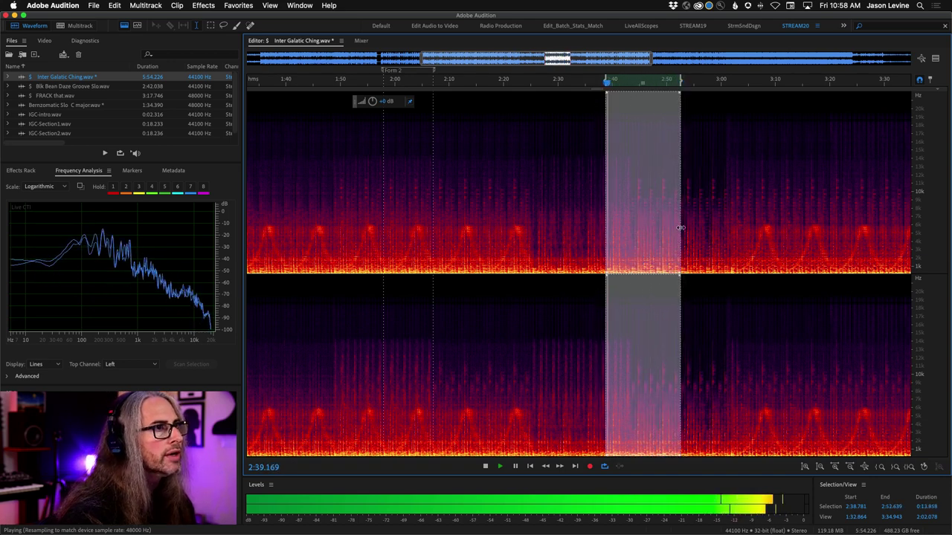
key("space")
left_click(128, 26)
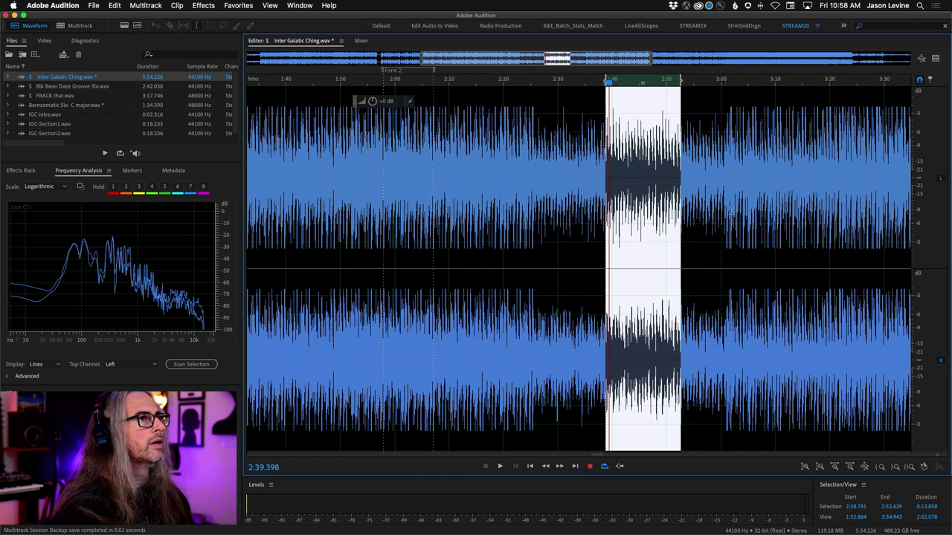
scroll(665, 104, "up", 5)
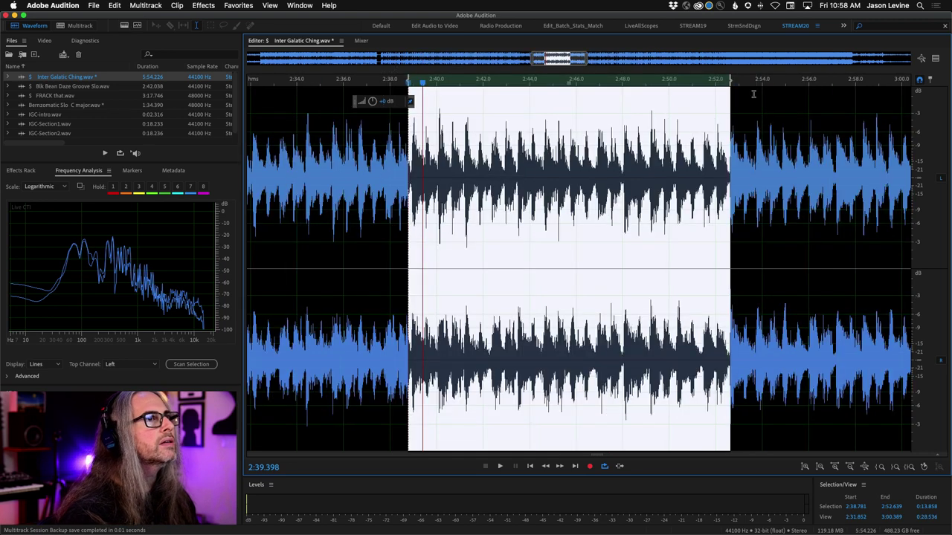
scroll(704, 82, "up", 3)
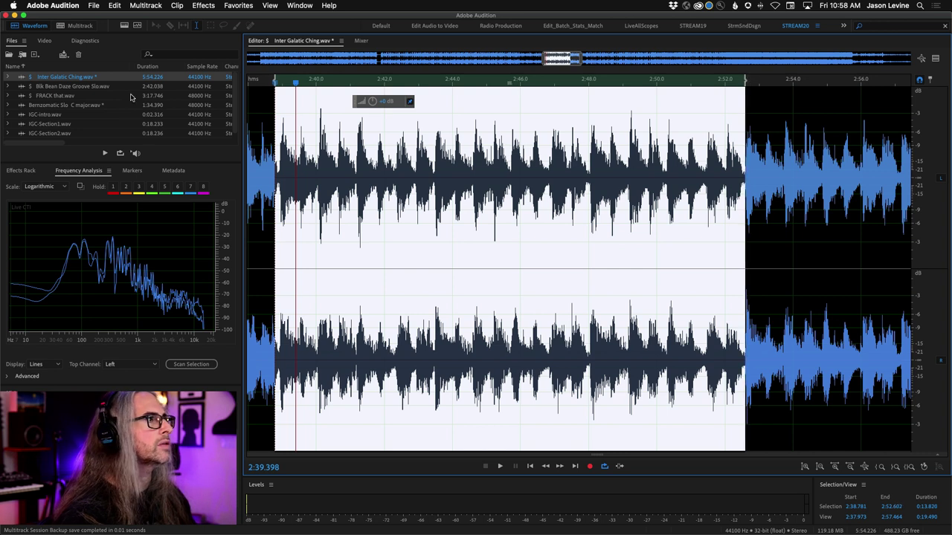
Move the selection's start to 2:38.933 and its end to 2:52.611, playing across the loop point from about 2:48.6.
left_click_drag(275, 79, 279, 80)
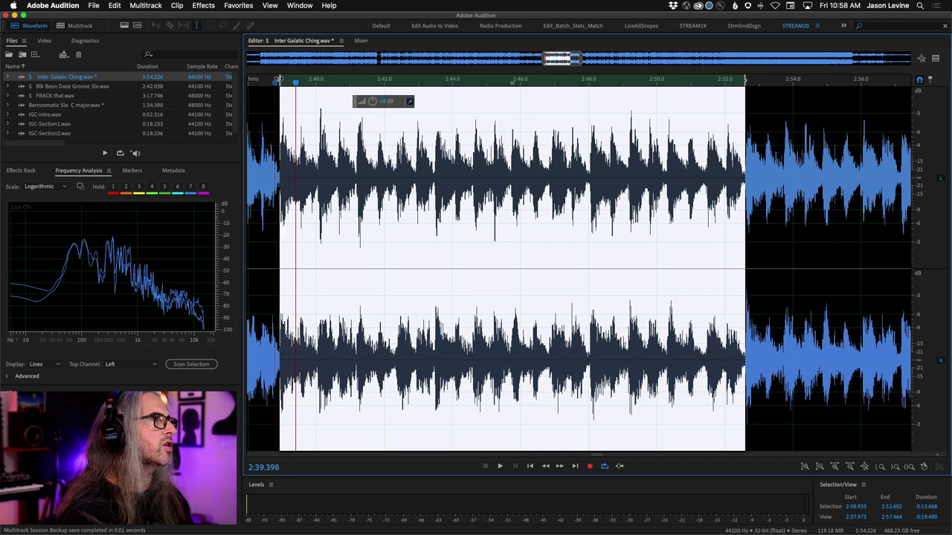
key("space")
left_click(611, 82)
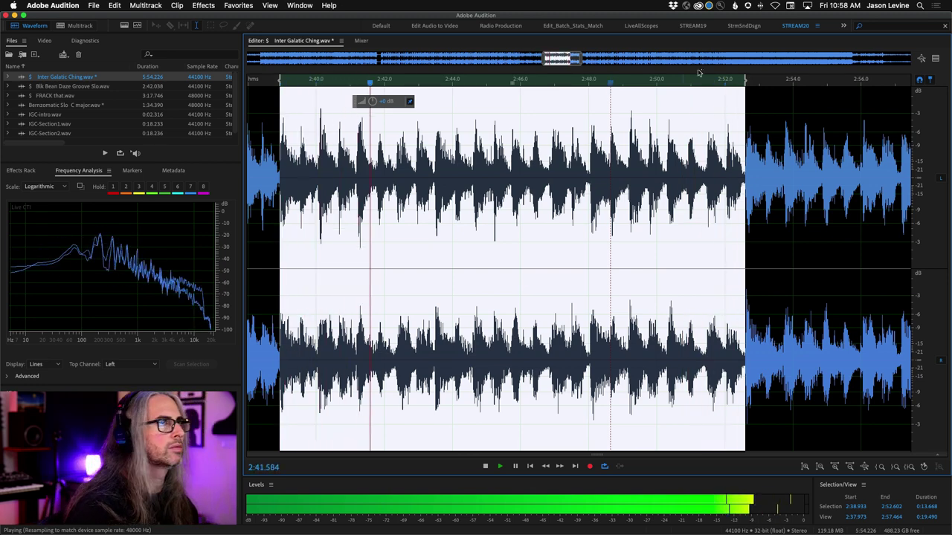
scroll(540, 82, "down", 1)
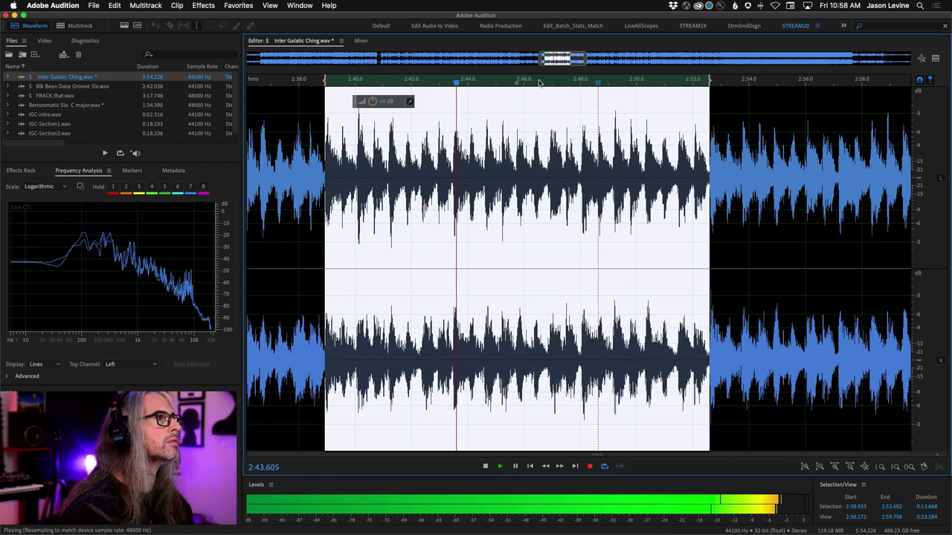
scroll(540, 83, "down", 1)
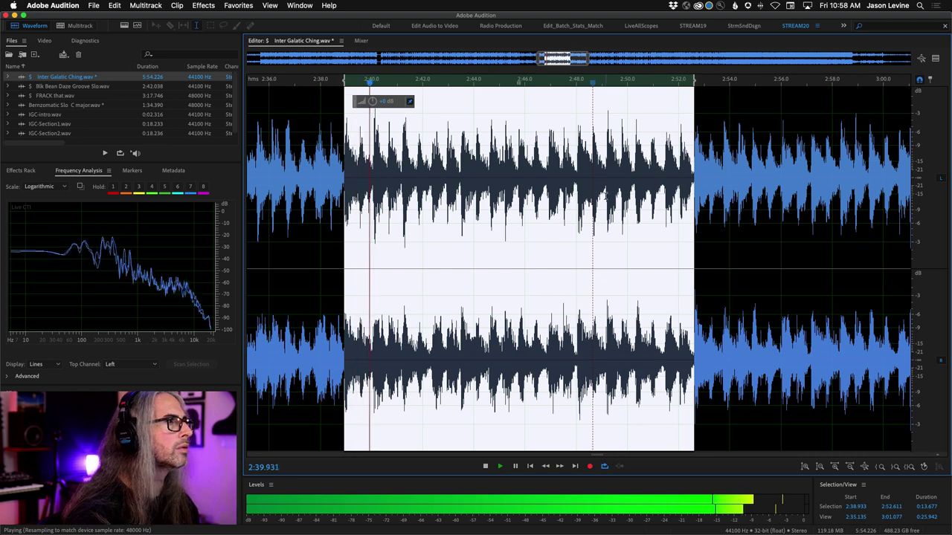
Copy the selected break to a new file and save it as IGC-Break.wav.
right_click(502, 202)
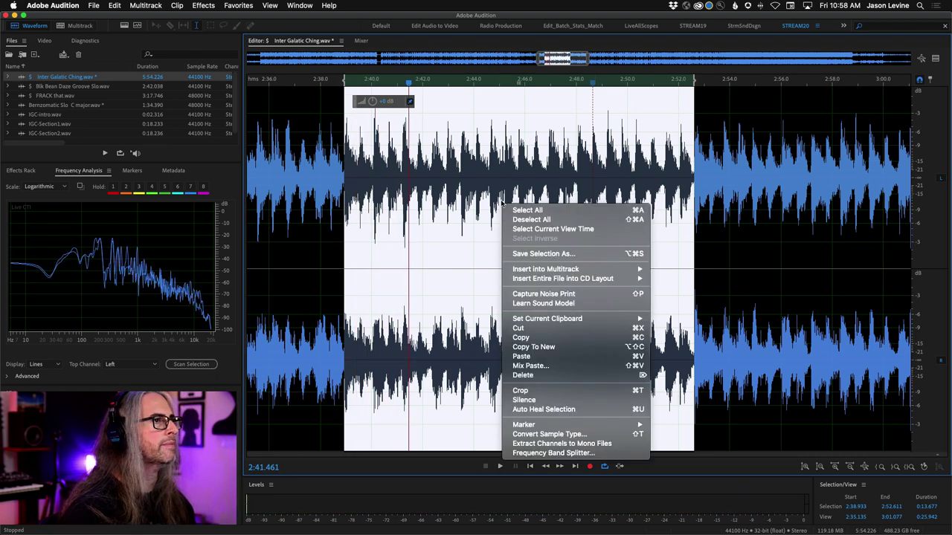
left_click(577, 347)
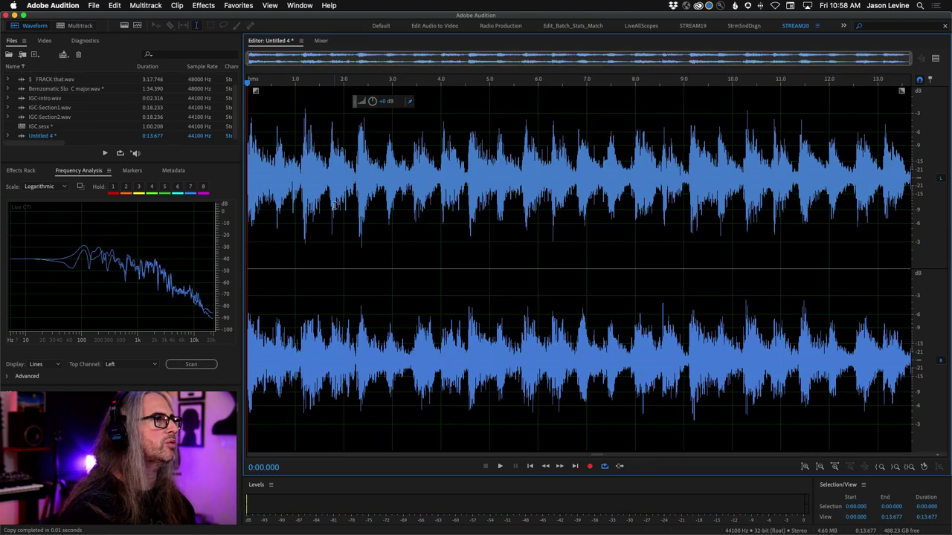
left_click(93, 5)
left_click(111, 132)
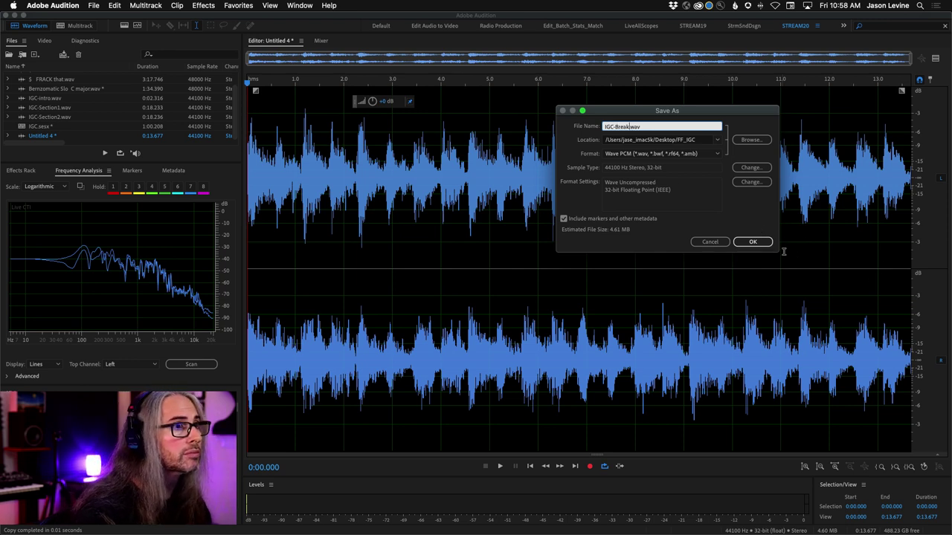
left_click(751, 242)
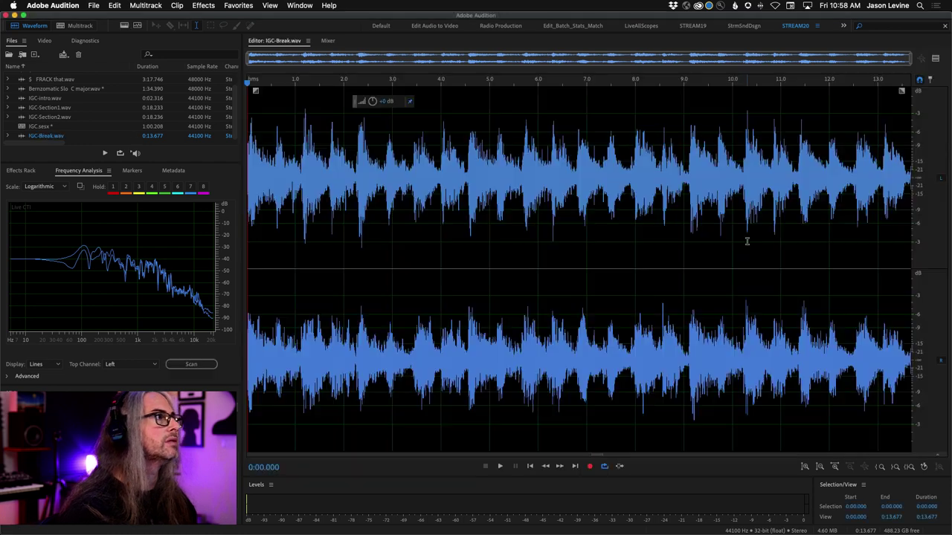
In the IGC.sesx multitrack session, place IGC-Section2 on Track 2 right after IGC-Section1, and IGC-Break on Track 3 right after IGC-Section2.
left_click(78, 25)
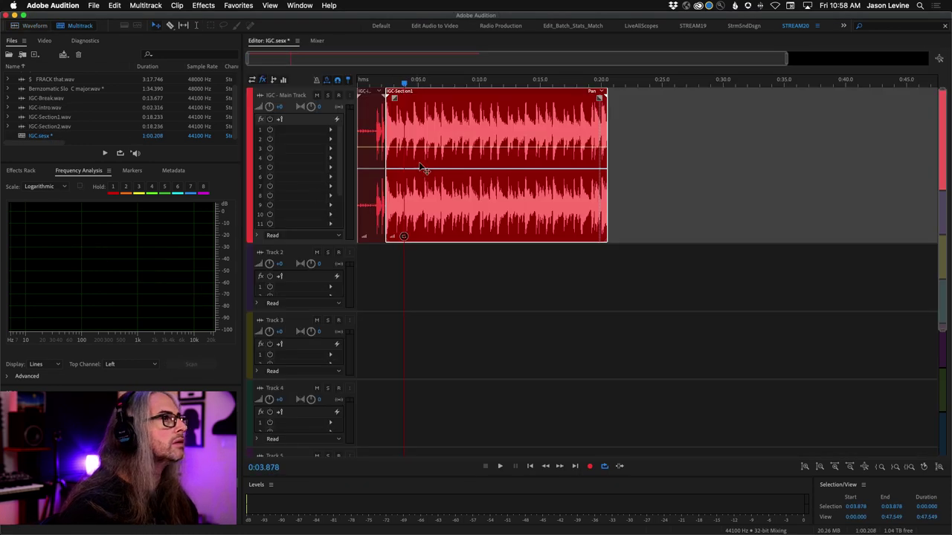
left_click_drag(24, 128, 611, 275)
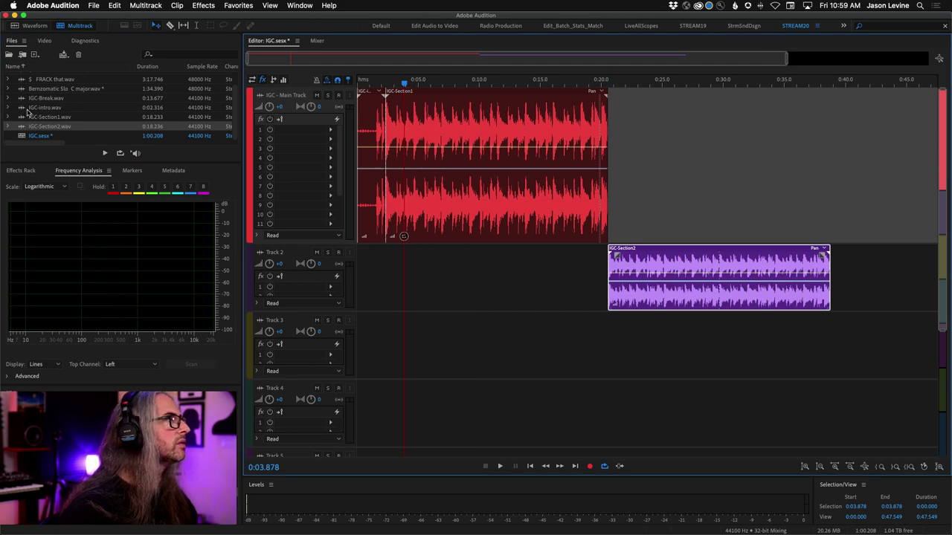
left_click_drag(23, 101, 831, 368)
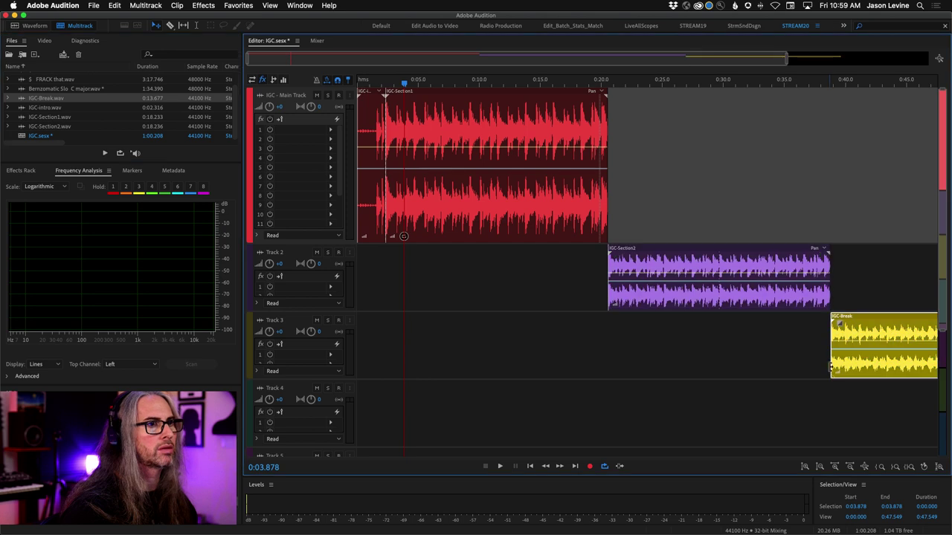
Play the session from about 0:37.4 across the transition from IGC-Section2 to IGC-Break, and bring the whole arrangement into view.
key("space")
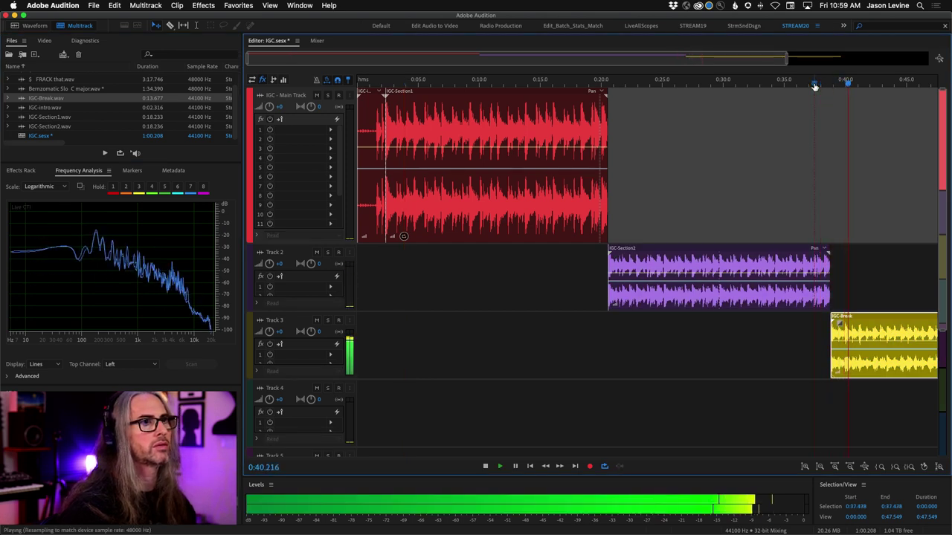
key("space")
scroll(814, 87, "down", 1)
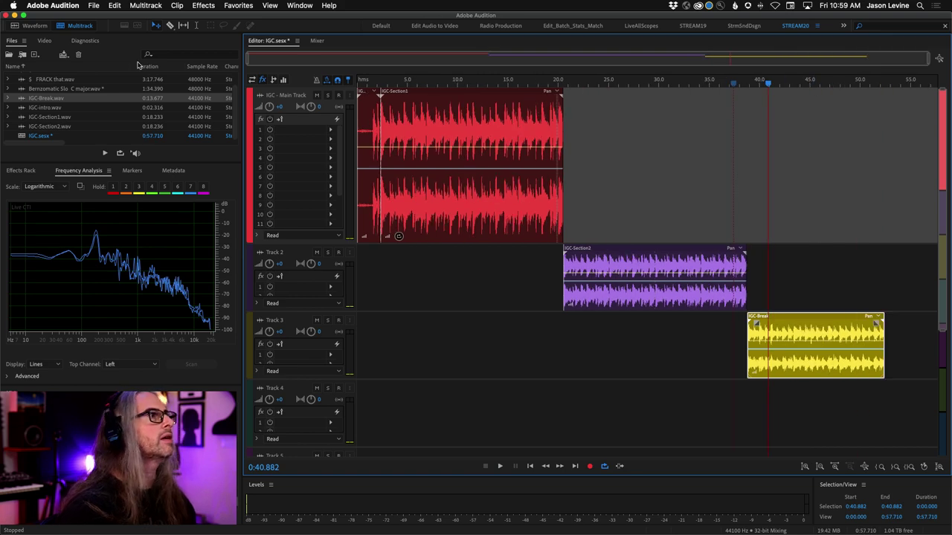
Reopen Inter Galatic Ching.wav and show its spectral frequency display.
scroll(25, 89, "up", 2)
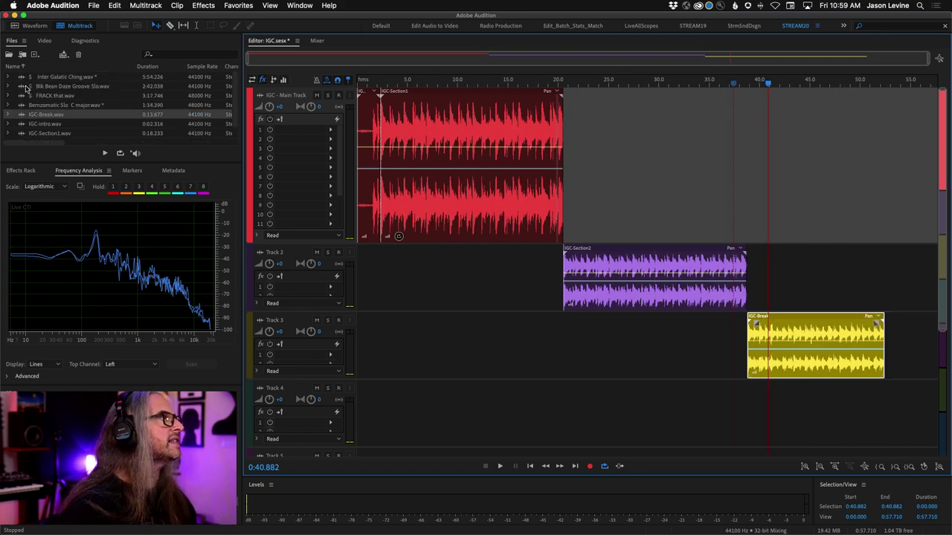
double_click(41, 78)
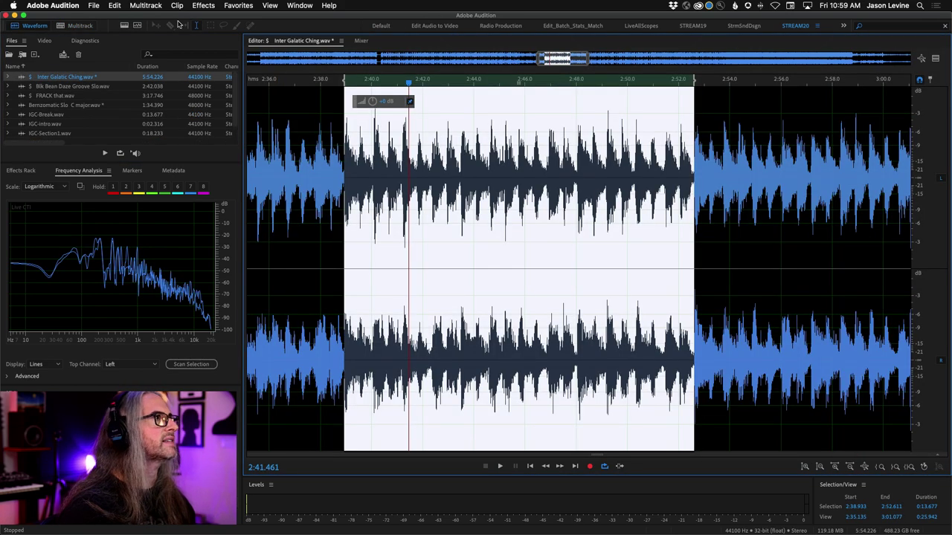
left_click(123, 26)
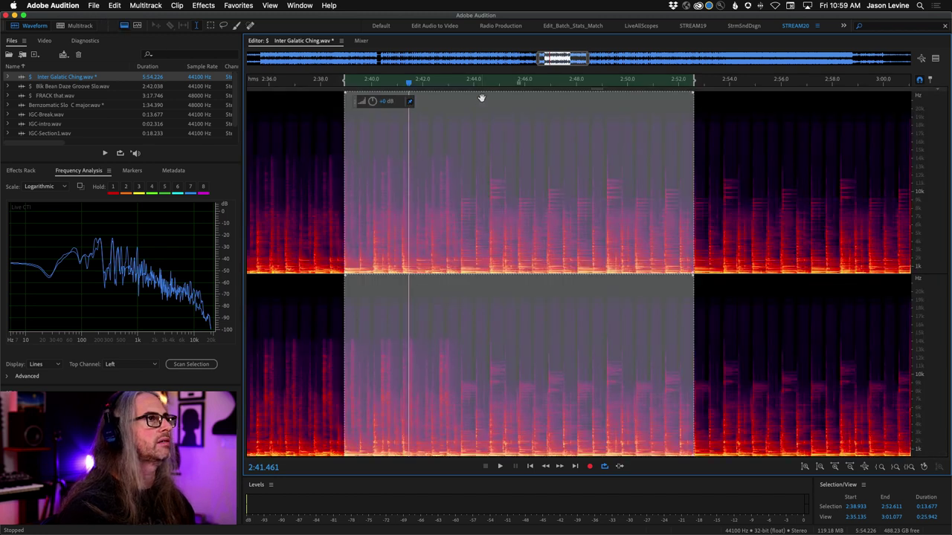
Show the full song's spectral display and play from about 3:56 and 4:14.7 to find where the next section begins.
scroll(478, 85, "down", 4)
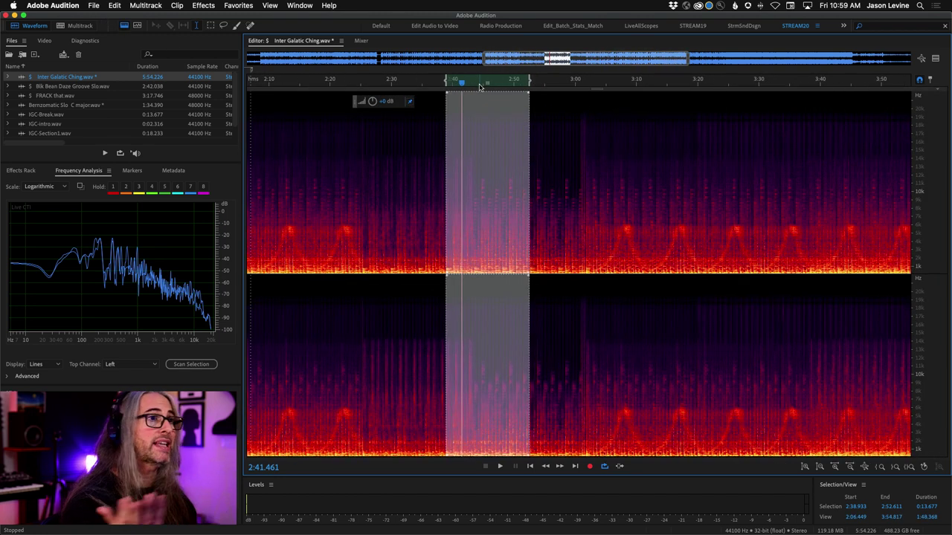
scroll(674, 160, "down", 5)
scroll(739, 86, "down", 2)
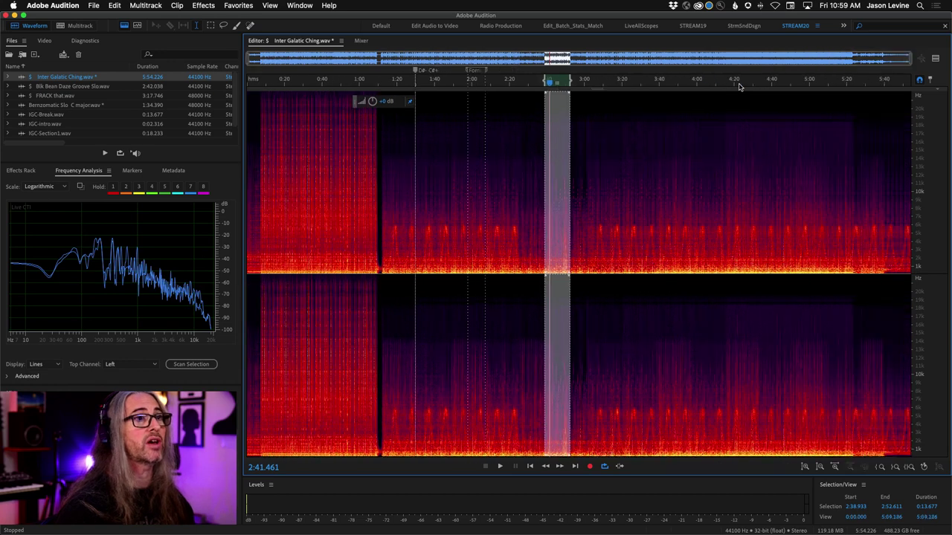
left_click(689, 170)
key("space")
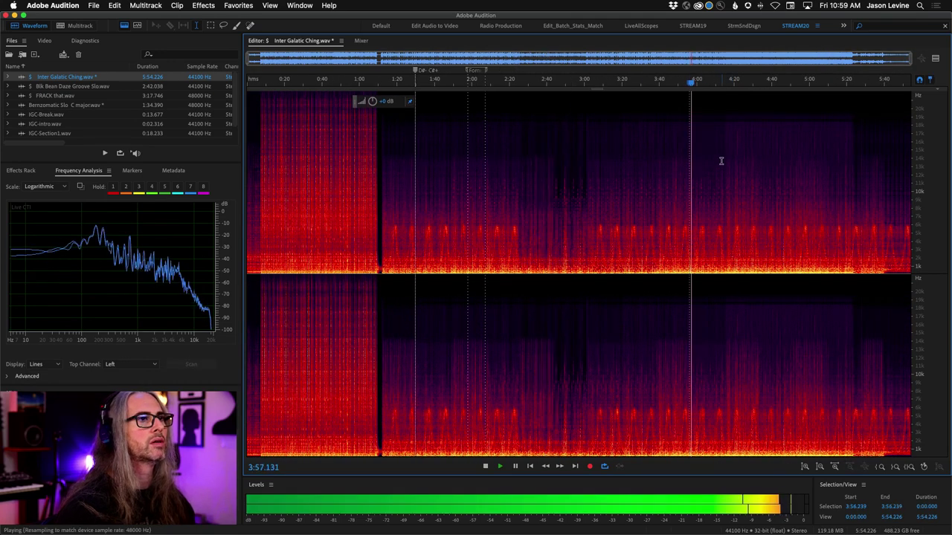
left_click(723, 155)
key("space")
key("space")
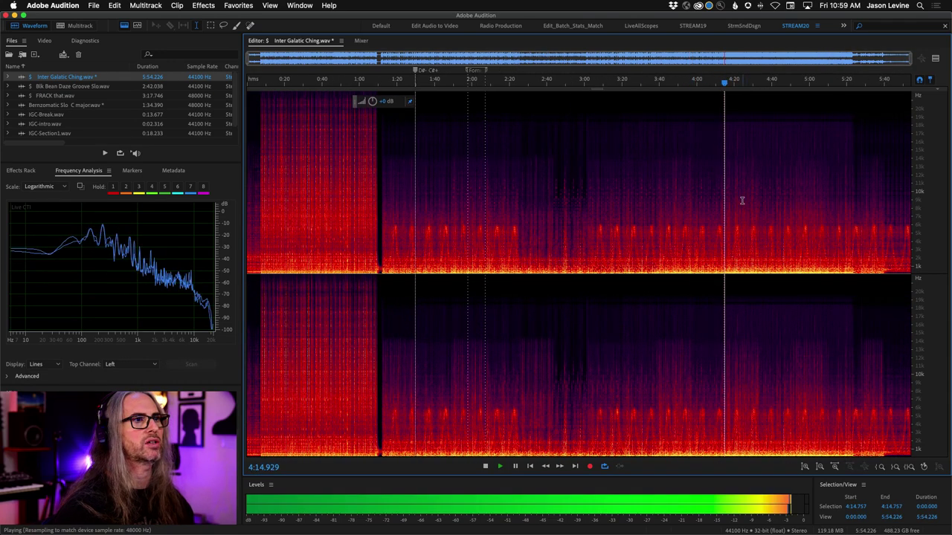
left_click_drag(819, 98, 840, 91)
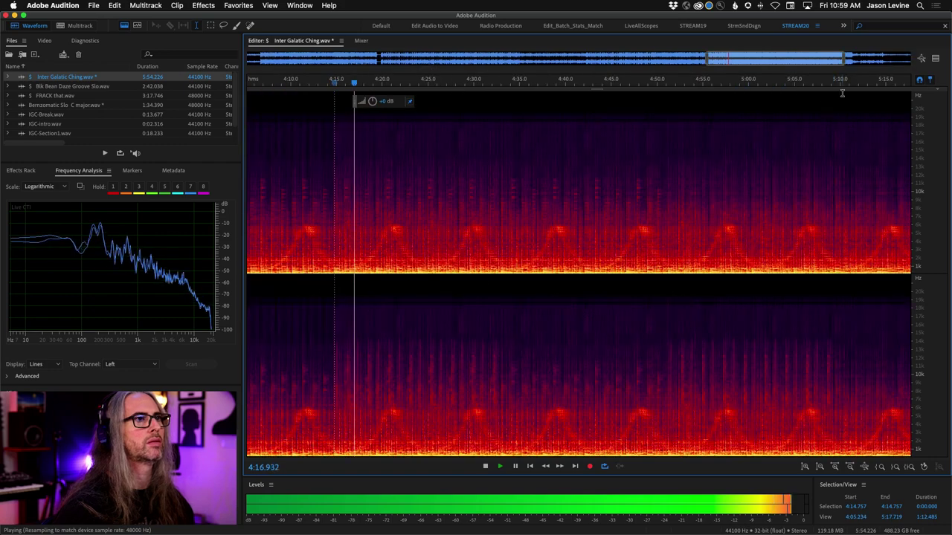
key("space")
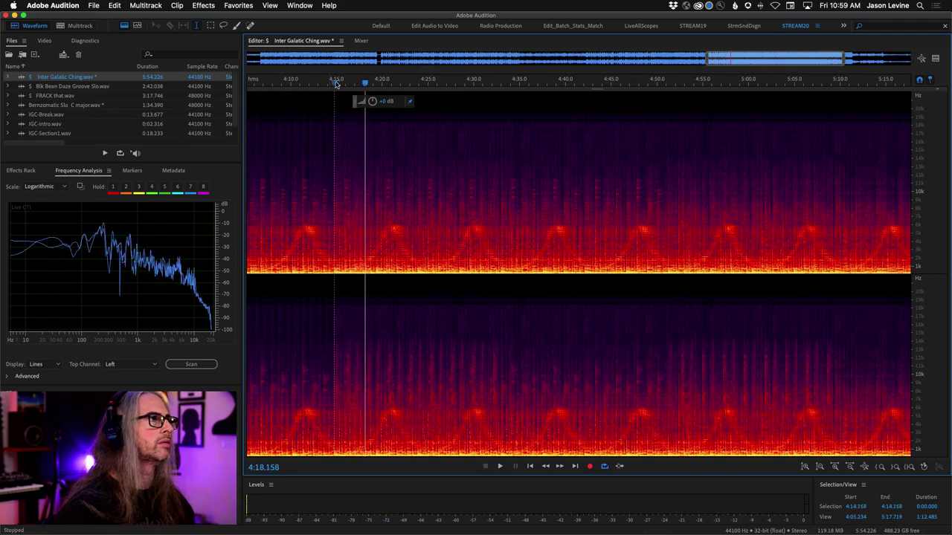
Switch to the waveform view at about 4:14.8 and select the section from 4:14.698 to 4:23.835 during playback.
left_click(334, 155)
left_click(126, 26)
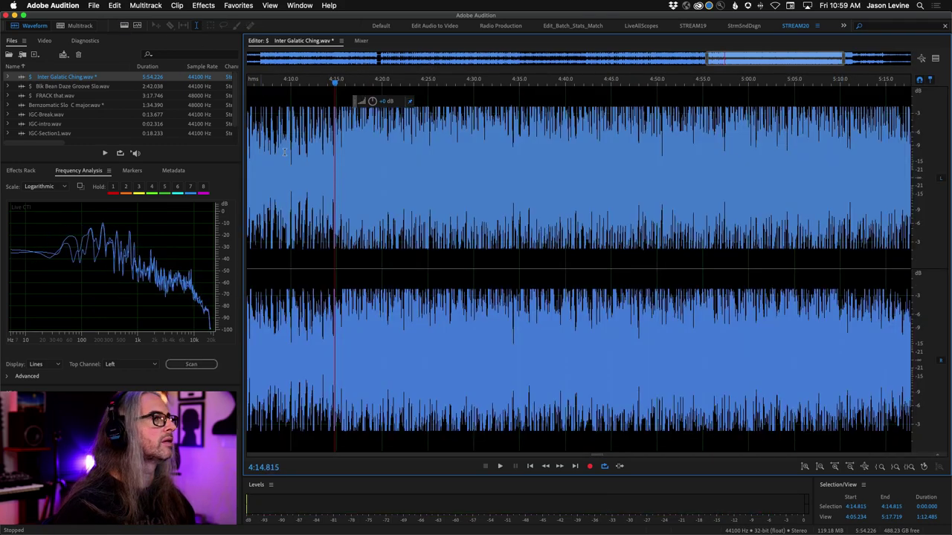
scroll(337, 83, "up", 5)
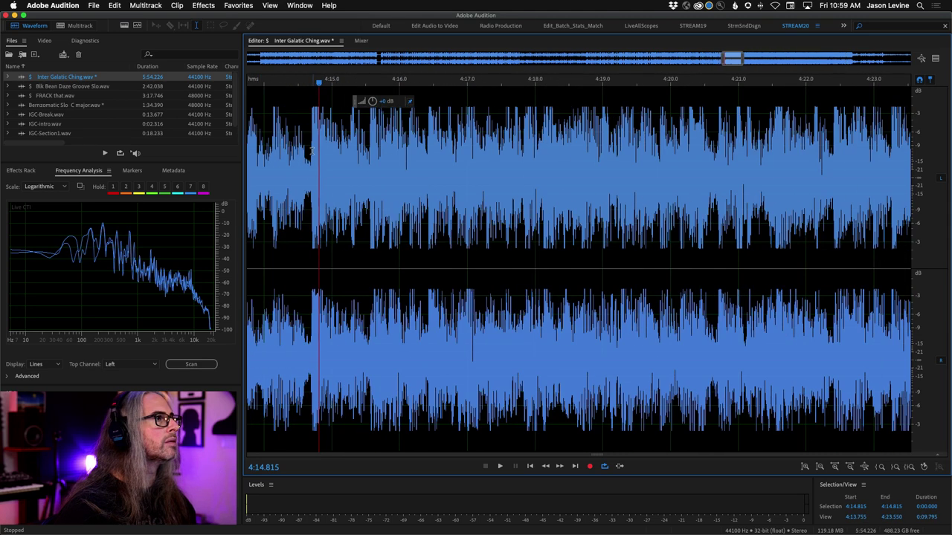
key("space")
left_click_drag(310, 150, 611, 174)
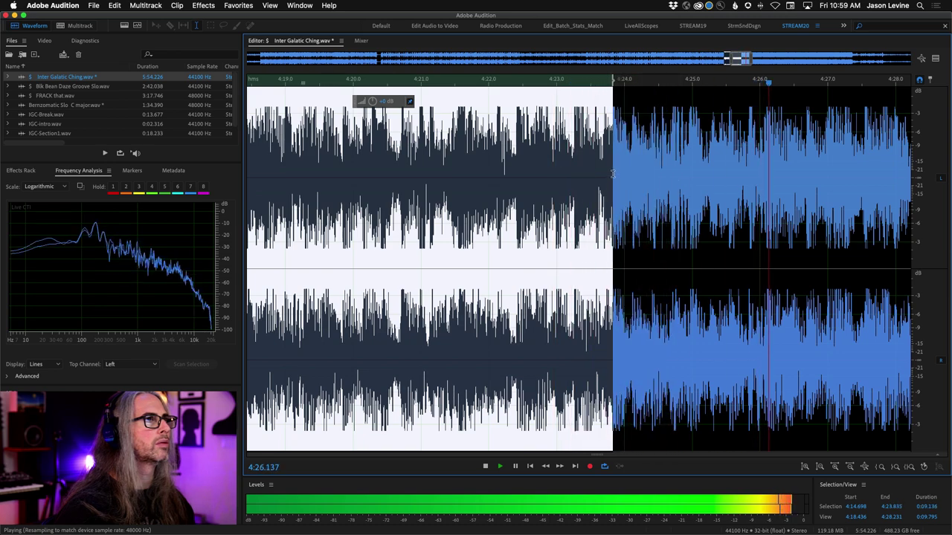
Fine-tune the looped selection's start to 4:14.696 and its end to 4:23.816.
scroll(520, 160, "left", 5)
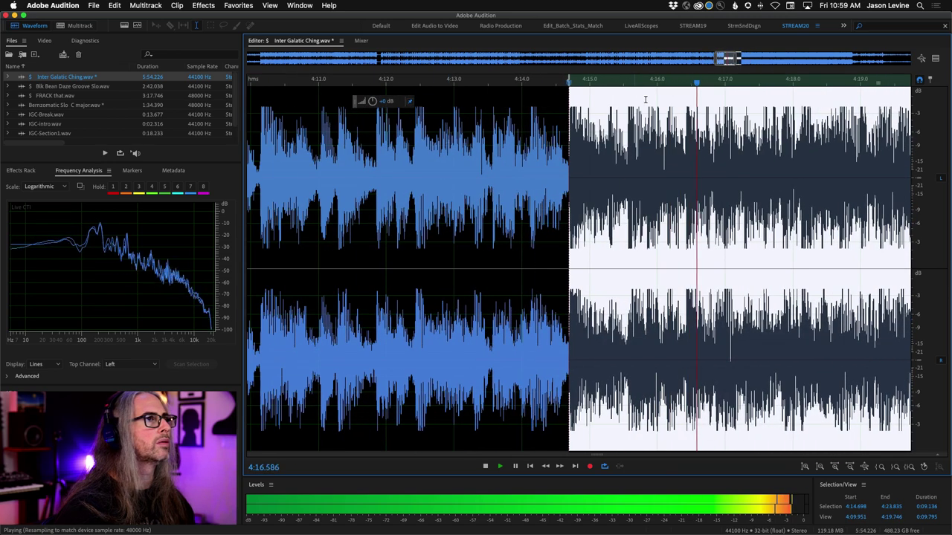
scroll(652, 88, "up", 3)
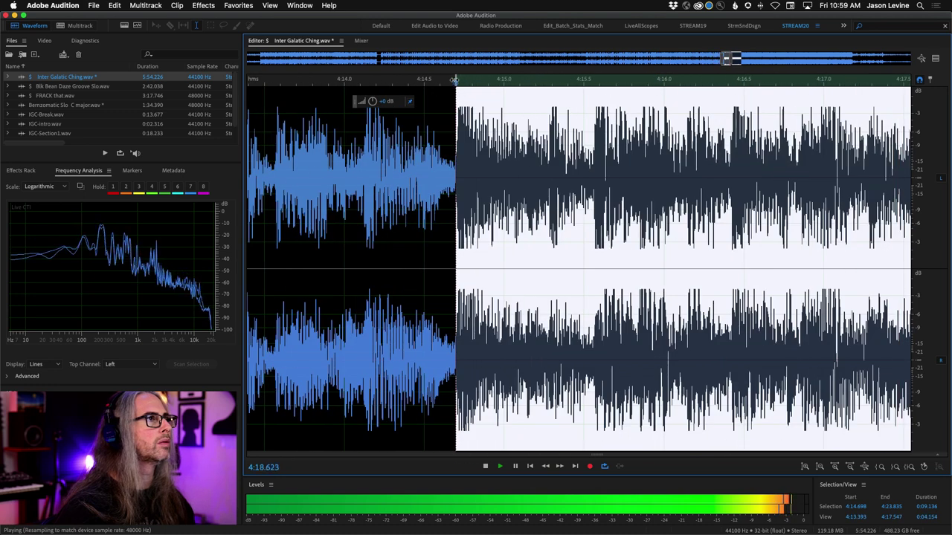
left_click_drag(455, 79, 455, 79)
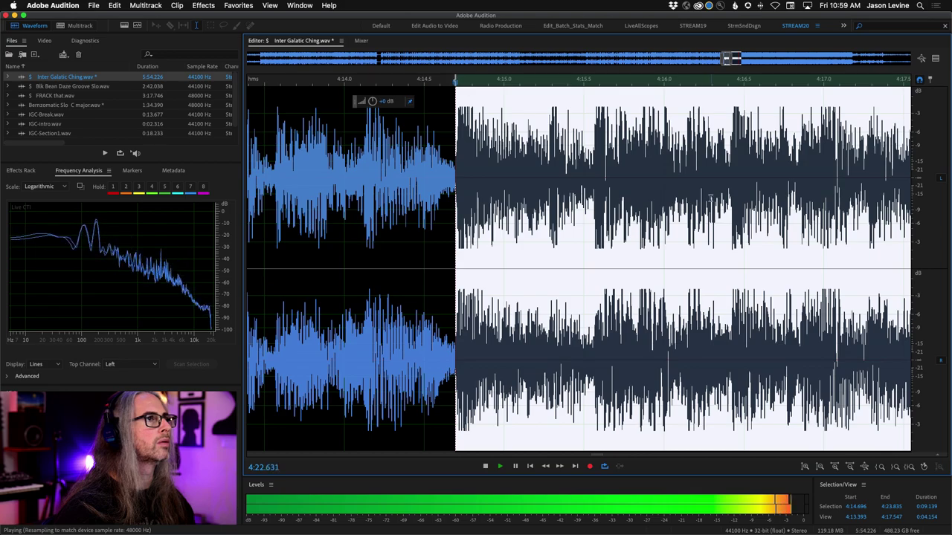
scroll(710, 197, "right", 8)
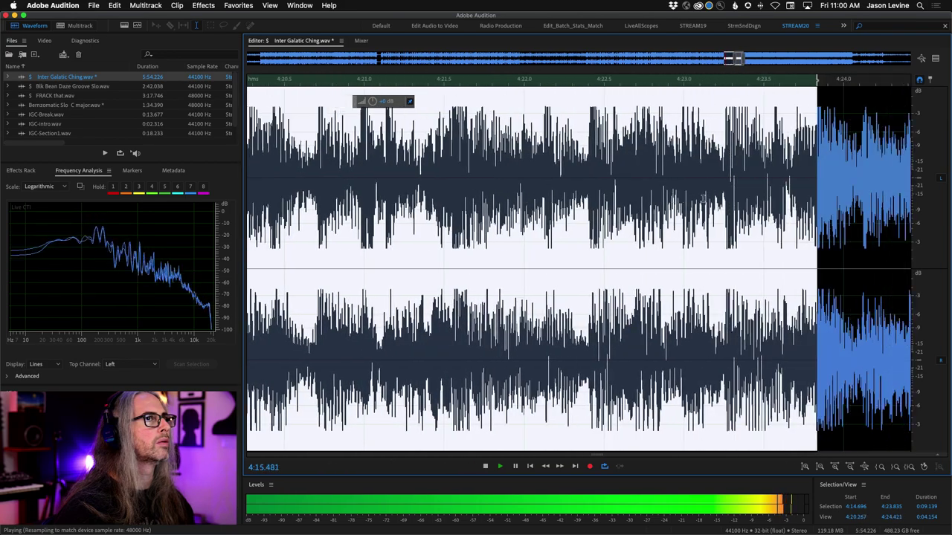
scroll(697, 198, "right", 1)
scroll(791, 173, "up", 3)
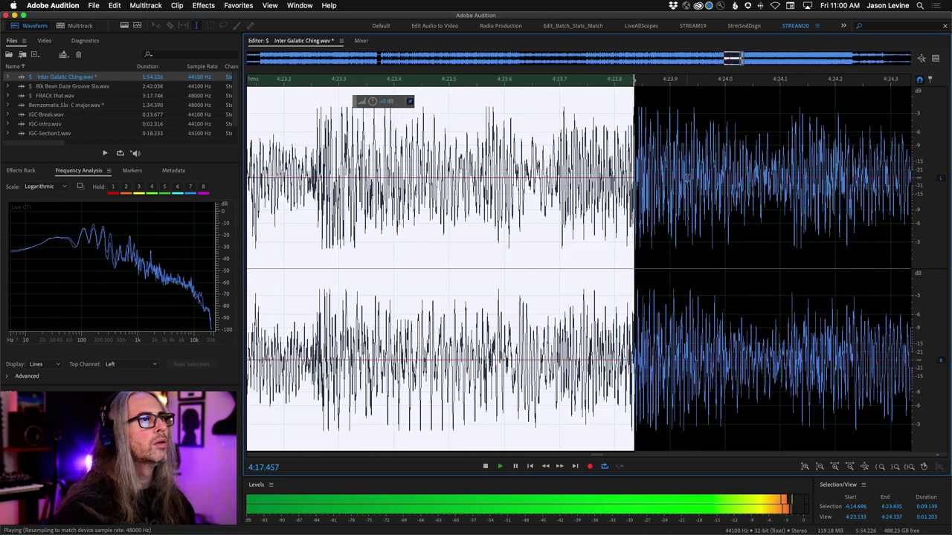
scroll(686, 177, "down", 4)
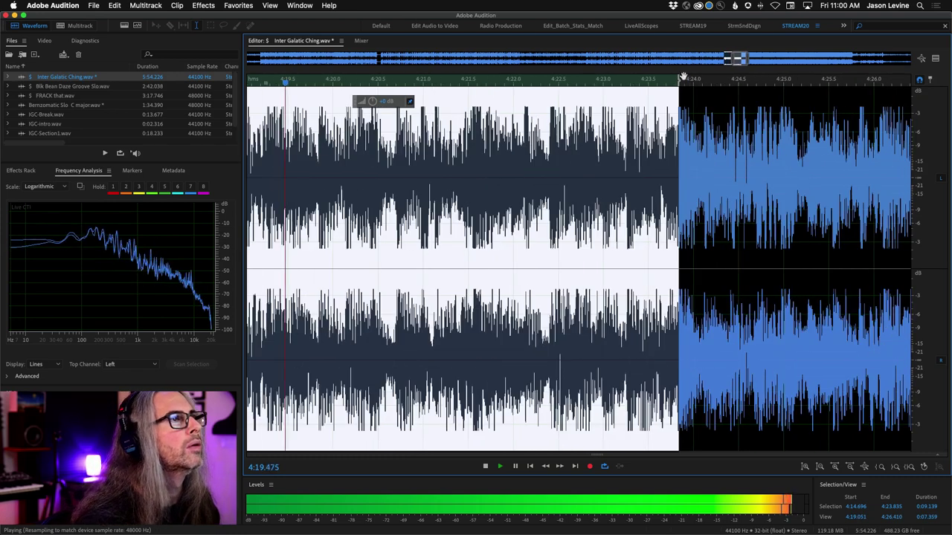
left_click_drag(678, 78, 678, 78)
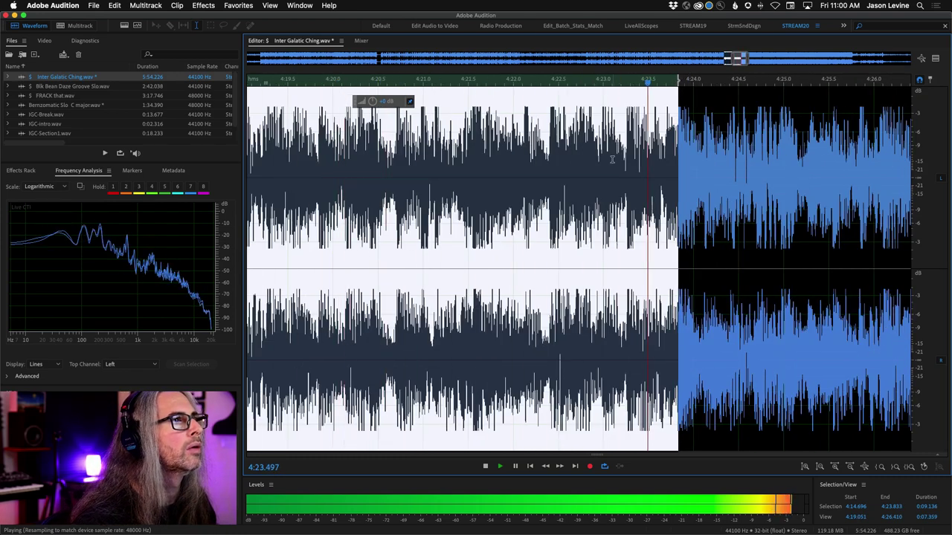
key("space")
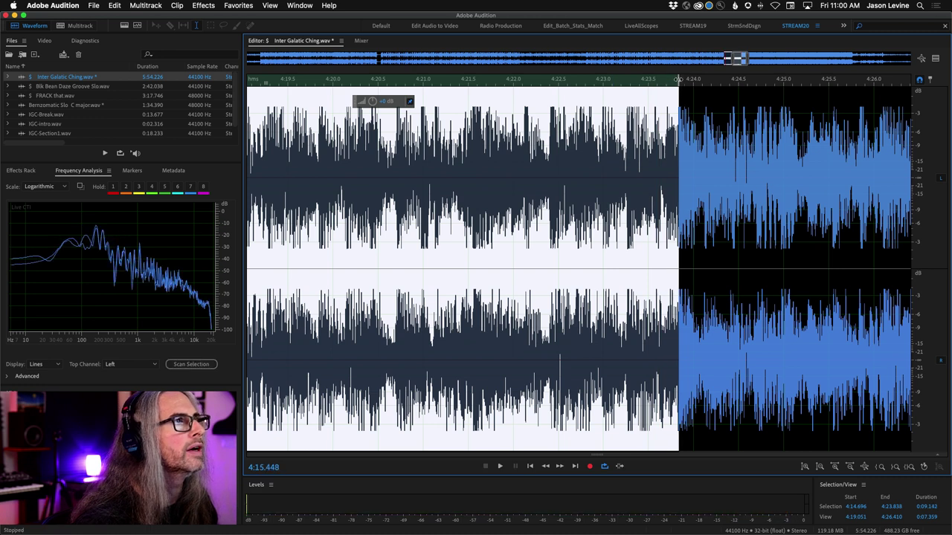
left_click_drag(678, 79, 676, 79)
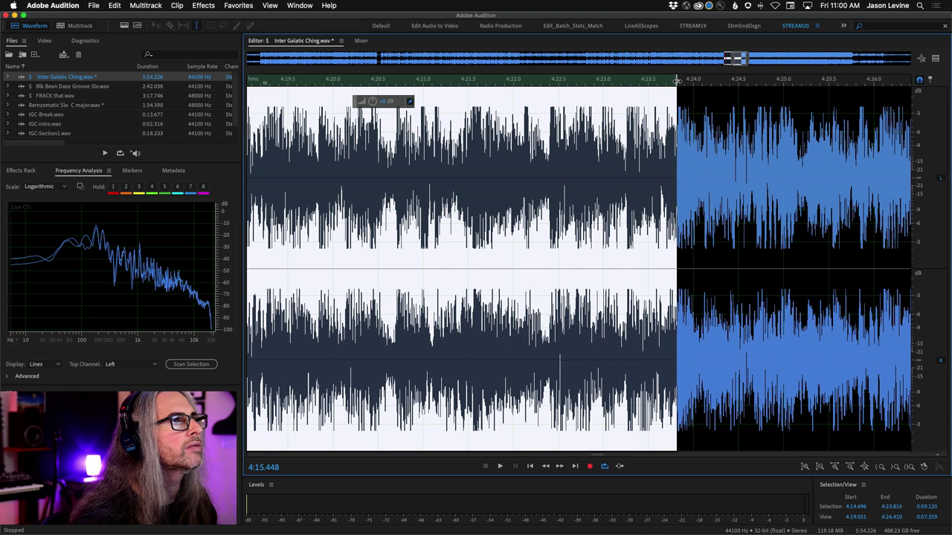
Play the selection from about 4:22.5 across its loop point and nudge its end to 4:23.818.
left_click(556, 84)
key("space")
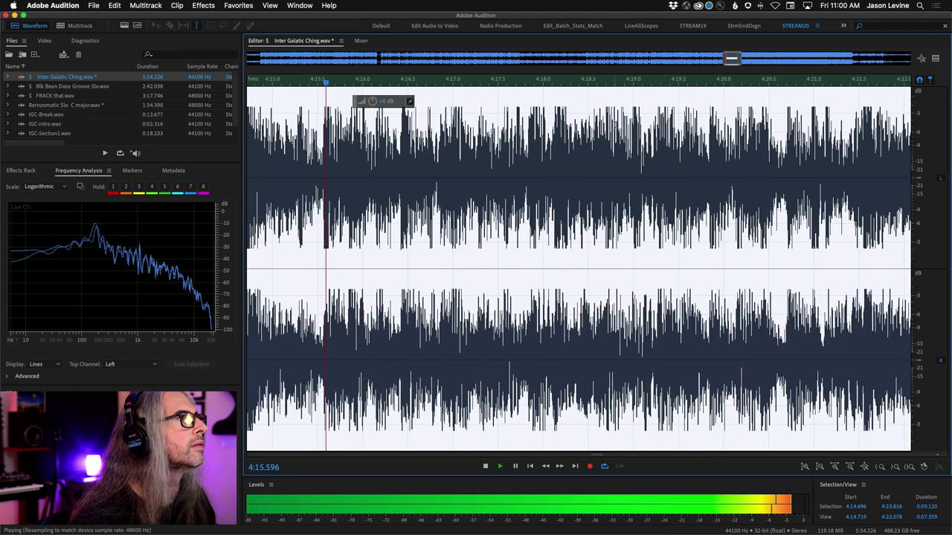
scroll(614, 84, "down", 3)
scroll(713, 90, "up", 3)
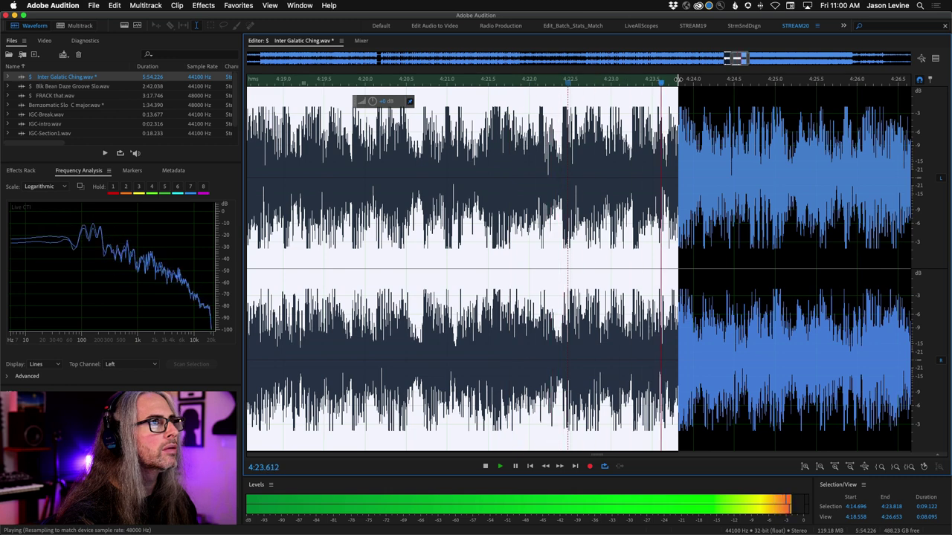
key("space")
Copy the selected section to a new file and save it as IGC-Section3.wav in the FF_IGC folder.
right_click(550, 214)
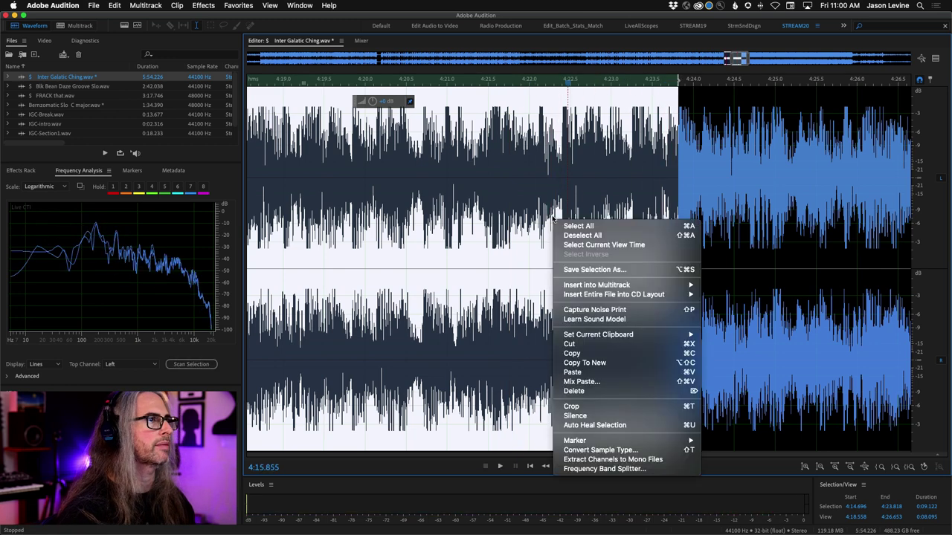
left_click(627, 364)
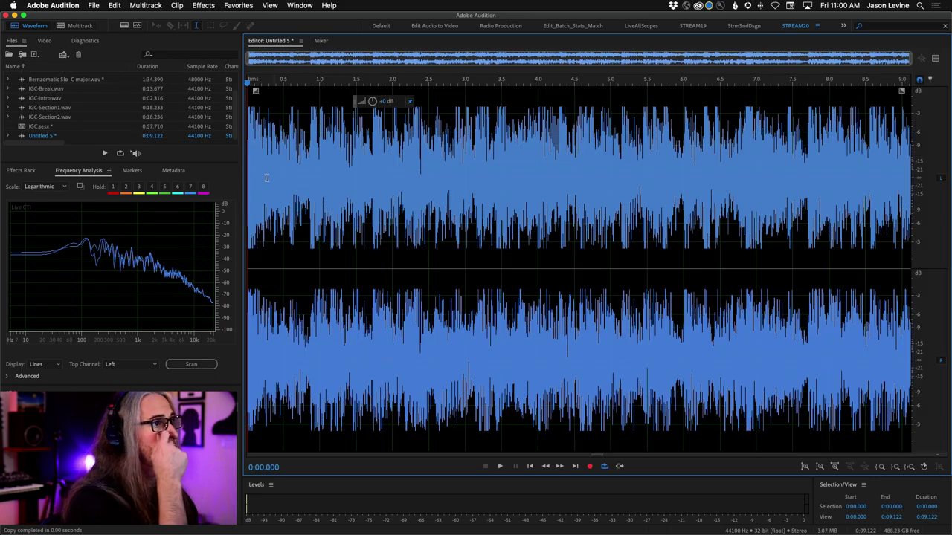
left_click(94, 5)
left_click(139, 130)
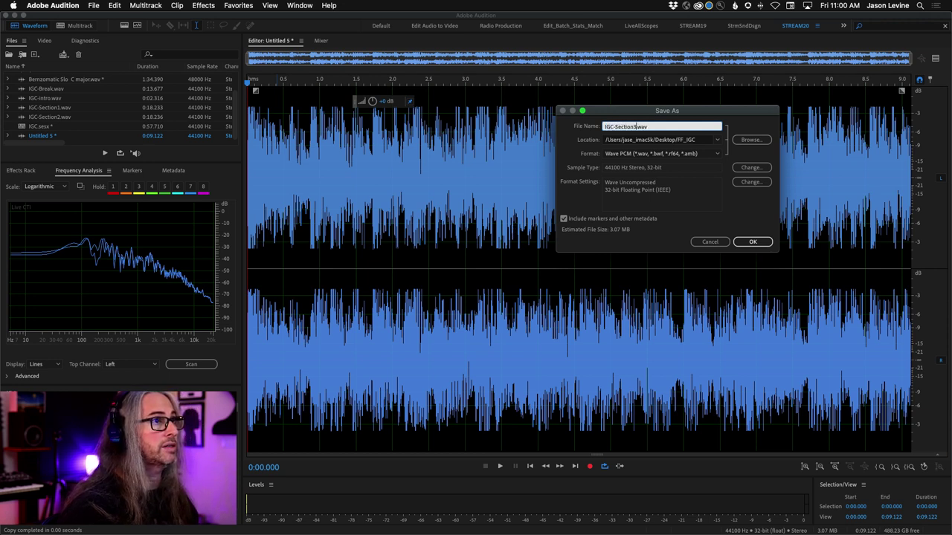
left_click(751, 243)
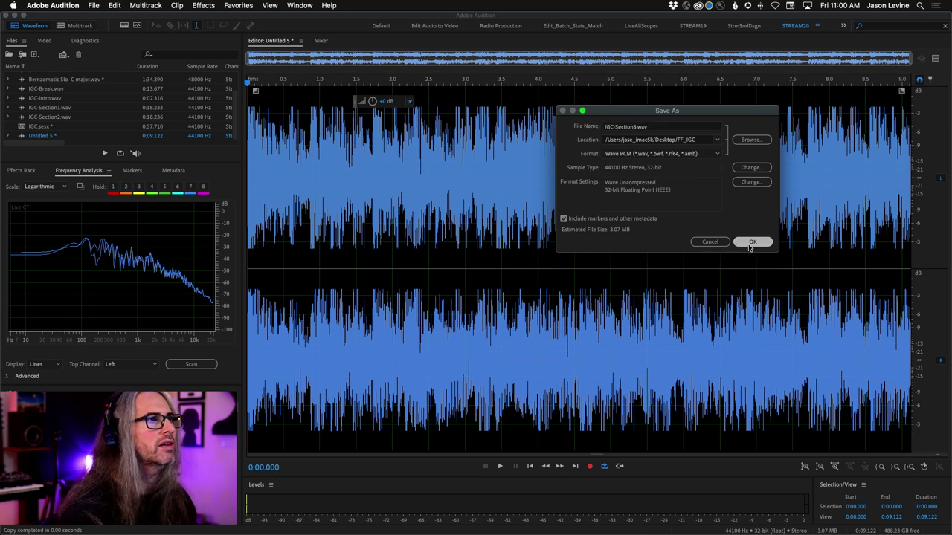
Reopen Inter Galatic Ching.wav at full length, clear the selection and play from about 5:21.2.
scroll(55, 88, "up", 3)
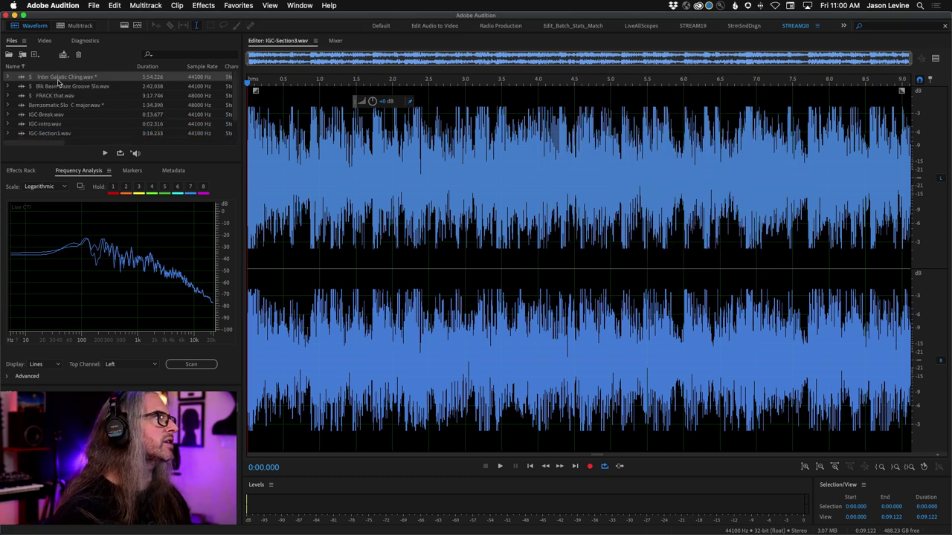
double_click(57, 77)
key("backslash")
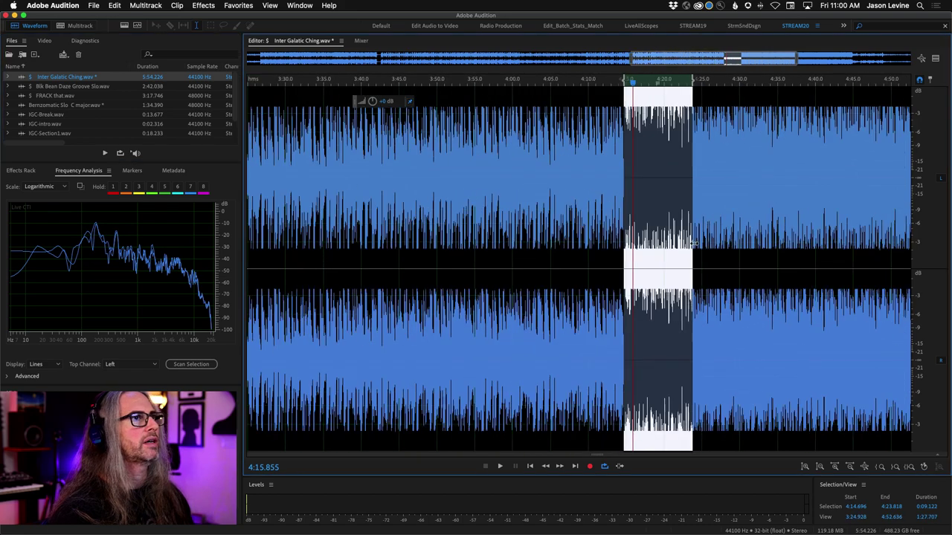
key("space")
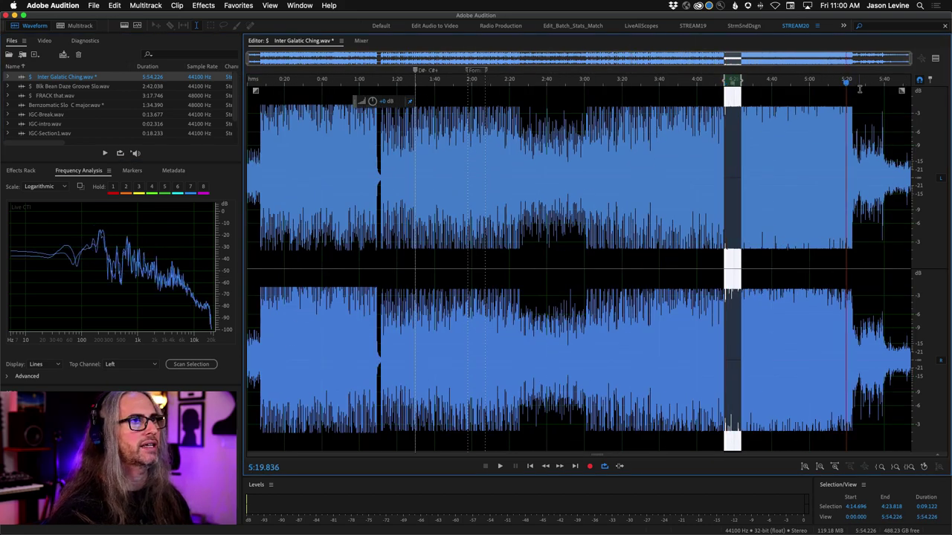
key("space")
key("super+shift+a")
left_click(848, 85)
key("space")
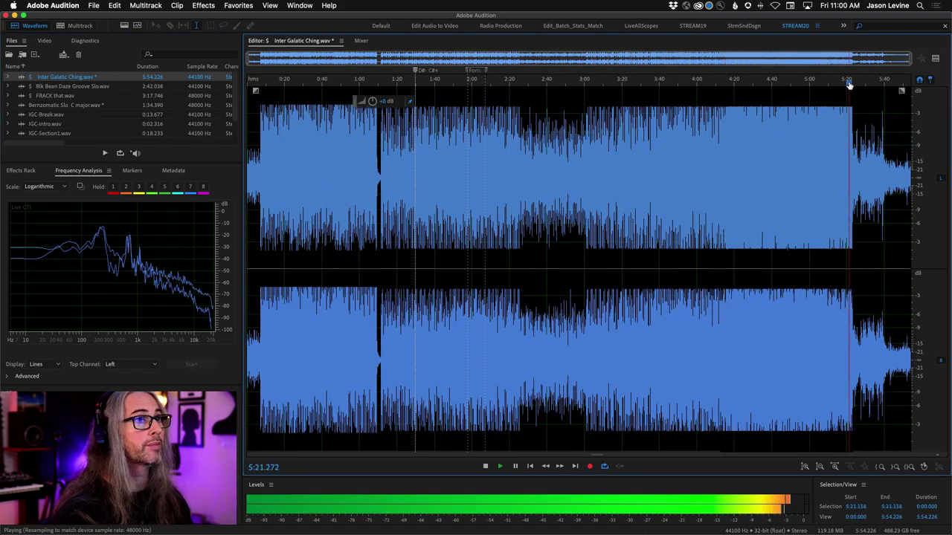
Play across the level drop near 5:23 from 5:22.750, 5:21.901 and 5:22.806 to locate where the ending starts.
scroll(846, 83, "up", 5)
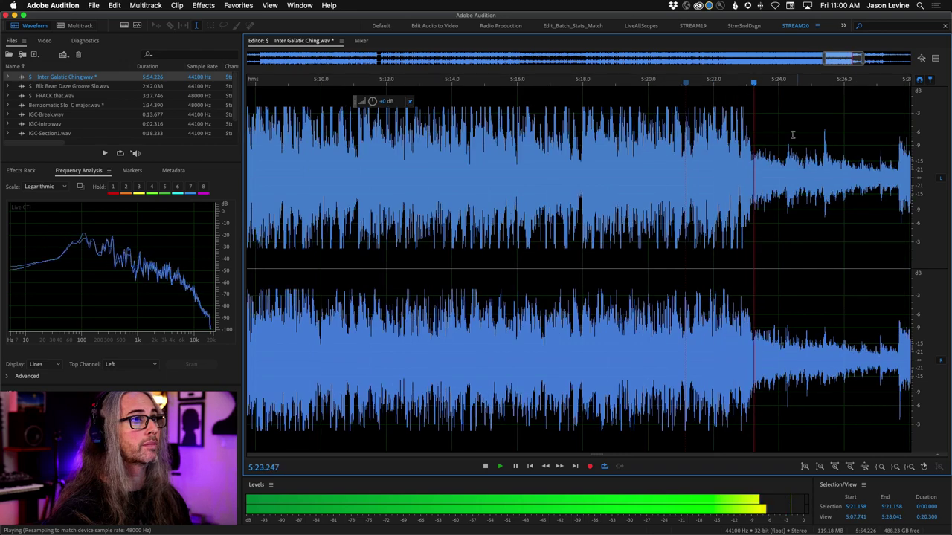
key("space")
left_click(738, 82)
key("space")
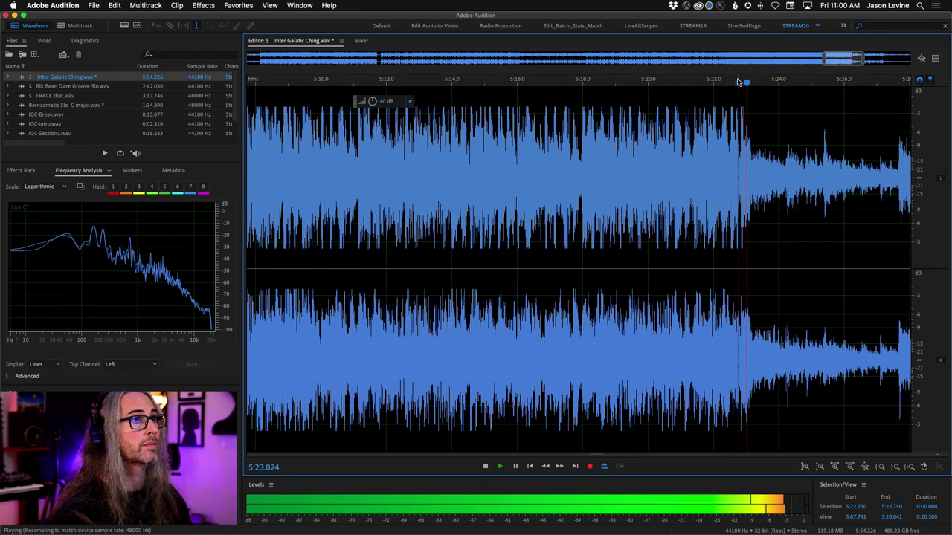
left_click(710, 82)
scroll(751, 87, "up", 4)
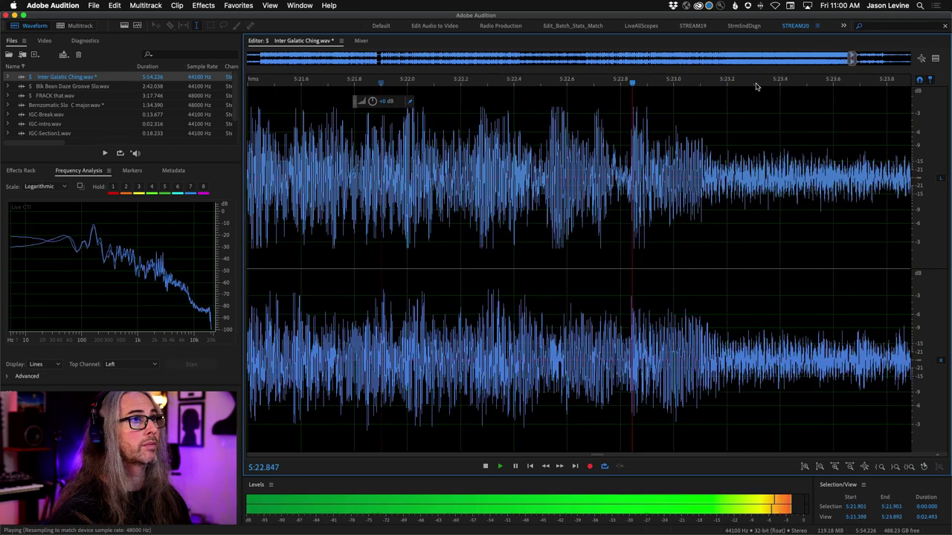
key("space")
left_click(614, 82)
key("space")
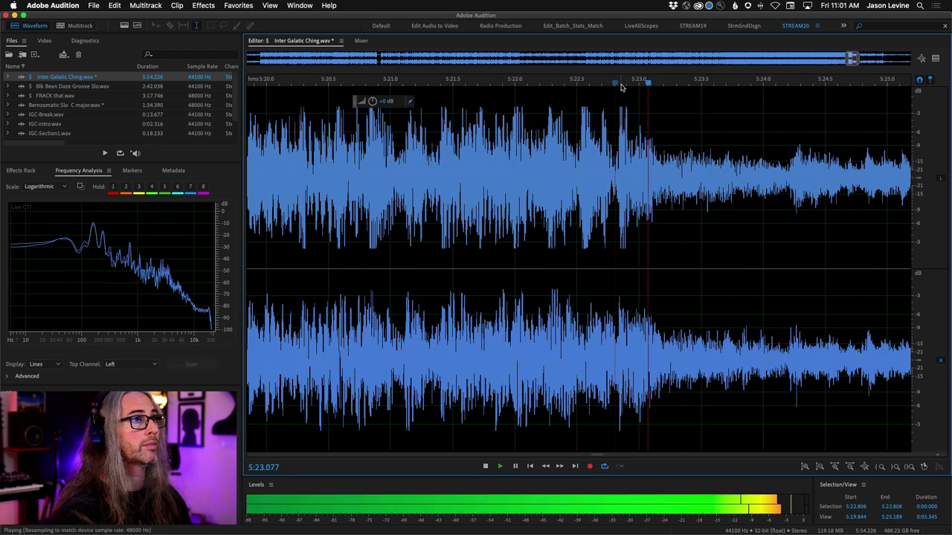
Play across the level drop from 5:23.097, 5:23.069, 5:23.026 and 5:23.054 to pinpoint the ending's first beat.
left_click(649, 83)
key("space")
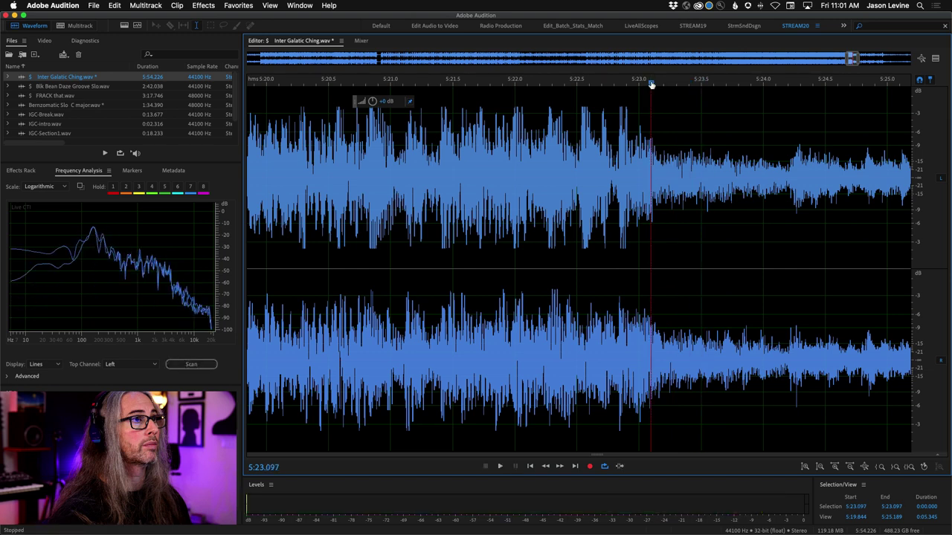
left_click(647, 83)
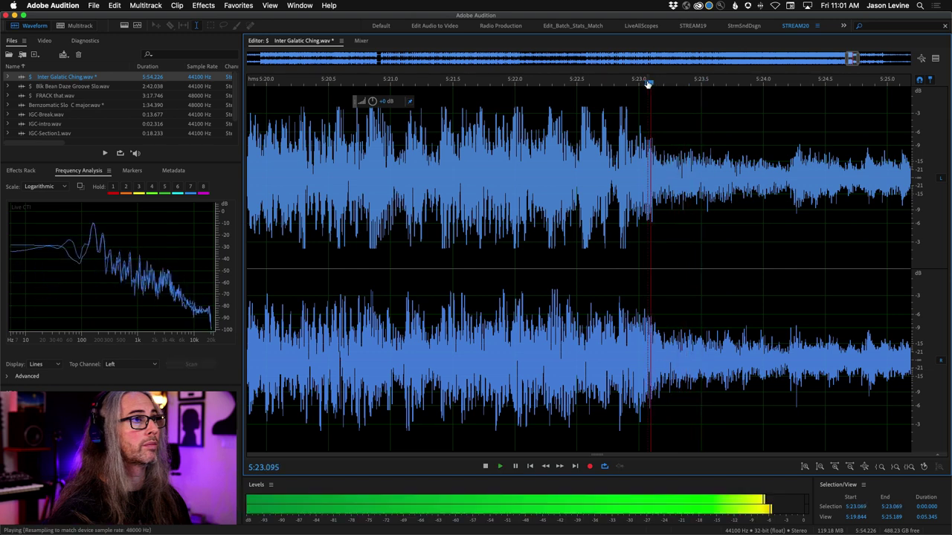
left_click(651, 83)
key("space")
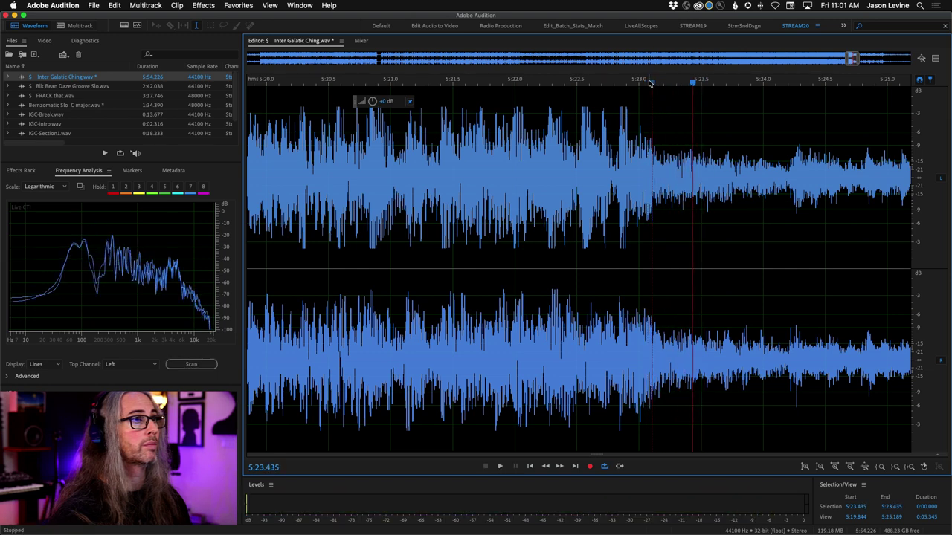
key("space")
left_click(647, 83)
key("space")
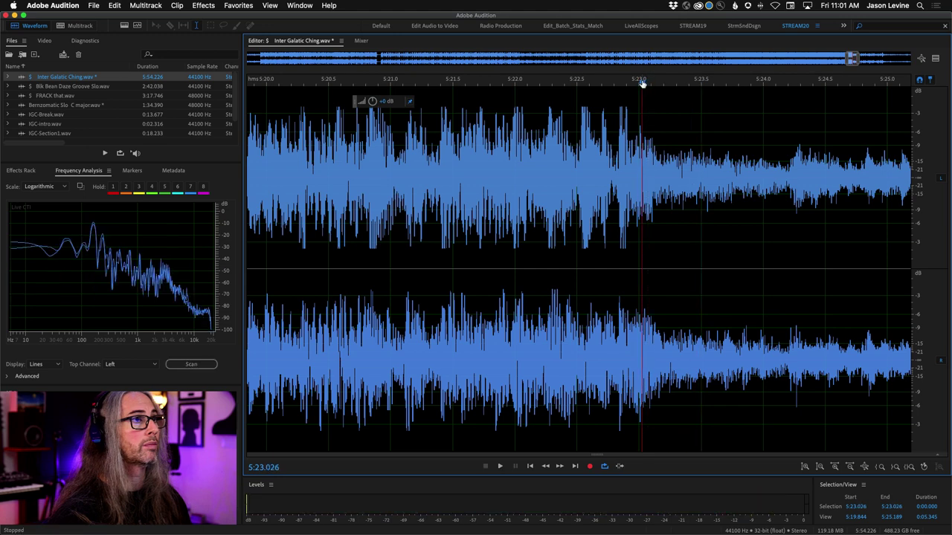
left_click(642, 83)
left_click(639, 83)
key("space")
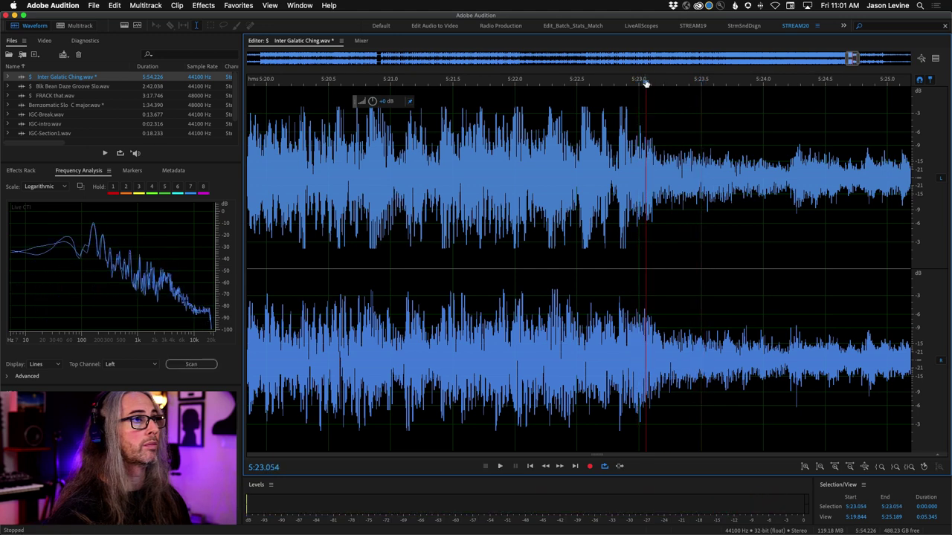
key("space")
key("space")
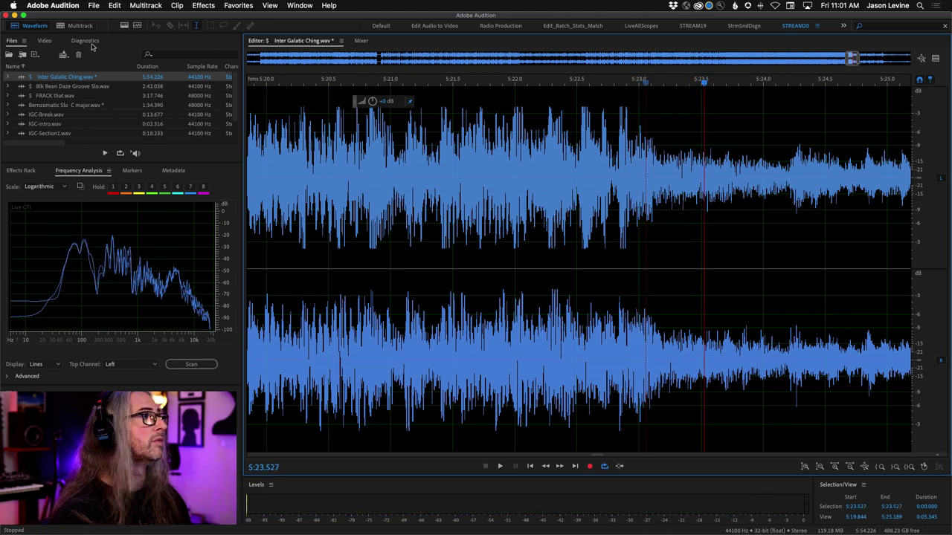
Show the spectral frequency display and play from 5:22.463 across the change near 5:23.1.
left_click(124, 26)
left_click(572, 83)
key("space")
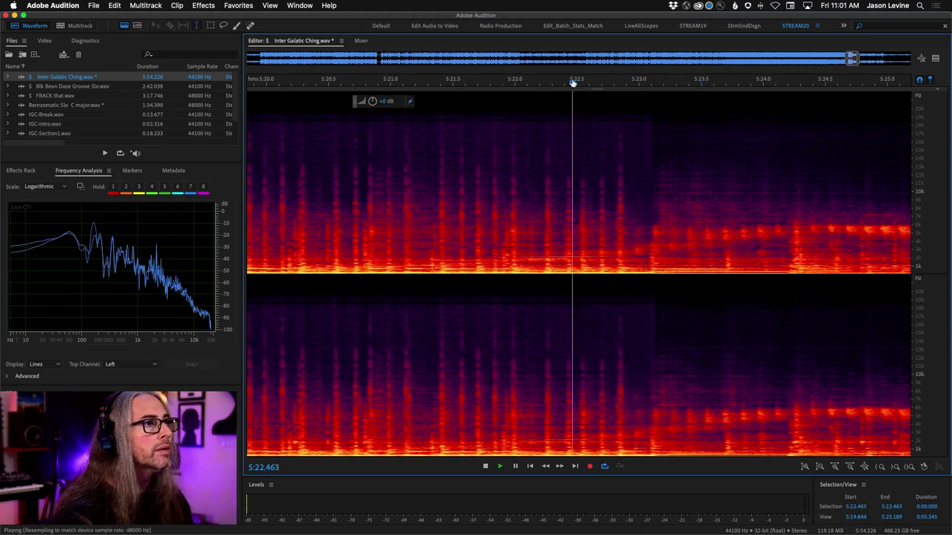
double_click(650, 235)
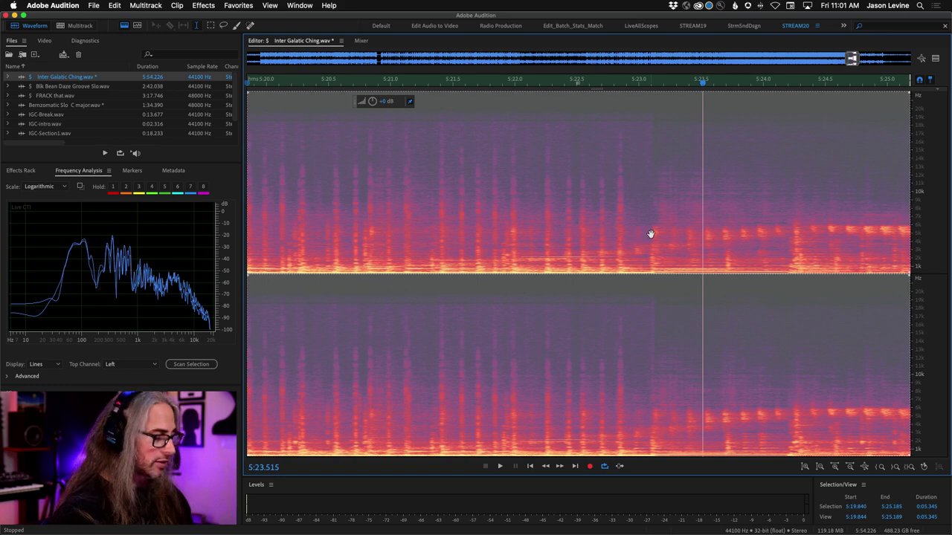
left_click_drag(653, 221, 582, 131)
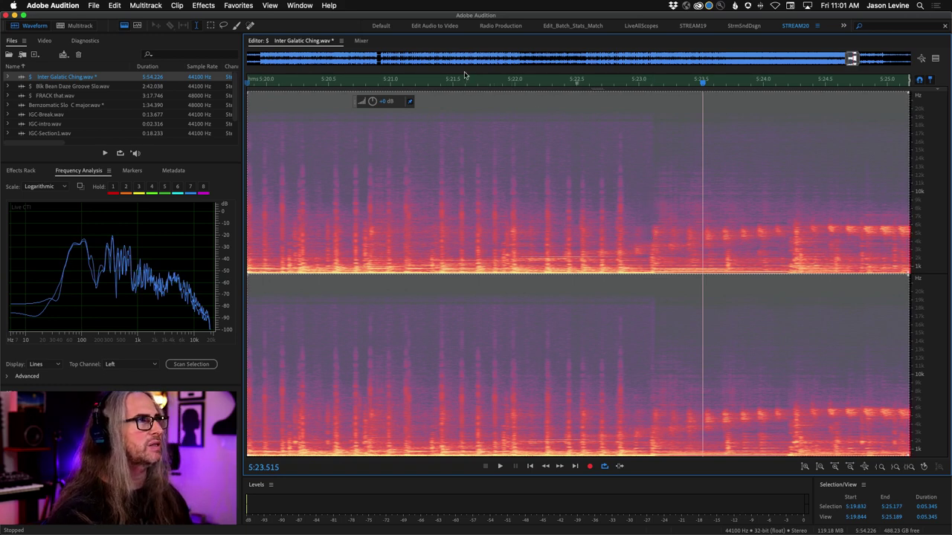
left_click(236, 26)
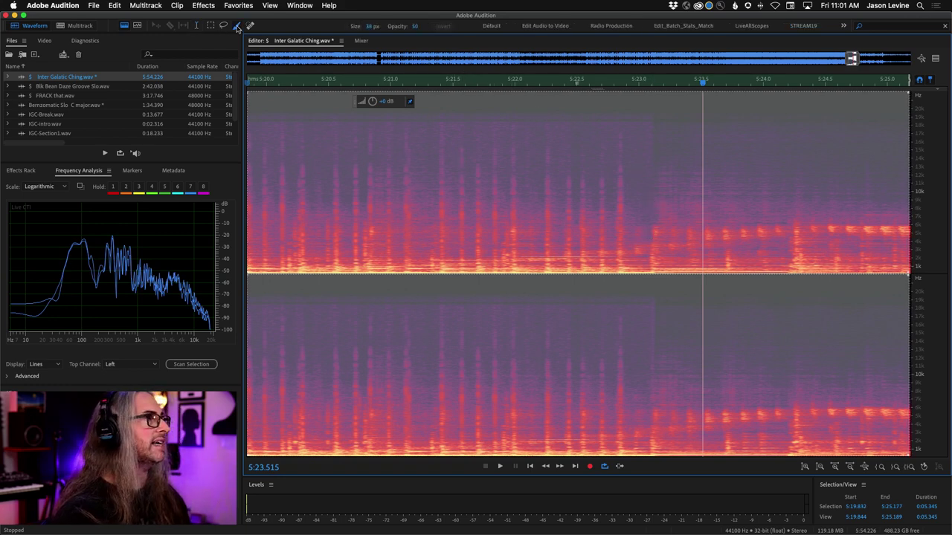
left_click(195, 26)
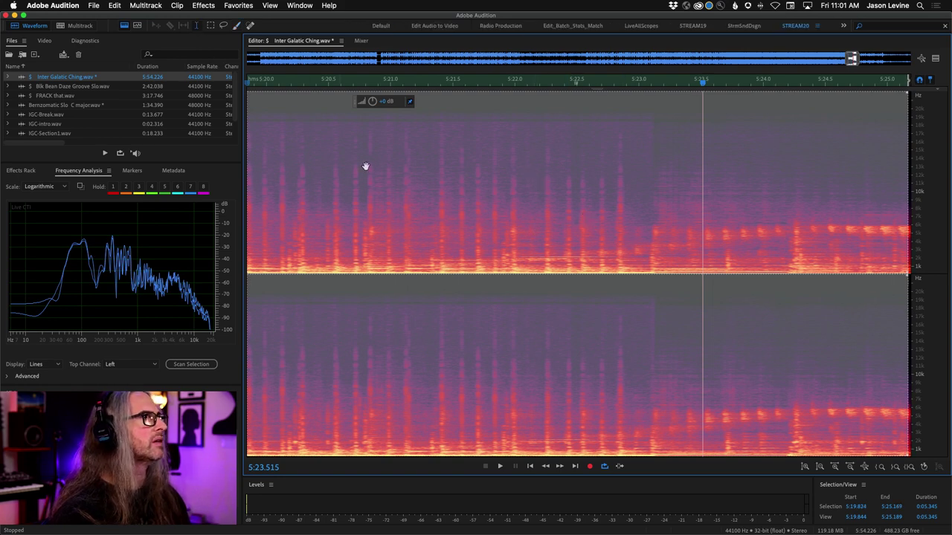
key("super+shift+a")
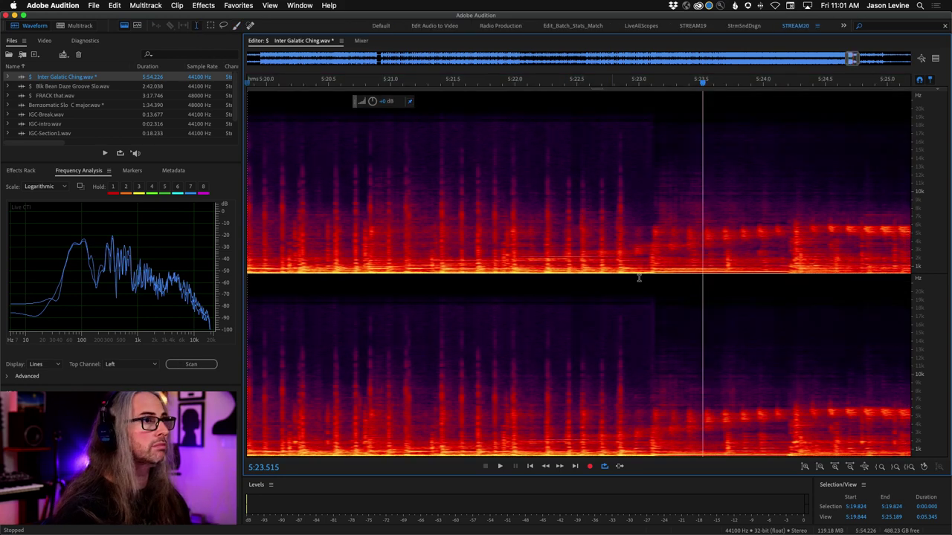
Set the playhead to 5:23.081 at the spectral change and select from there to the end of the file.
left_click(651, 236)
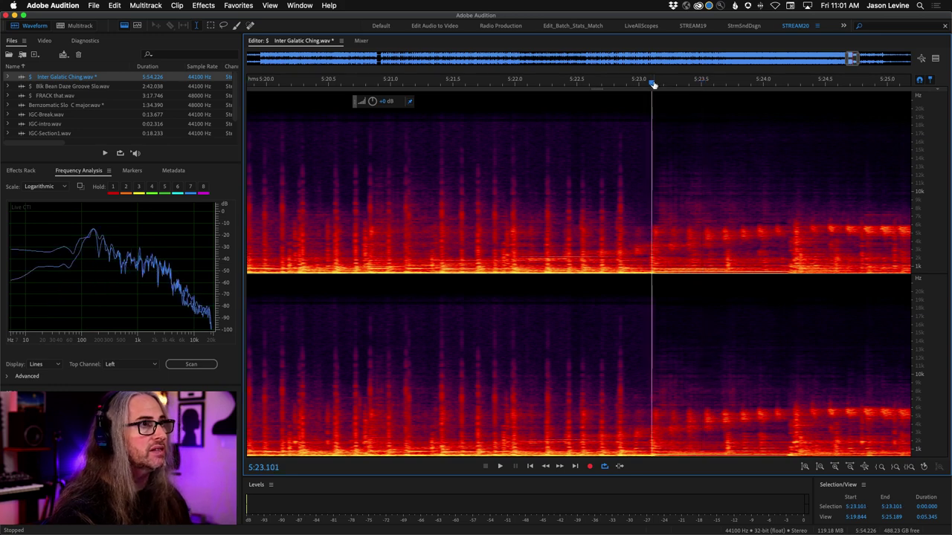
left_click_drag(652, 84, 649, 84)
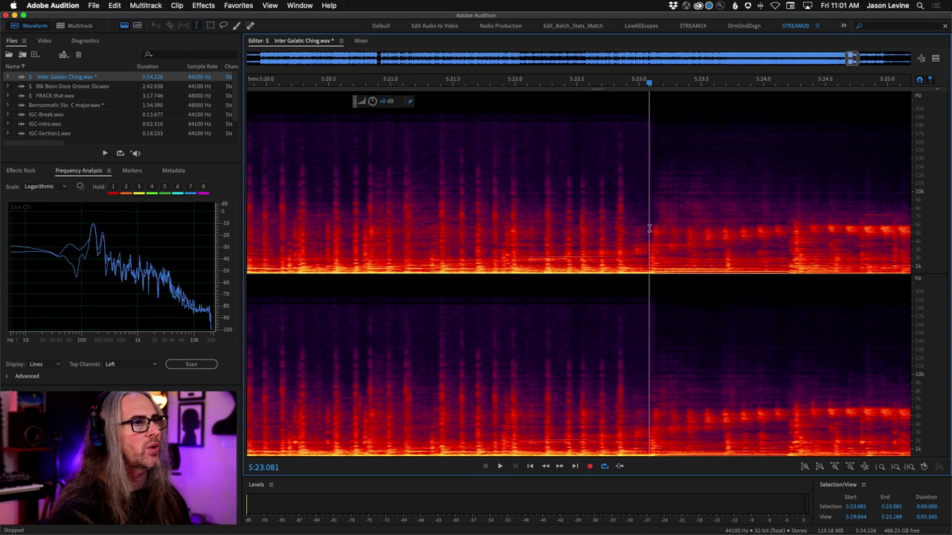
left_click_drag(649, 229, 950, 255)
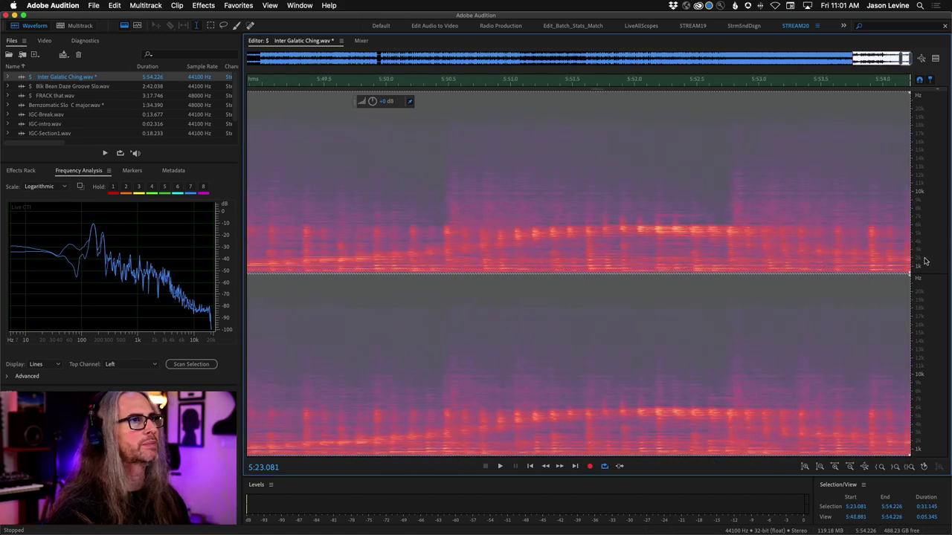
Hide the spectral display and fine-tune the selection's start to 5:23.077 in the waveform.
left_click(123, 26)
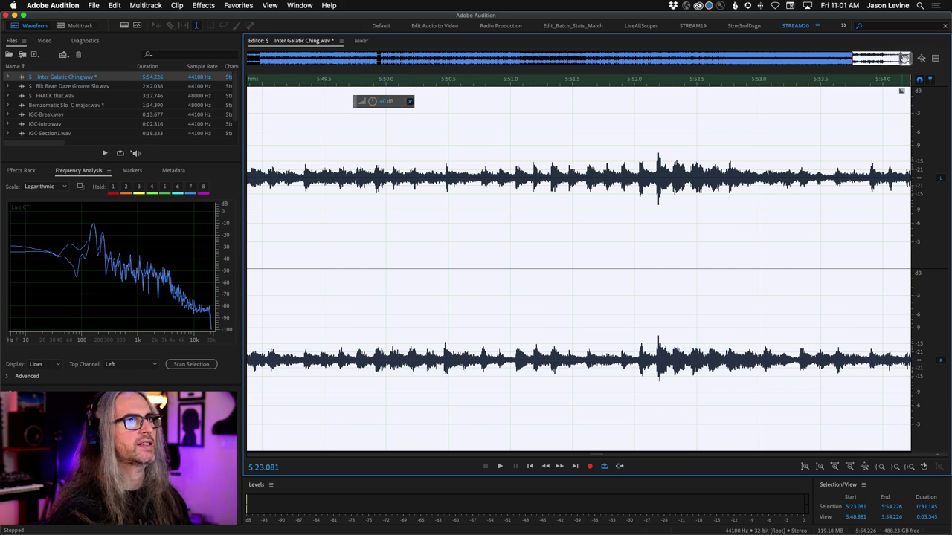
left_click_drag(901, 59, 848, 58)
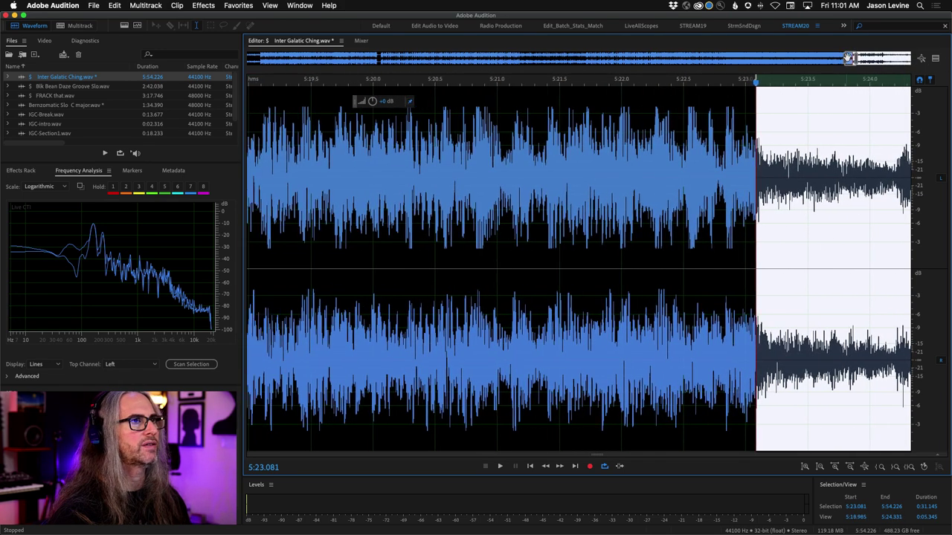
scroll(765, 87, "down", 2)
scroll(764, 87, "up", 2)
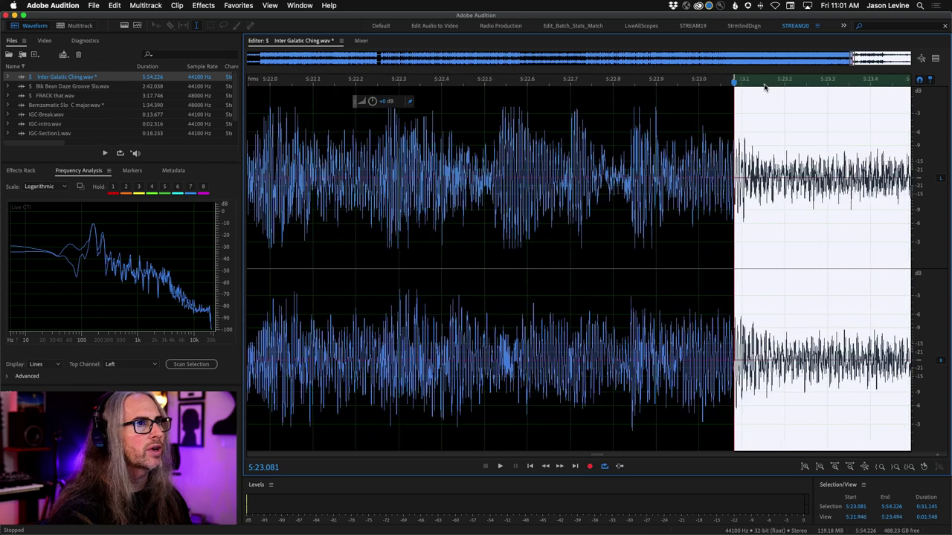
scroll(764, 87, "down", 3)
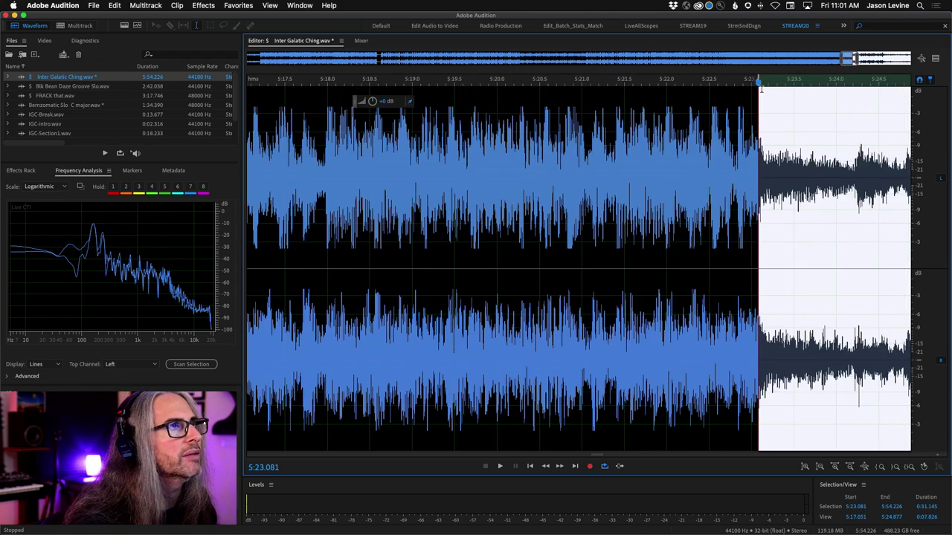
left_click_drag(759, 82, 685, 82)
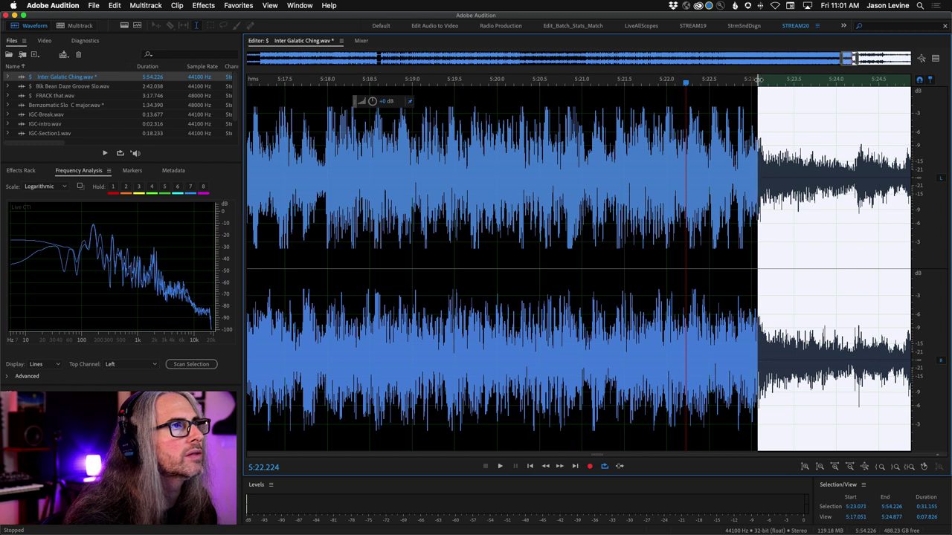
mouse_move(758, 79)
left_mouse_down()
mouse_move(806, 82)
mouse_move(758, 80)
left_mouse_up()
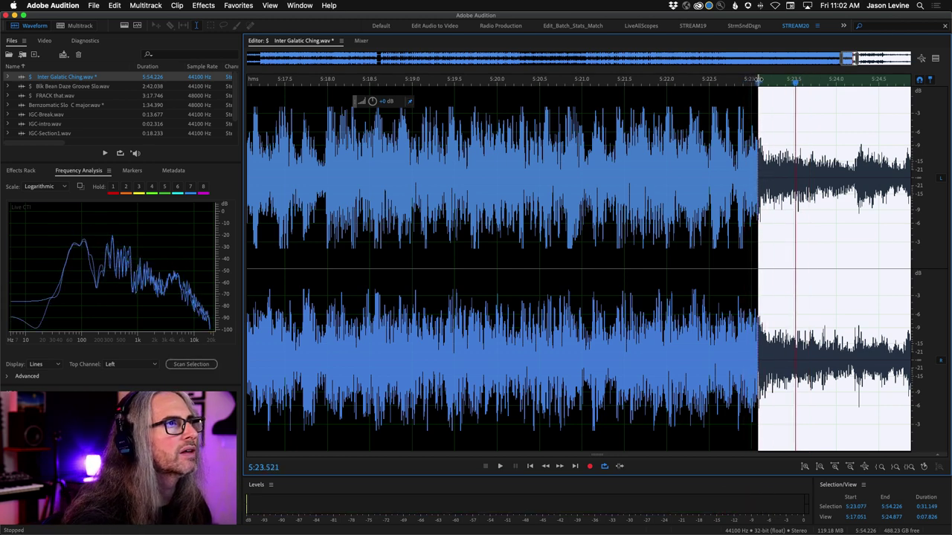
Play across the selection's start and restart playback from 5:23.077 repeatedly to check how cleanly the ending begins.
key("space")
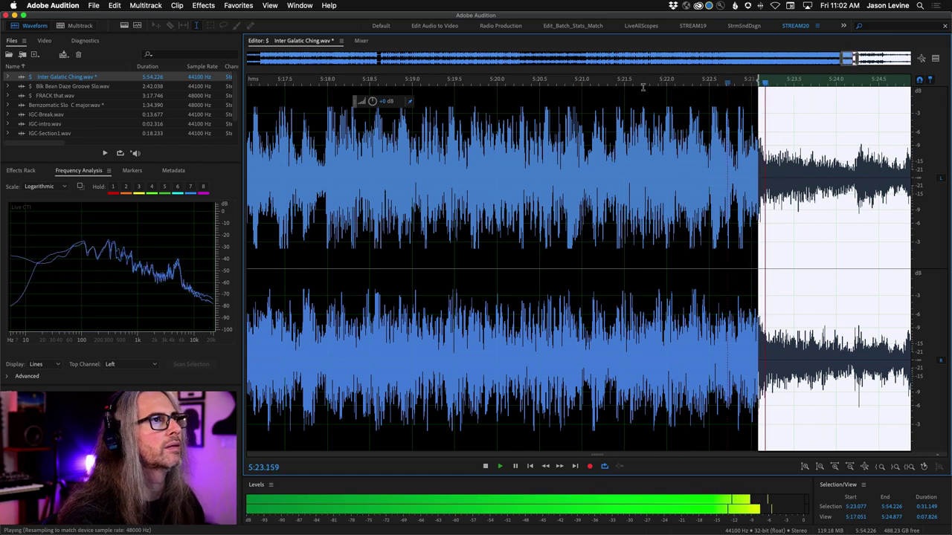
left_click(531, 467)
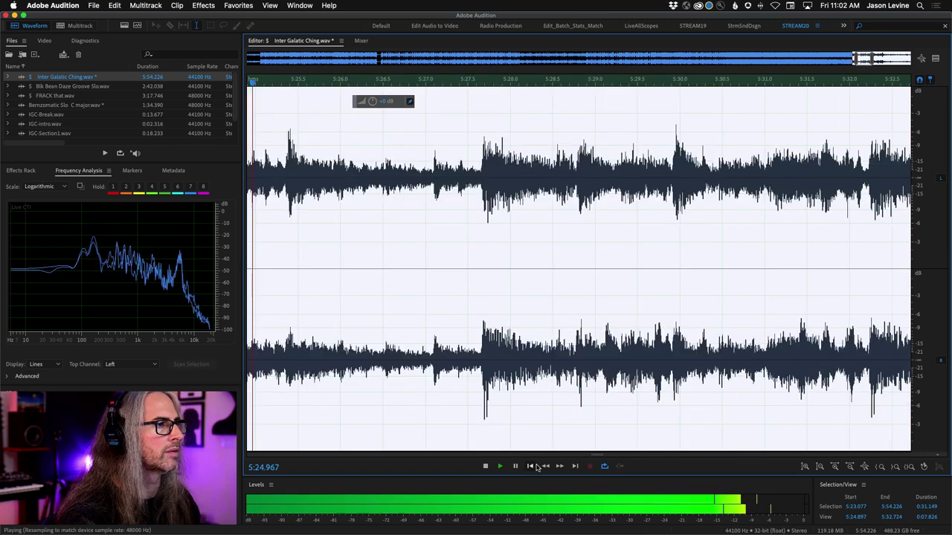
left_click(532, 466)
left_click(532, 466)
left_click(532, 466)
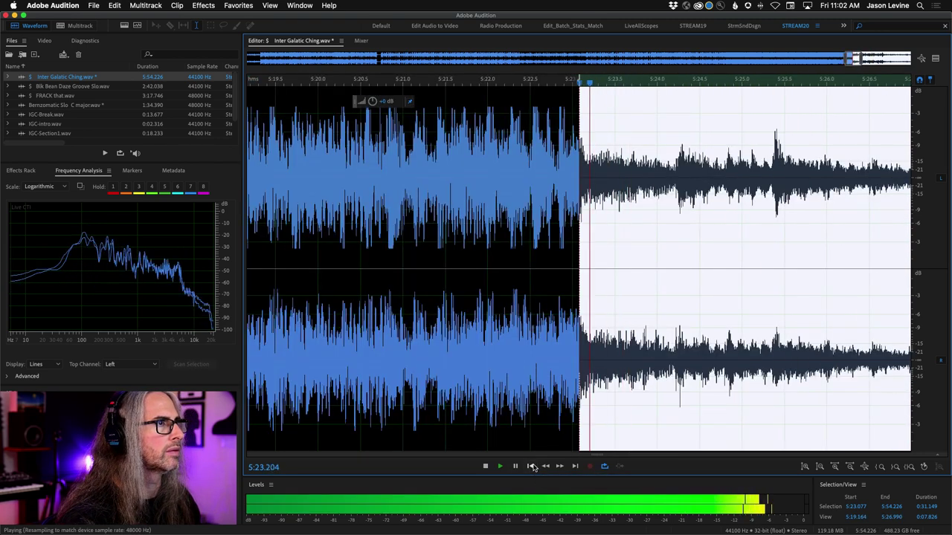
left_click(532, 467)
left_click(533, 466)
left_click(532, 466)
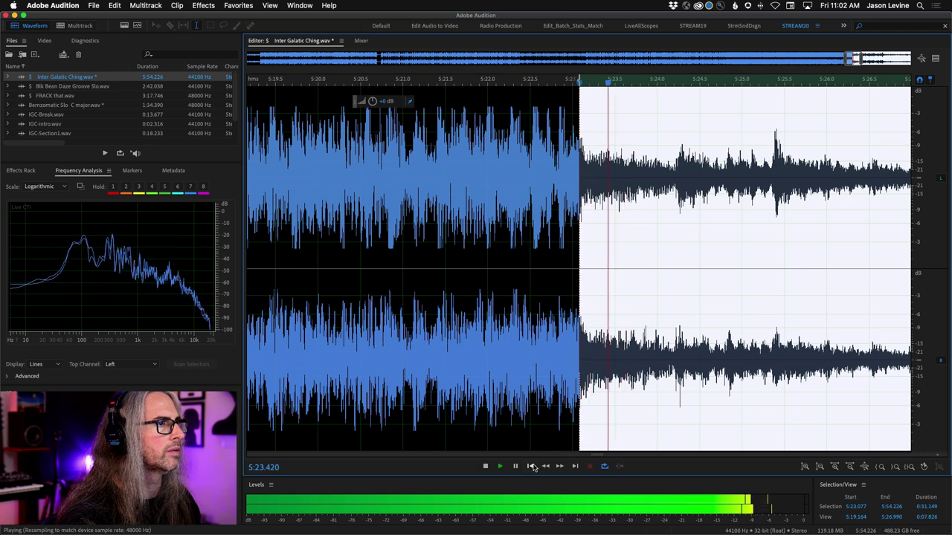
left_click(532, 466)
key("space")
Copy the selected ending to a new file and apply a very short fade-in at its start.
right_click(699, 260)
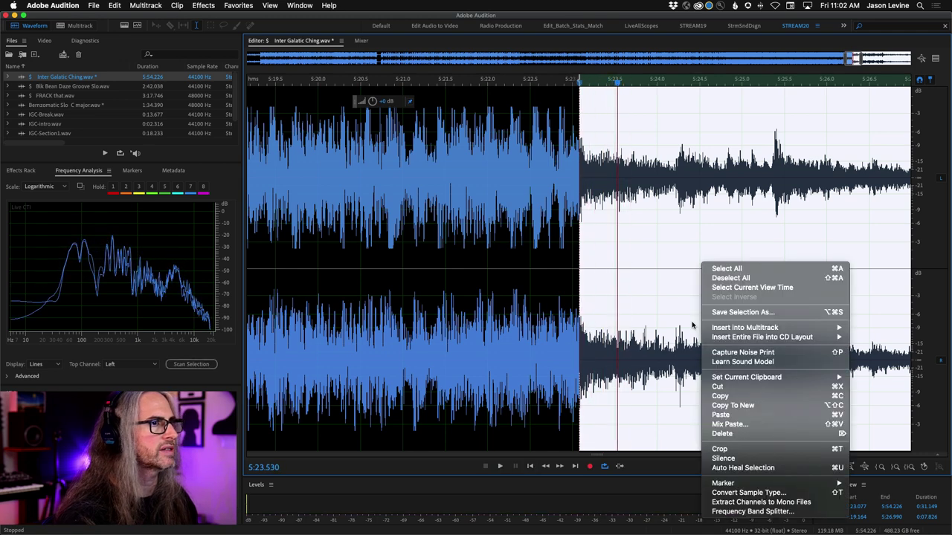
left_click(741, 406)
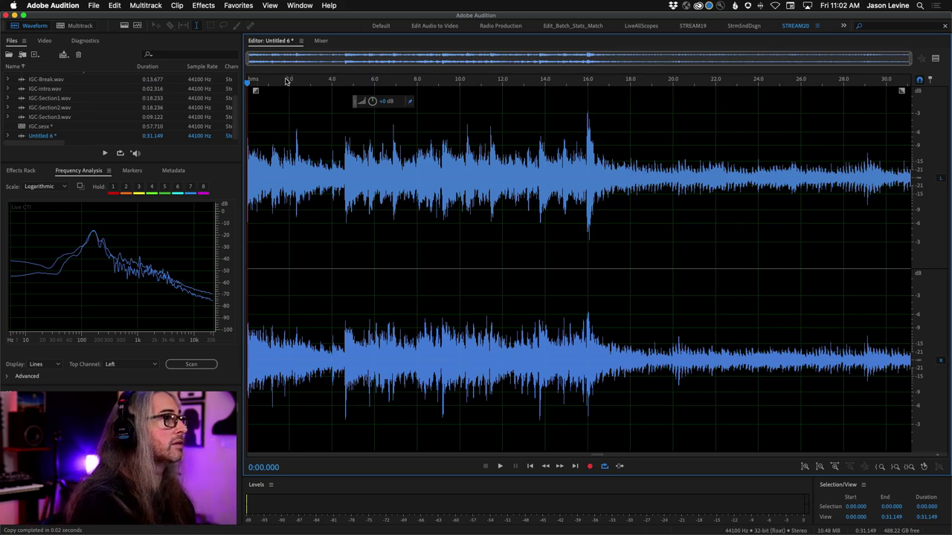
mouse_move(287, 80)
left_mouse_down()
mouse_move(248, 81)
mouse_move(254, 129)
mouse_move(280, 194)
mouse_move(283, 168)
left_mouse_up()
key("backslash")
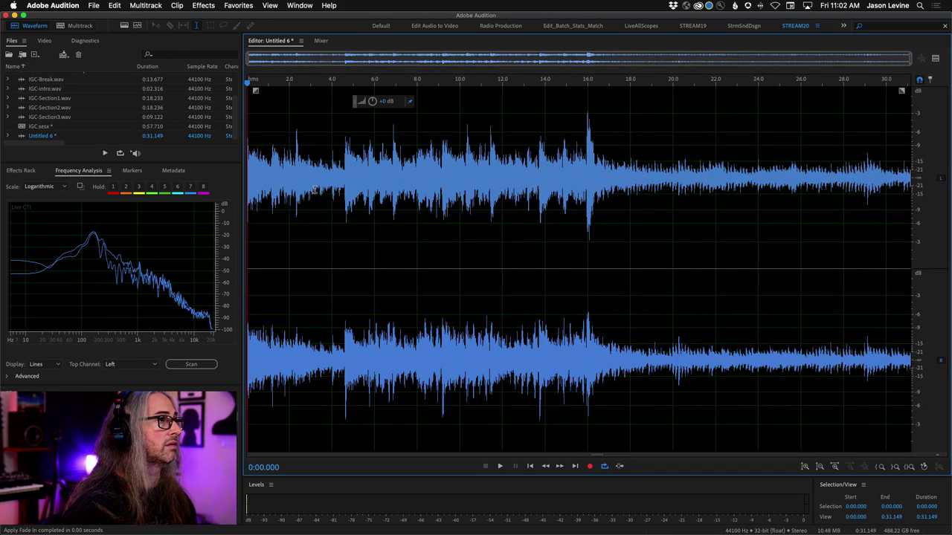
Play the new file's first seconds from the beginning several times to check its faded start.
key("space")
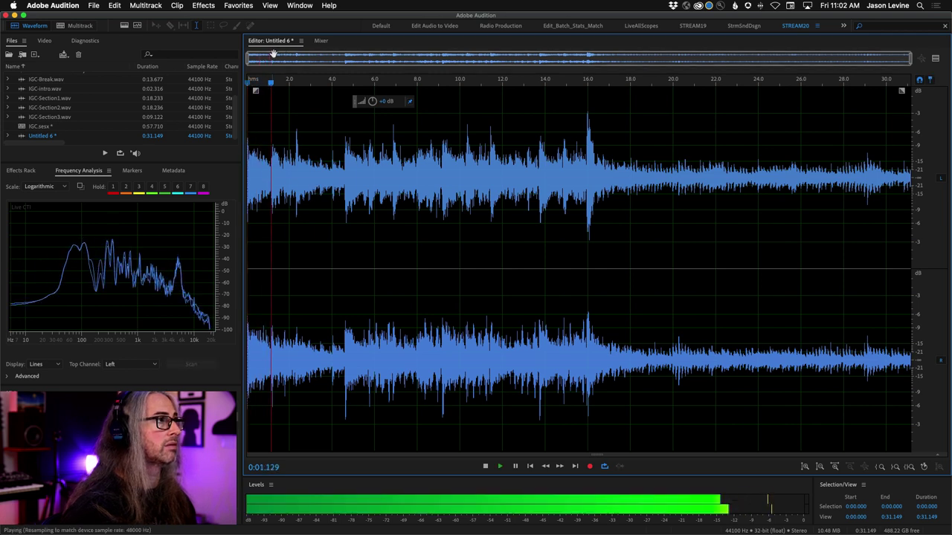
key("space")
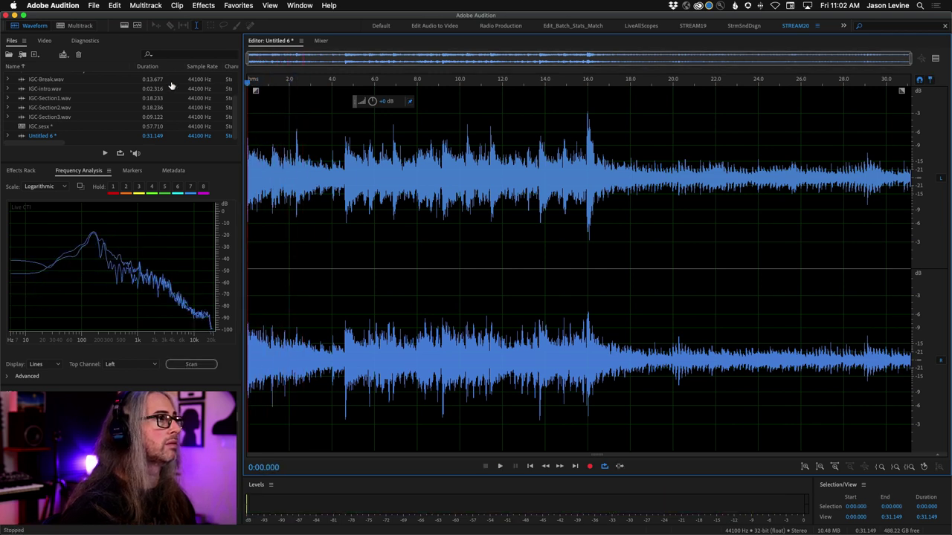
key("space")
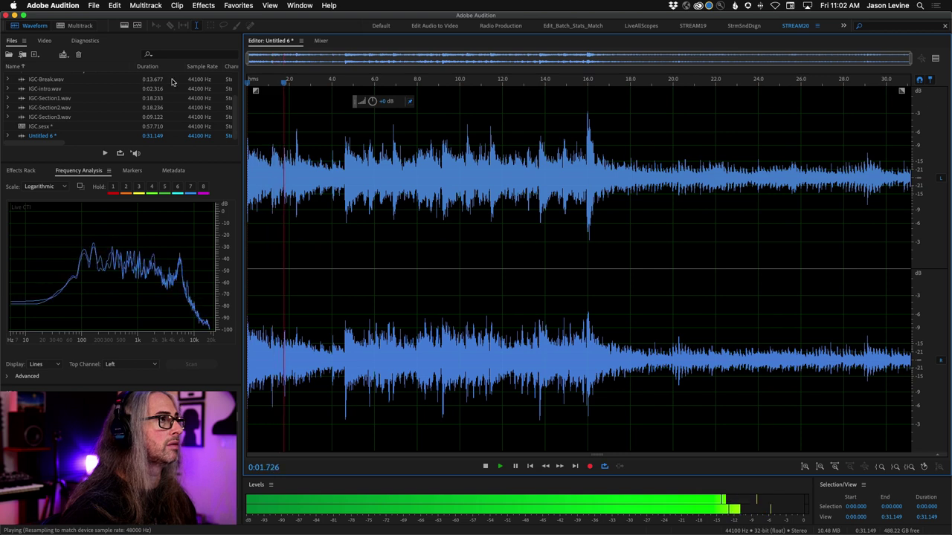
left_click(290, 84)
key("Home")
key("space")
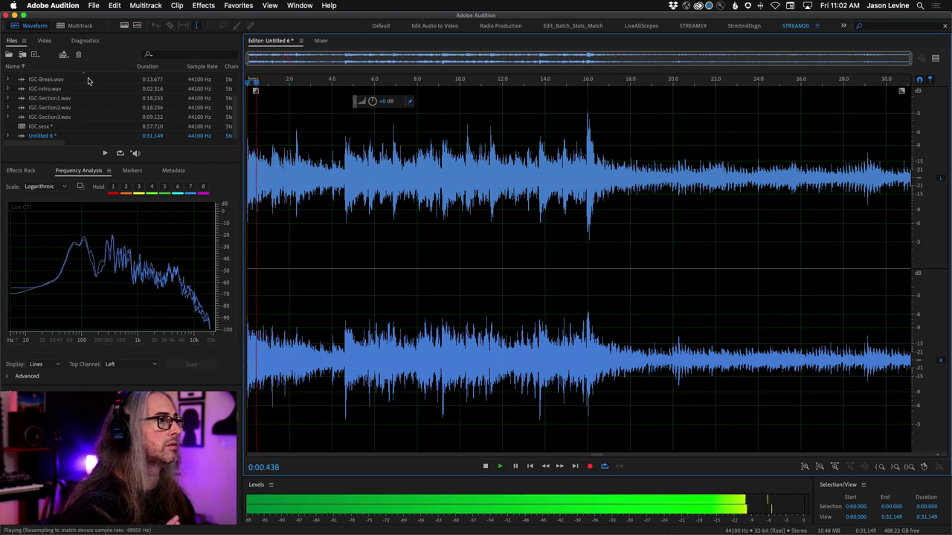
key("space")
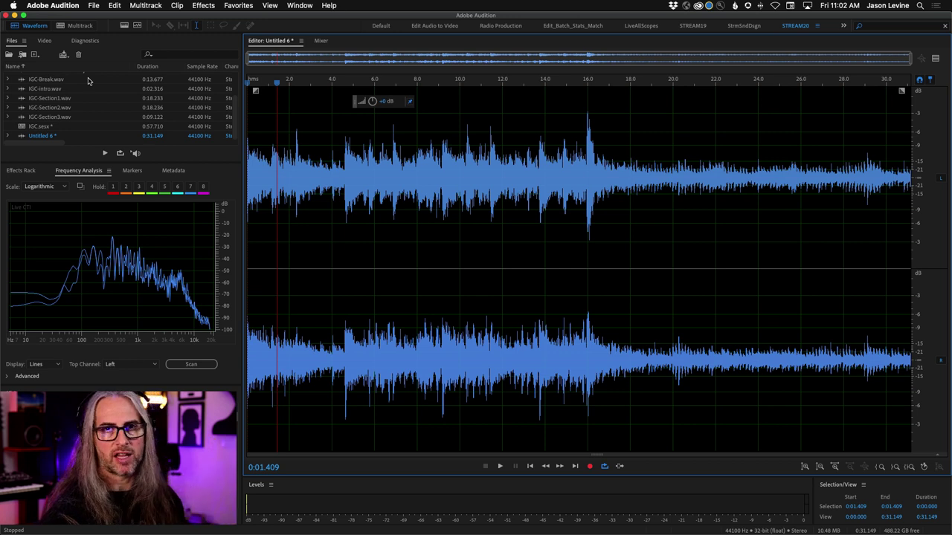
Start saving the new ending file under a new name.
left_click(94, 5)
left_click(138, 130)
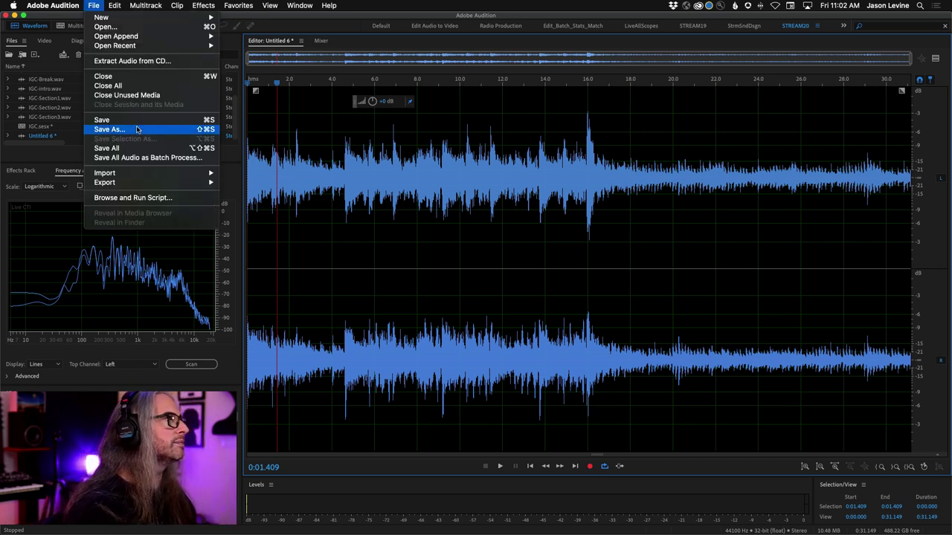
Save the untitled audio file as IGC-EndRiff.wav in the FF_IGC folder.
type("t")
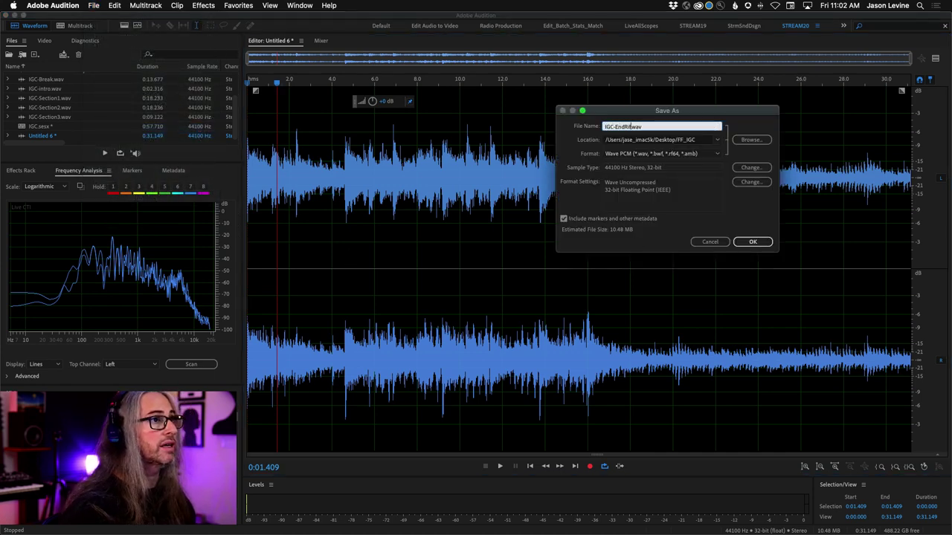
key("Return")
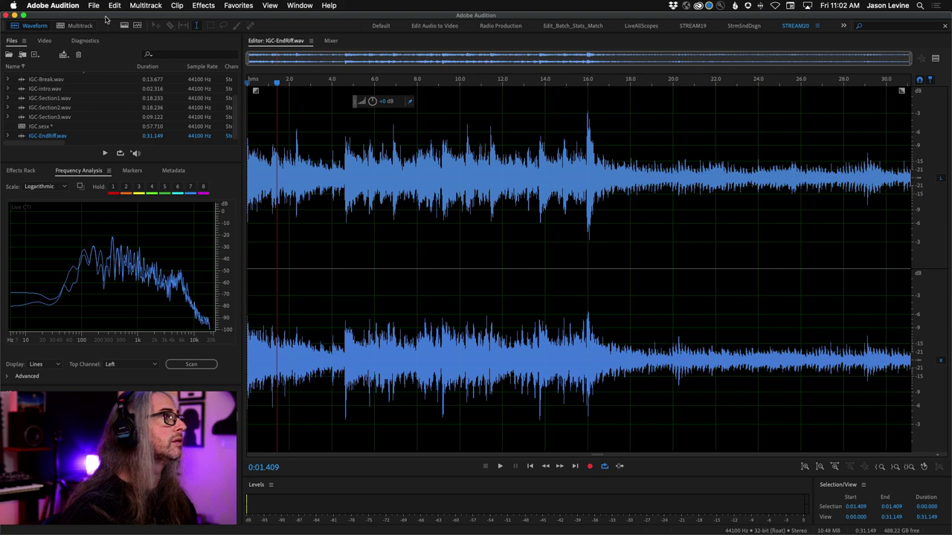
Place IGC-EndRiff.wav on Track 4 of the IGC multitrack session, starting where the IGC-Break clip ends, and fit the session in view.
left_click(78, 26)
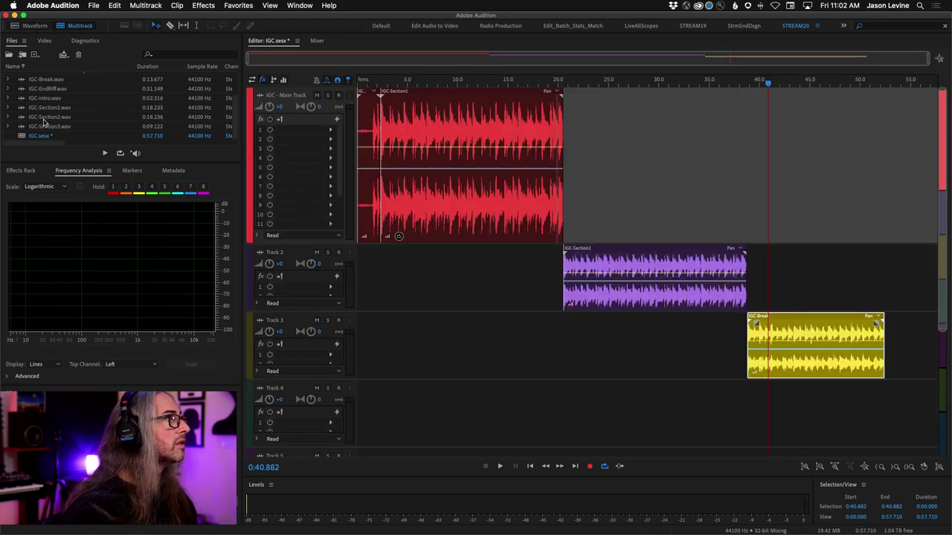
scroll(51, 121, "up", 2)
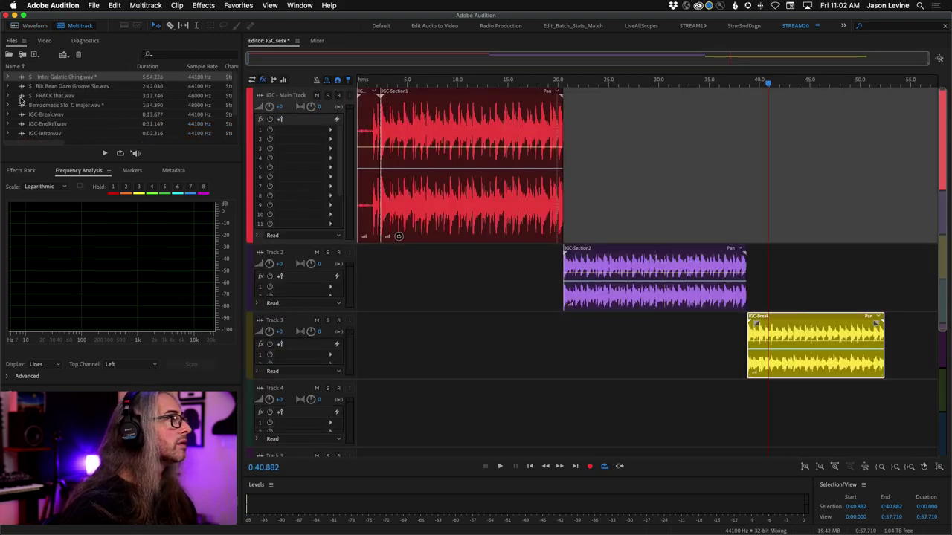
scroll(22, 119, "down", 1)
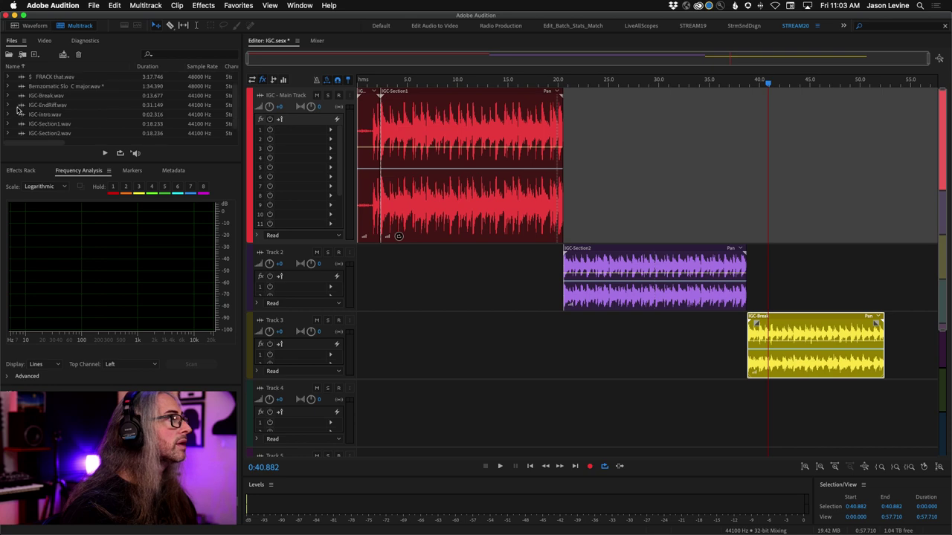
left_click_drag(22, 110, 890, 419)
key("backslash")
Reduce the track heights and add two stereo audio tracks below Track 6.
scroll(837, 355, "down", 3)
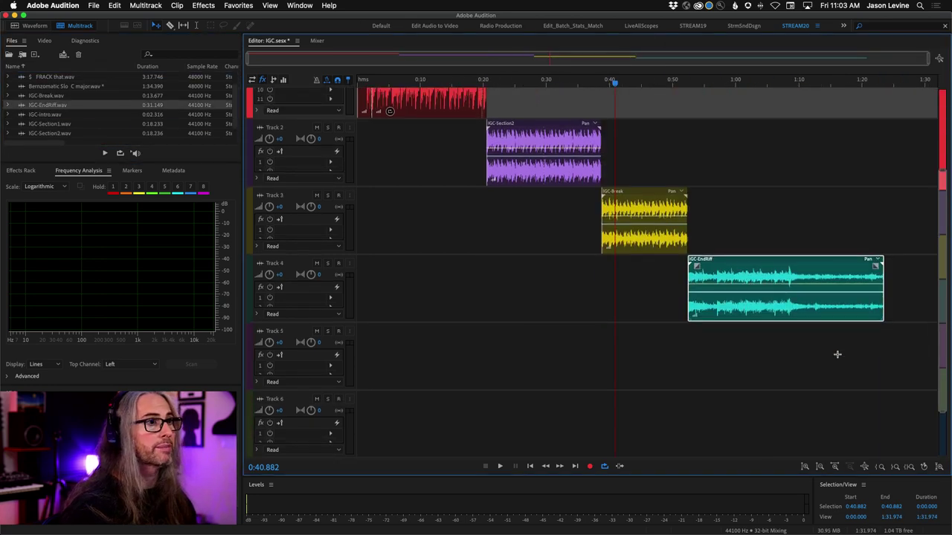
scroll(837, 354, "up", 3)
scroll(942, 320, "down", 5)
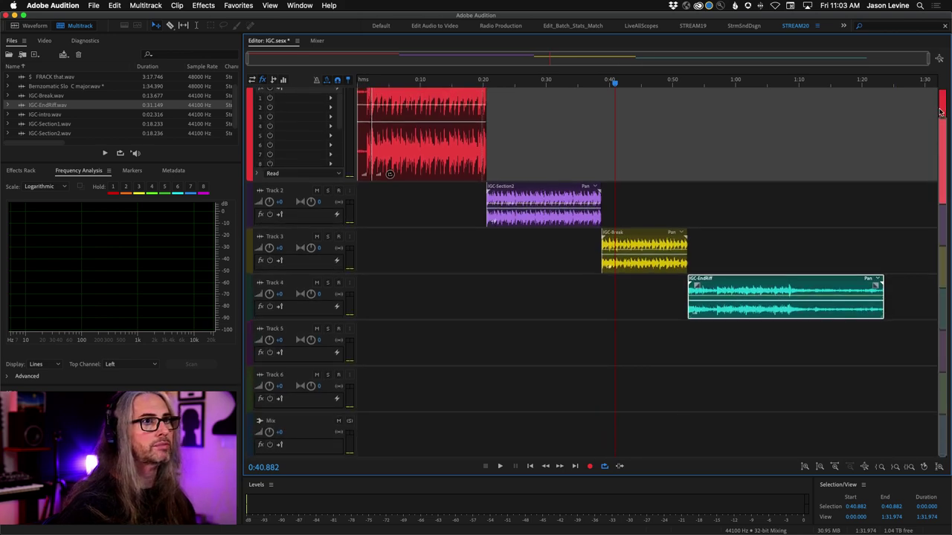
scroll(941, 104, "up", 4)
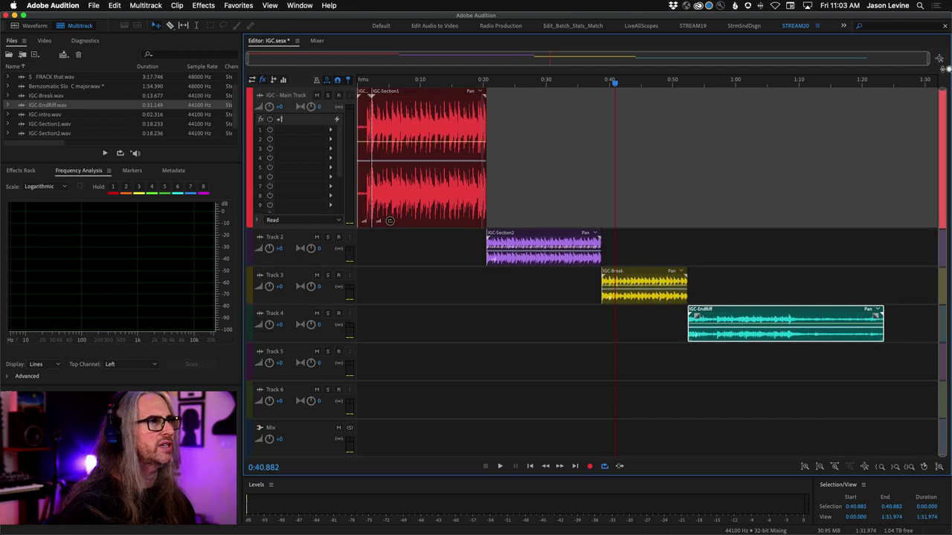
right_click(376, 393)
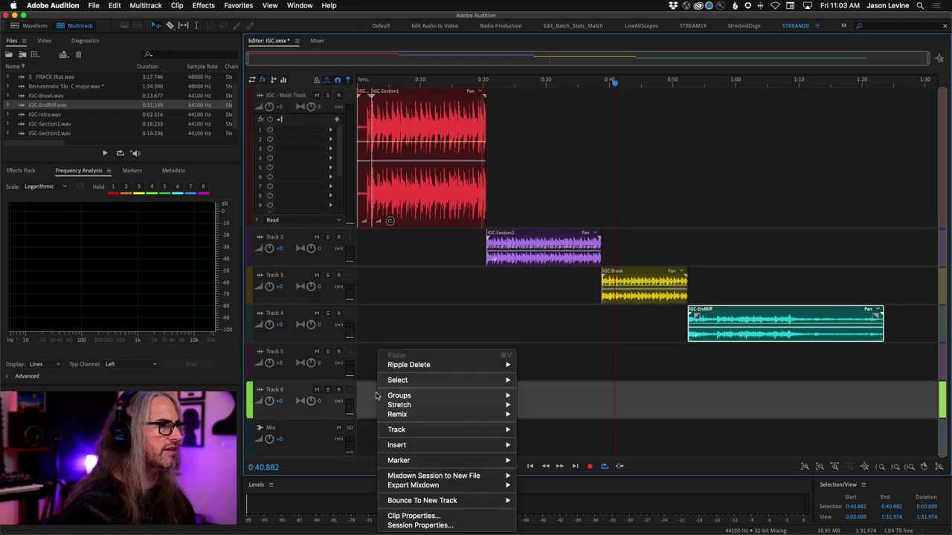
mouse_move(423, 430)
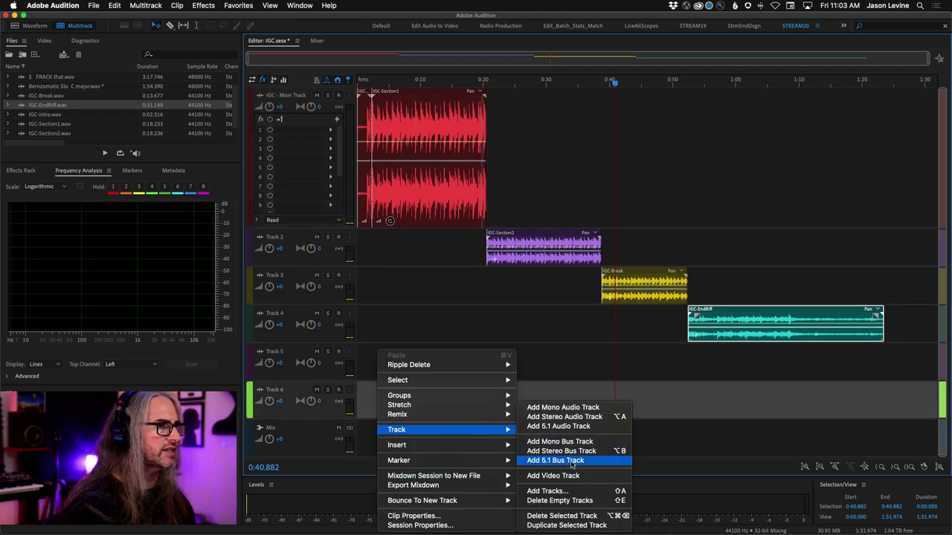
left_click(591, 419)
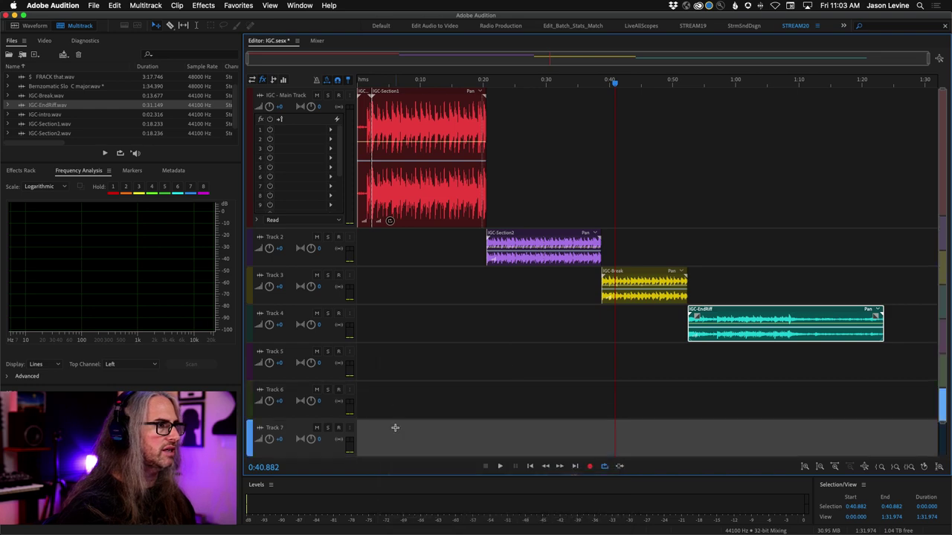
right_click(389, 396)
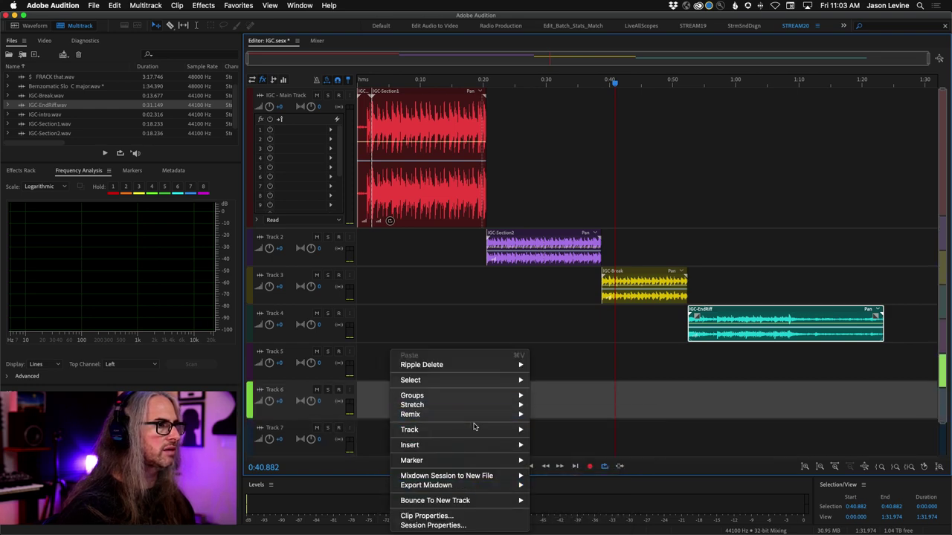
mouse_move(472, 430)
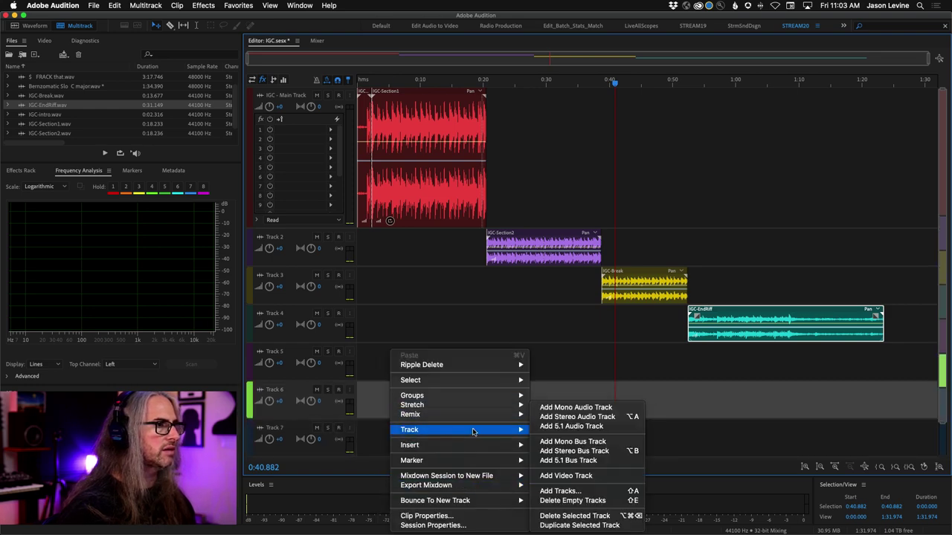
left_click(587, 417)
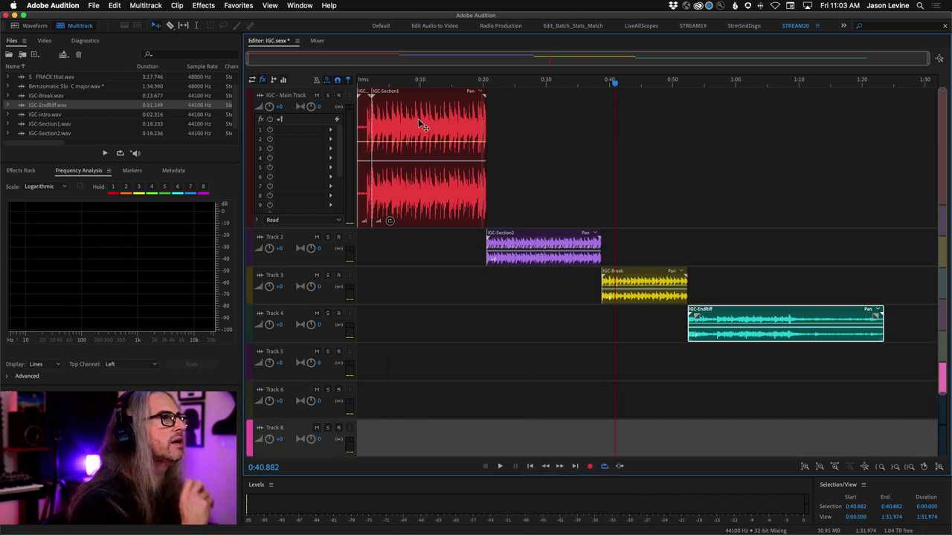
Open the IGC-Section1 clip in the waveform editor, show its spectral frequency display and activate the Paintbrush Selection tool.
double_click(421, 126)
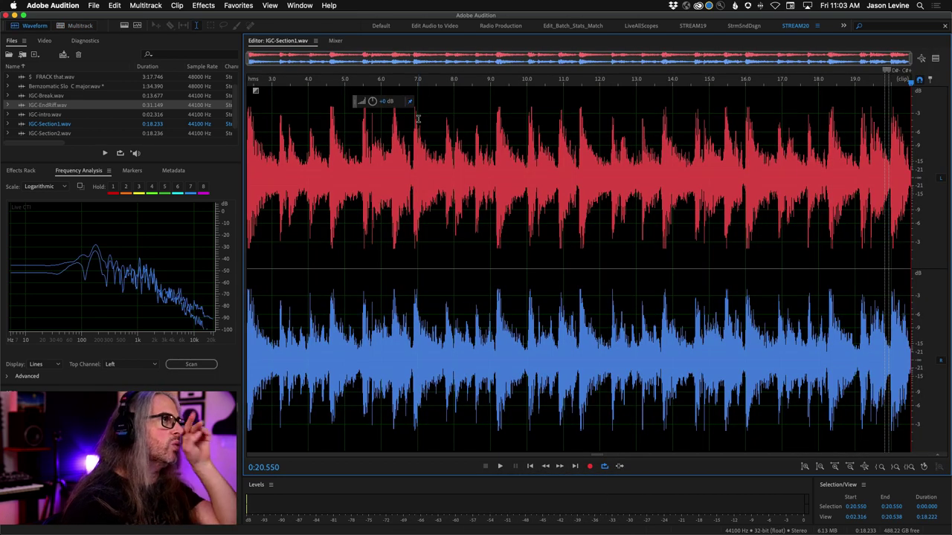
left_click(136, 26)
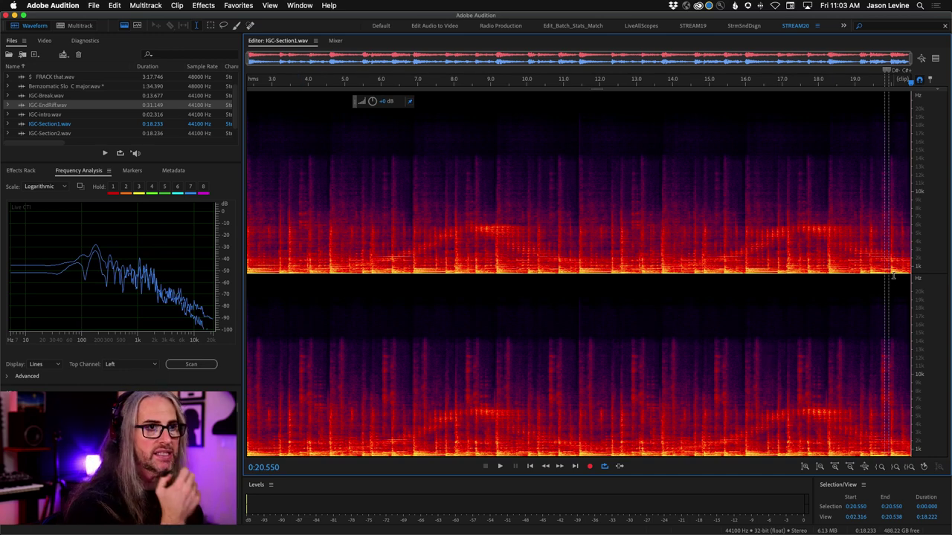
left_click(237, 26)
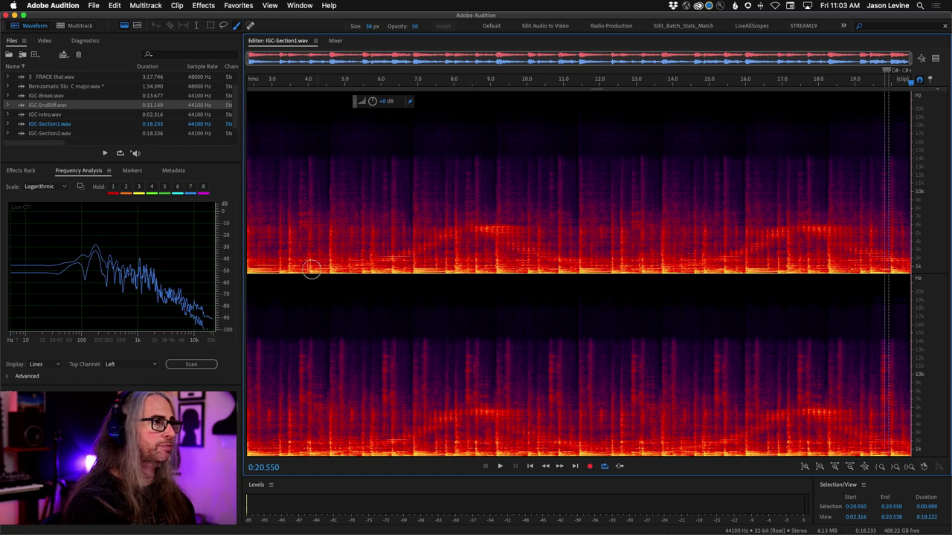
Paint a wavy spectral selection with two humps across the full length of IGC-Section1 and play it back.
mouse_move(251, 268)
left_mouse_down()
mouse_move(384, 261)
mouse_move(489, 230)
mouse_move(541, 241)
mouse_move(497, 238)
mouse_move(553, 258)
mouse_move(625, 264)
mouse_move(728, 259)
mouse_move(805, 231)
mouse_move(925, 272)
left_mouse_up()
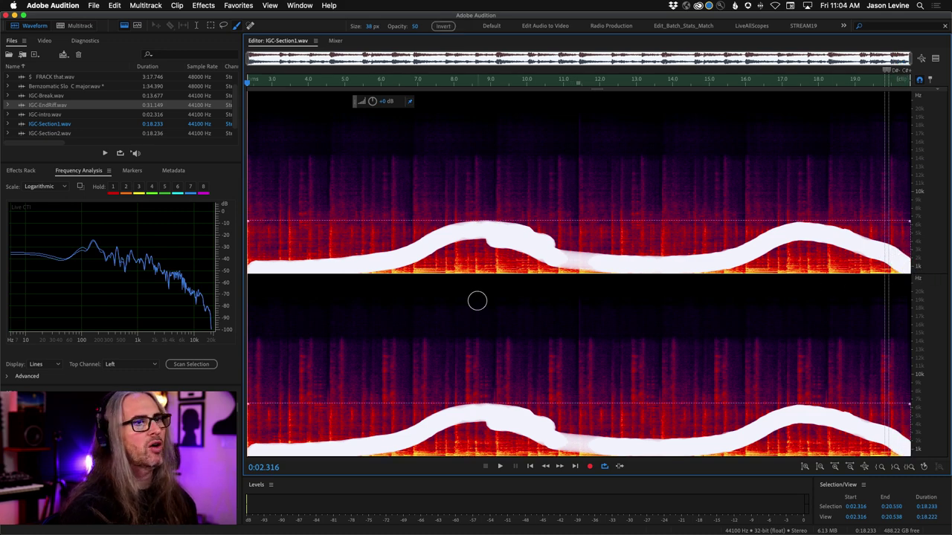
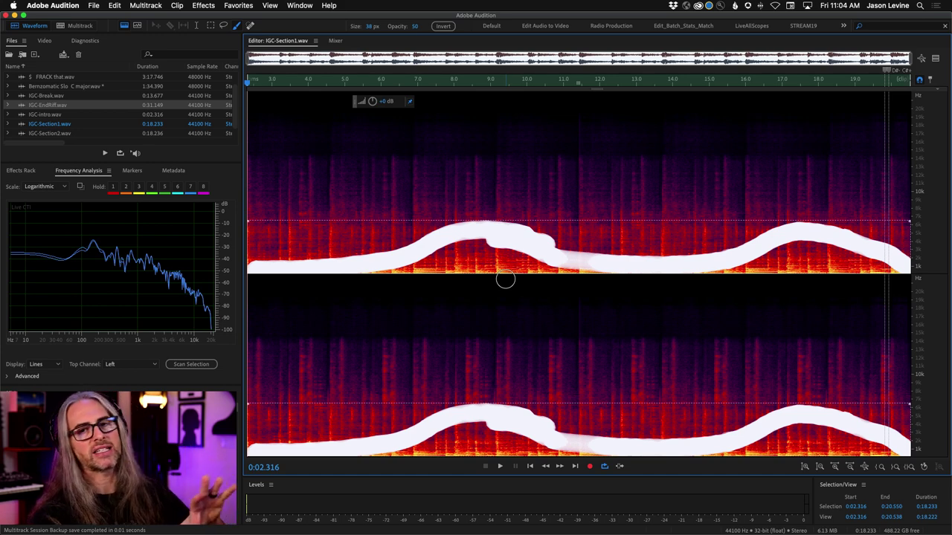
key("space")
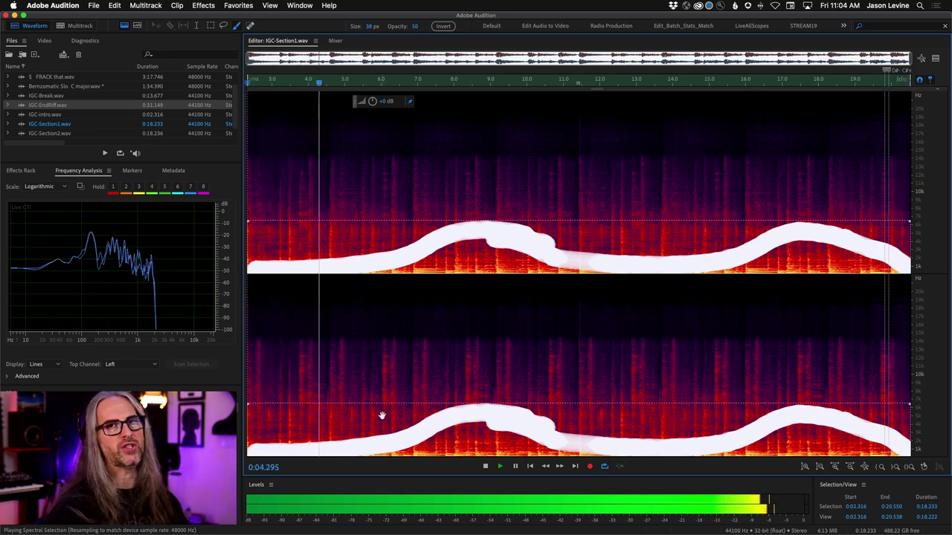
key("space")
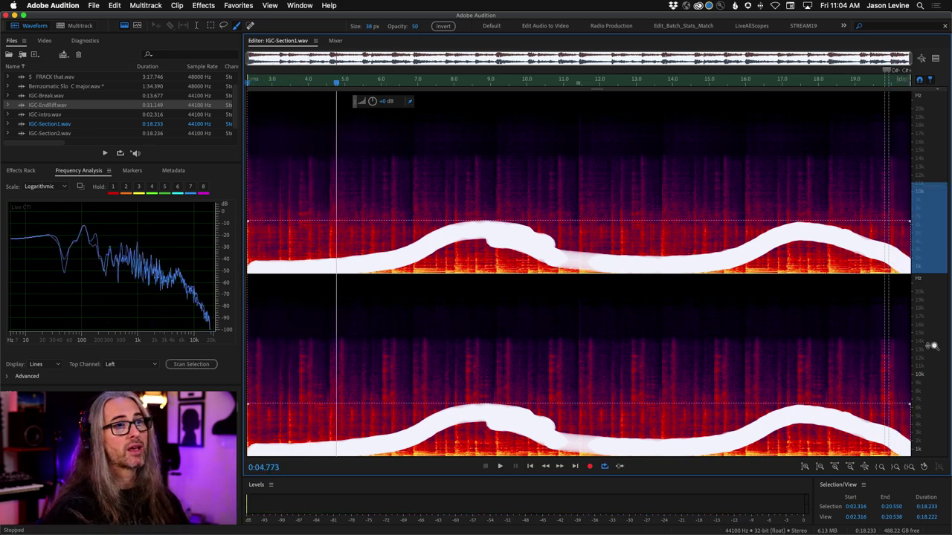
Replace the painted selection with a smoother two-hump curve across the whole file, running from about 1 kHz up to about 6 kHz.
scroll(925, 368, "up", 2)
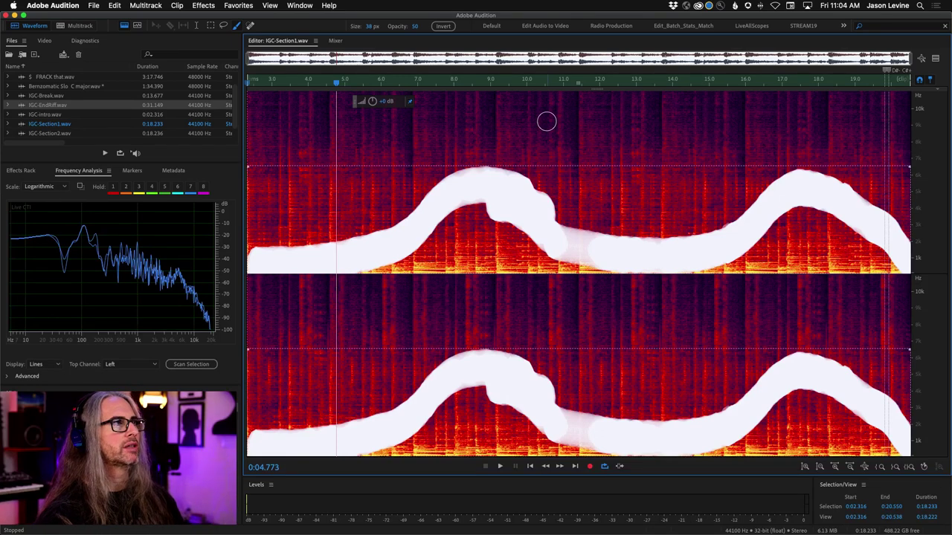
left_click(373, 123)
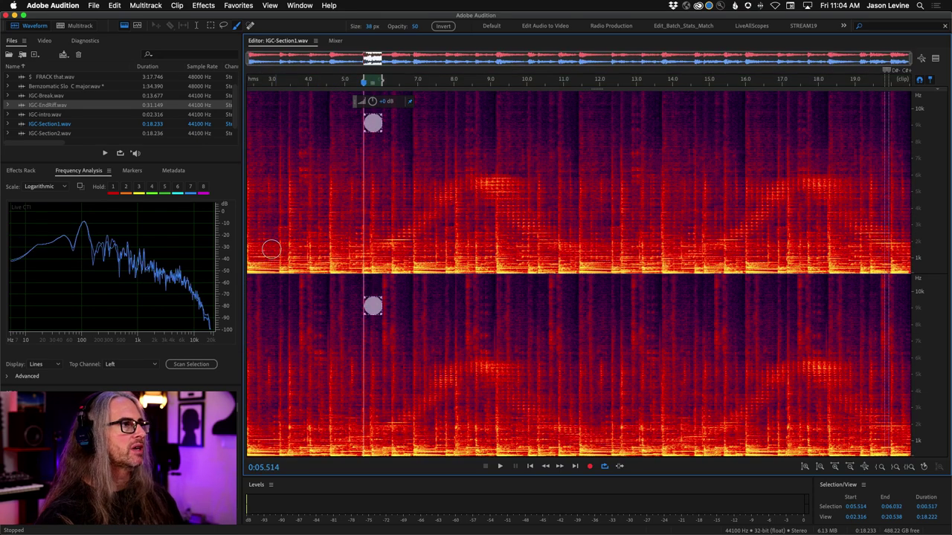
mouse_move(253, 253)
left_mouse_down()
mouse_move(371, 247)
mouse_move(474, 186)
mouse_move(502, 194)
mouse_move(579, 248)
mouse_move(695, 251)
mouse_move(803, 185)
mouse_move(838, 200)
mouse_move(942, 279)
left_mouse_up()
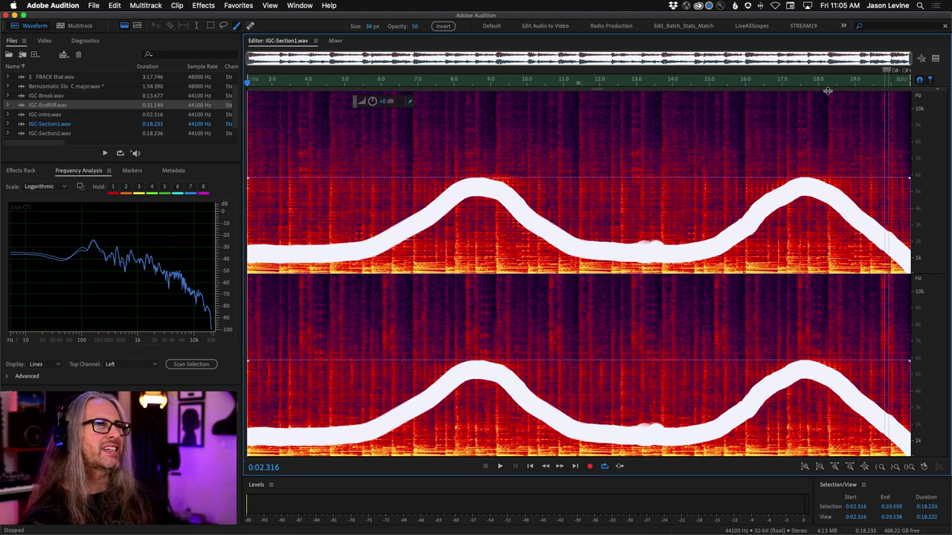
Play the painted spectral selection and examine its frequency analysis in an enlarged view.
key("space")
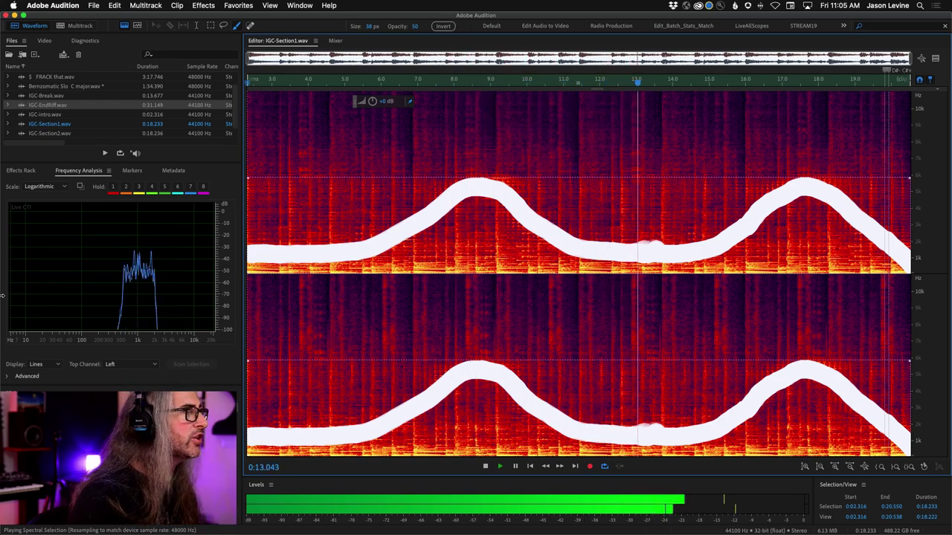
key("grave")
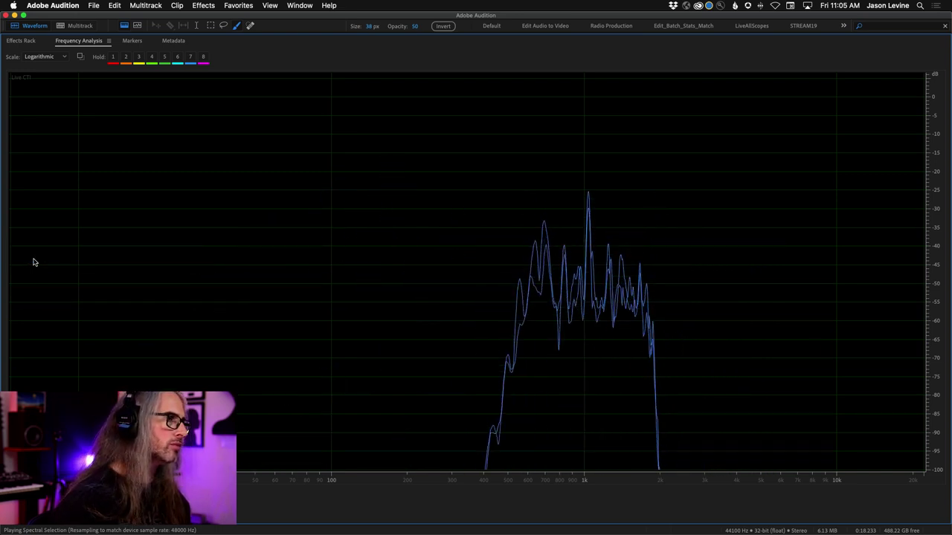
key("grave")
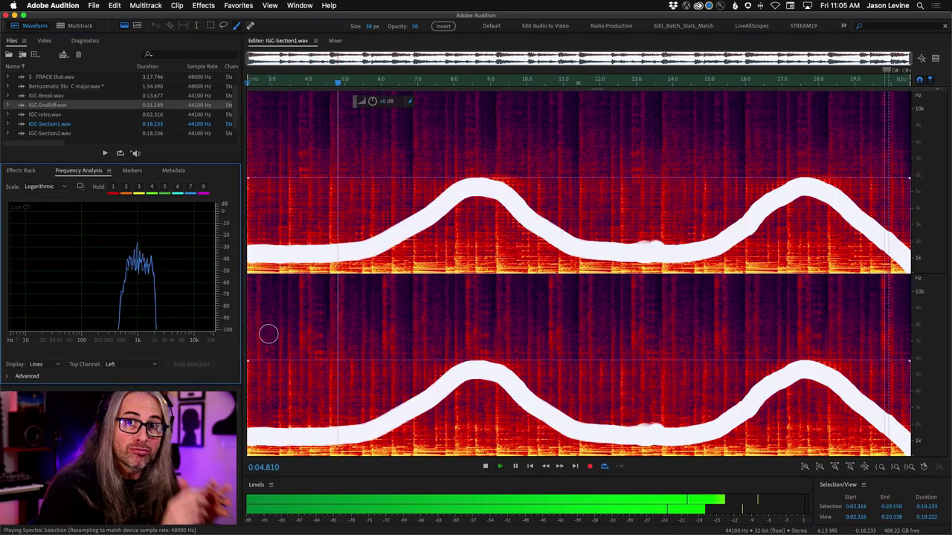
key("space")
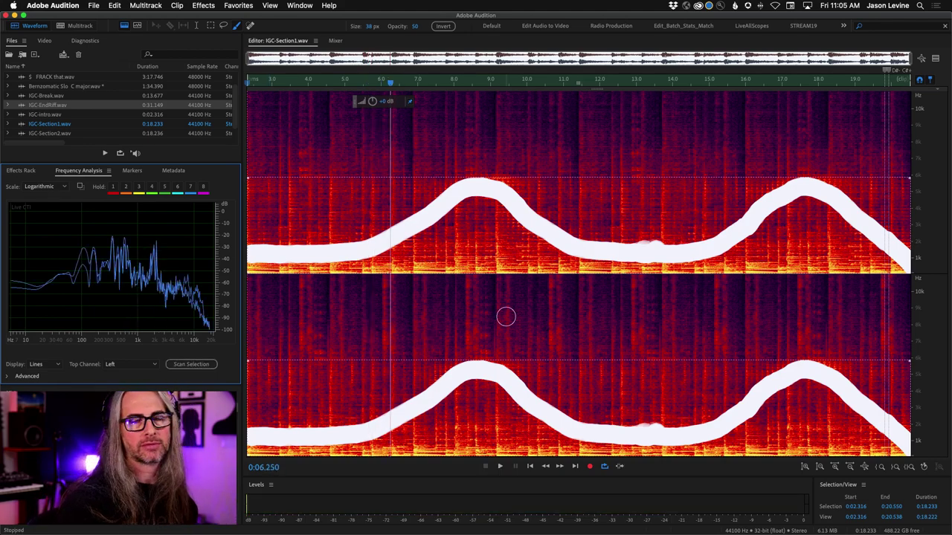
Copy the painted spectral selection to a new file and play it back in waveform view.
right_click(580, 217)
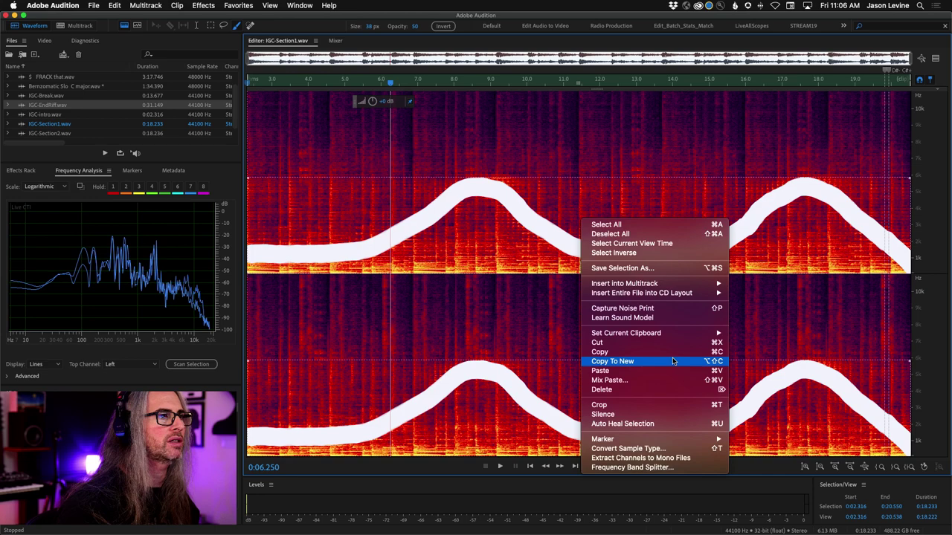
left_click(676, 368)
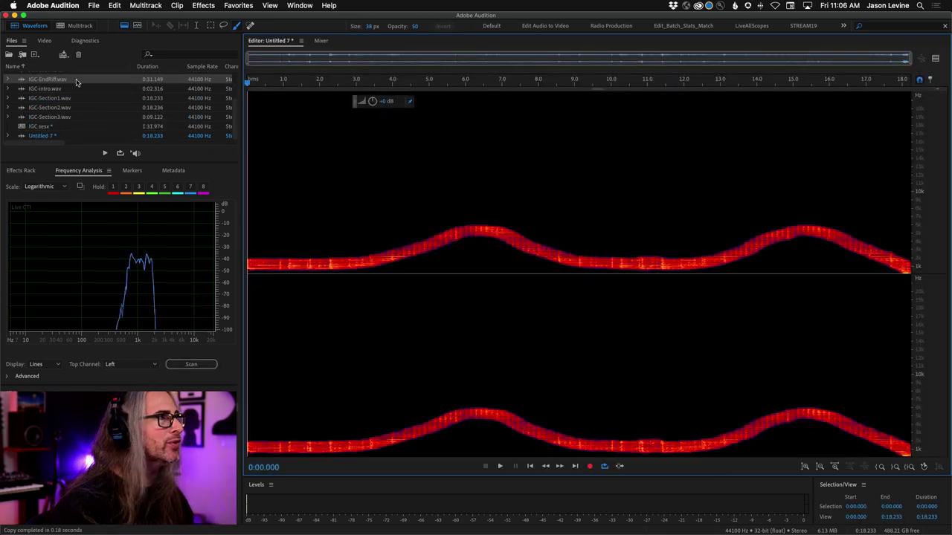
left_click(124, 26)
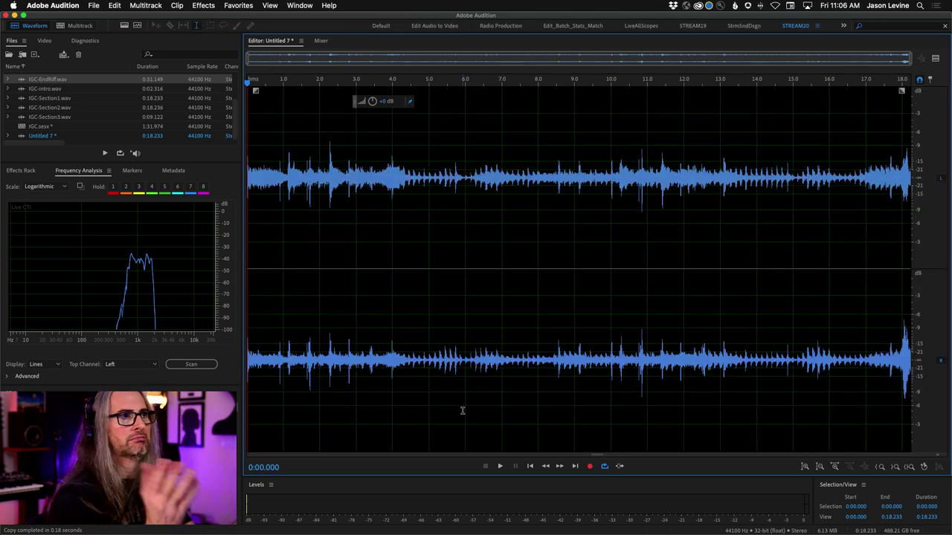
key("space")
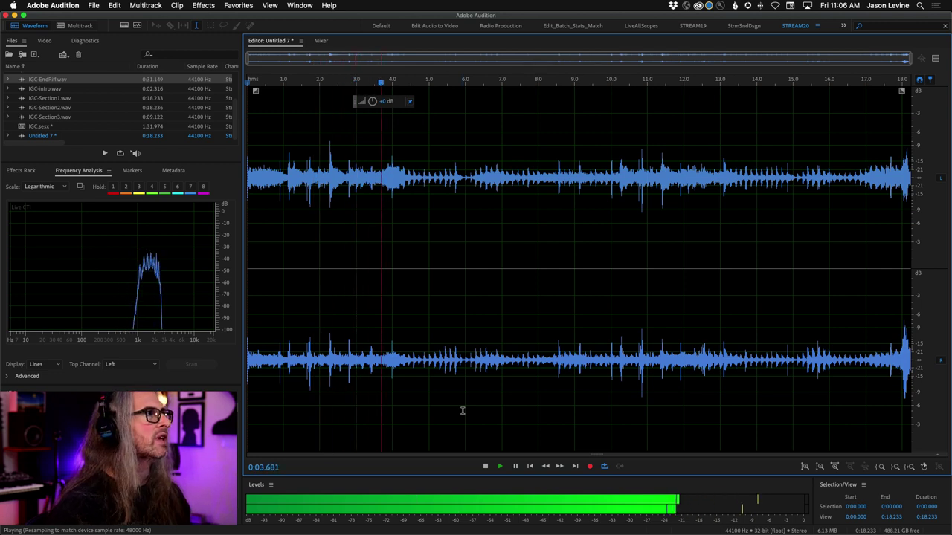
key("space")
Examine the new file's spectral display up close between about 9.6 s and 13 s, in the low frequency range.
left_click(125, 25)
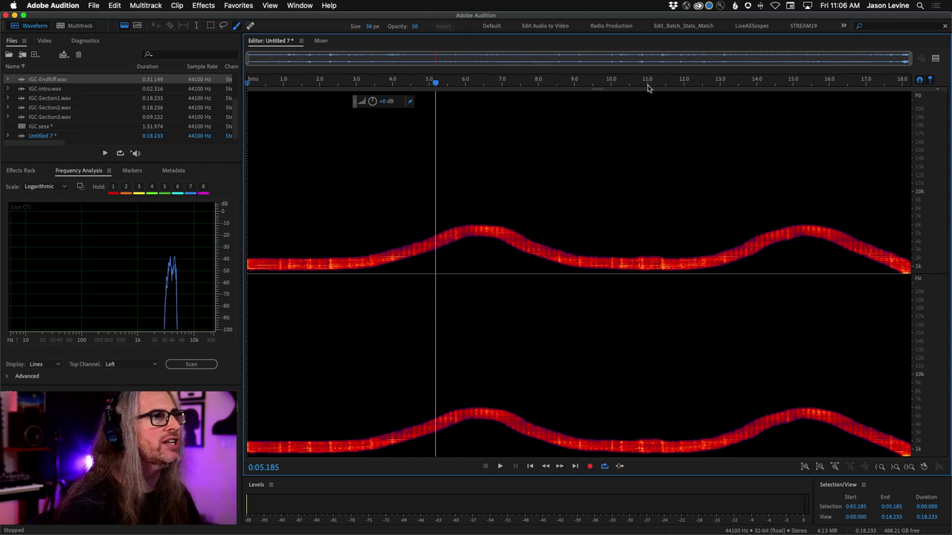
left_click_drag(596, 85, 721, 85)
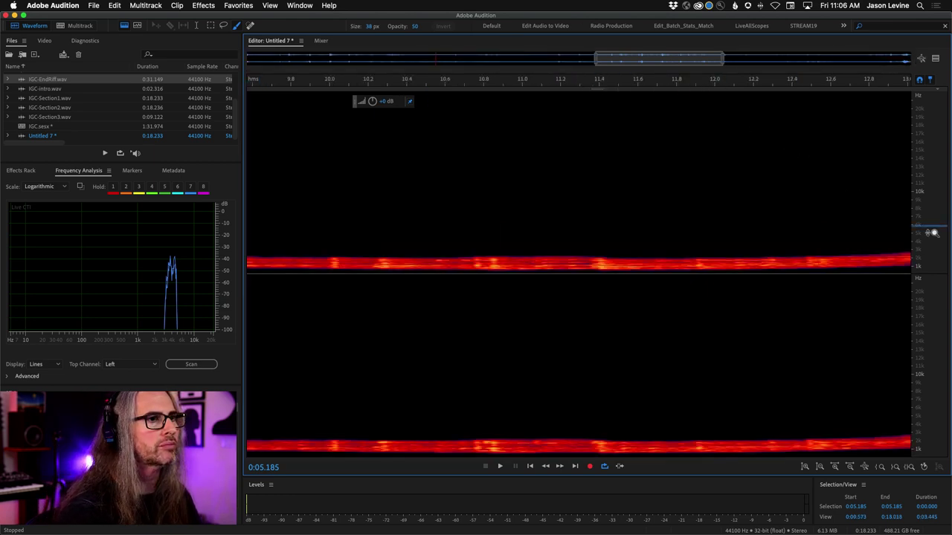
scroll(933, 255, "up", 3)
scroll(933, 267, "up", 2)
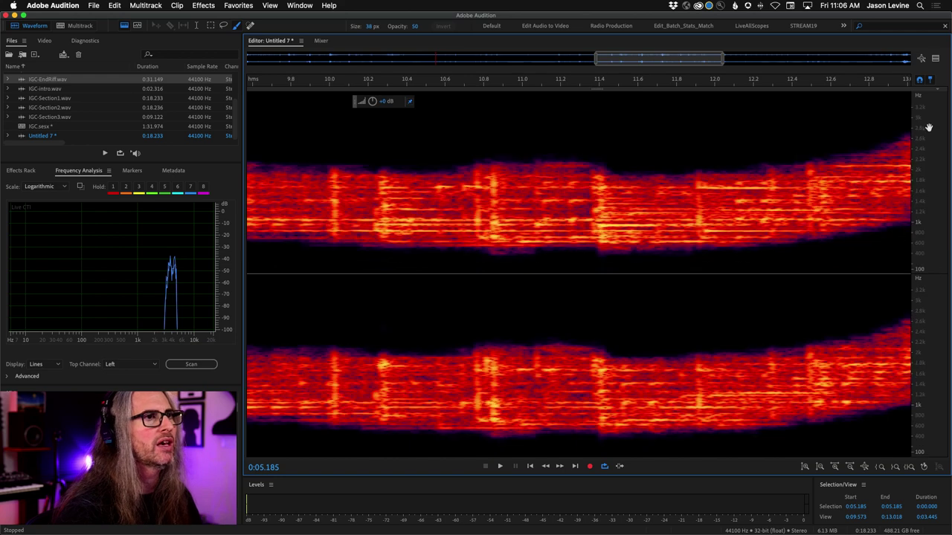
Save the extracted spectral file as IGC-SweepSection1.wav in the FF_IGC folder.
scroll(921, 268, "up", 2)
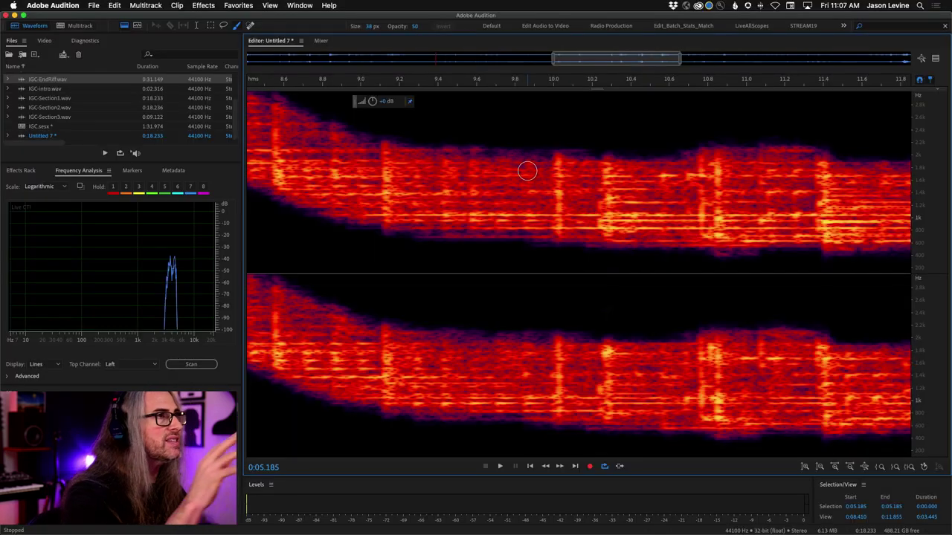
key("super+z")
key("super+z")
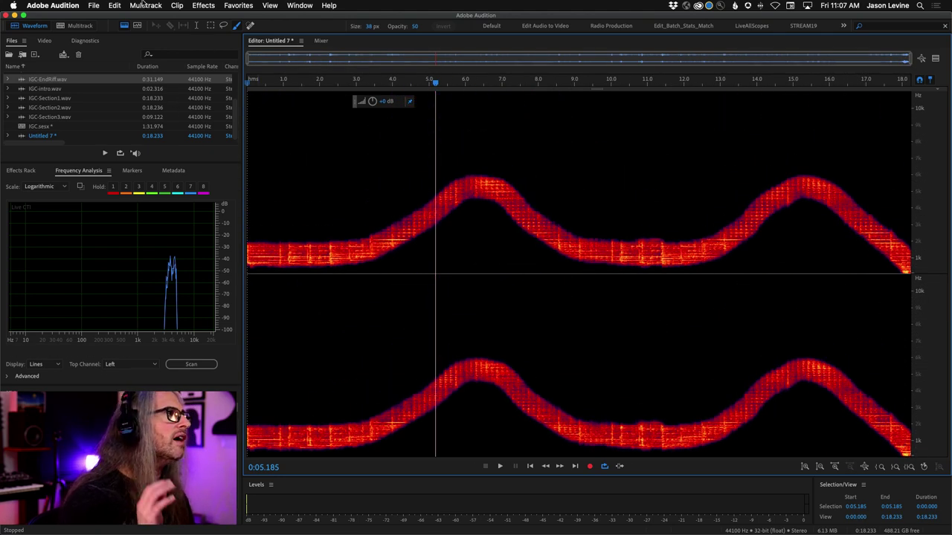
left_click(52, 5)
mouse_move(93, 5)
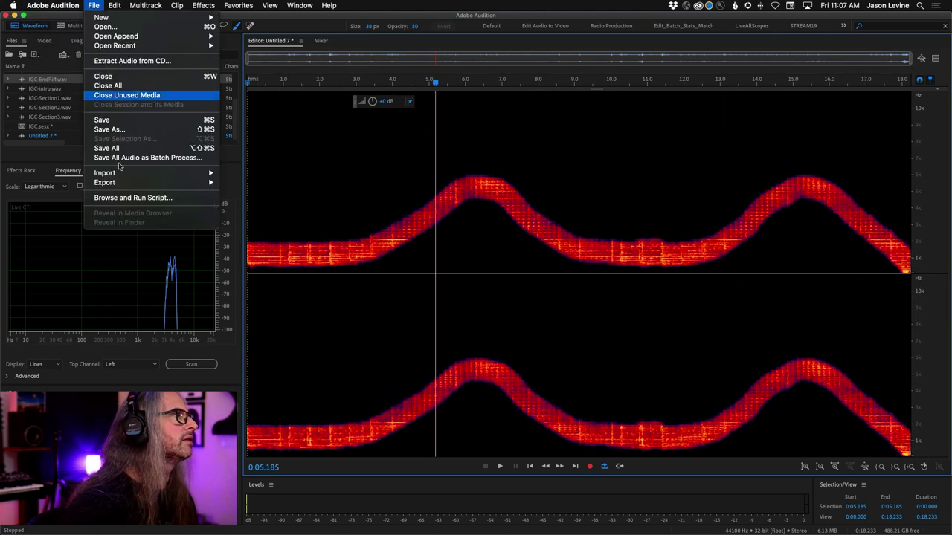
left_click(138, 130)
type("IGC-SweepSection1.wav")
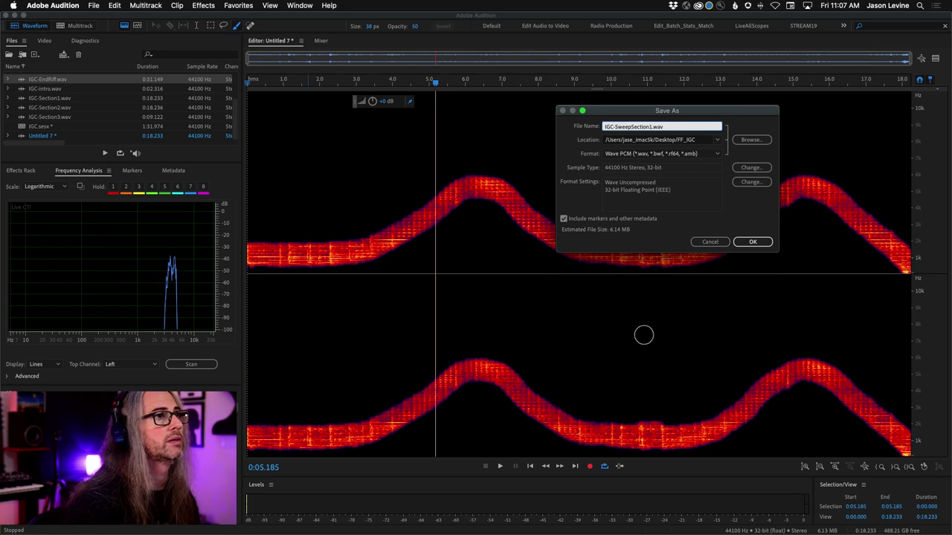
left_click(751, 242)
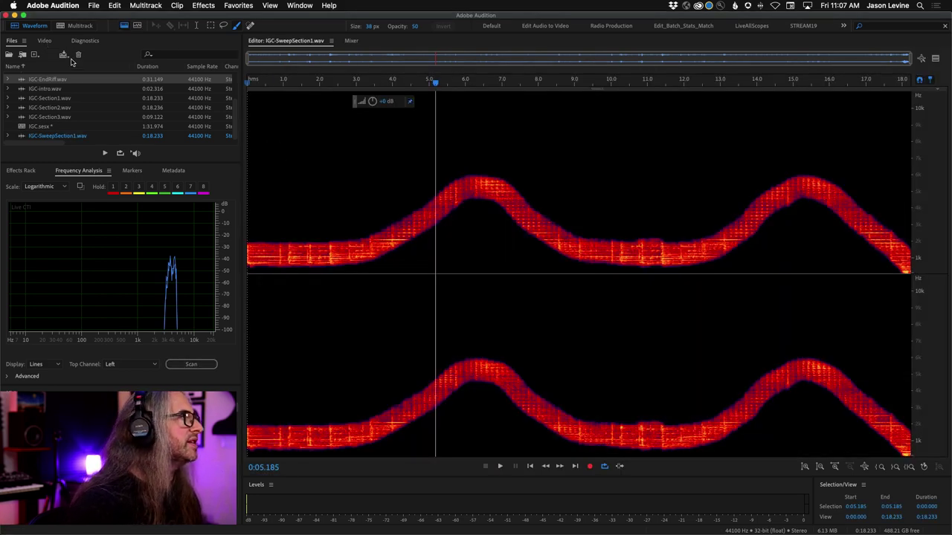
Open IGC-Section2.wav in the spectral frequency display, with the frequency scale enlarged to roughly the lowest 2 kHz.
left_click(127, 26)
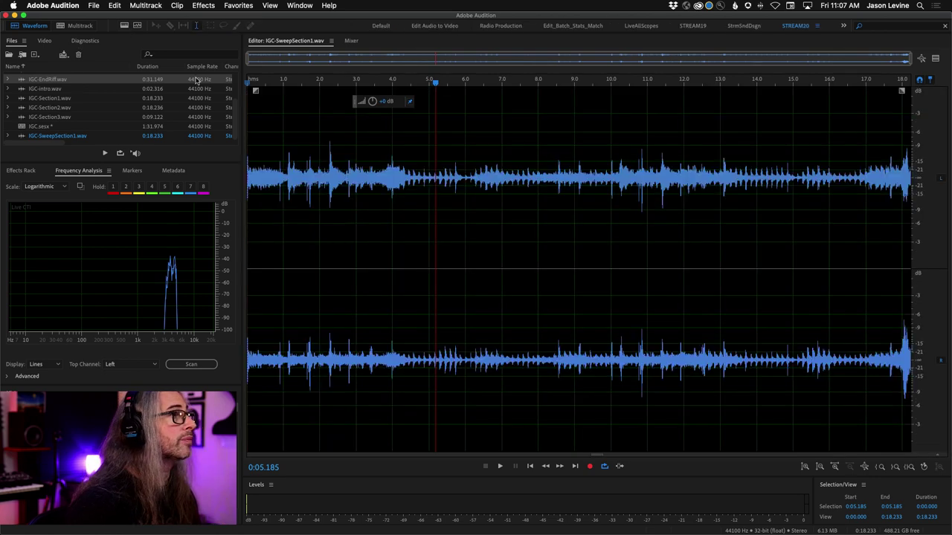
scroll(66, 102, "up", 3)
scroll(68, 122, "down", 3)
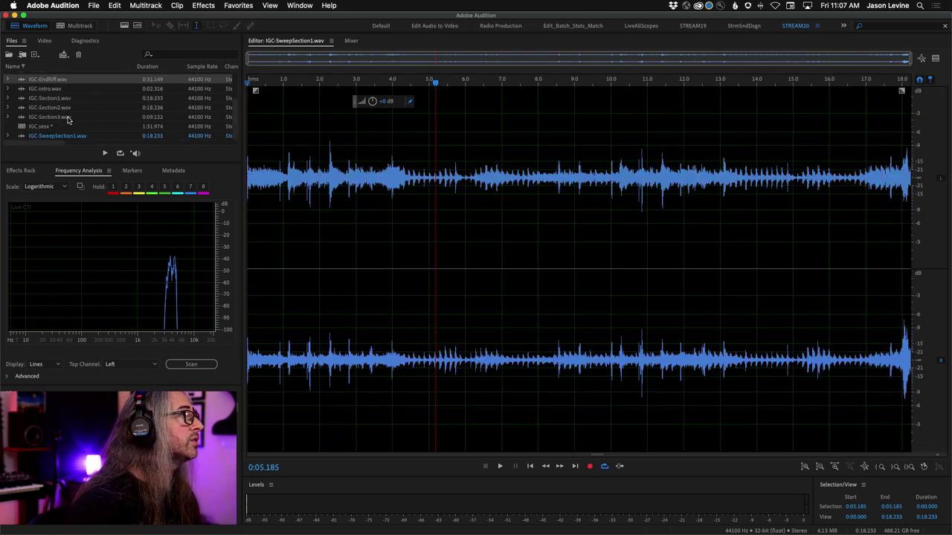
left_click(23, 108)
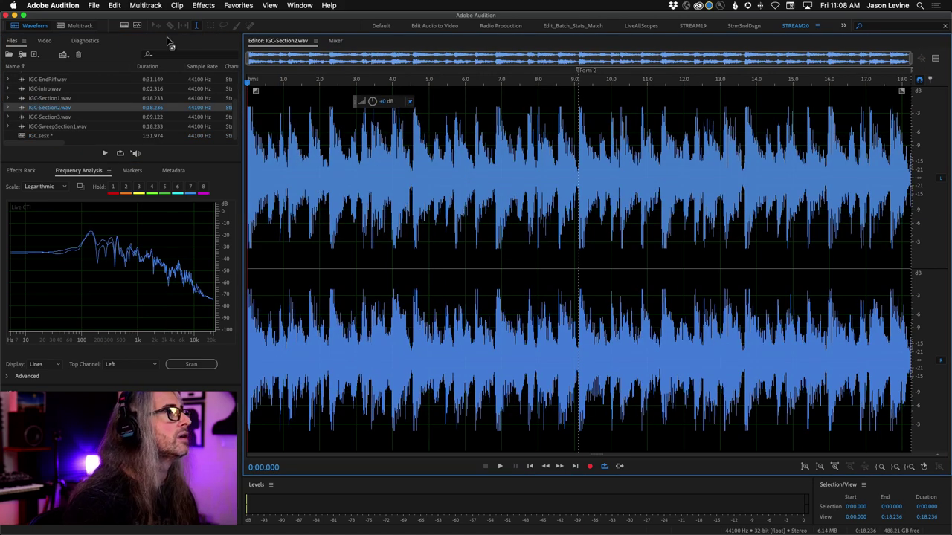
left_click(124, 25)
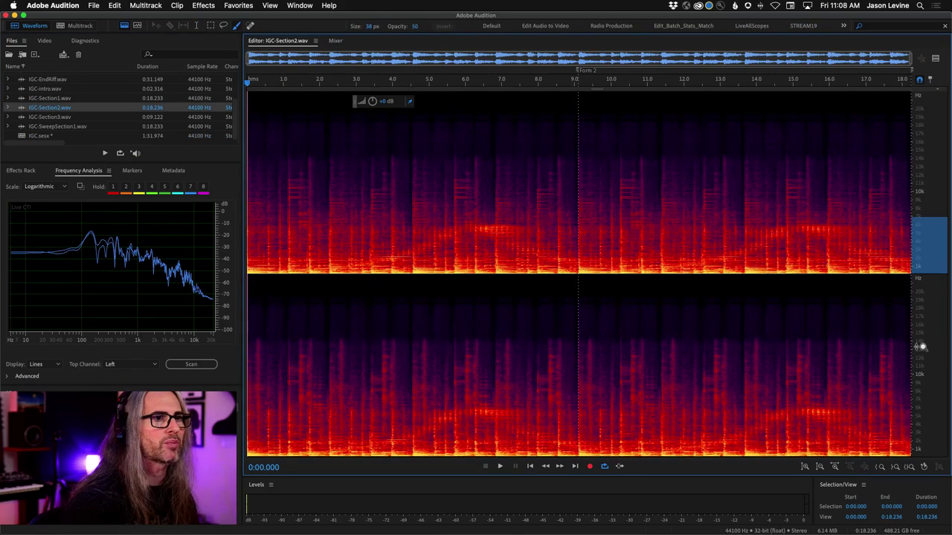
scroll(914, 383, "up", 3)
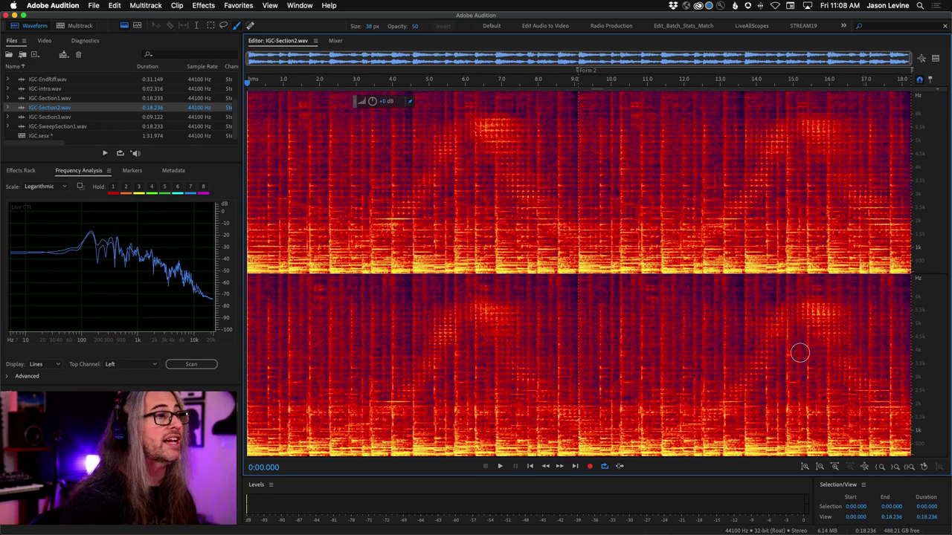
left_click_drag(935, 216, 919, 392)
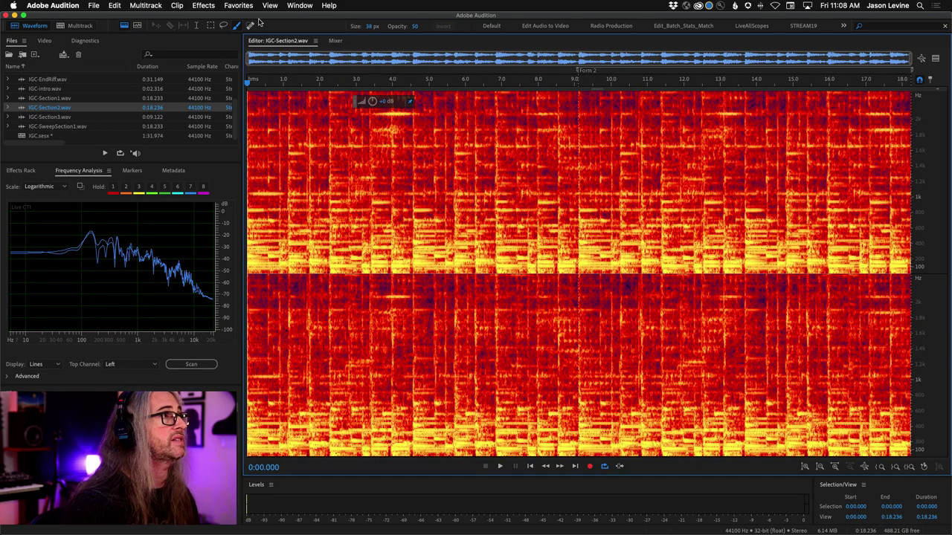
Try painting a low-frequency band and looser overlapping strokes below about 1 kHz across IGC-Section2.
mouse_move(249, 262)
left_mouse_down()
mouse_move(915, 265)
mouse_move(249, 256)
left_mouse_up()
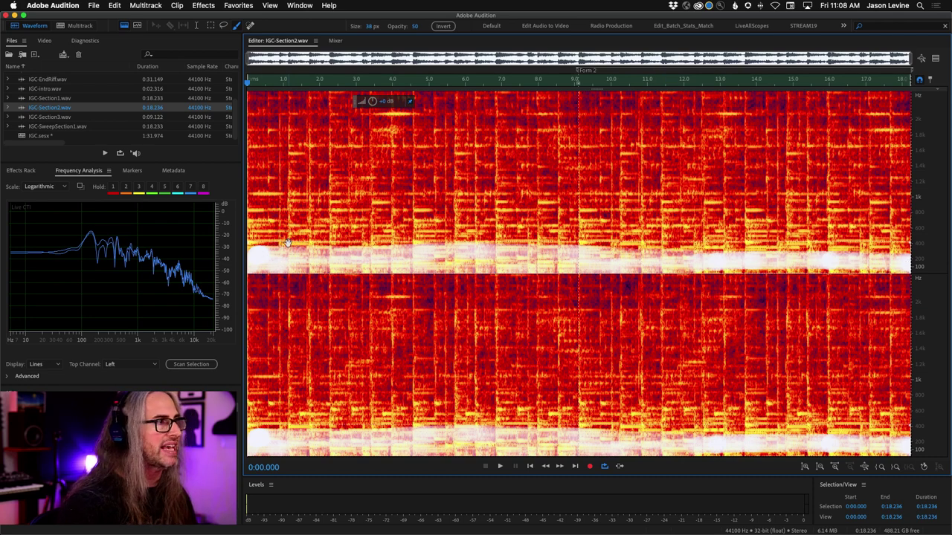
mouse_move(314, 220)
left_mouse_down()
mouse_move(370, 236)
mouse_move(404, 209)
mouse_move(694, 199)
mouse_move(753, 211)
mouse_move(779, 235)
mouse_move(495, 229)
mouse_move(418, 240)
mouse_move(697, 257)
mouse_move(420, 257)
mouse_move(512, 245)
mouse_move(788, 258)
left_mouse_up()
mouse_move(486, 218)
left_mouse_down()
mouse_move(561, 196)
mouse_move(845, 273)
mouse_move(859, 247)
mouse_move(566, 240)
left_mouse_up()
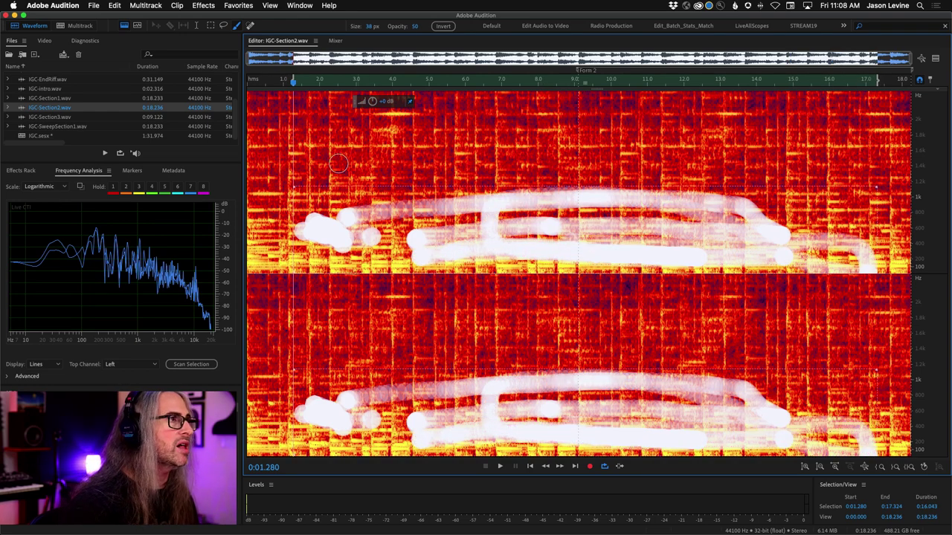
Paint a fresh spectral selection band across the whole IGC-Section2 file, covering the low frequencies up to about 500 Hz.
mouse_move(251, 265)
left_mouse_down()
mouse_move(669, 274)
mouse_move(585, 276)
left_mouse_up()
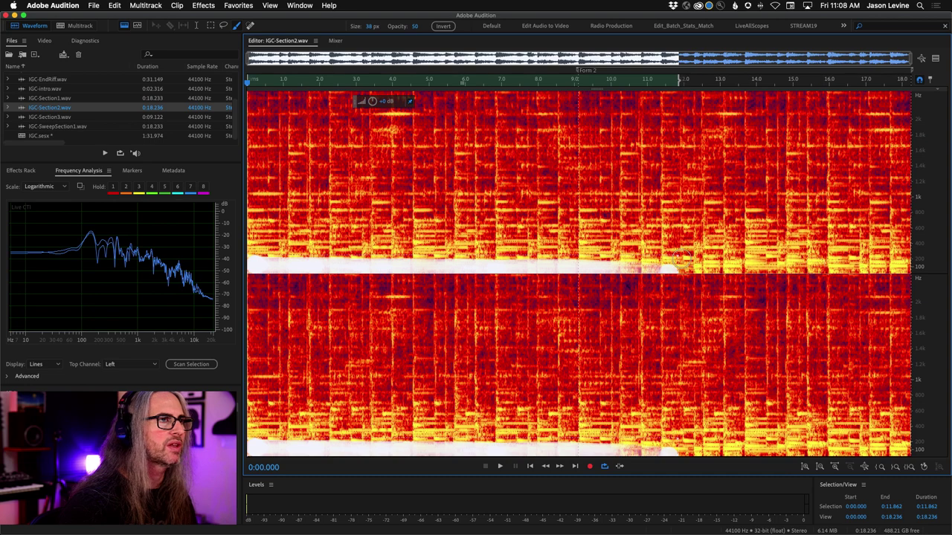
left_click_drag(676, 256, 908, 251)
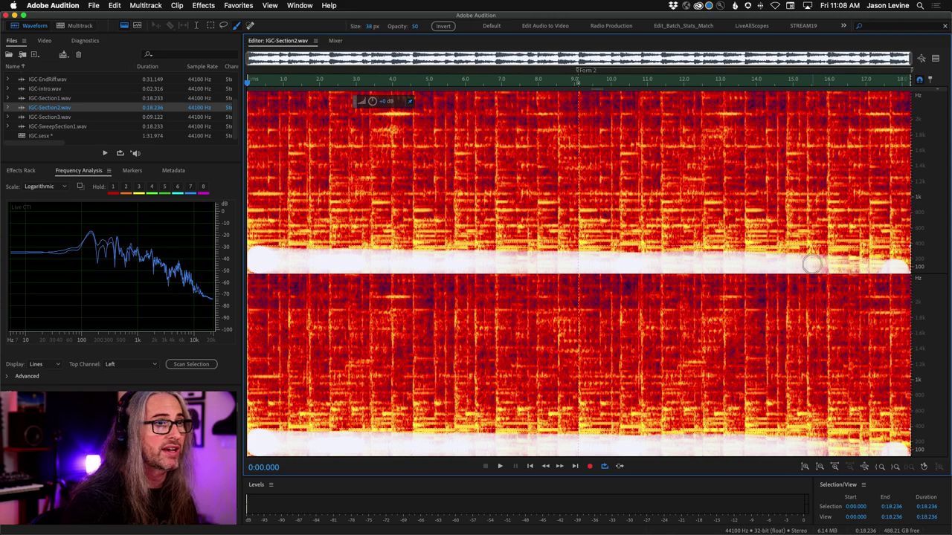
mouse_move(805, 264)
left_mouse_down()
mouse_move(915, 264)
mouse_move(265, 269)
mouse_move(245, 268)
mouse_move(914, 263)
mouse_move(237, 260)
mouse_move(918, 246)
mouse_move(249, 247)
mouse_move(286, 245)
mouse_move(933, 246)
left_mouse_up()
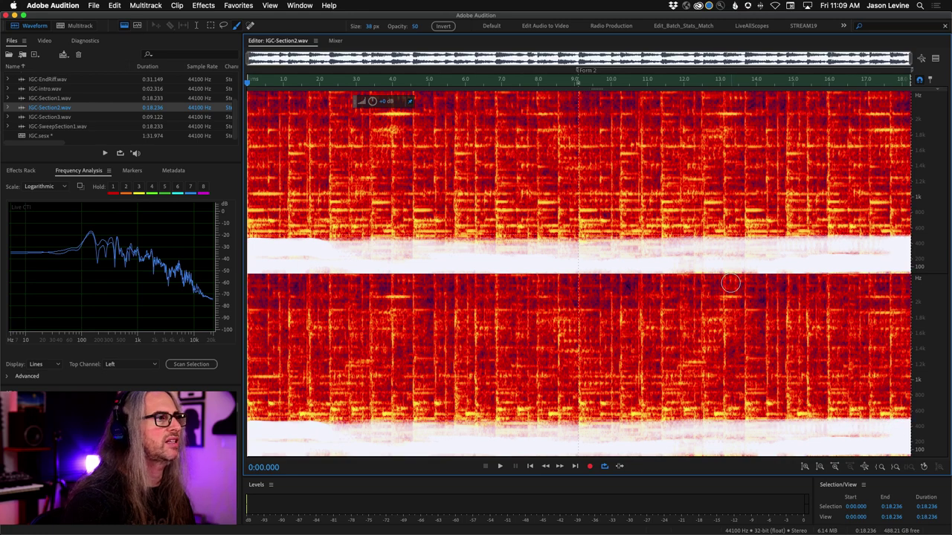
Play the painted low-frequency selection and examine its frequency range up close.
key("space")
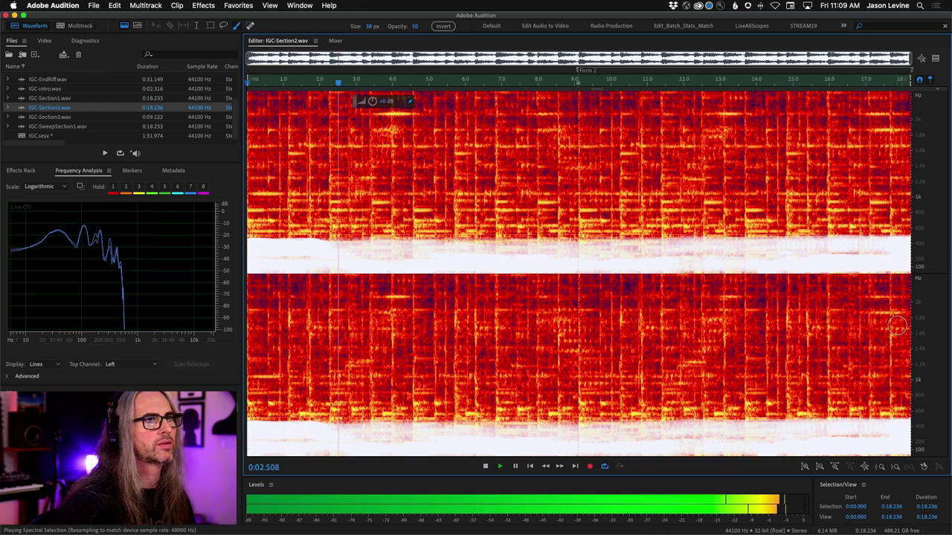
scroll(918, 276, "up", 3)
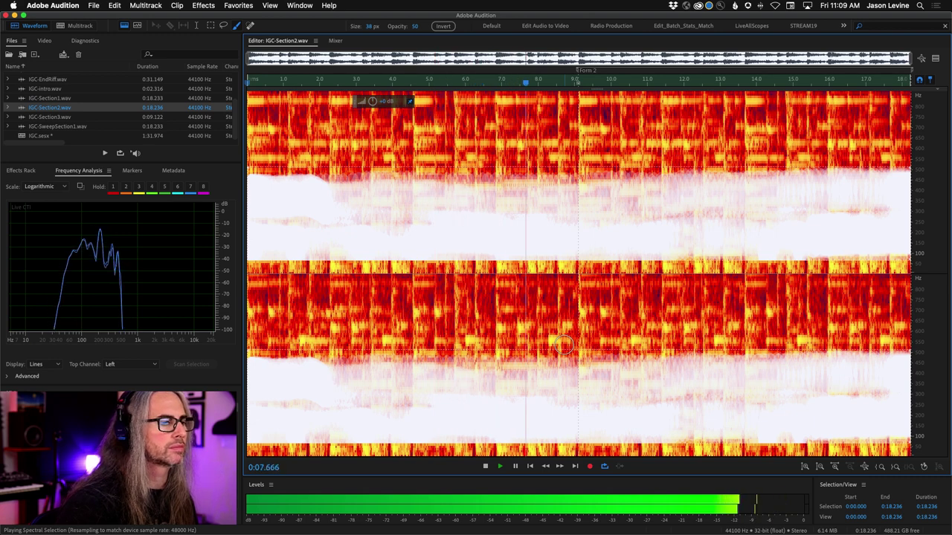
key("space")
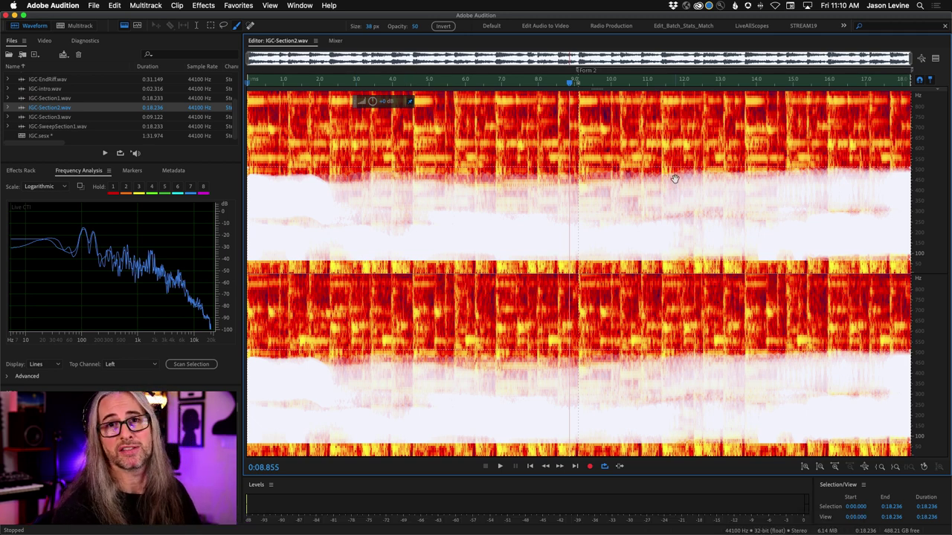
Save IGC-Section2.wav under the new name IGC-RhythmSectionFreq.wav in the FF_IGC folder.
left_click(96, 5)
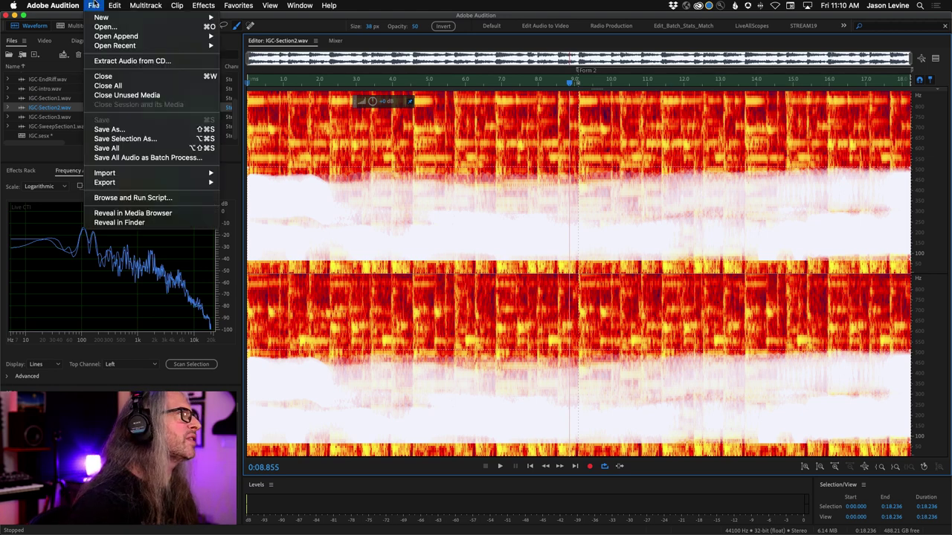
left_click(154, 130)
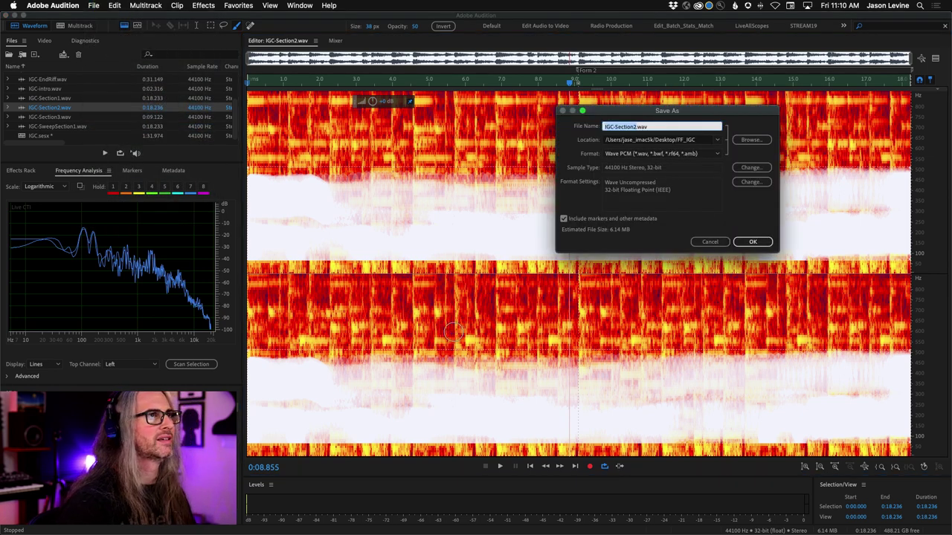
left_click(635, 127)
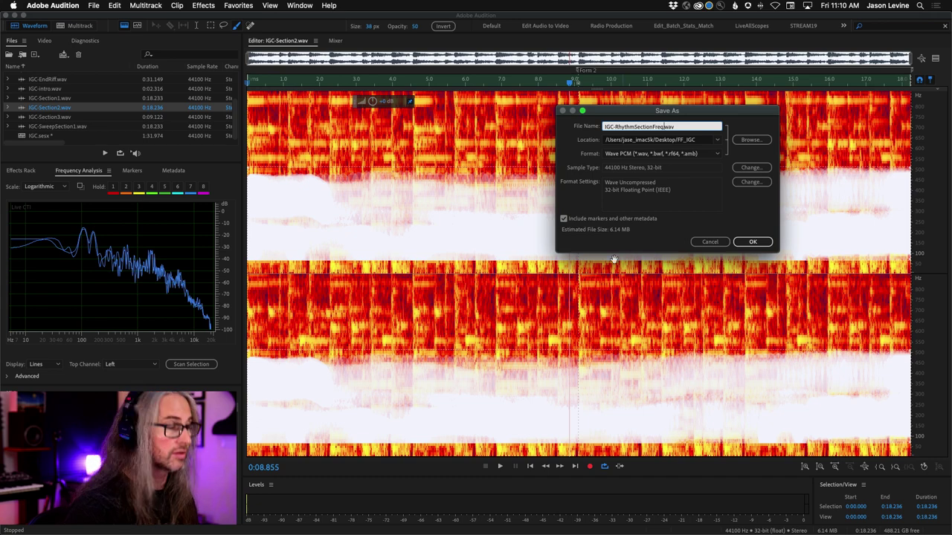
left_click(752, 241)
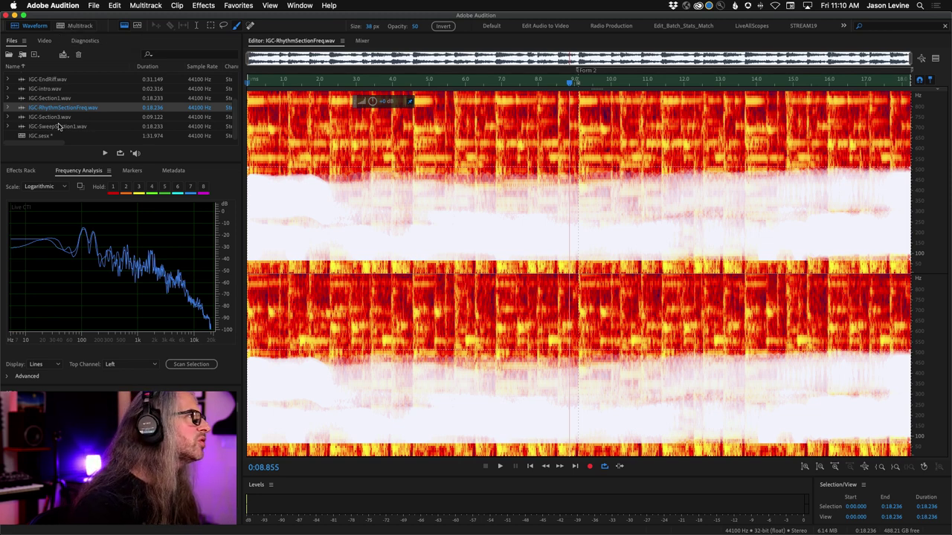
Open IGC-Break.wav in the spectral display and start playing it.
scroll(44, 105, "up", 2)
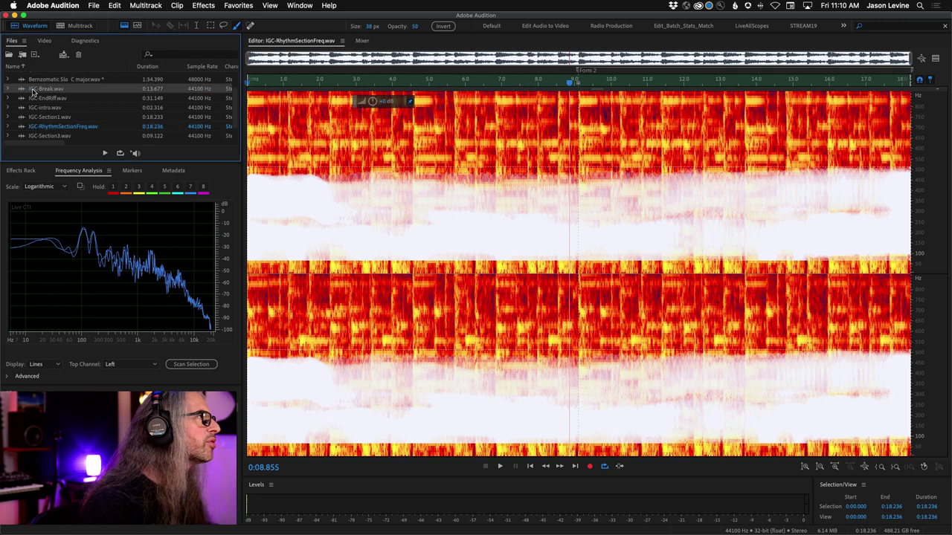
left_click(38, 90)
key("space")
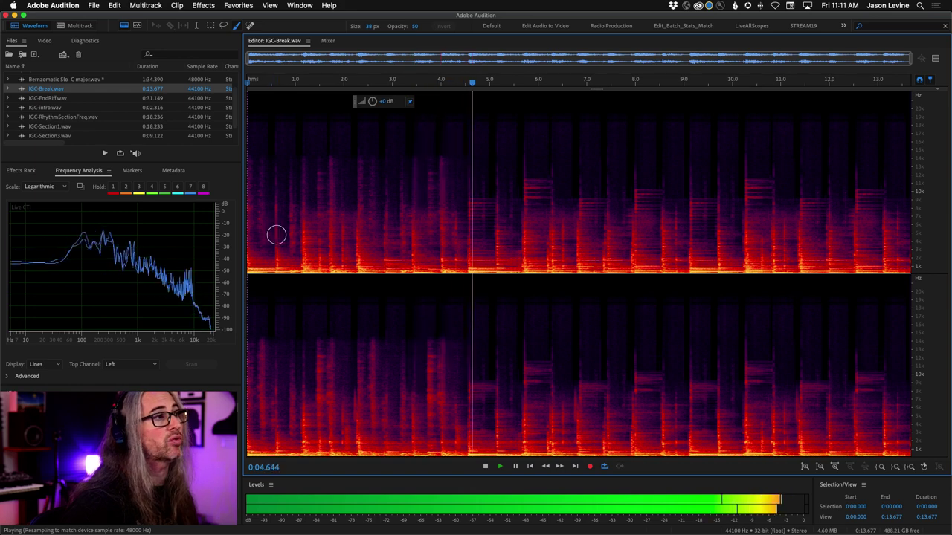
Paint a wavy spectral selection up to about 12 kHz across IGC-Break, add lower strokes beneath it, and stop playback.
mouse_move(276, 235)
left_mouse_down()
mouse_move(309, 191)
mouse_move(315, 219)
mouse_move(334, 197)
mouse_move(390, 212)
mouse_move(428, 183)
mouse_move(435, 231)
mouse_move(469, 207)
mouse_move(500, 233)
mouse_move(524, 219)
mouse_move(550, 233)
mouse_move(573, 215)
mouse_move(594, 230)
mouse_move(630, 217)
mouse_move(649, 228)
mouse_move(676, 210)
mouse_move(690, 234)
mouse_move(701, 211)
mouse_move(715, 233)
mouse_move(724, 205)
mouse_move(750, 226)
mouse_move(751, 241)
mouse_move(803, 209)
mouse_move(821, 231)
mouse_move(836, 205)
mouse_move(872, 228)
mouse_move(872, 209)
mouse_move(909, 222)
left_mouse_up()
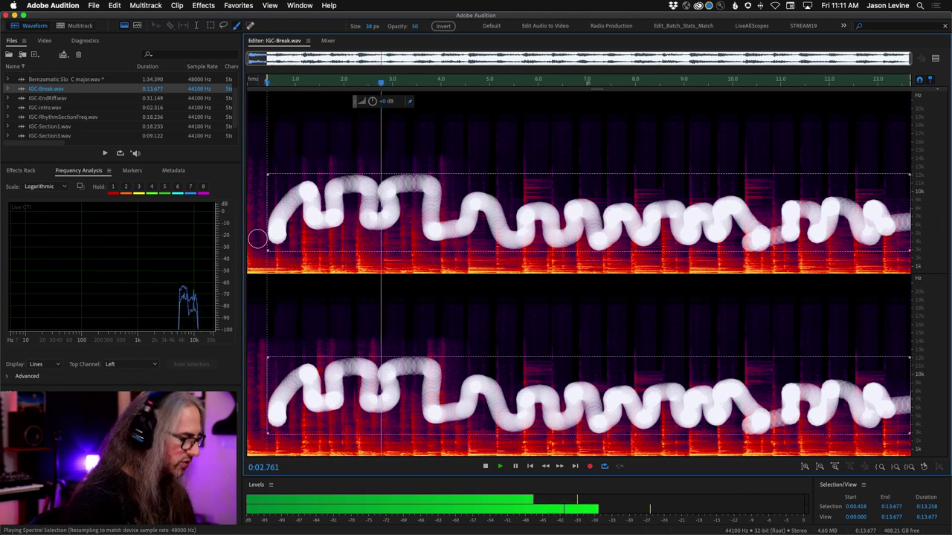
key("super+shift+a")
mouse_move(253, 232)
left_mouse_down()
mouse_move(303, 247)
mouse_move(334, 230)
mouse_move(385, 252)
mouse_move(436, 253)
mouse_move(553, 232)
mouse_move(637, 252)
mouse_move(768, 255)
mouse_move(872, 237)
left_mouse_up()
mouse_move(919, 251)
left_mouse_down()
mouse_move(774, 250)
mouse_move(607, 281)
mouse_move(510, 256)
mouse_move(251, 257)
left_mouse_up()
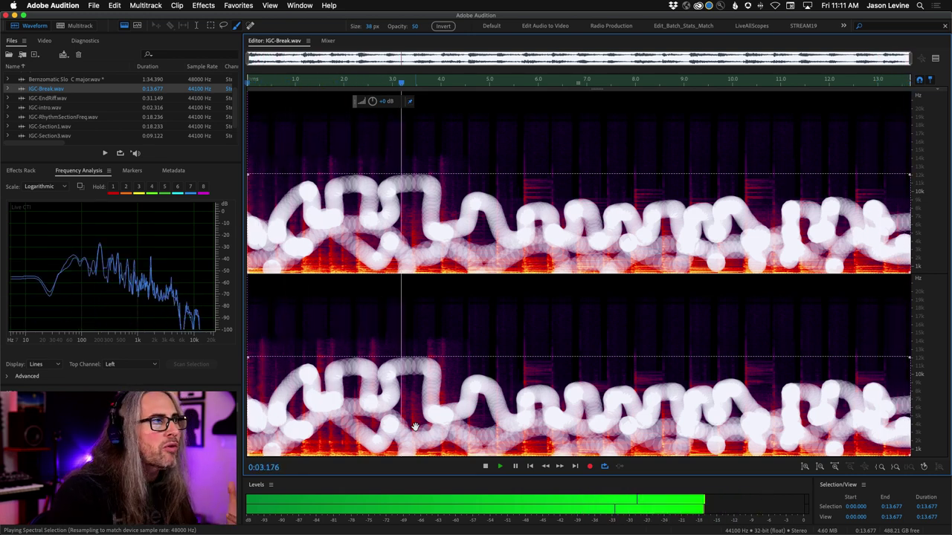
key("space")
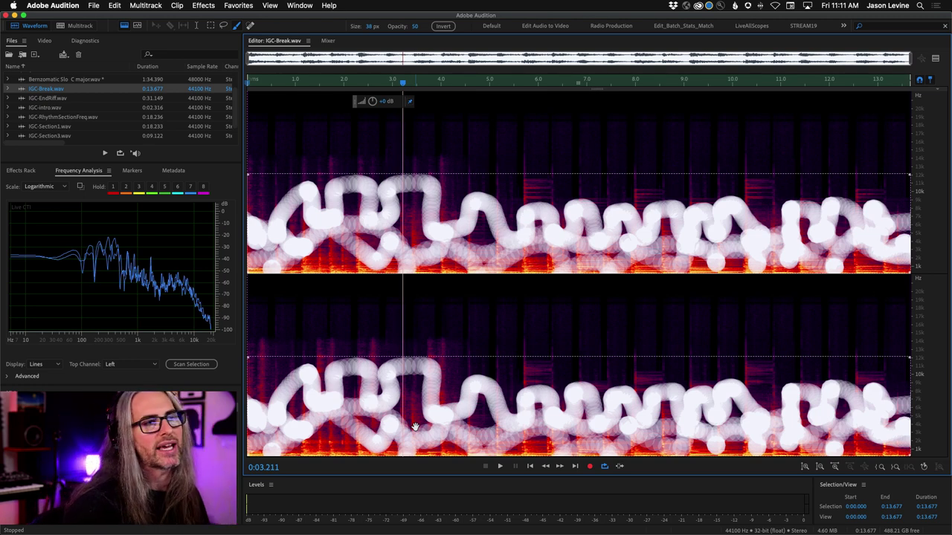
Copy the painted IGC-Break selection to a new file.
left_click(94, 5)
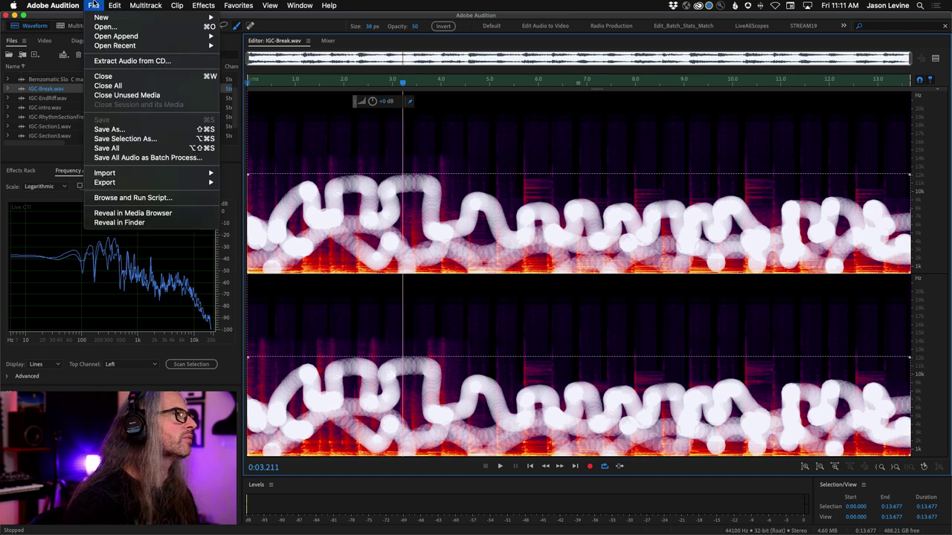
left_click(350, 245)
right_click(507, 220)
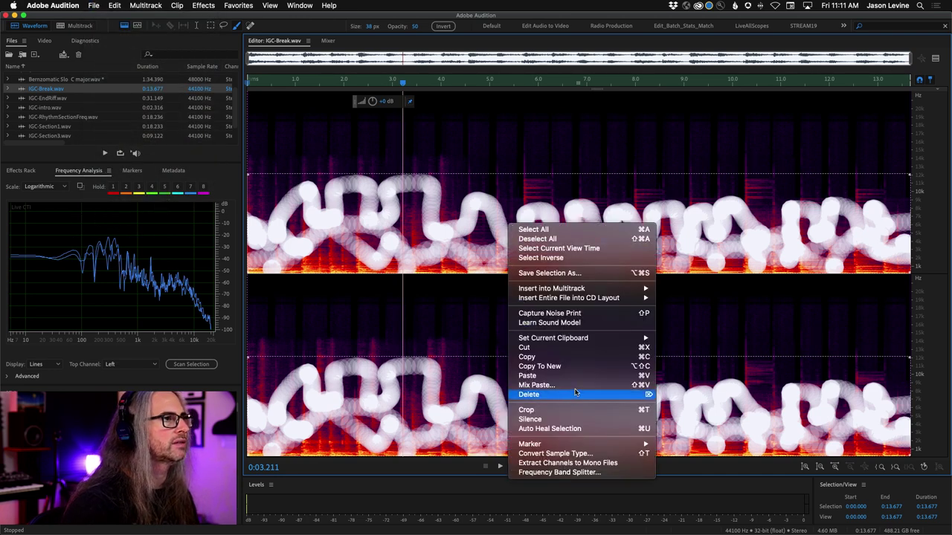
left_click(577, 366)
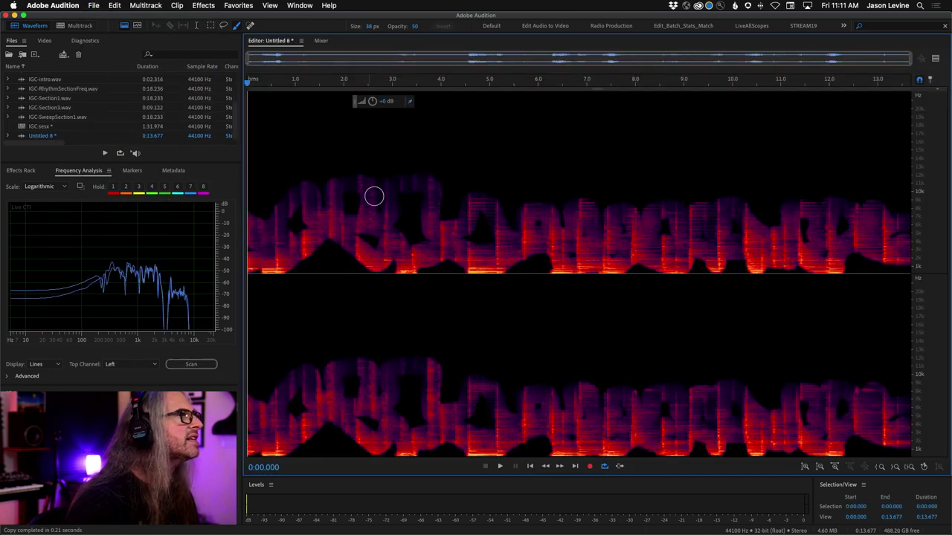
Check the file list for the newly extracted file and play it from the start.
scroll(37, 113, "up", 3)
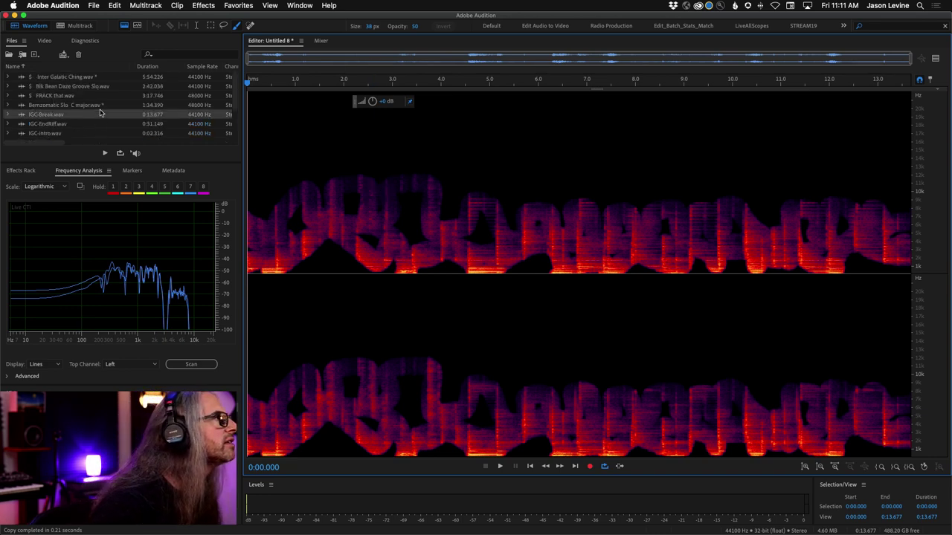
scroll(100, 112, "down", 5)
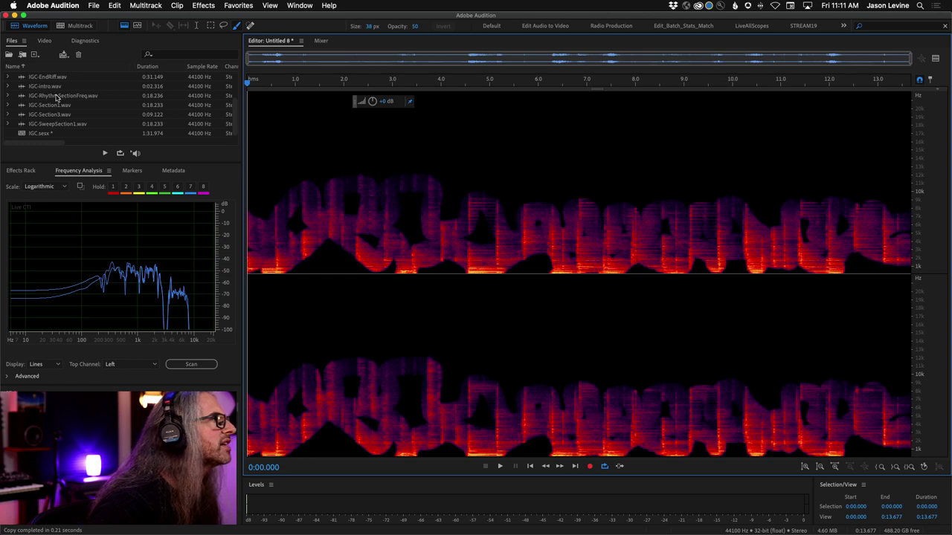
scroll(56, 97, "down", 1)
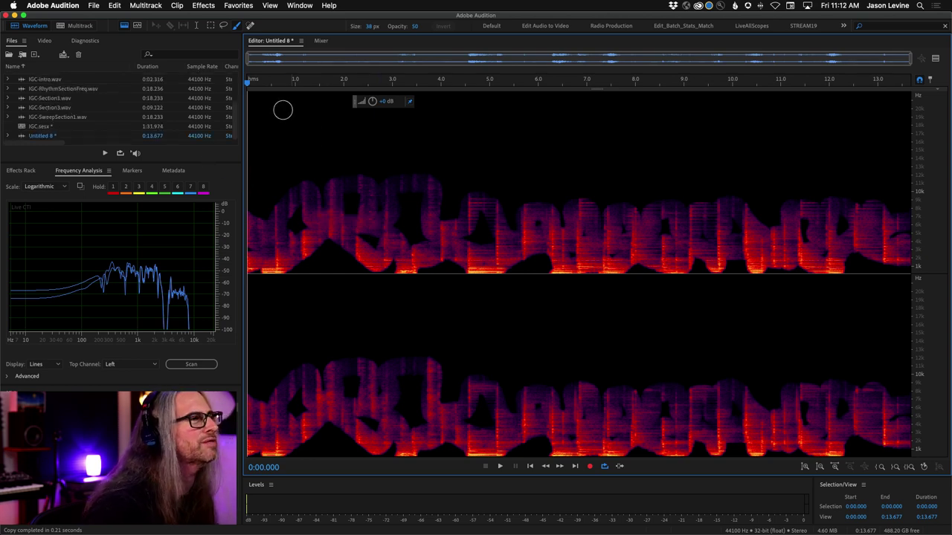
key("space")
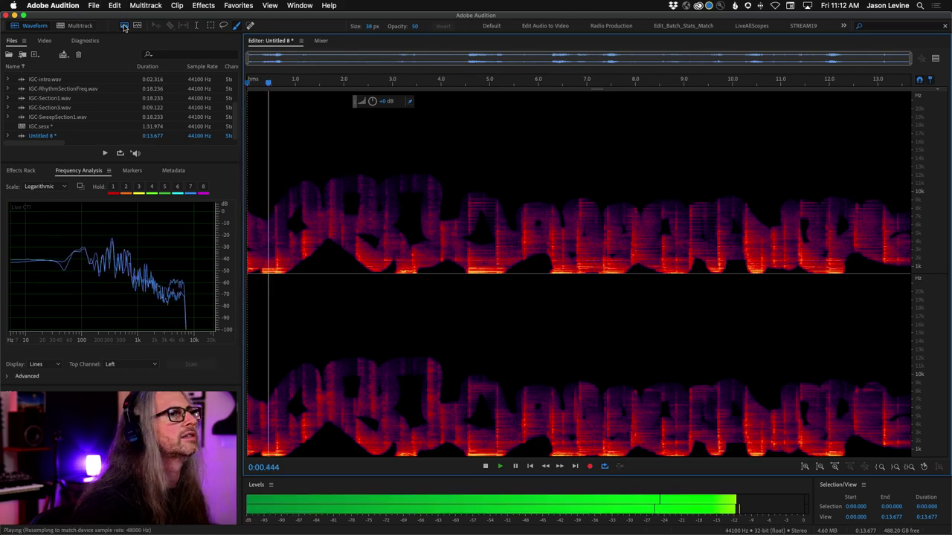
Stop playback and save the extracted break layer as IGC-BreakSweepRandom.wav in the FF_IGC folder.
key("space")
left_click(94, 5)
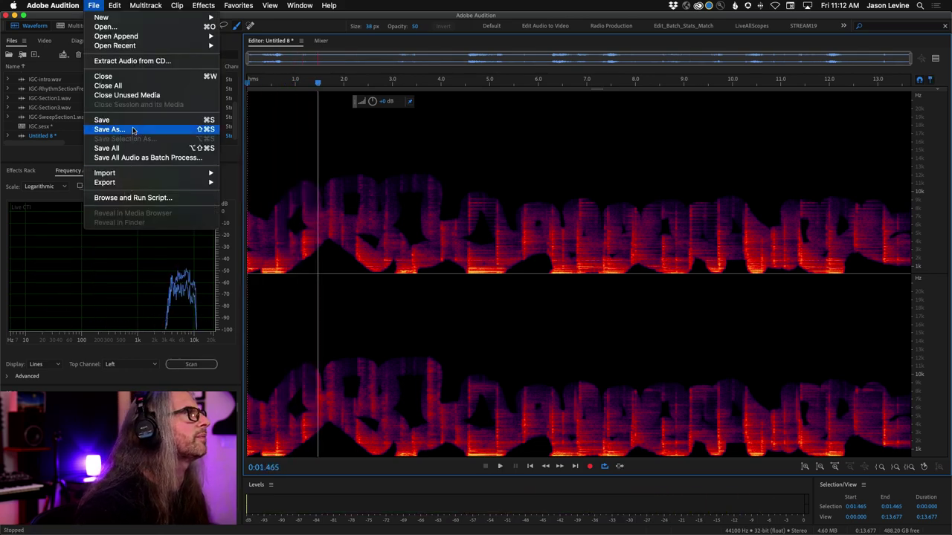
left_click(132, 129)
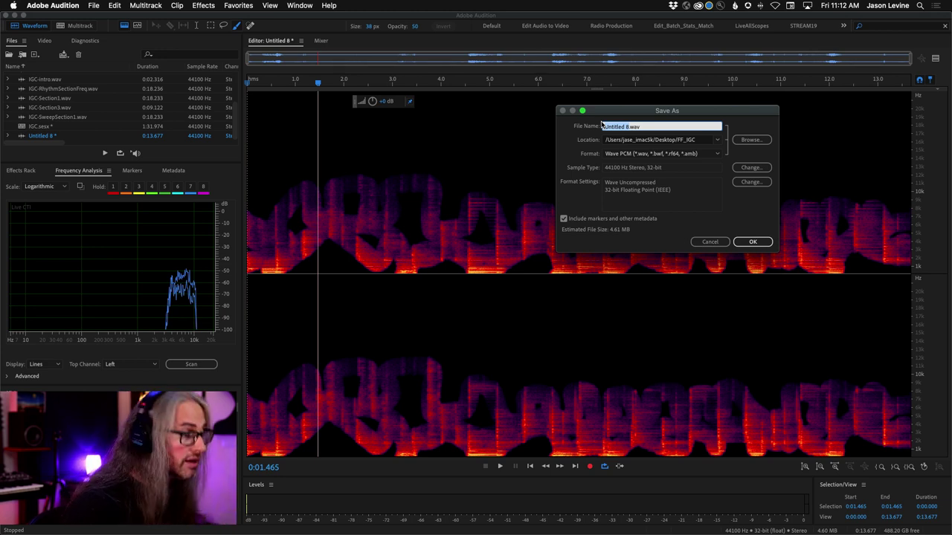
type("IG")
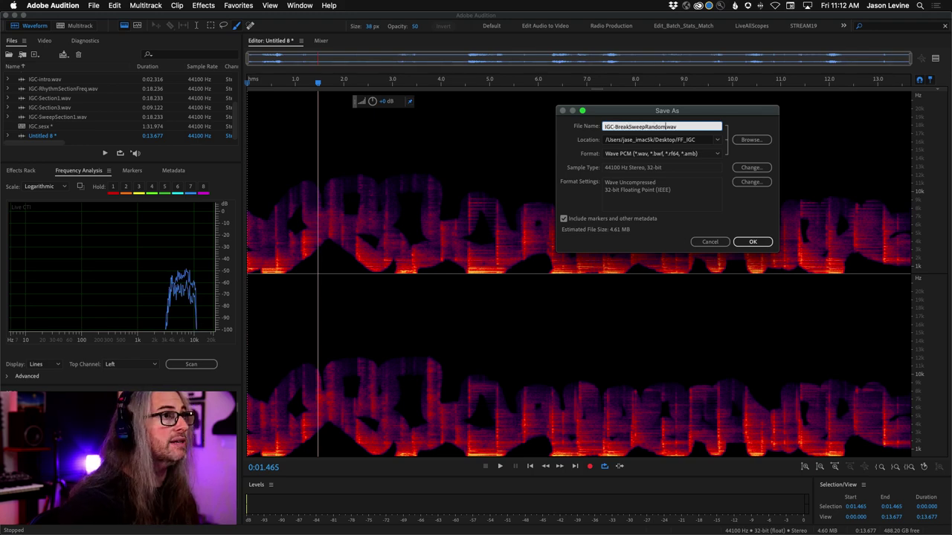
type("C-BreakSweepRandom")
key("Return")
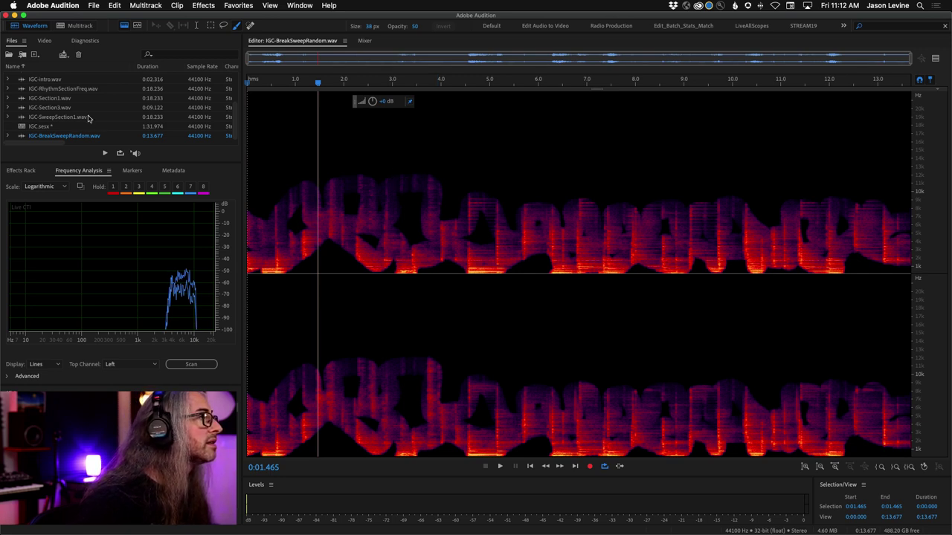
Look through the file list and open IGC-Section3.wav and IGC-Section1.wav to examine their spectral displays.
scroll(87, 117, "up", 3)
scroll(88, 117, "down", 3)
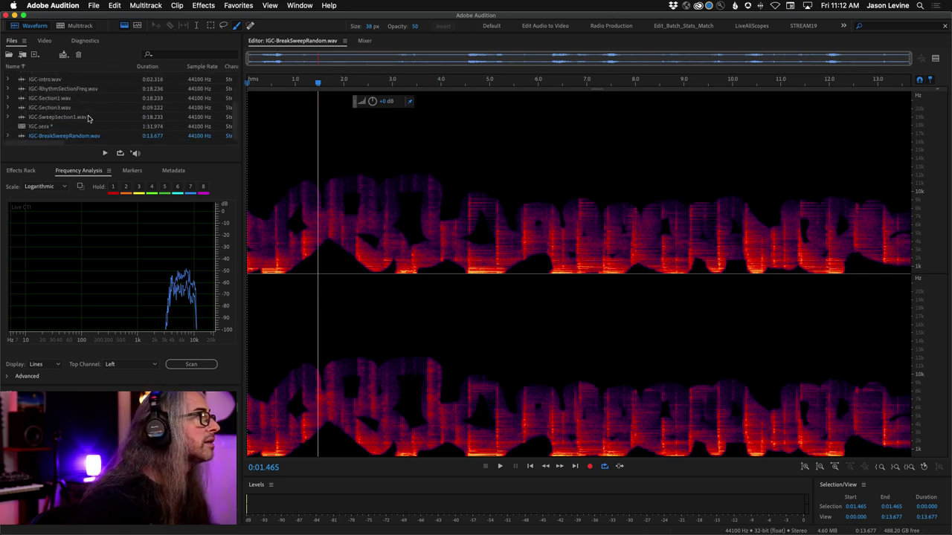
scroll(25, 119, "up", 2)
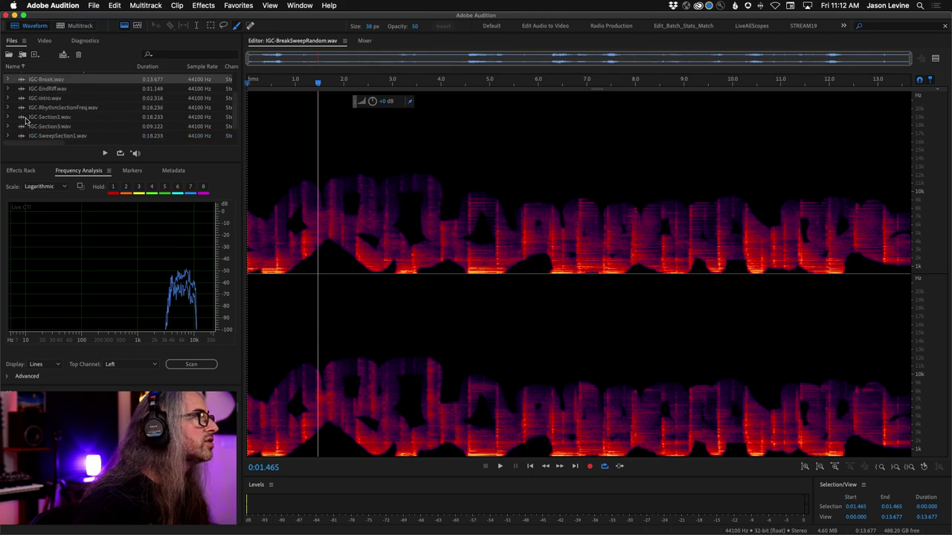
double_click(28, 126)
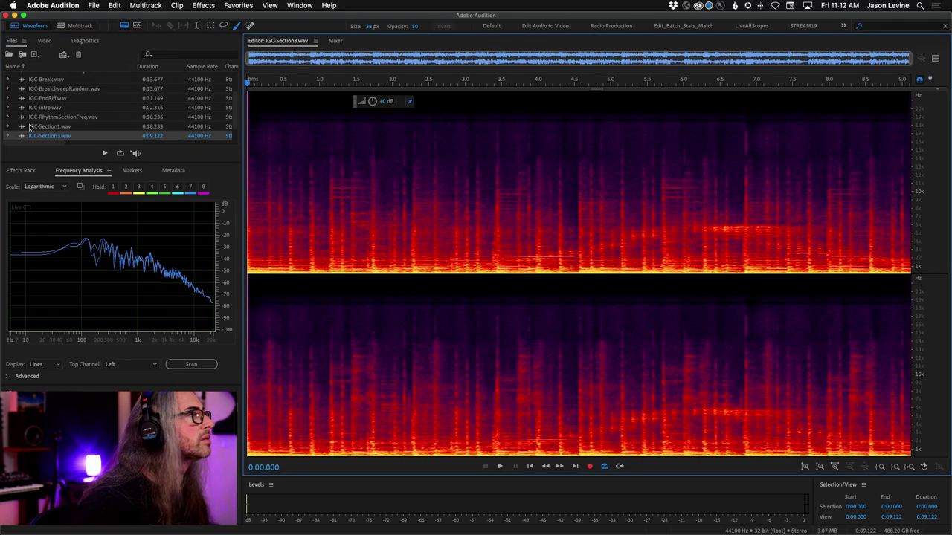
scroll(29, 128, "up", 4)
scroll(26, 116, "down", 6)
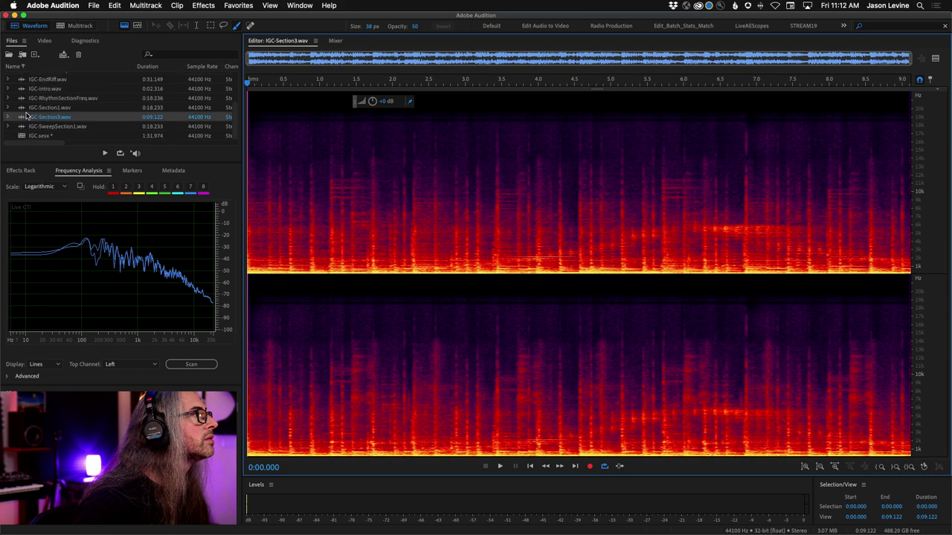
left_click_drag(235, 117, 237, 80)
scroll(87, 119, "down", 6)
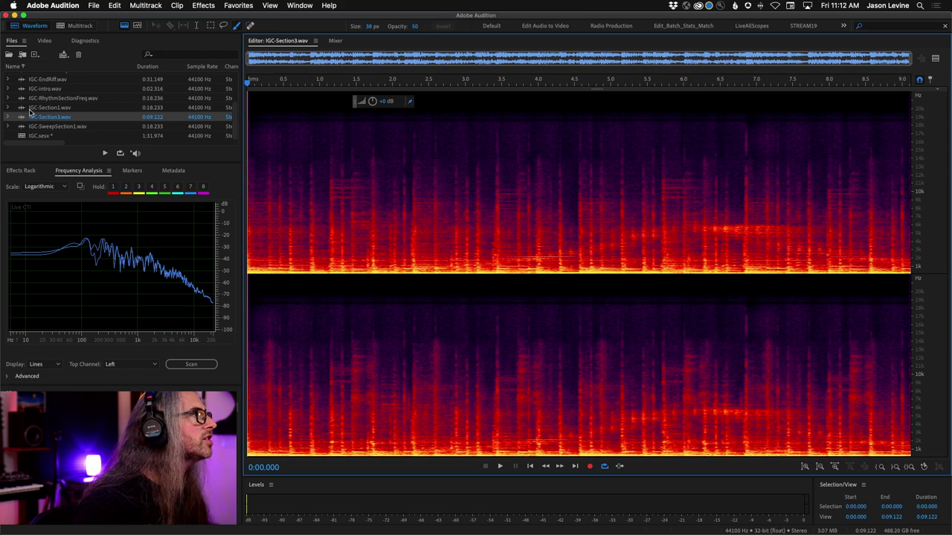
double_click(31, 109)
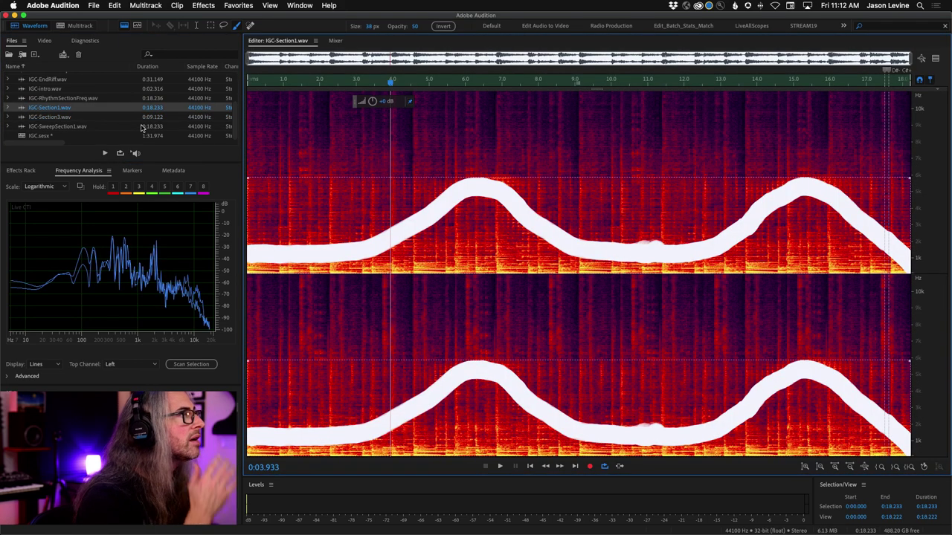
scroll(143, 128, "up", 1)
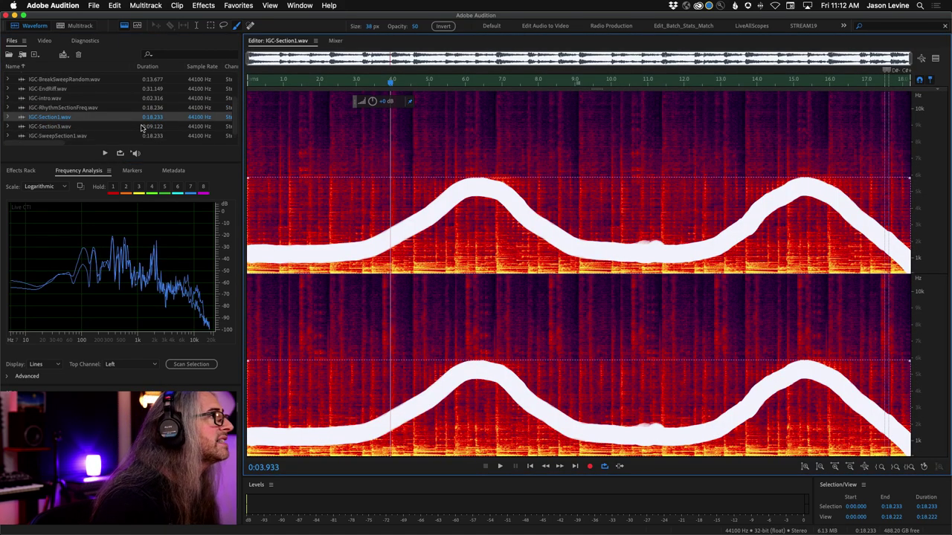
left_click(79, 5)
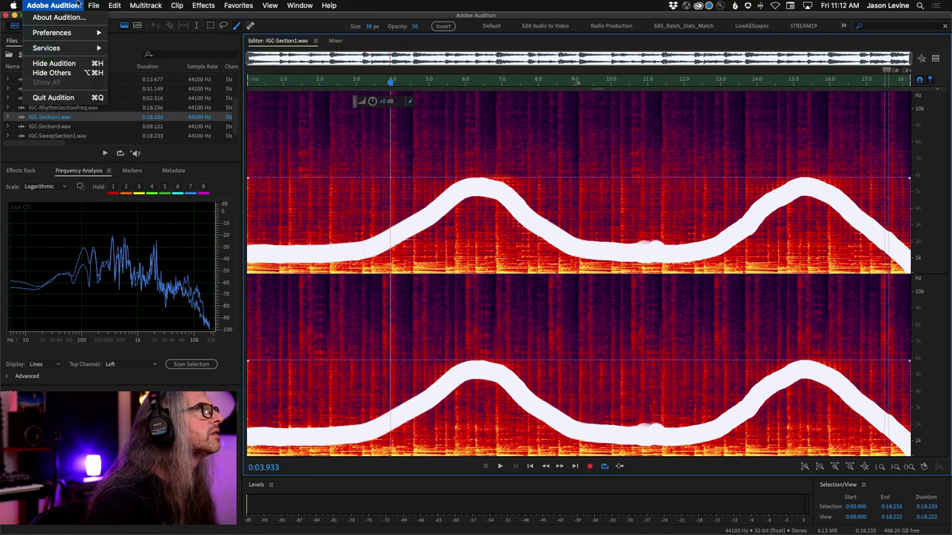
left_click(80, 58)
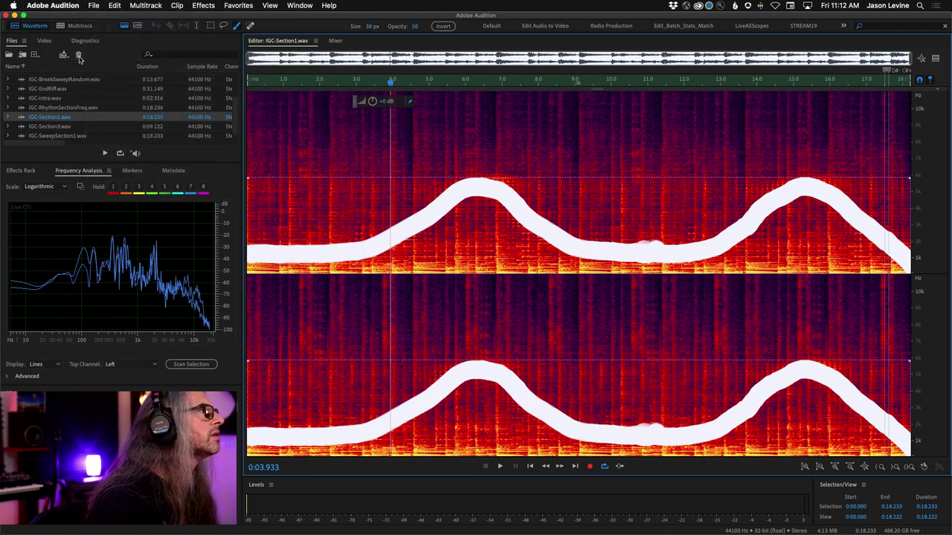
Open IGC-RhythmSectionFreq.wav and copy its painted low-frequency selection to a new file.
double_click(89, 108)
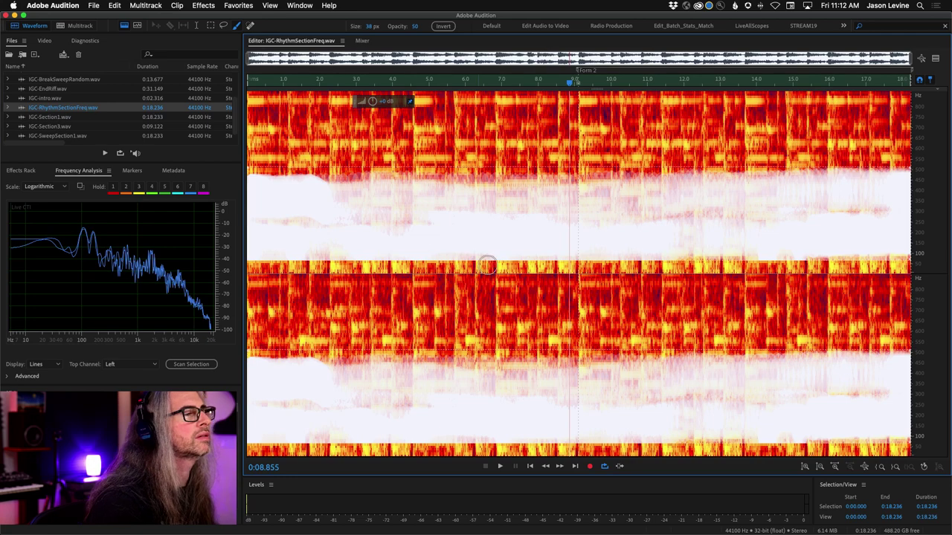
right_click(535, 204)
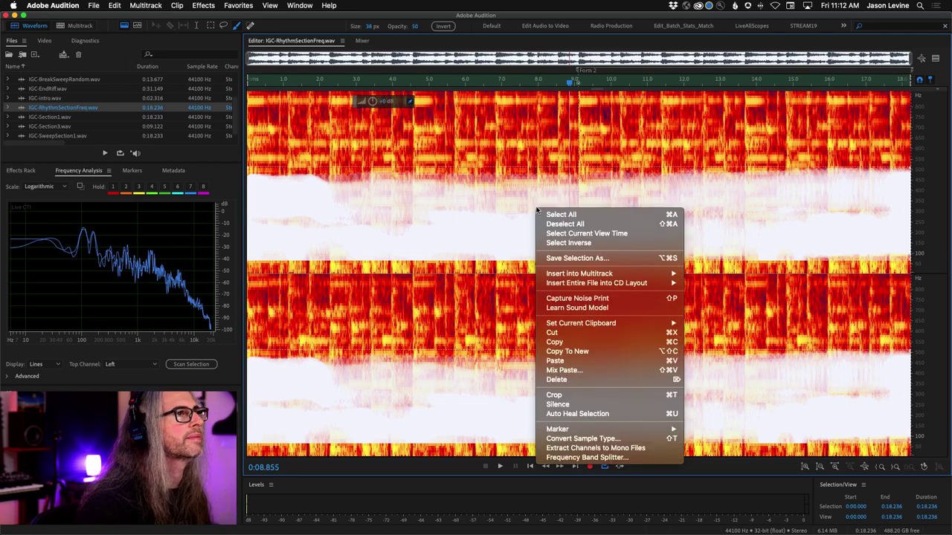
left_click(612, 355)
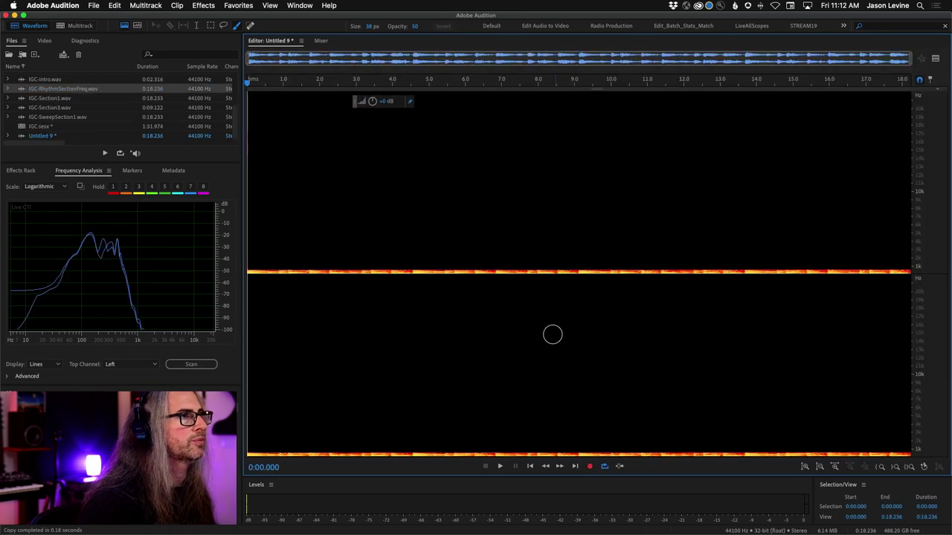
Clear the spectral selection in IGC-RhythmSectionFreq.wav and save the full file as IGC-Section2.wav, overwriting the existing file.
double_click(61, 89)
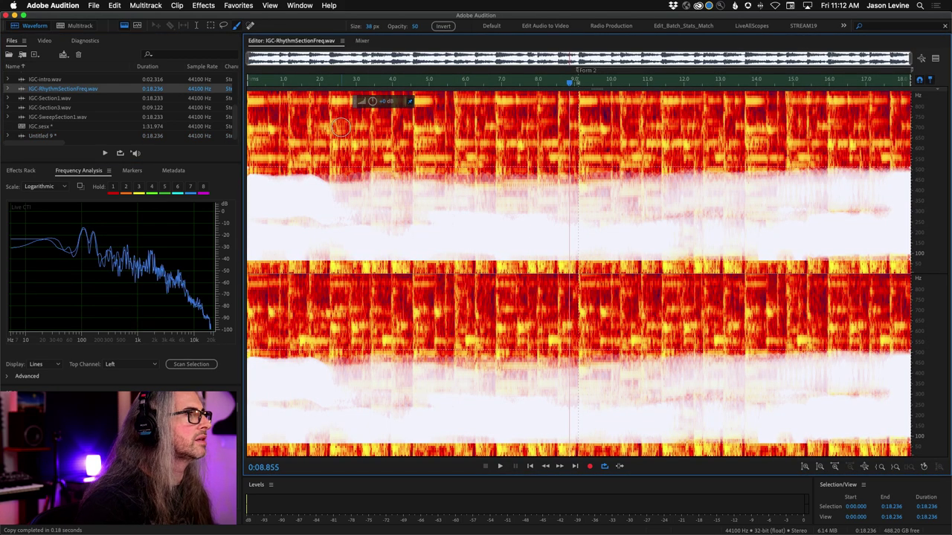
key("super+shift+a")
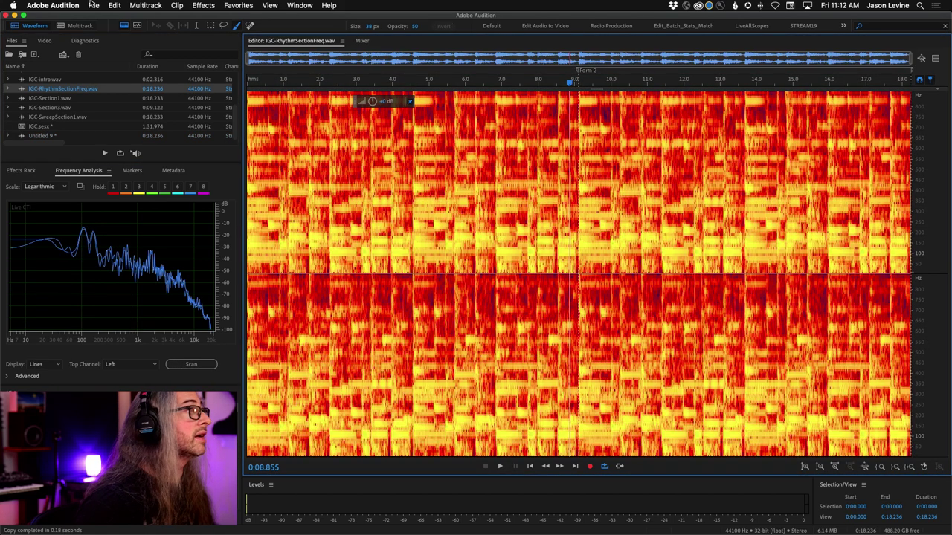
left_click(93, 5)
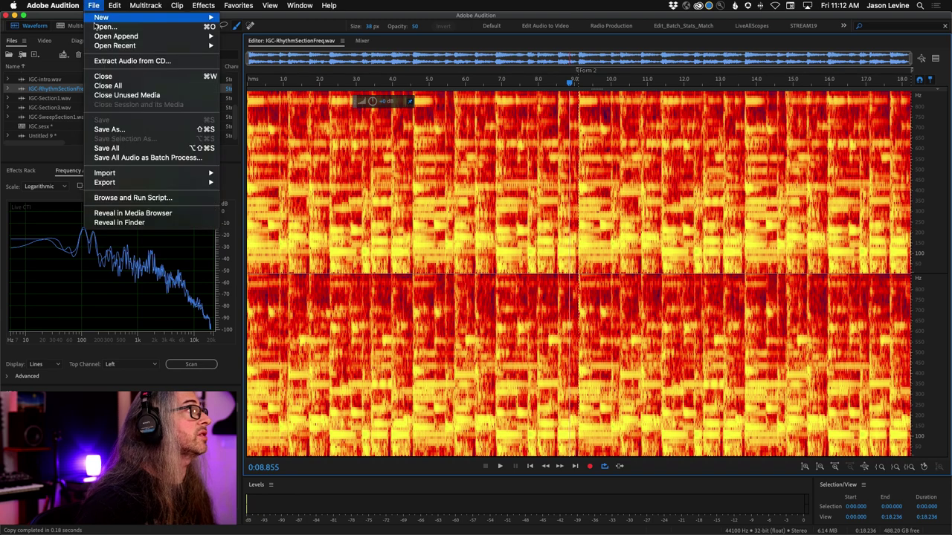
left_click(128, 131)
key("Right")
key("BackSpace")
key("BackSpace")
key("BackSpace")
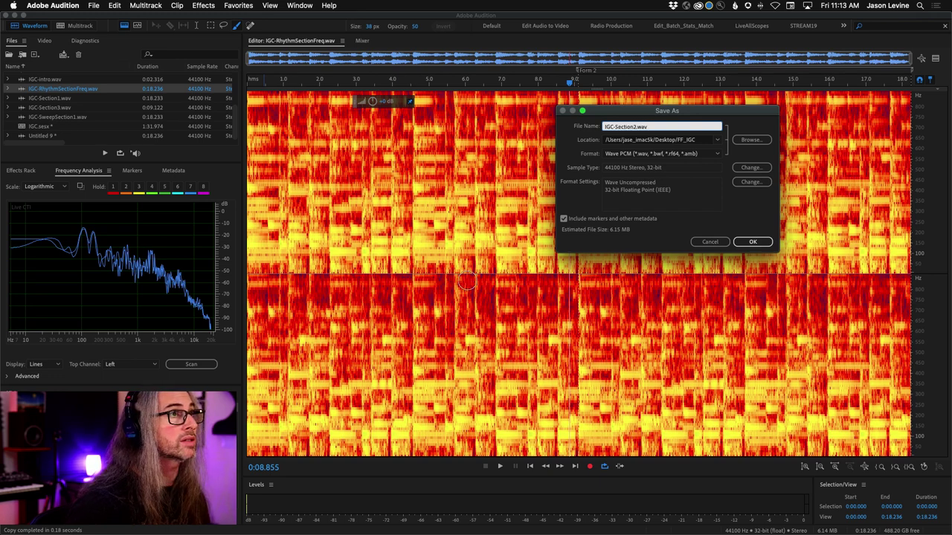
left_click(753, 241)
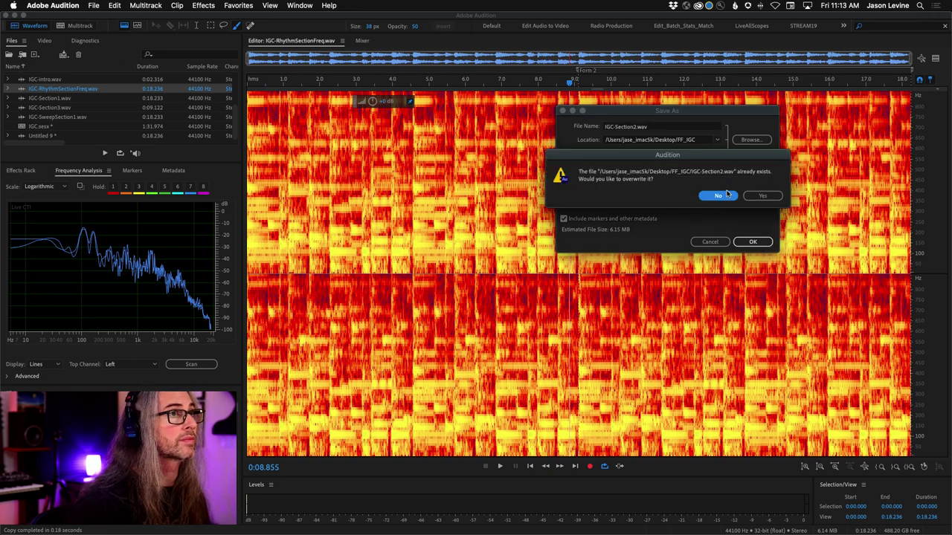
left_click(767, 197)
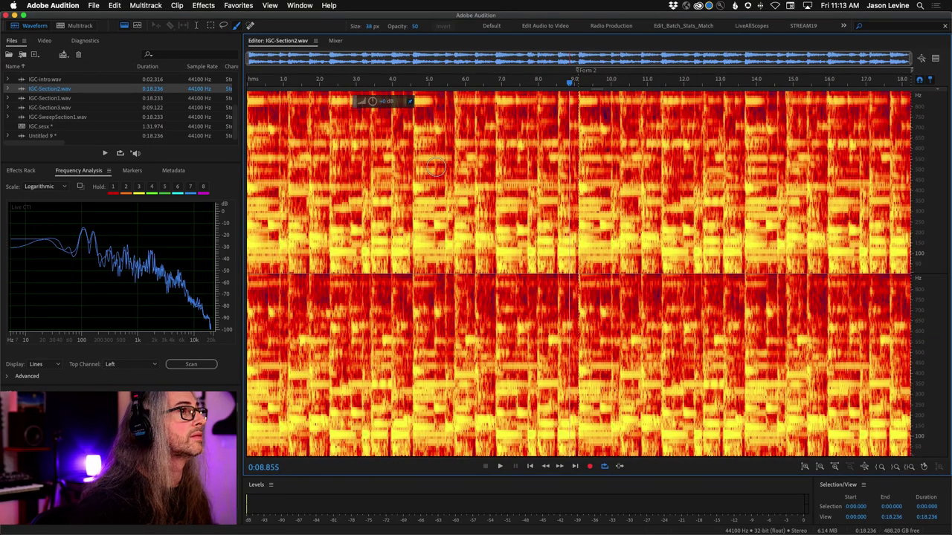
Play a bit of IGC-Section2.wav, and open and play the extracted low-frequency file for comparison.
key("space")
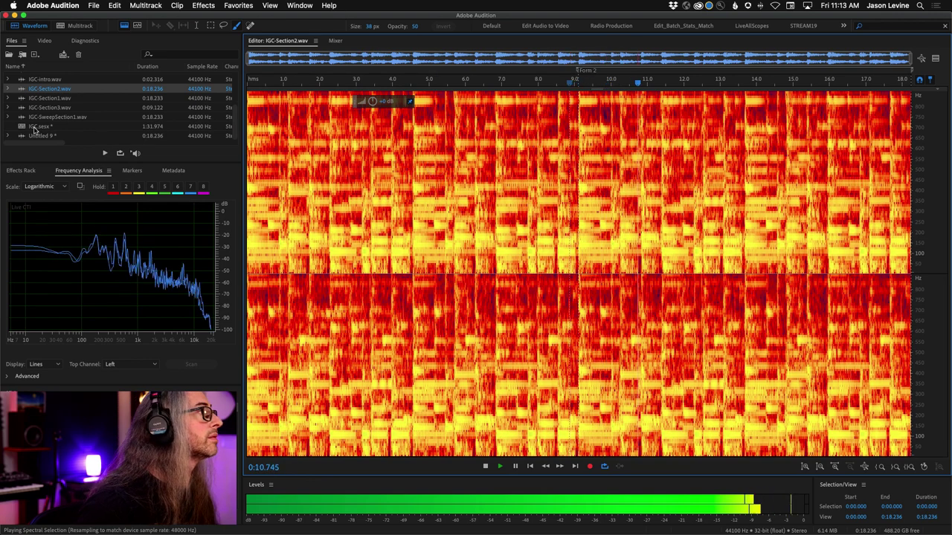
key("space")
scroll(46, 125, "up", 3)
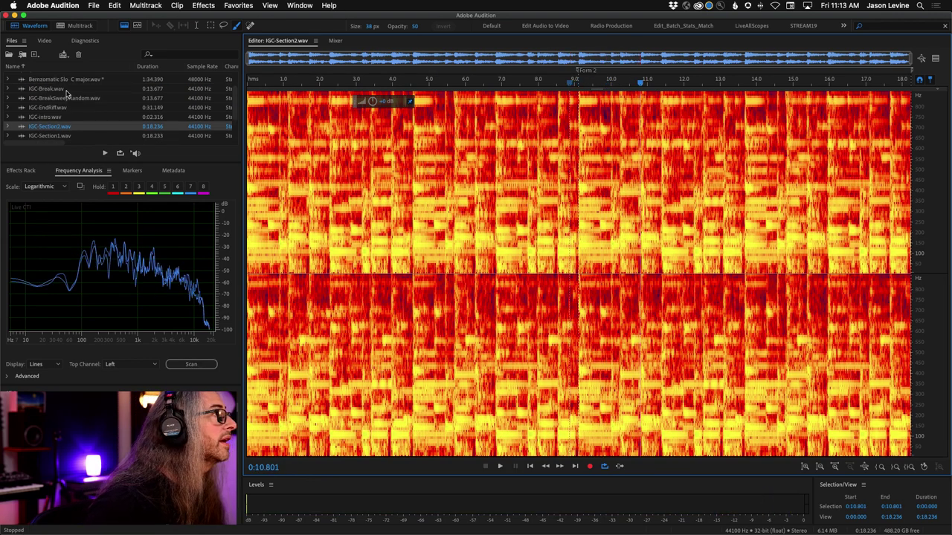
scroll(65, 94, "down", 3)
double_click(24, 137)
key("space")
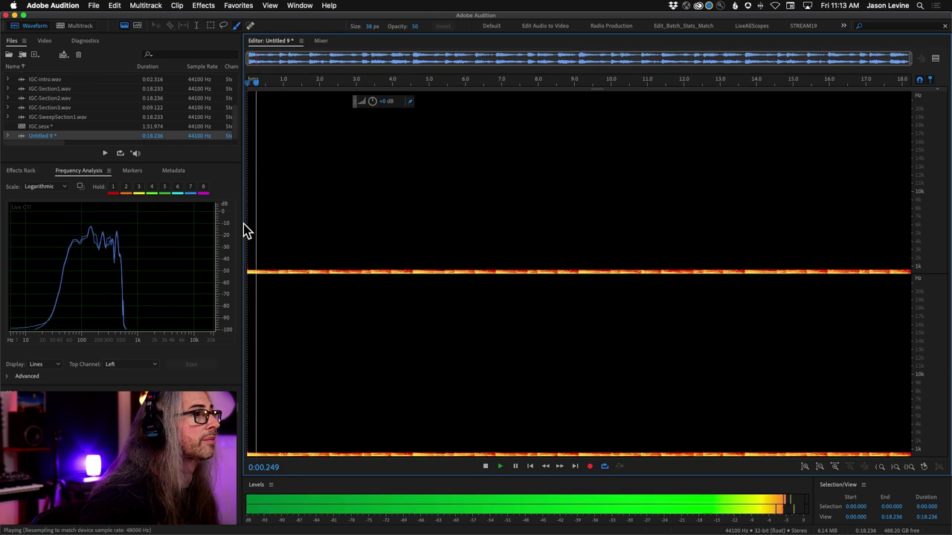
Save the extracted low-frequency file as IGC-RhythmFreq.wav in the FF_IGC folder.
left_click(93, 5)
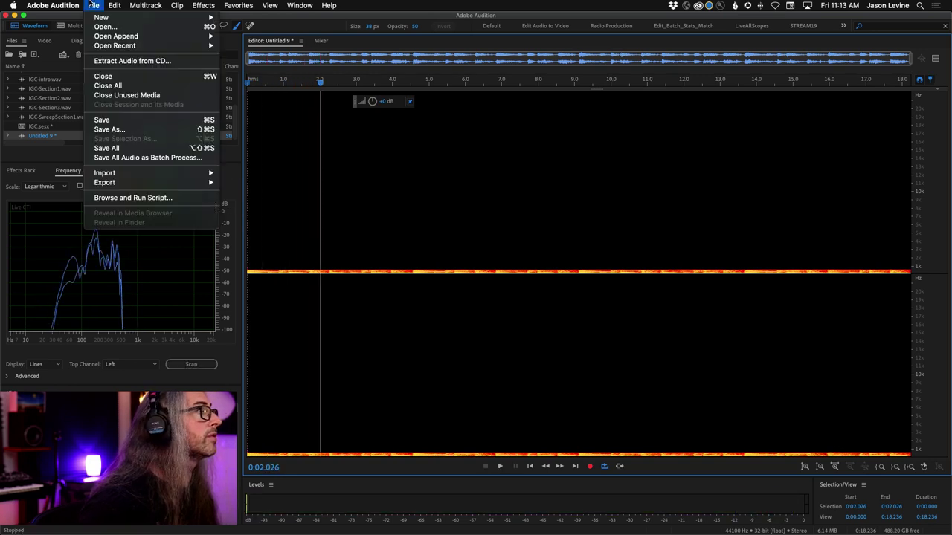
left_click(147, 131)
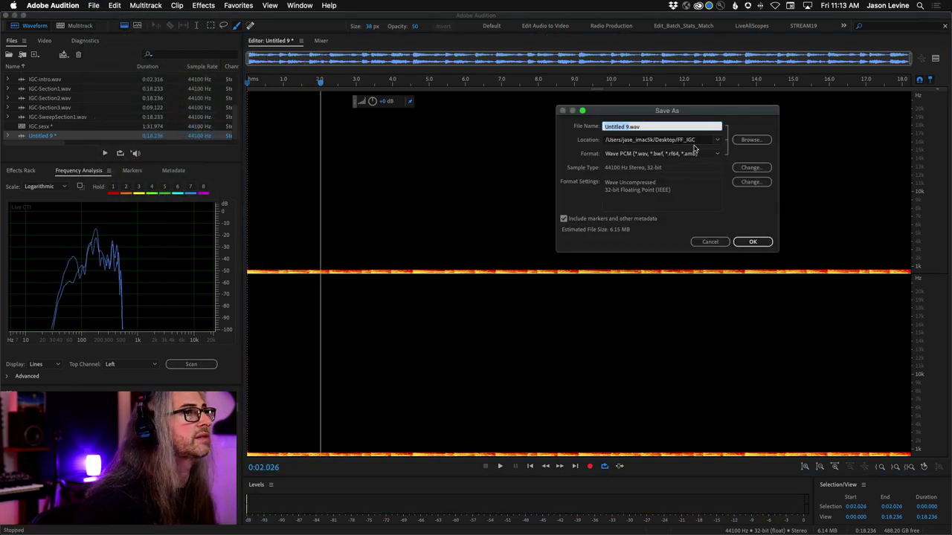
key("BackSpace")
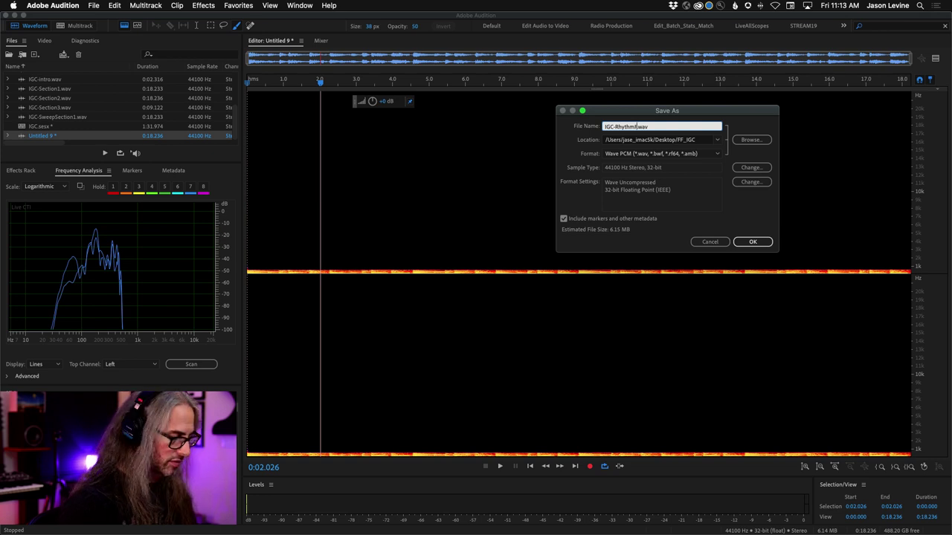
left_click(751, 243)
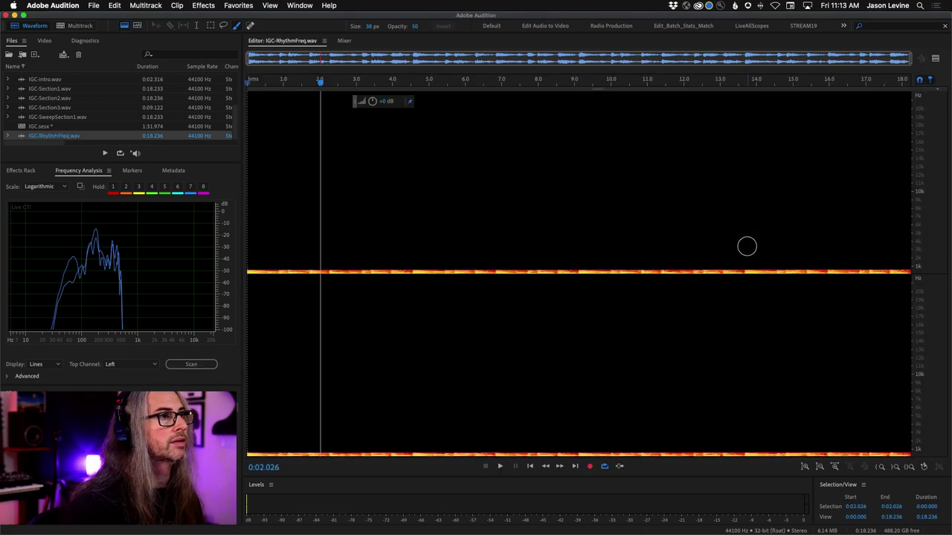
Switch to the IGC multitrack session and place IGC-RhythmFreq.wav on Track 5, aligned with the start of the IGC-Section1 clip.
left_click(92, 26)
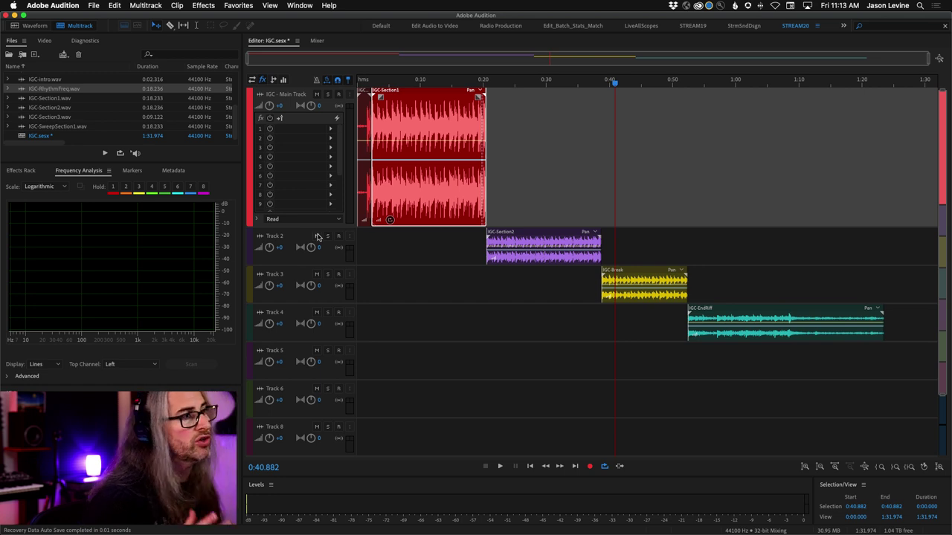
scroll(223, 111, "up", 3)
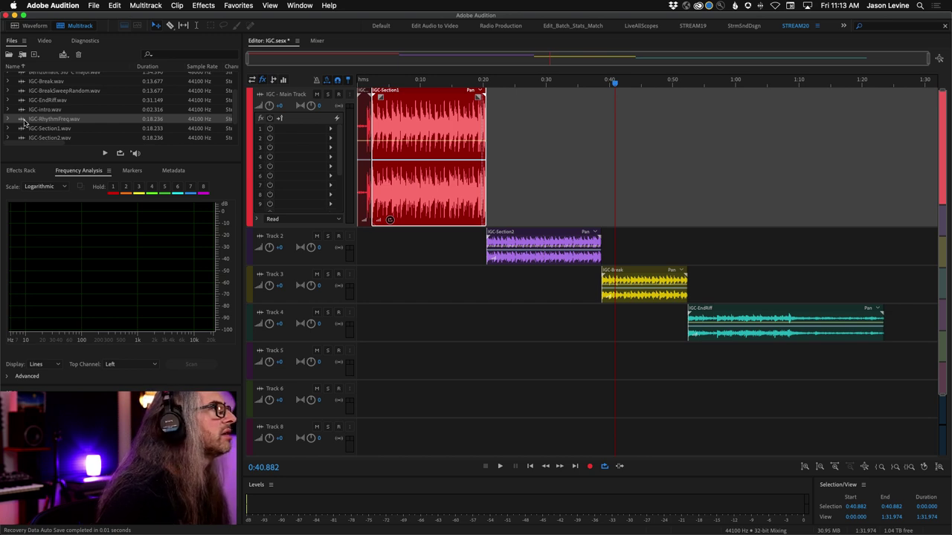
left_click_drag(25, 123, 374, 371)
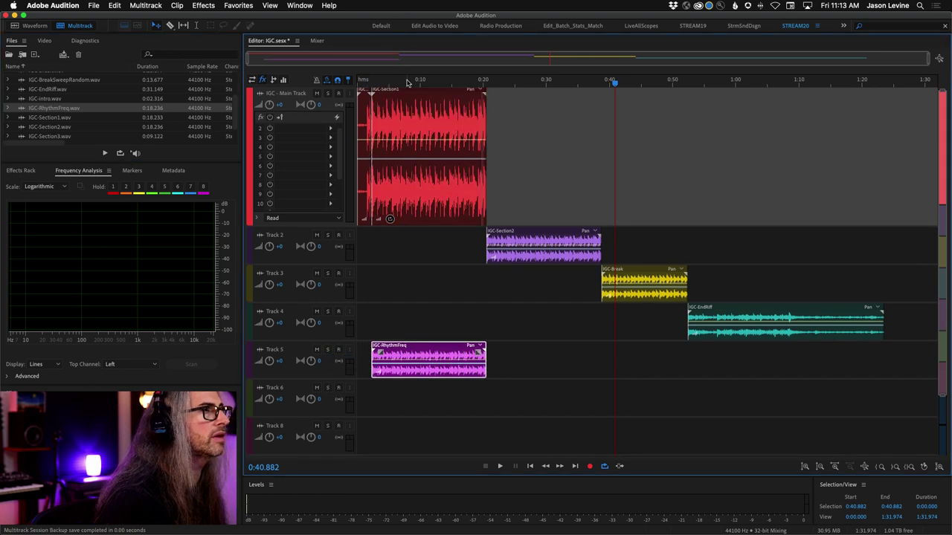
Check the alignment of the IGC-RhythmFreq clip with IGC-Section1 in the zoomed timeline and select the IGC-Section1 clip.
left_click_drag(406, 82, 358, 83)
left_click(584, 351)
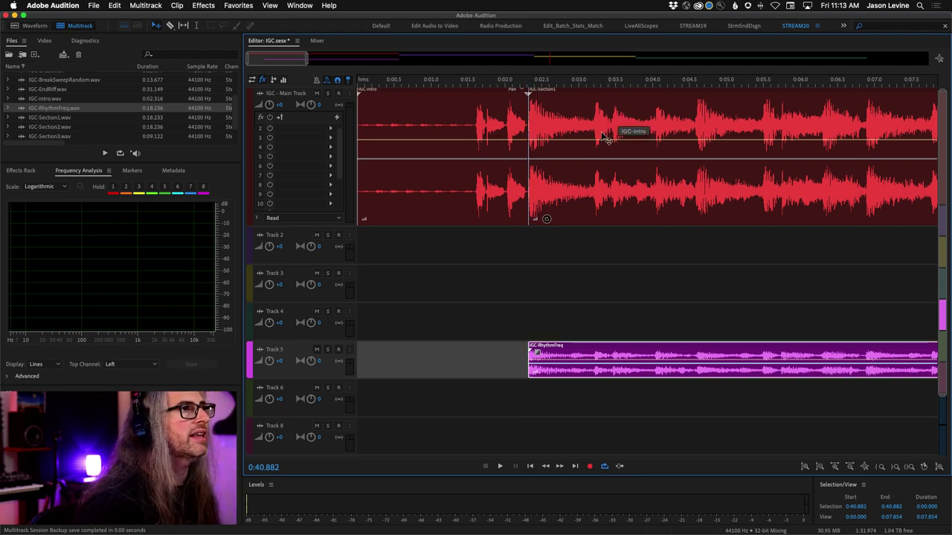
scroll(610, 83, "down", 5)
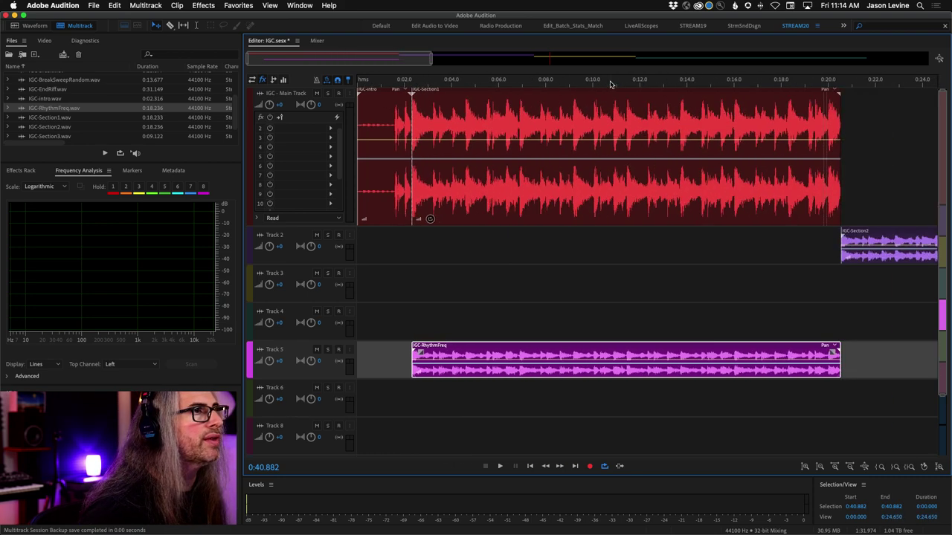
scroll(609, 83, "down", 1)
left_click(499, 155)
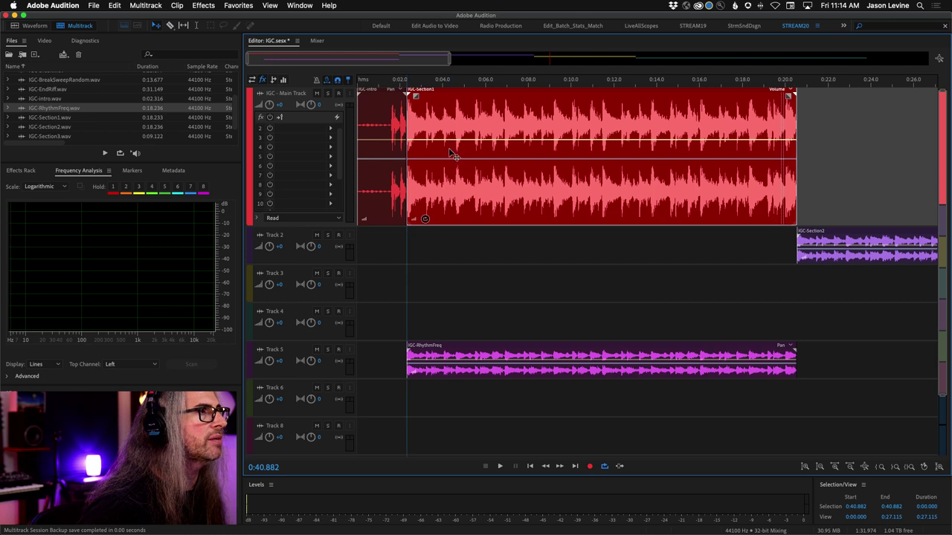
Lower the IGC-Section1 clip's volume envelope and shape it into a ramp rising from the lowest level at its start.
left_click_drag(451, 140, 453, 164)
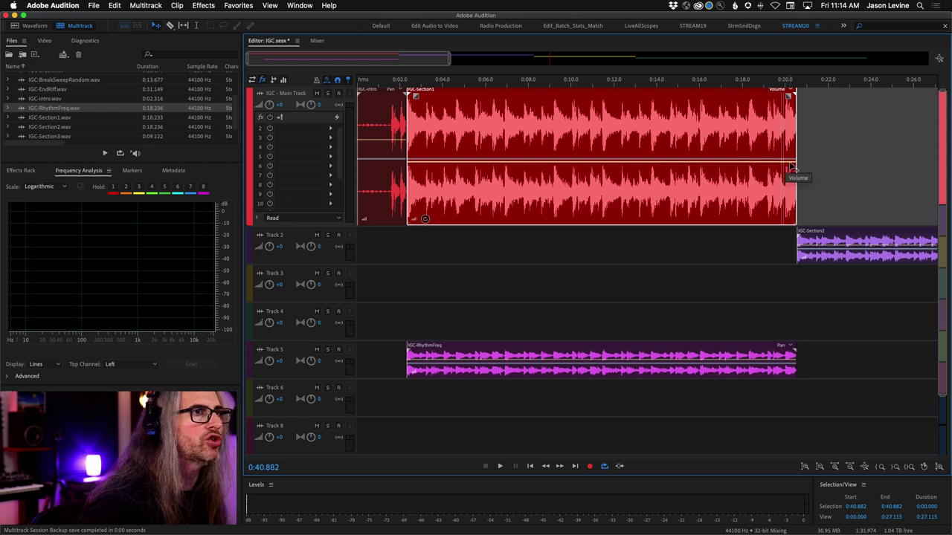
left_click_drag(788, 167, 790, 172)
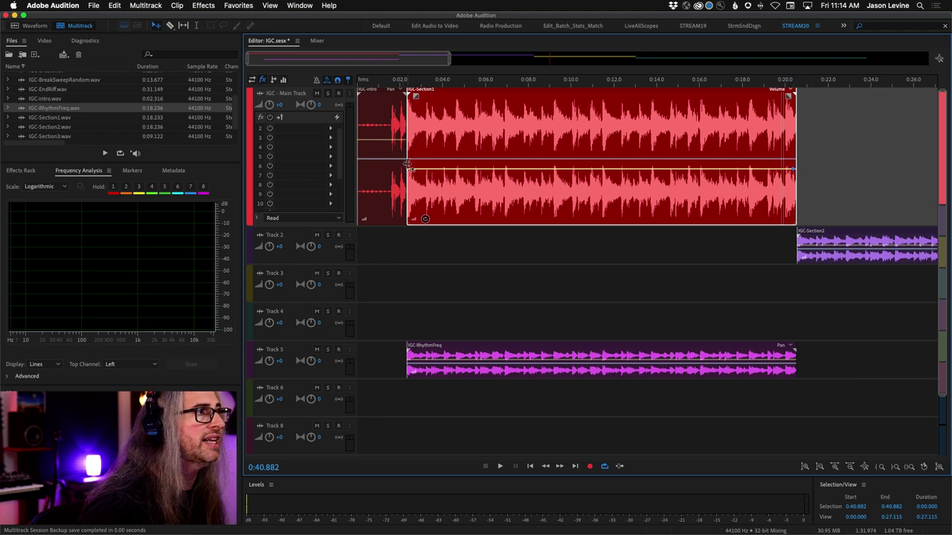
left_click_drag(411, 171, 392, 239)
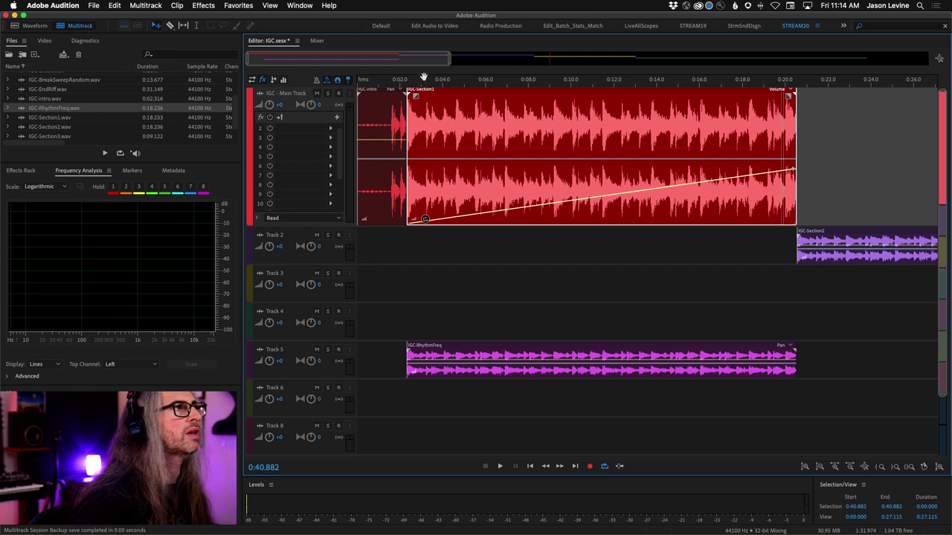
Play the session from the intro, insert an Analog Delay in slot 2 of the IGC - Main Track, and stop playback.
left_click(401, 82)
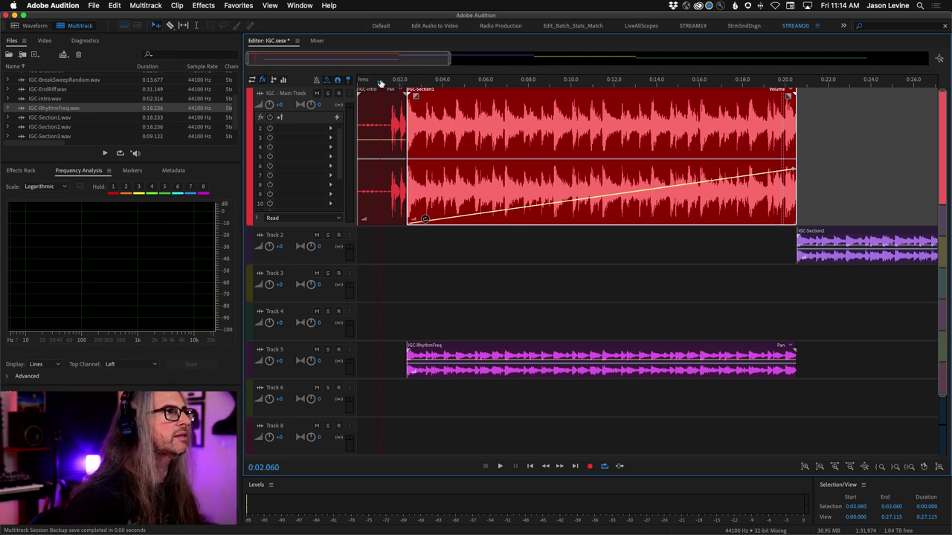
key("space")
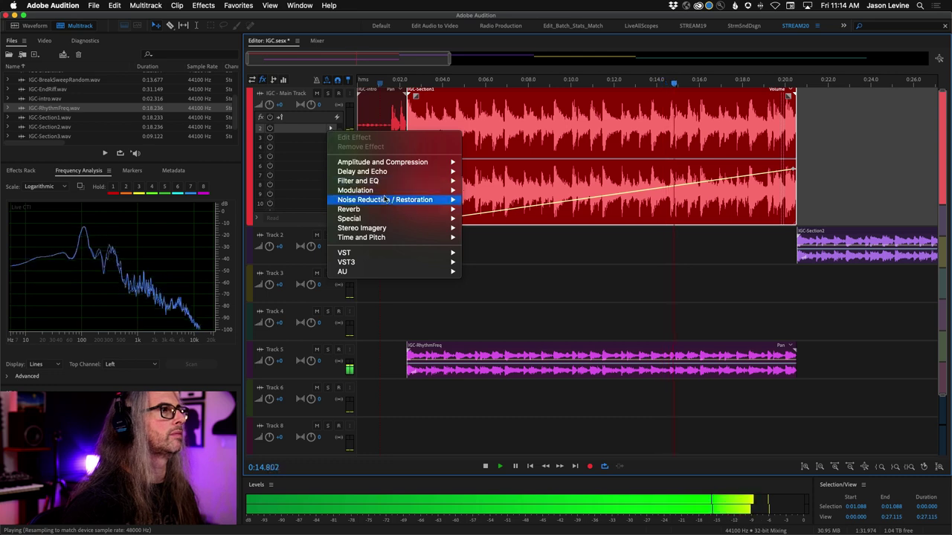
mouse_move(387, 172)
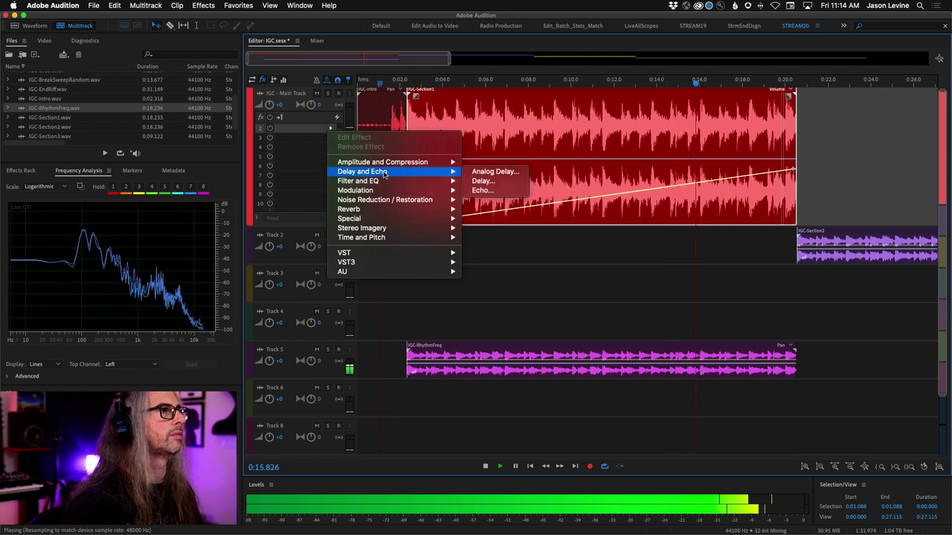
left_click(476, 172)
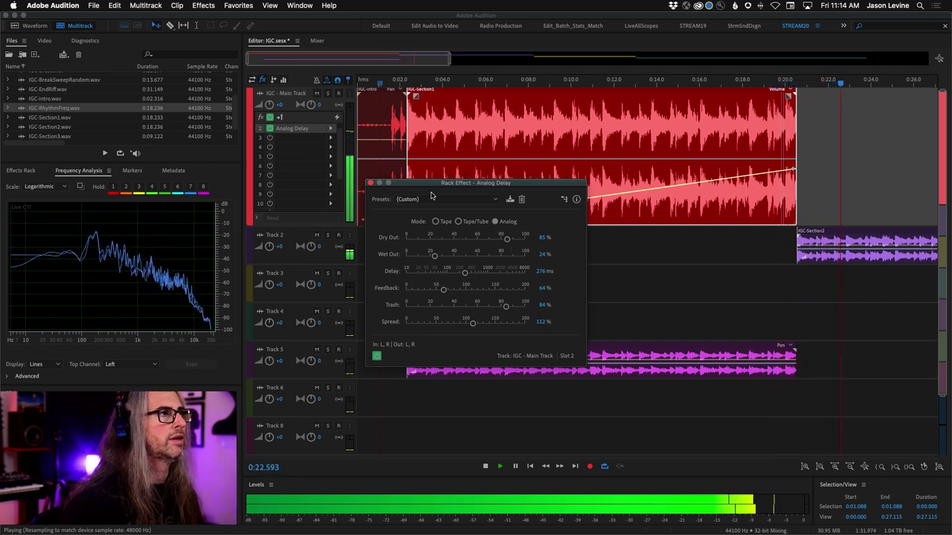
key("space")
left_click_drag(386, 190, 789, 255)
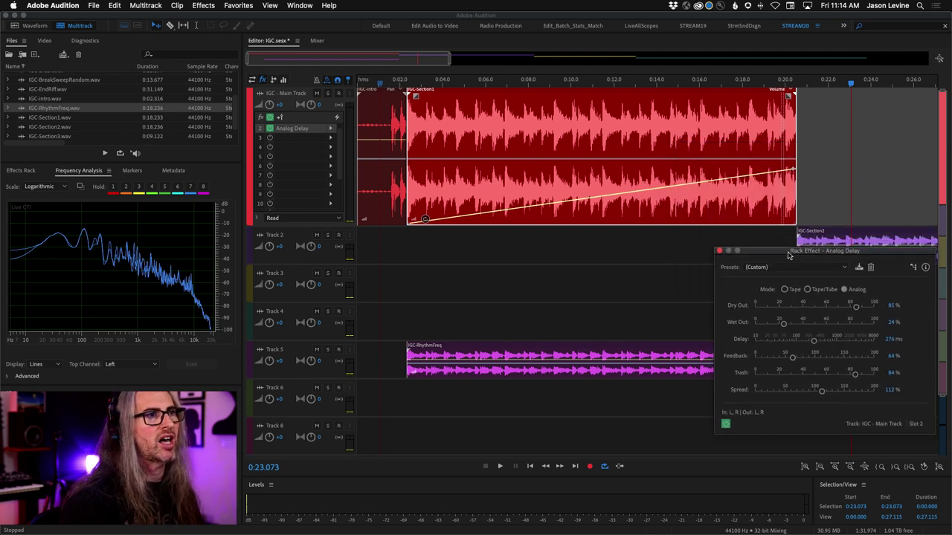
Play the session from the beginning and add the Waves L3-LL Ultra (s) limiter to slot 1 of the Mix track.
left_click(414, 80)
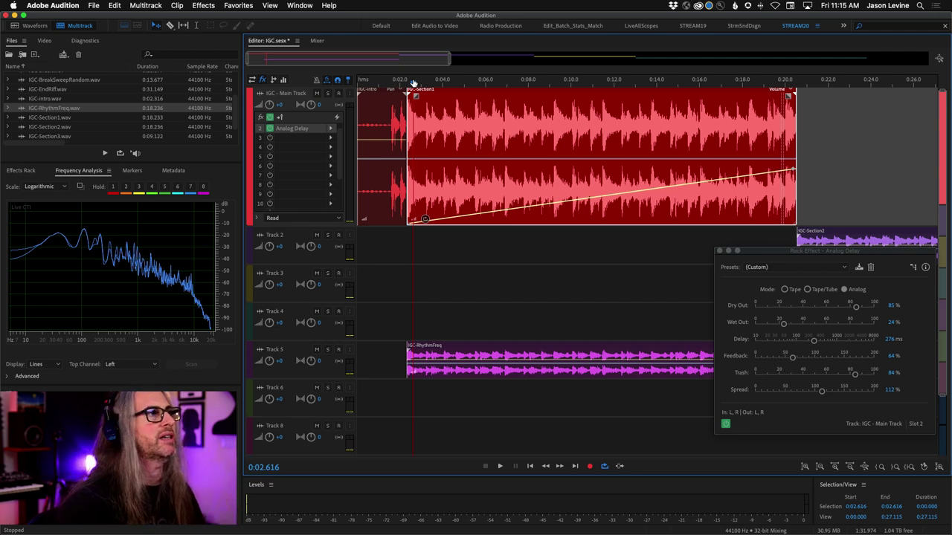
key("Home")
key("space")
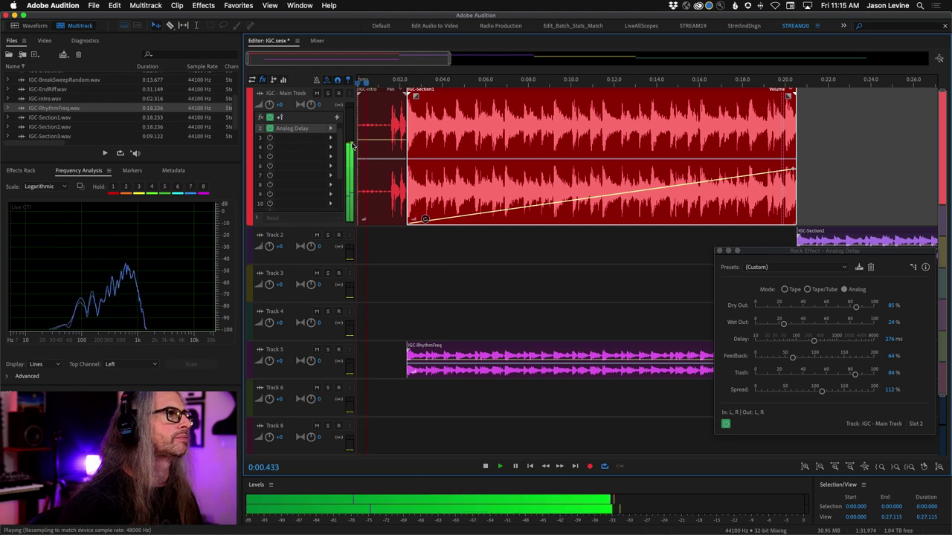
key("alt+2")
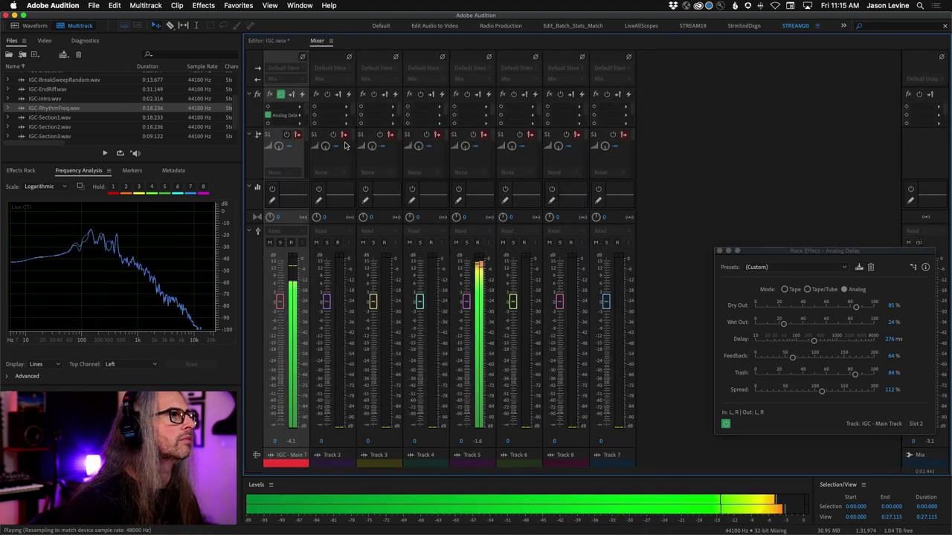
left_click(940, 113)
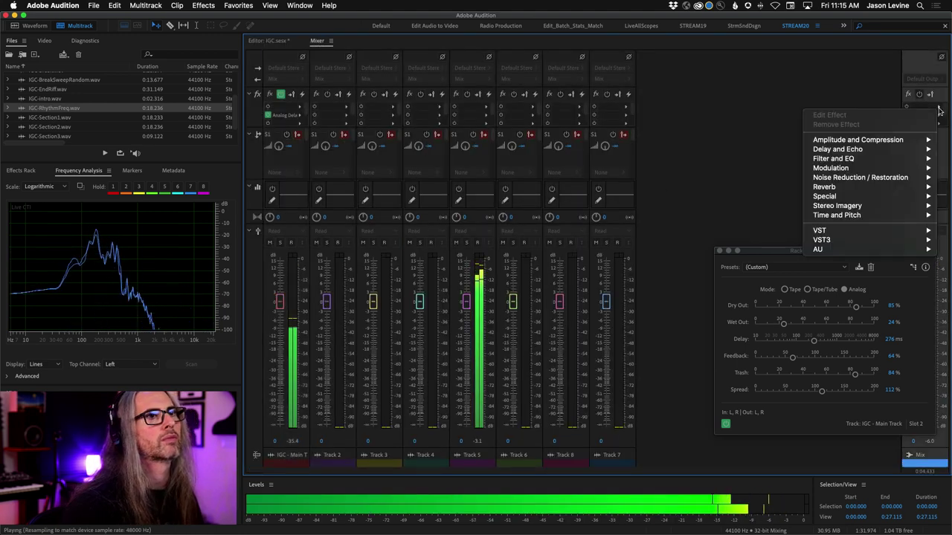
mouse_move(868, 250)
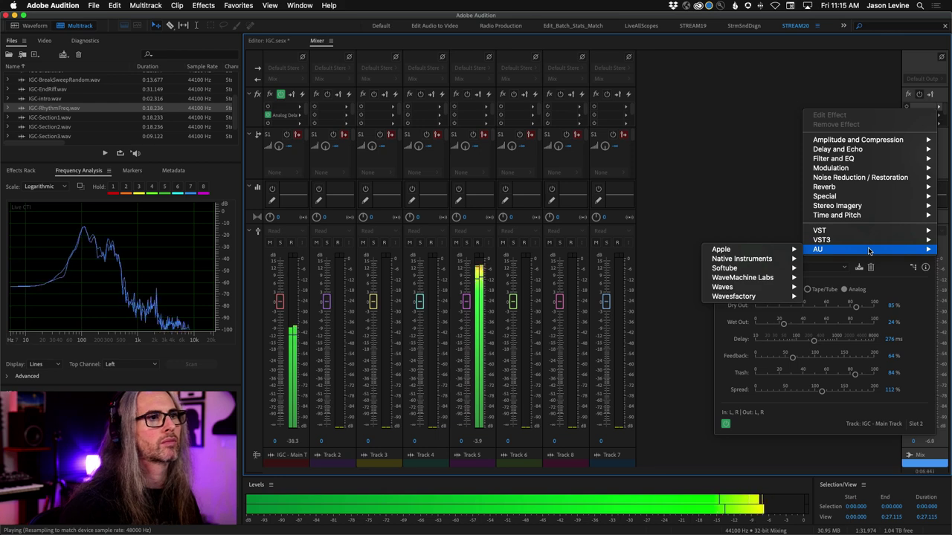
mouse_move(743, 287)
scroll(631, 367, "down", 10)
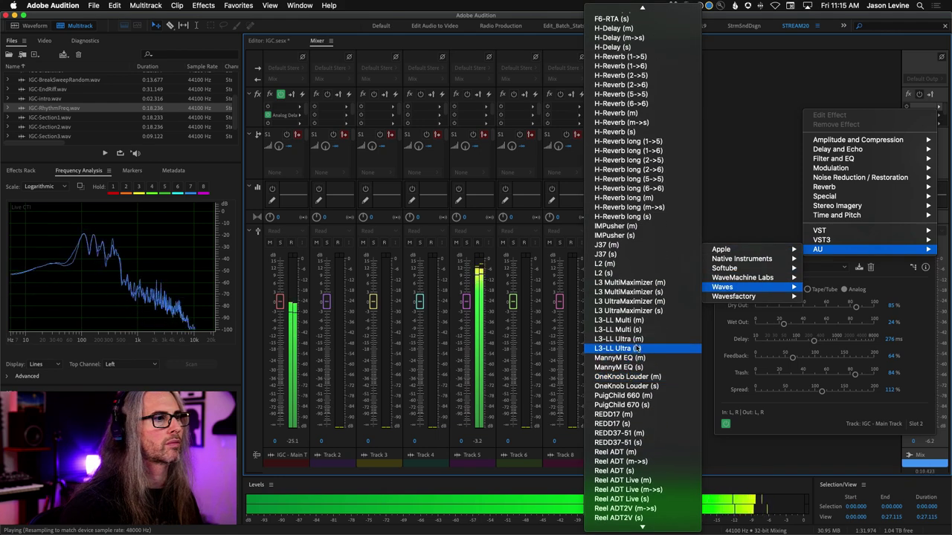
left_click(636, 348)
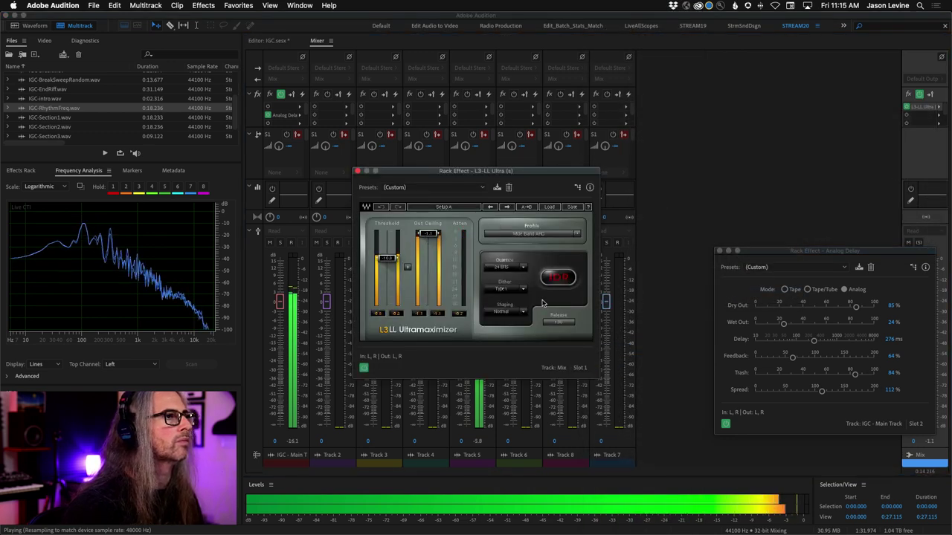
left_click(358, 172)
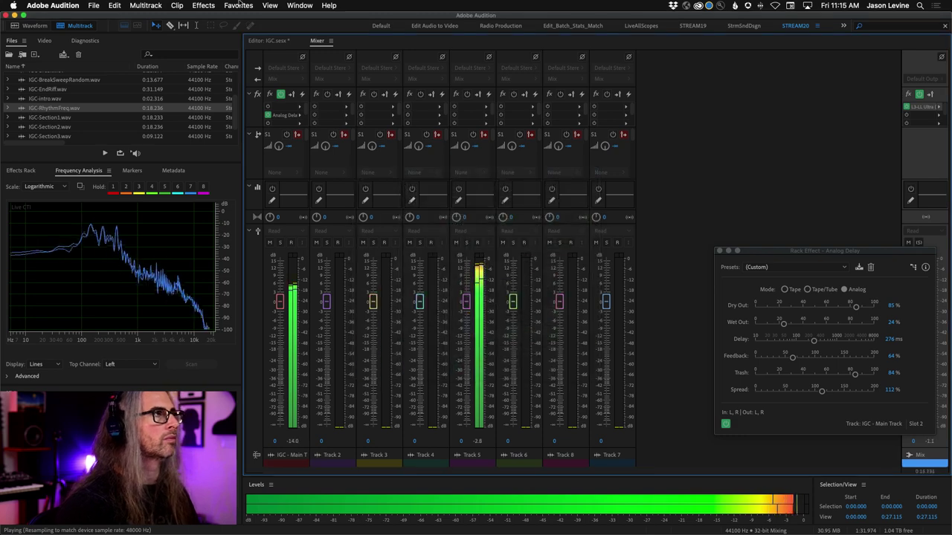
Return to the multitrack timeline, close the Analog Delay settings, and stop playback partway through IGC-Section2.
left_click(269, 41)
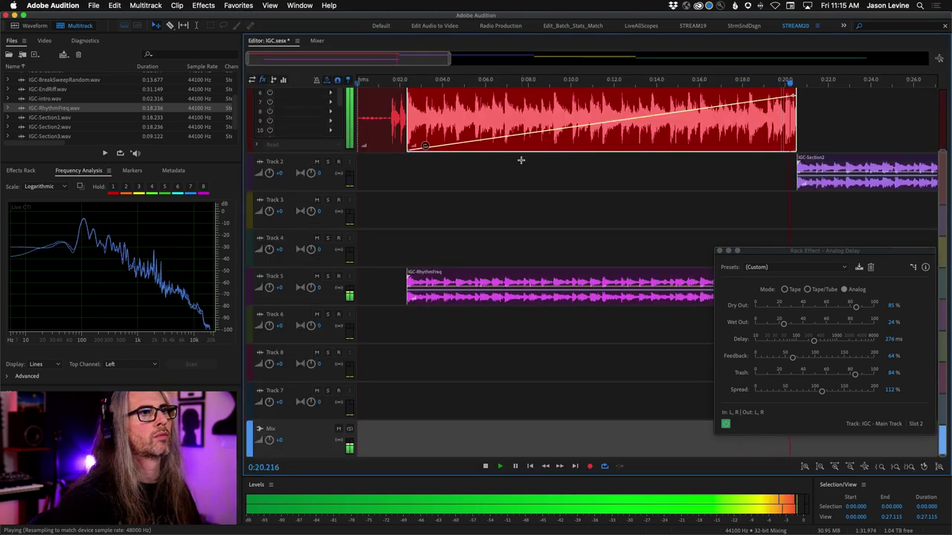
left_click(718, 251)
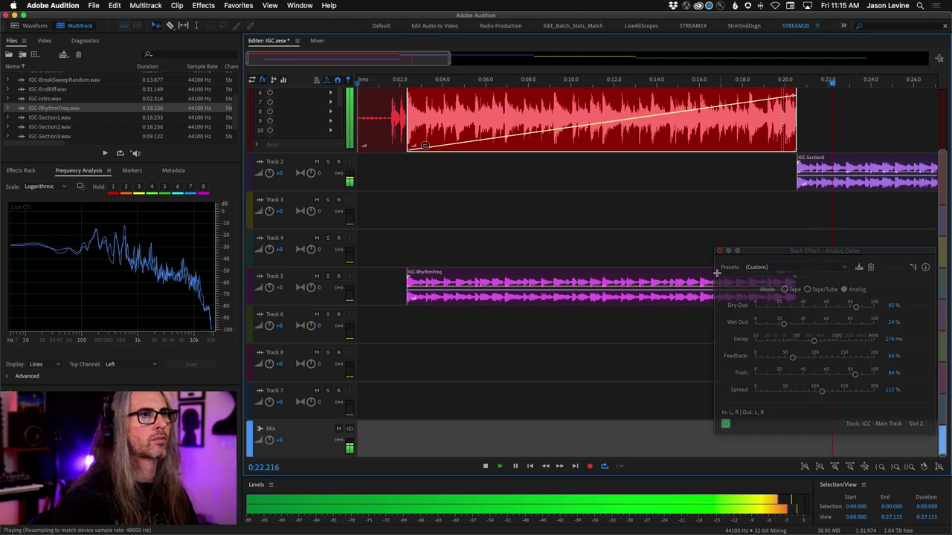
left_click_drag(448, 59, 793, 59)
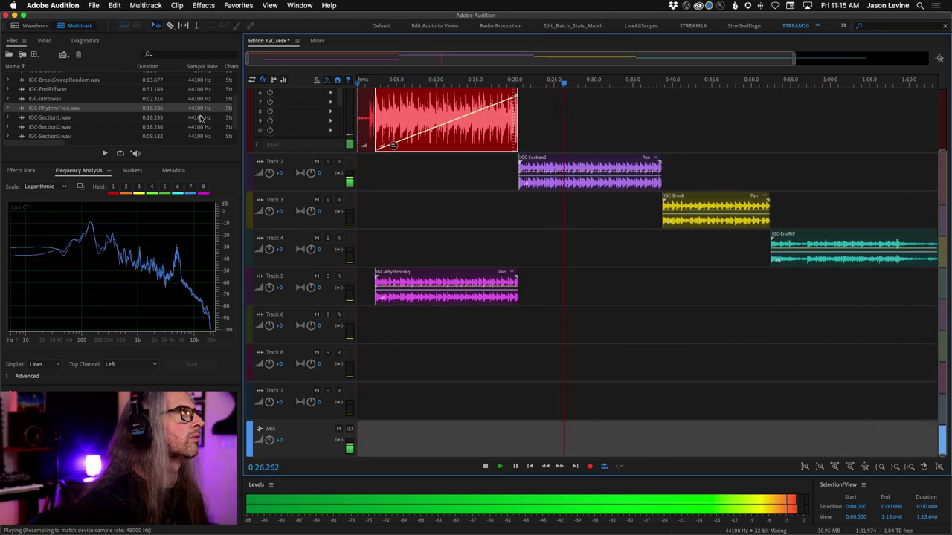
scroll(161, 110, "up", 3)
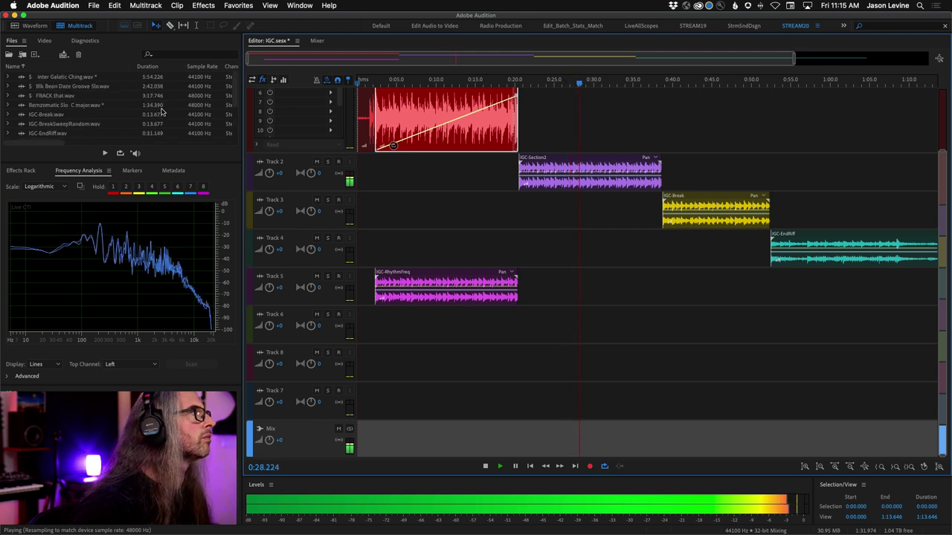
key("space")
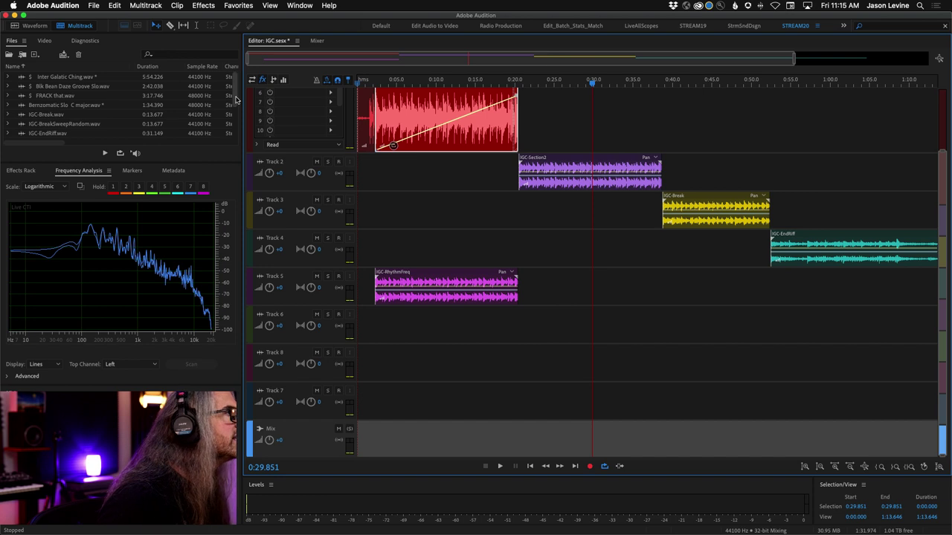
Place IGC-SweepSection1.wav on Track 5, starting at the playhead at 0:29.851.
scroll(236, 99, "down", 3)
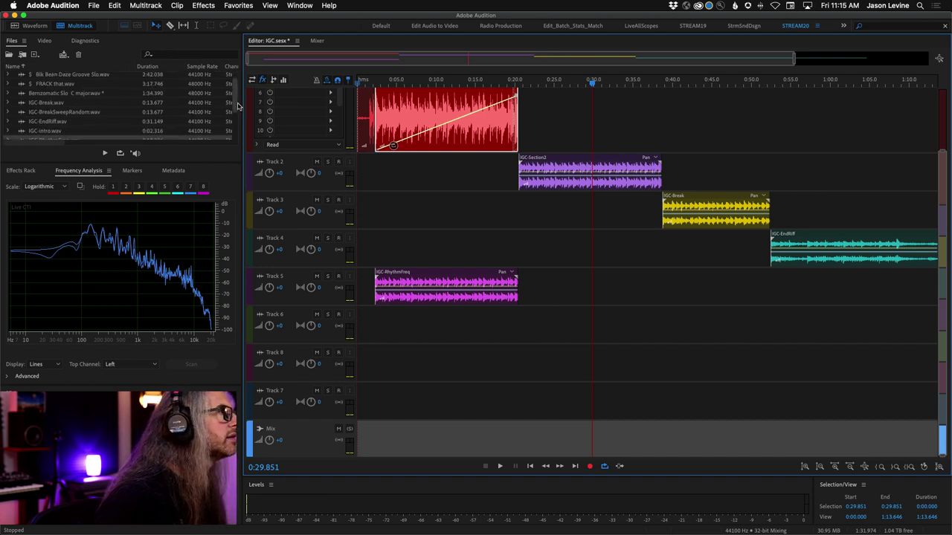
scroll(242, 116, "down", 1)
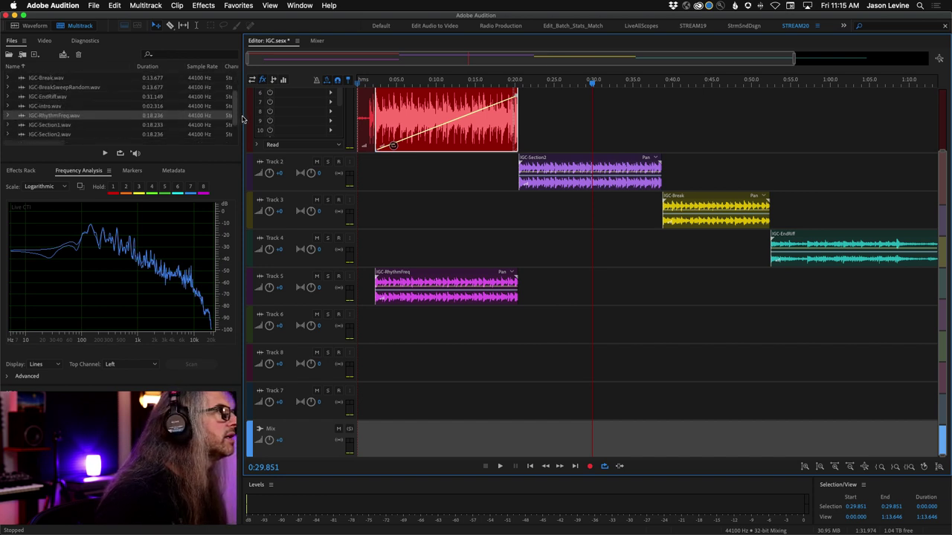
scroll(242, 117, "up", 1)
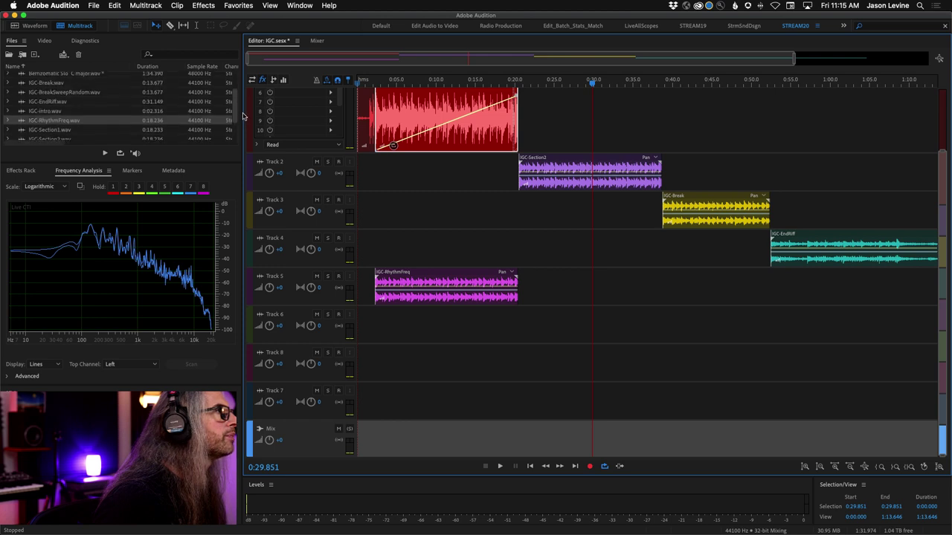
scroll(241, 115, "down", 3)
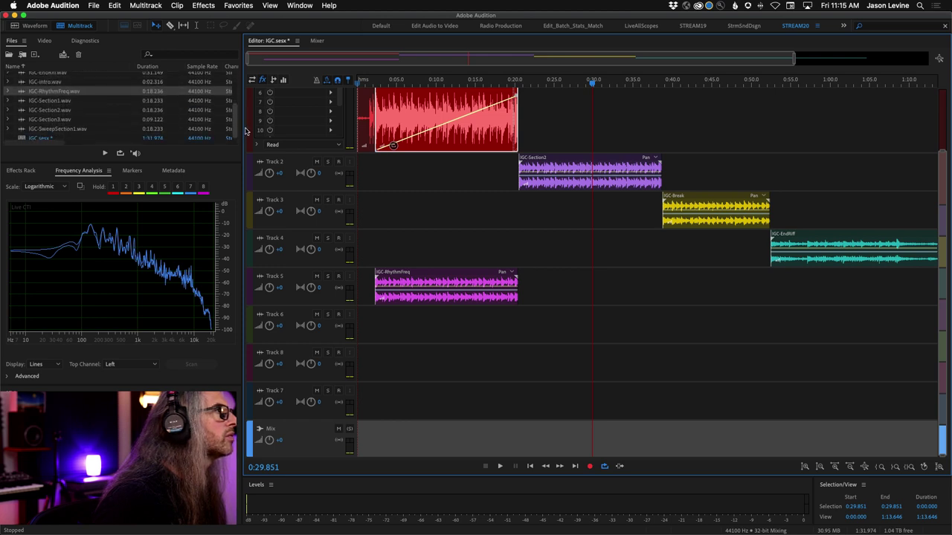
scroll(245, 131, "up", 6)
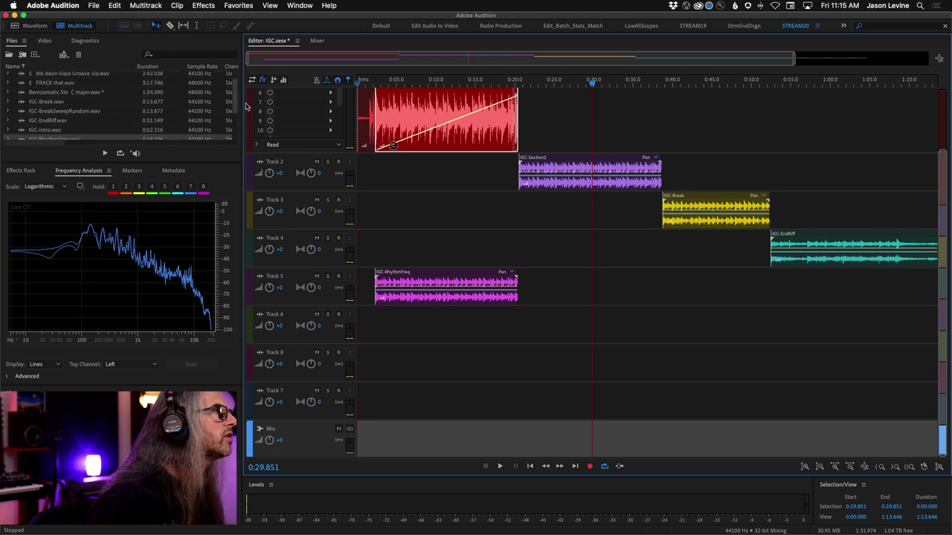
scroll(249, 112, "down", 5)
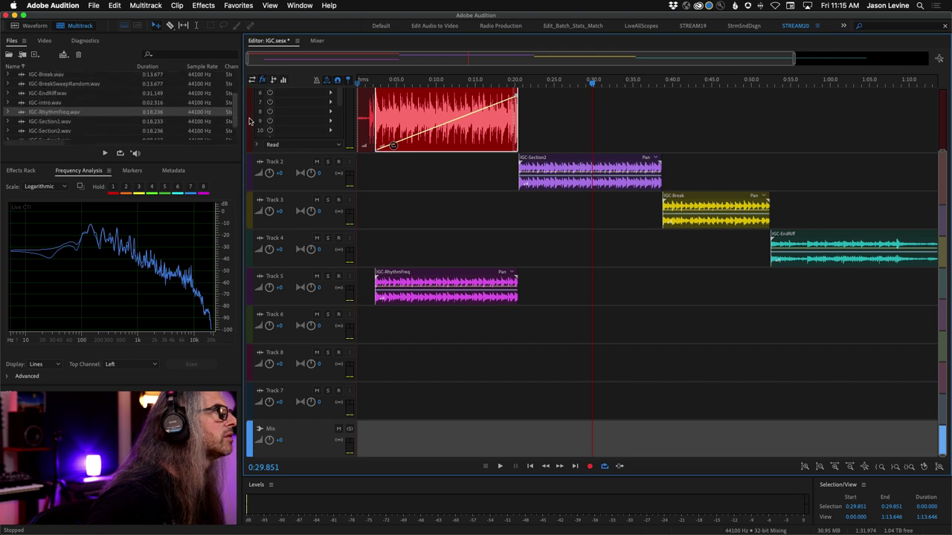
scroll(94, 116, "down", 1)
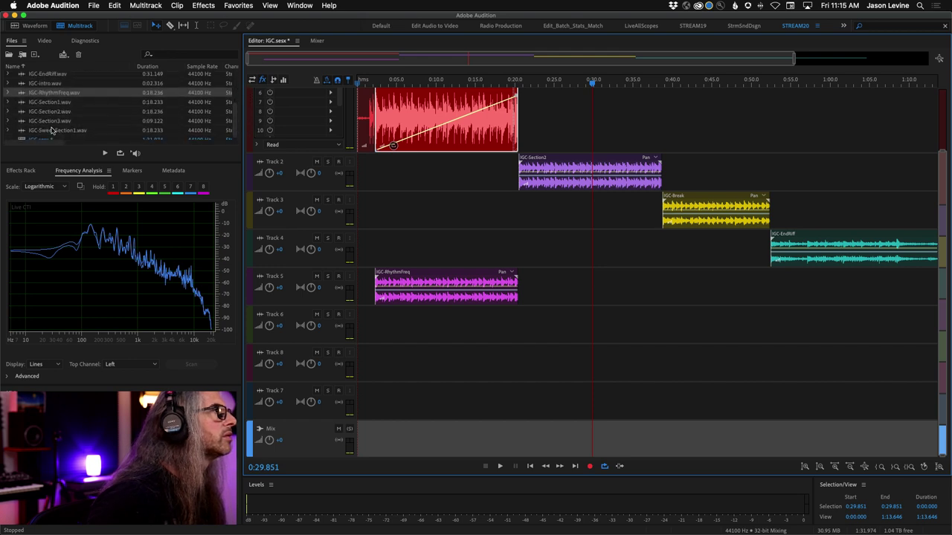
left_click_drag(22, 133, 587, 297)
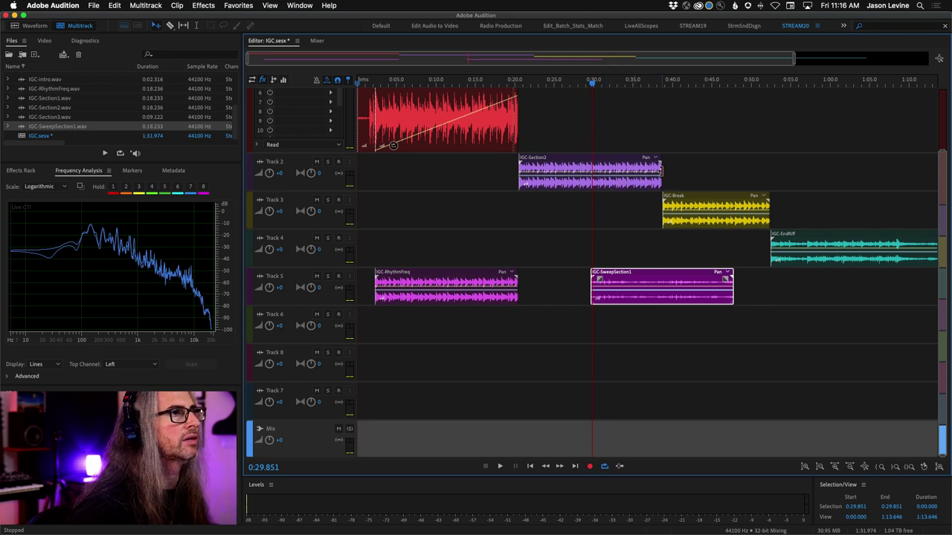
Trim the end of IGC-Section2 to the start of IGC-SweepSection1, and copy IGC-RhythmFreq to Track 6 aligned with that same start.
left_click_drag(660, 170, 593, 170)
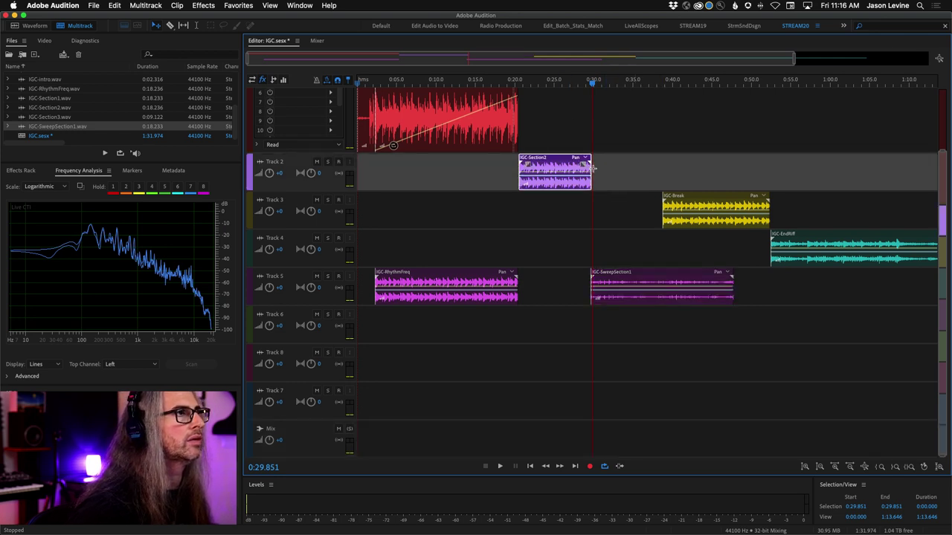
left_click_drag(306, 193, 330, 247)
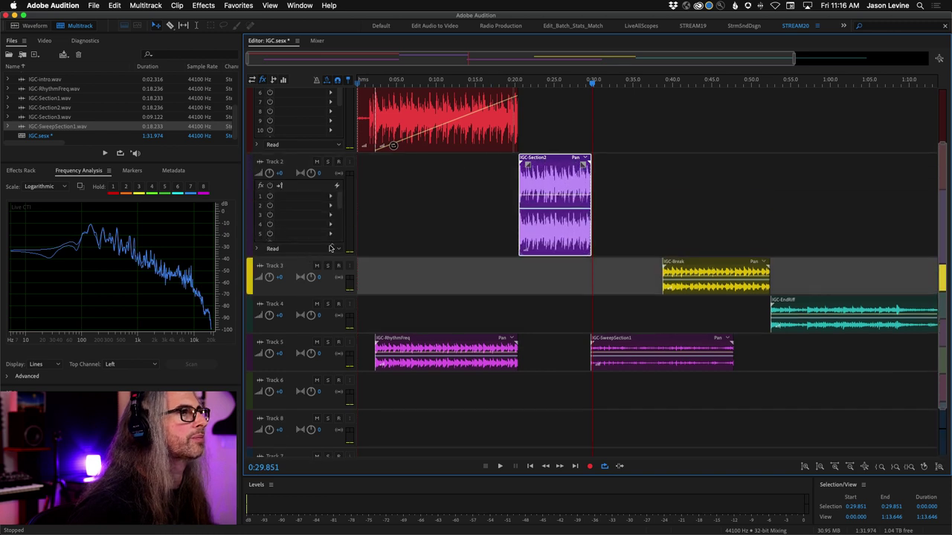
left_click(533, 83)
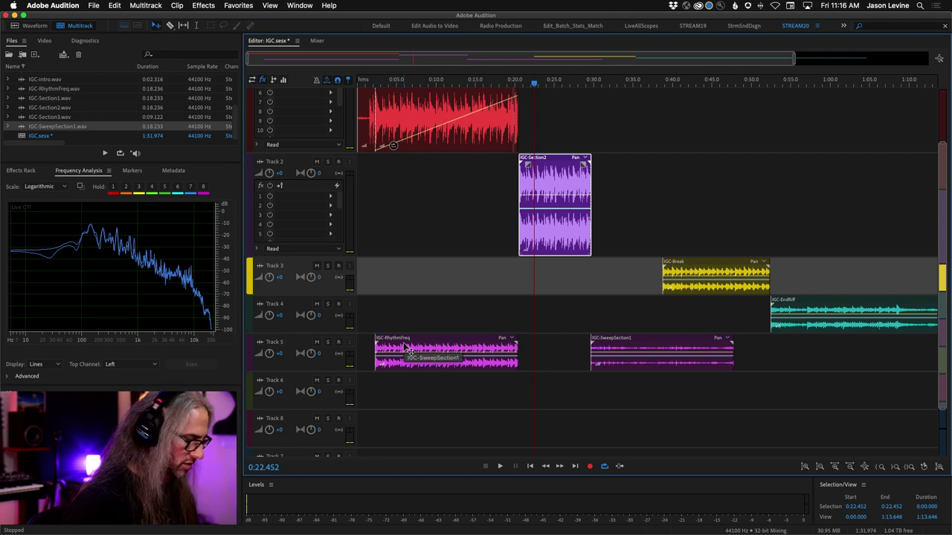
left_click_drag(406, 348, 612, 410)
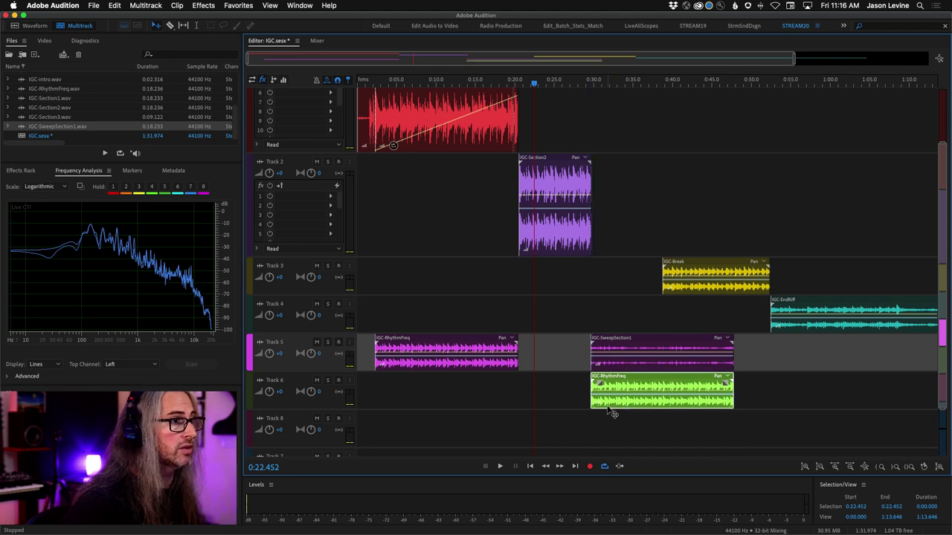
During playback, add the Analog Delay effect to slot 1 of Track 2 and close its settings.
key("space")
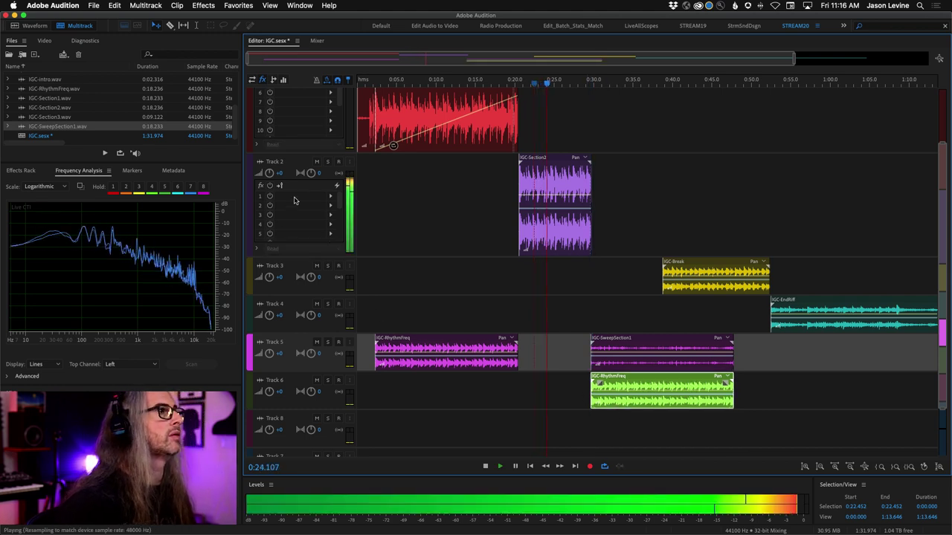
left_click(330, 195)
mouse_move(417, 239)
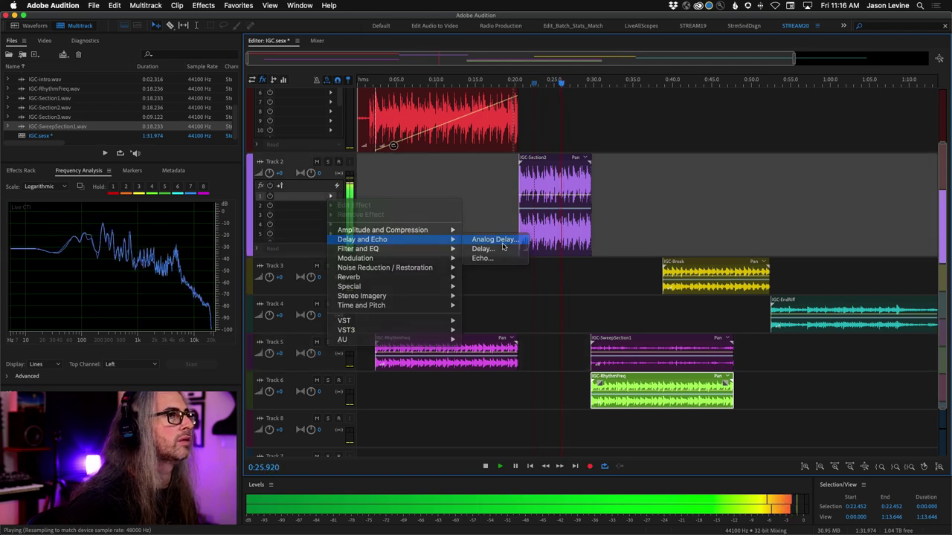
left_click(498, 240)
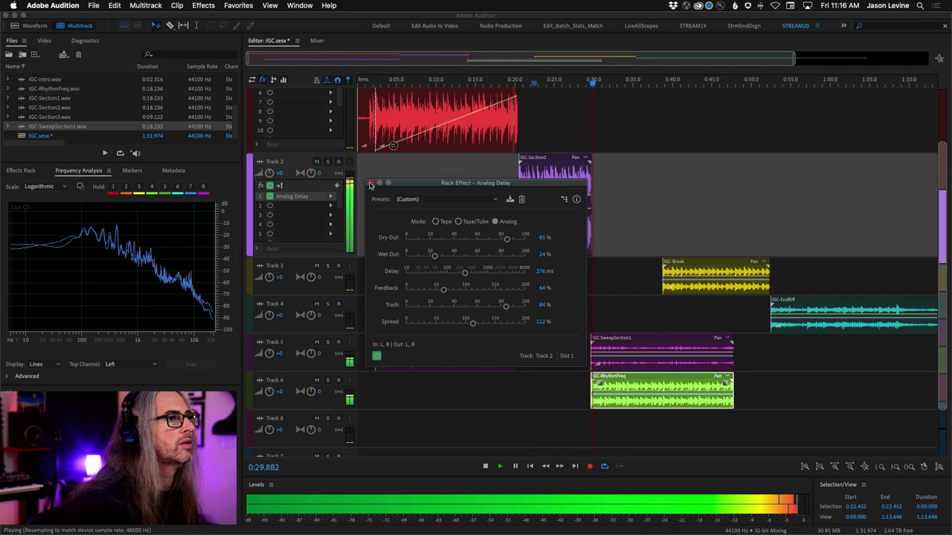
left_click(369, 183)
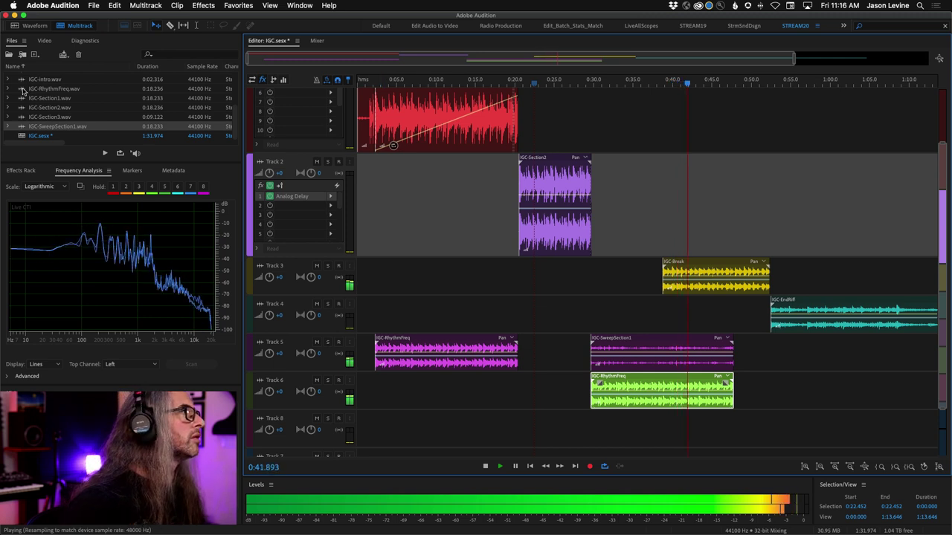
Place IGC-BreakSweepRandom.wav on Track 8, starting where the IGC-SweepSection1 clip ends.
scroll(51, 101, "up", 3)
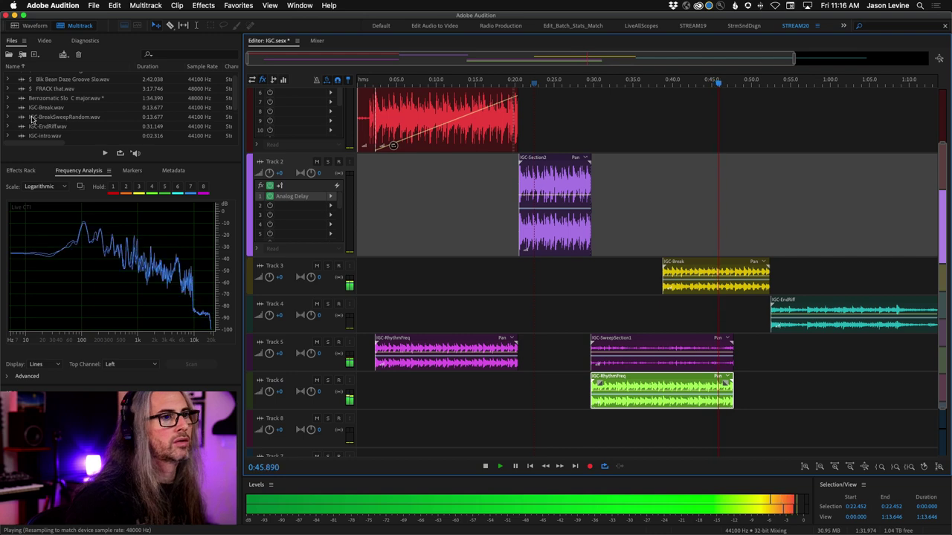
left_click_drag(32, 119, 734, 431)
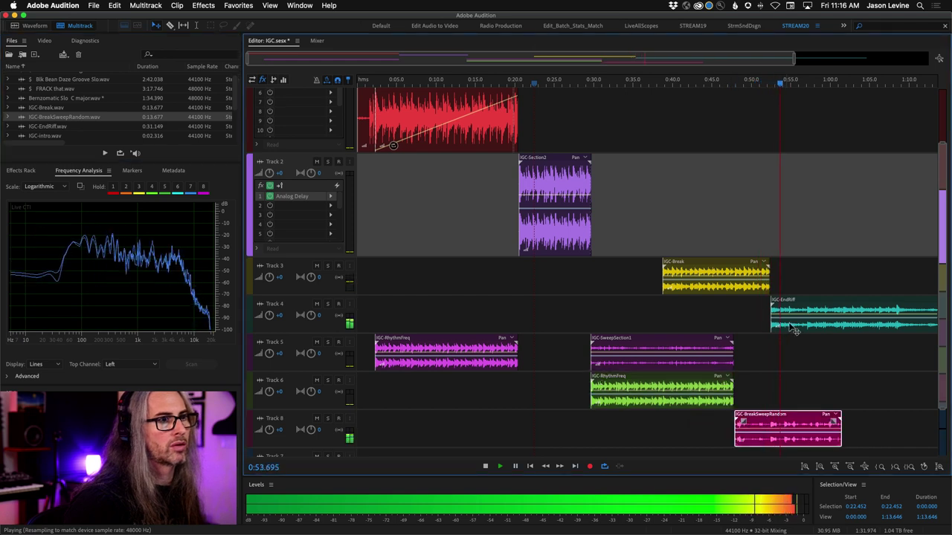
Shape the IGC-EndRiff clip's volume envelope on Track 4 into a rising ramp over its opening seconds, and stop playback.
left_click(853, 319)
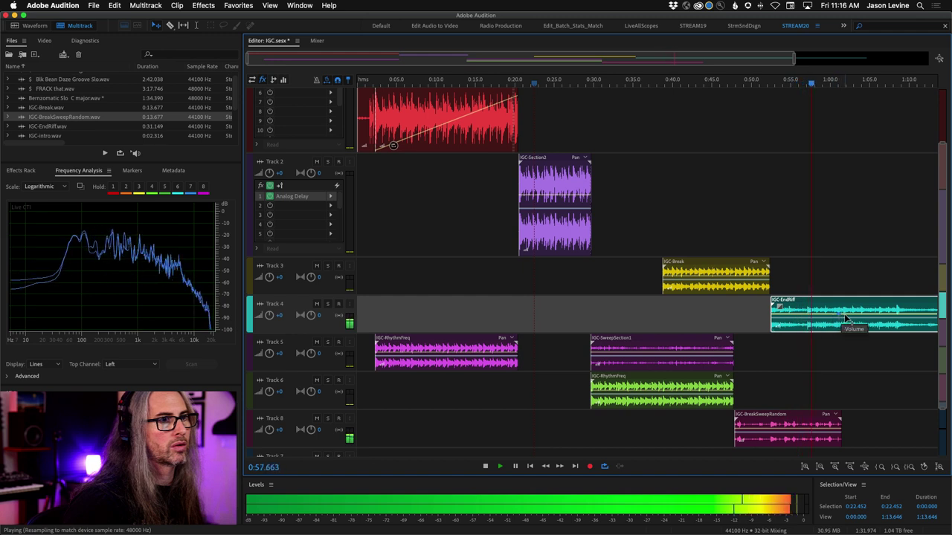
left_click_drag(779, 319, 820, 324)
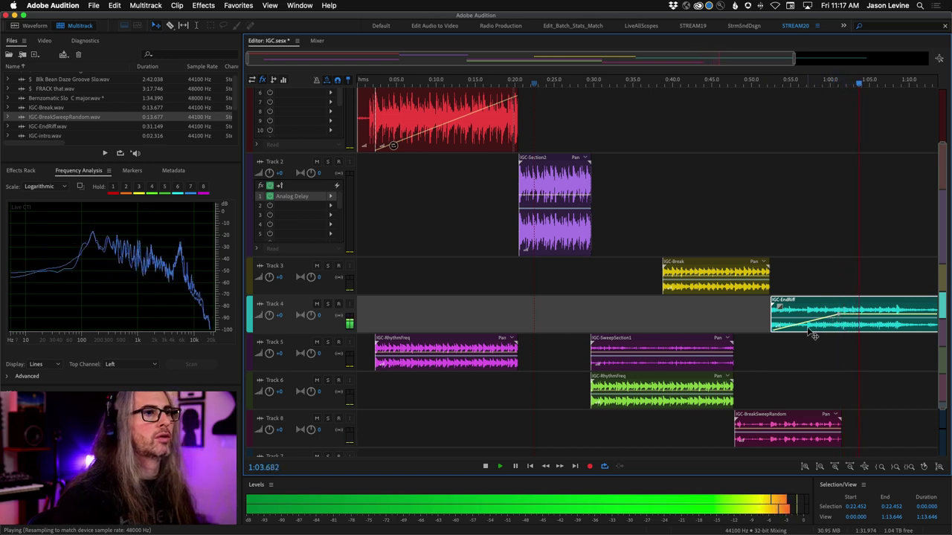
key("space")
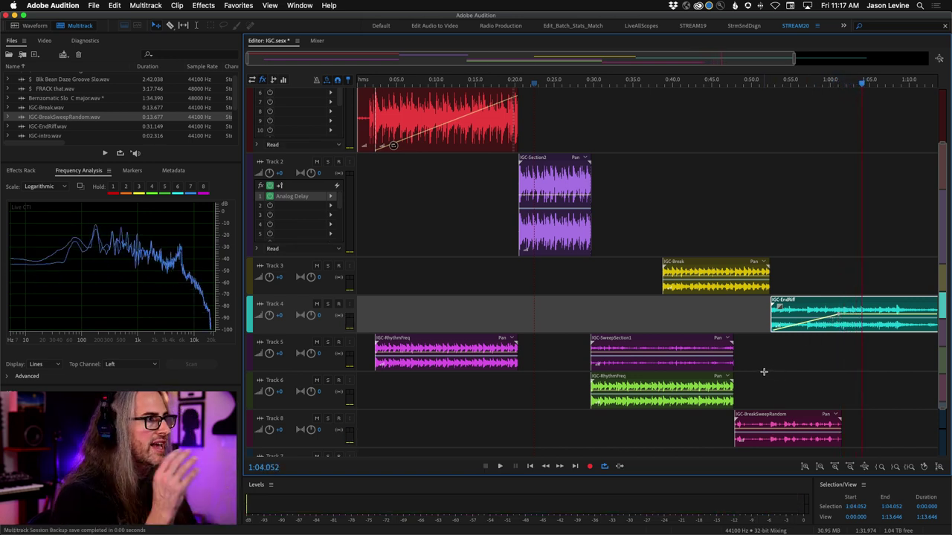
Show Track 2's Analog Delay Wet Out envelope and ramp it up from near the start of IGC-Section2 to its end.
left_click(257, 249)
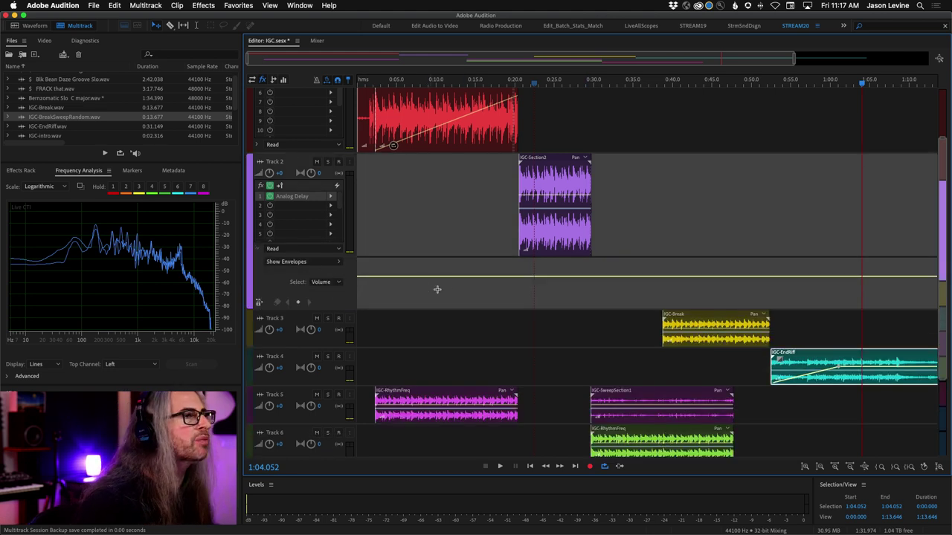
left_click(339, 264)
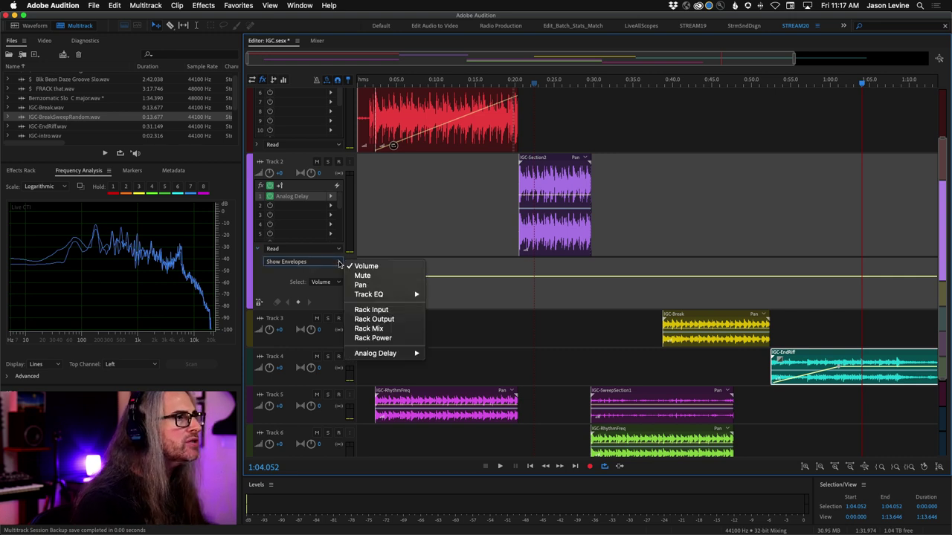
mouse_move(366, 356)
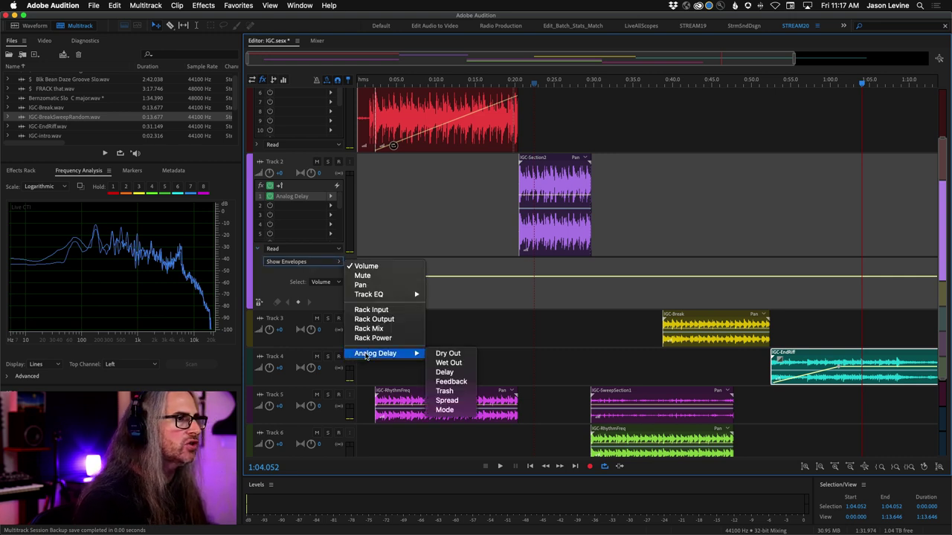
left_click(459, 363)
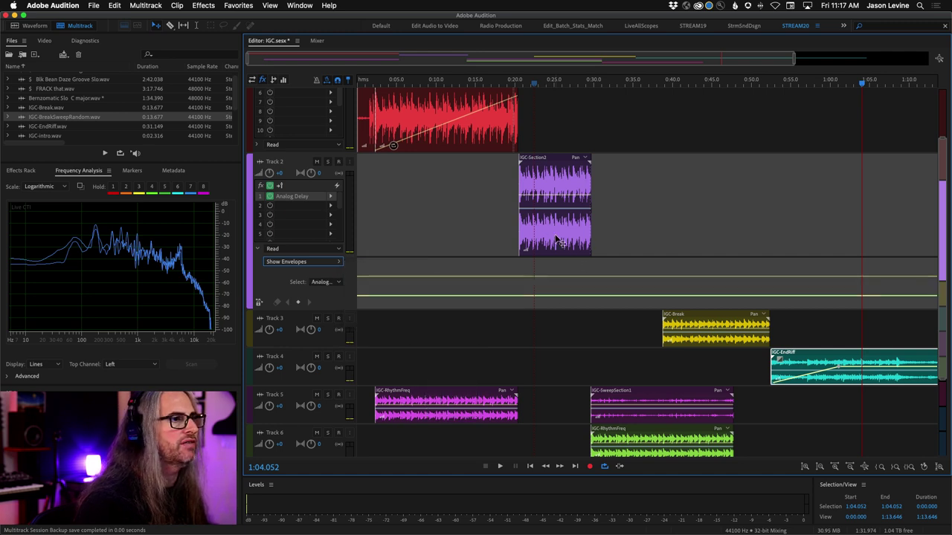
left_click(591, 297)
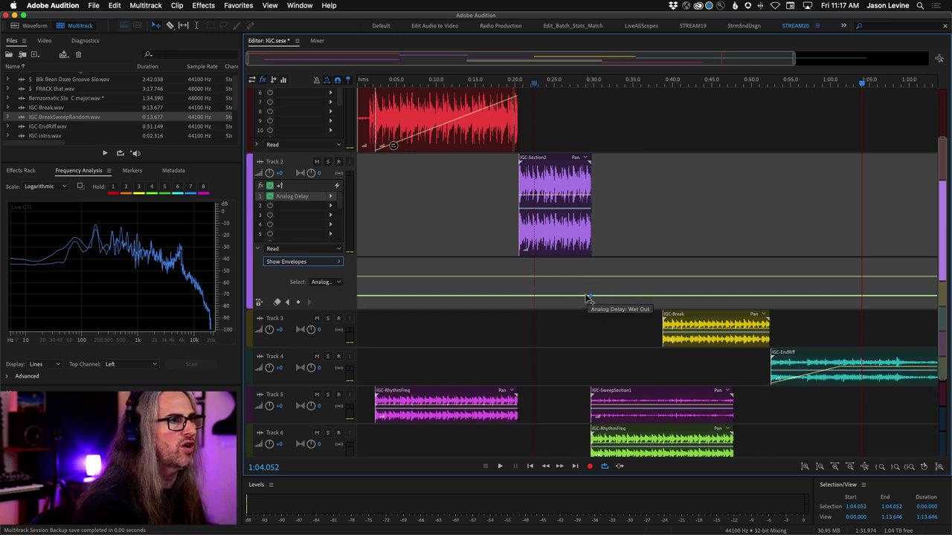
left_click_drag(552, 301, 528, 310)
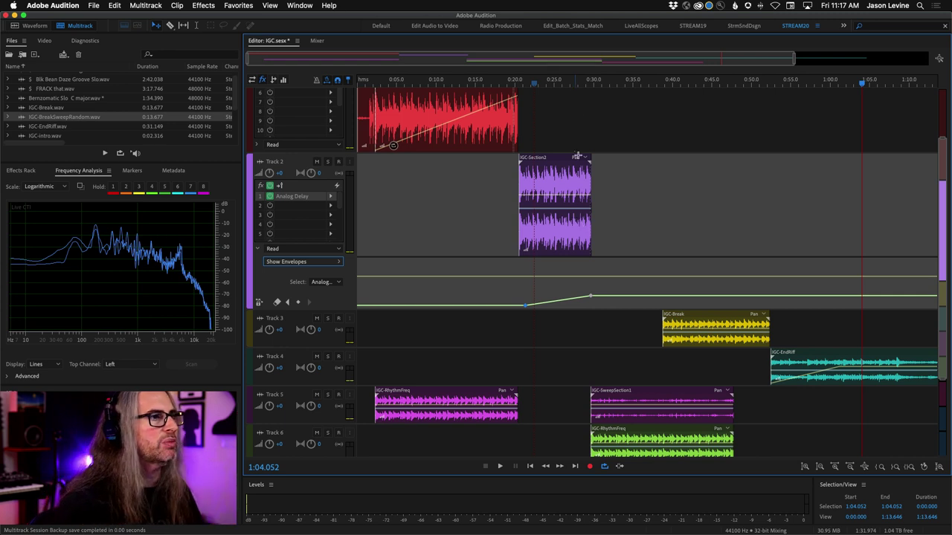
Play the session from 0:21.131 past the end of IGC-Section2 to hear the automated delay, and stop playback.
left_click(523, 83)
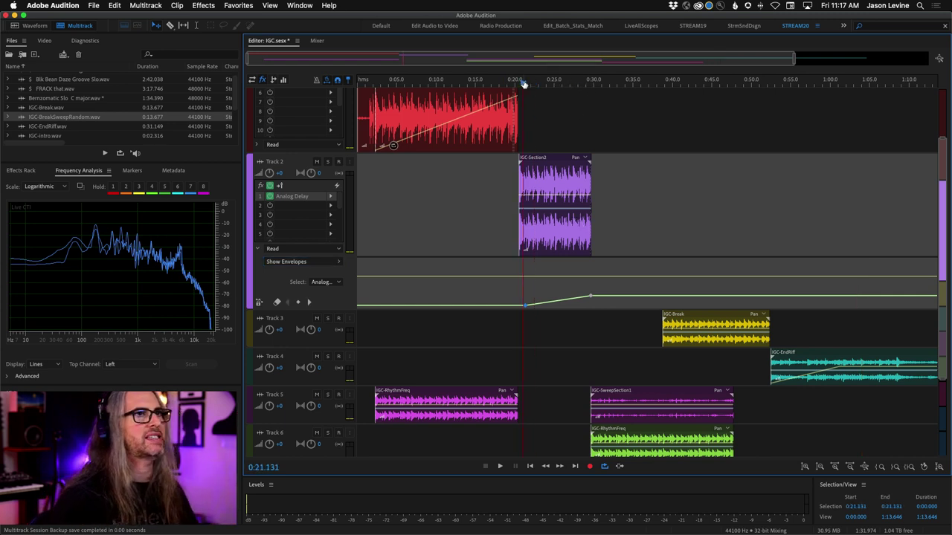
key("space")
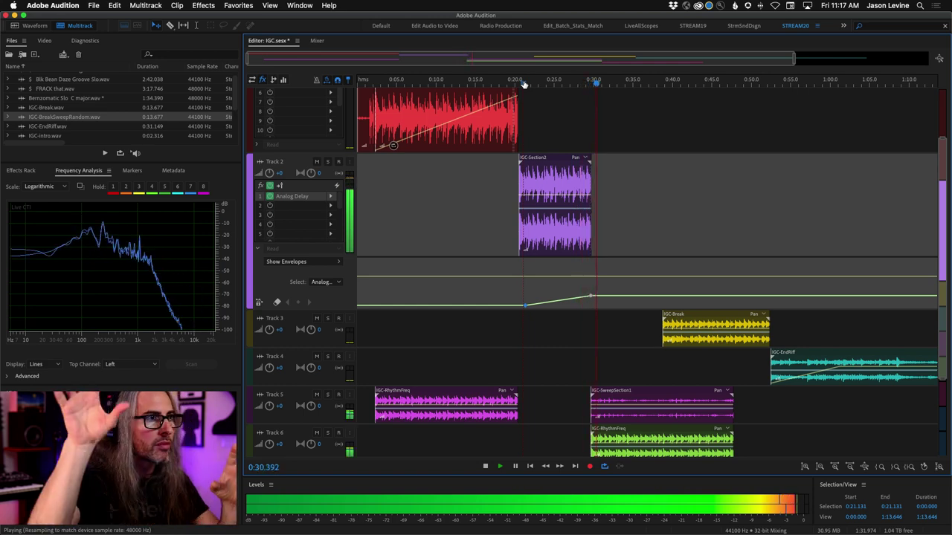
key("space")
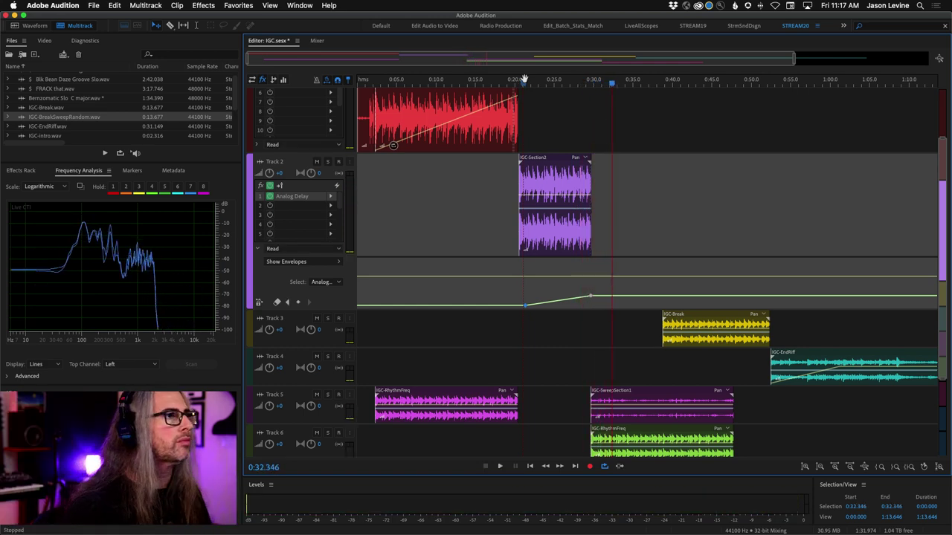
Set Track 2's Analog Delay to 77% Feedback, 92% Trash and 126% Spread, and audition it from 0:24.842.
double_click(291, 197)
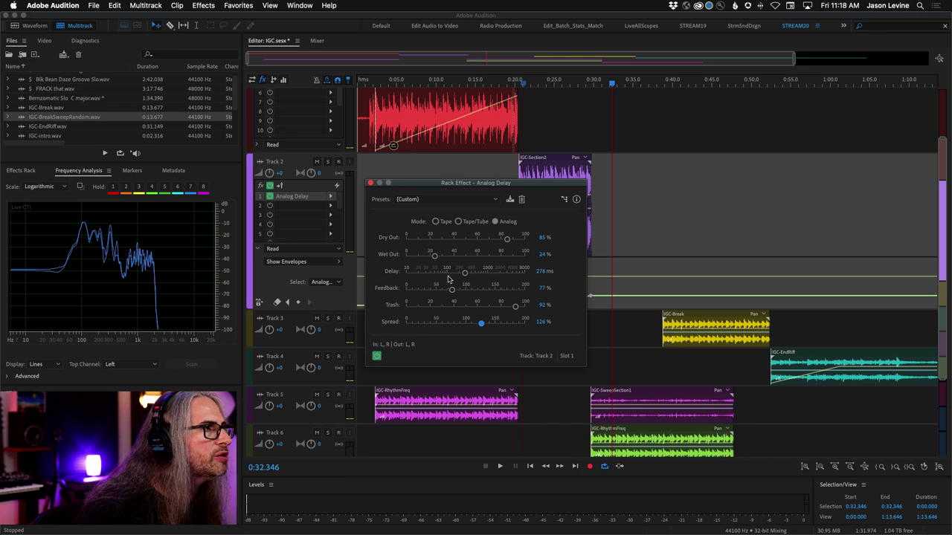
left_click_drag(508, 175, 383, 173)
left_click_drag(309, 252, 295, 252)
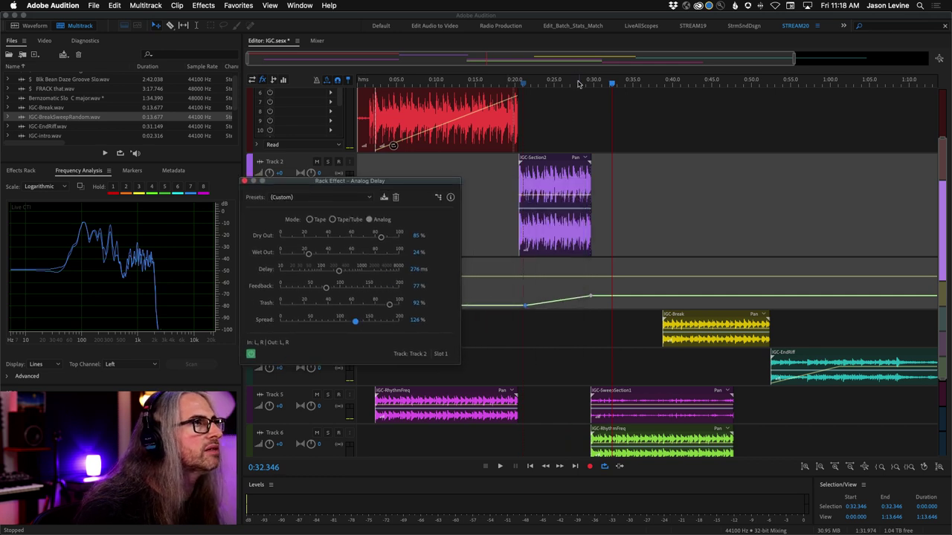
left_click(553, 83)
key("space")
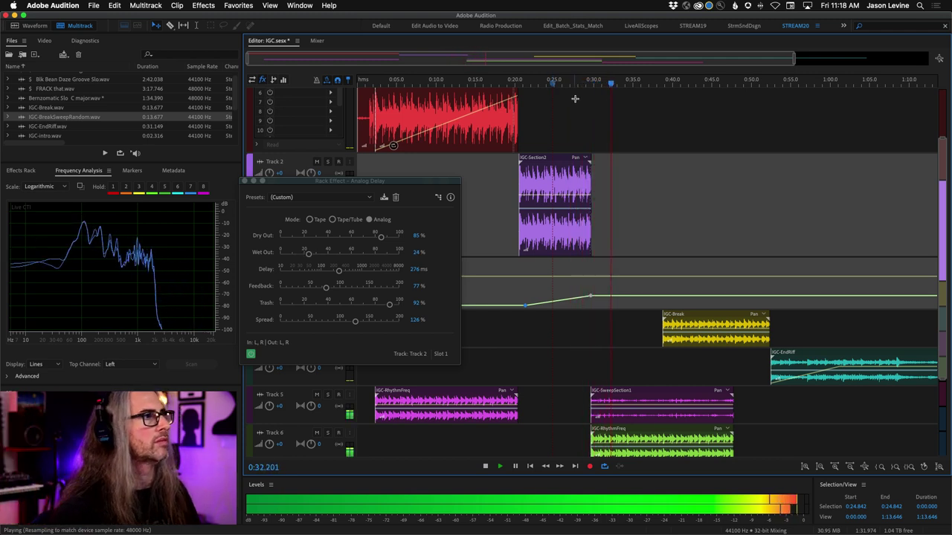
key("space")
Set the Analog Delay's Feedback to 92%, audition it from 0:25.156, and close the effect settings.
left_click_drag(323, 286, 326, 290)
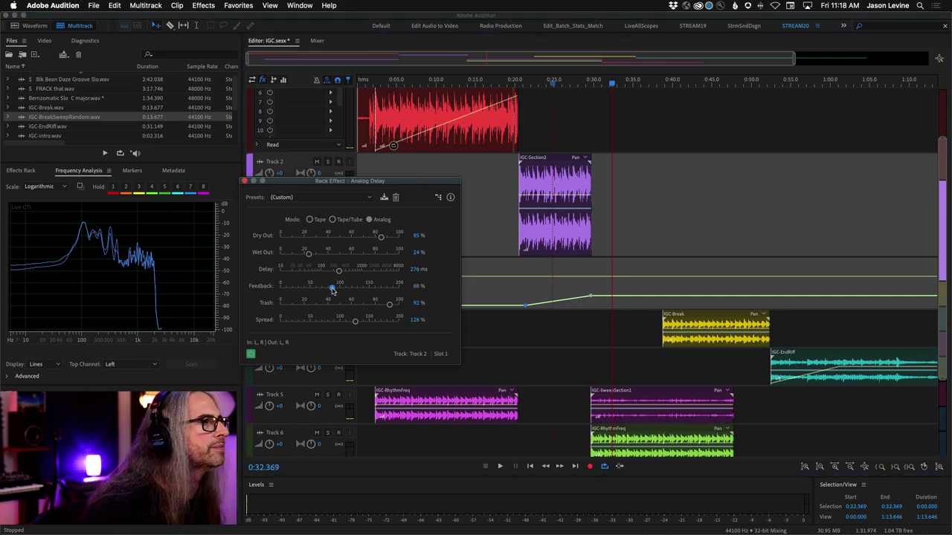
left_click(556, 88)
key("space")
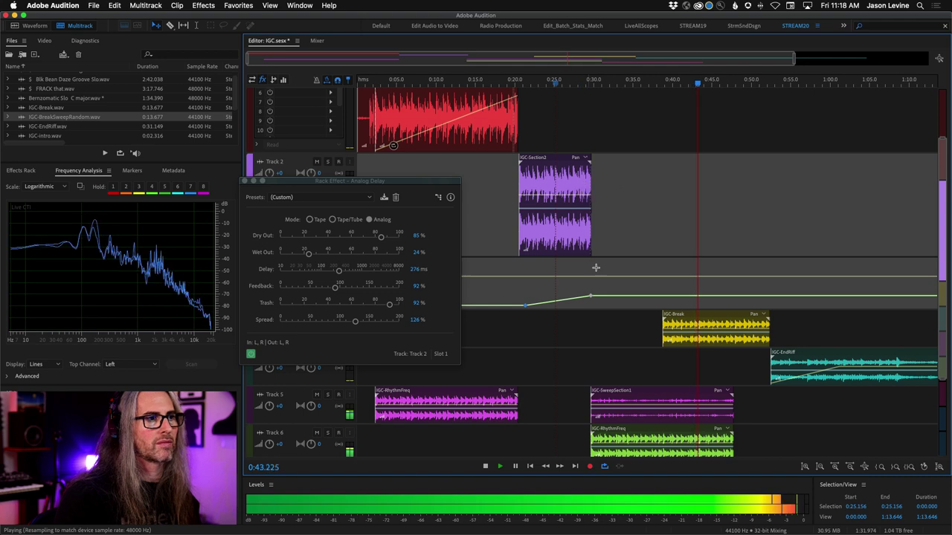
left_click(246, 181)
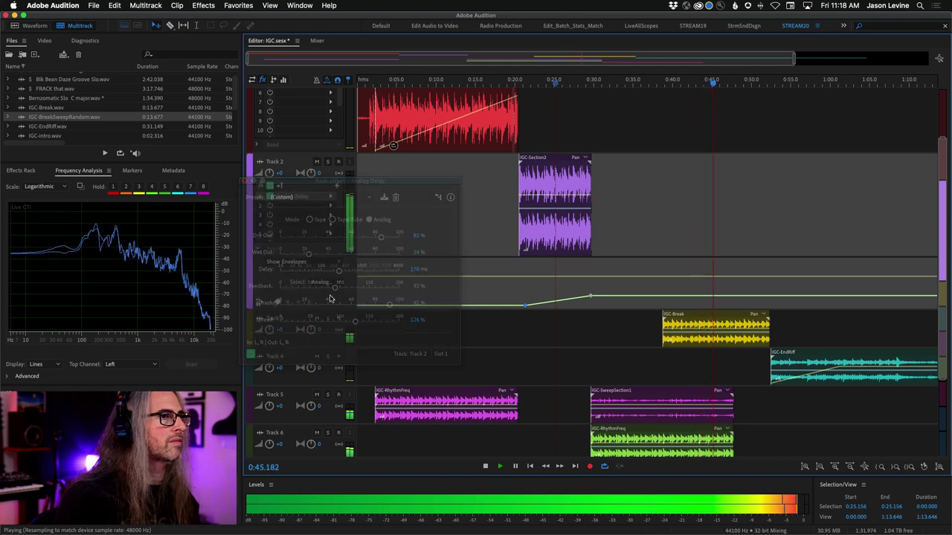
key("space")
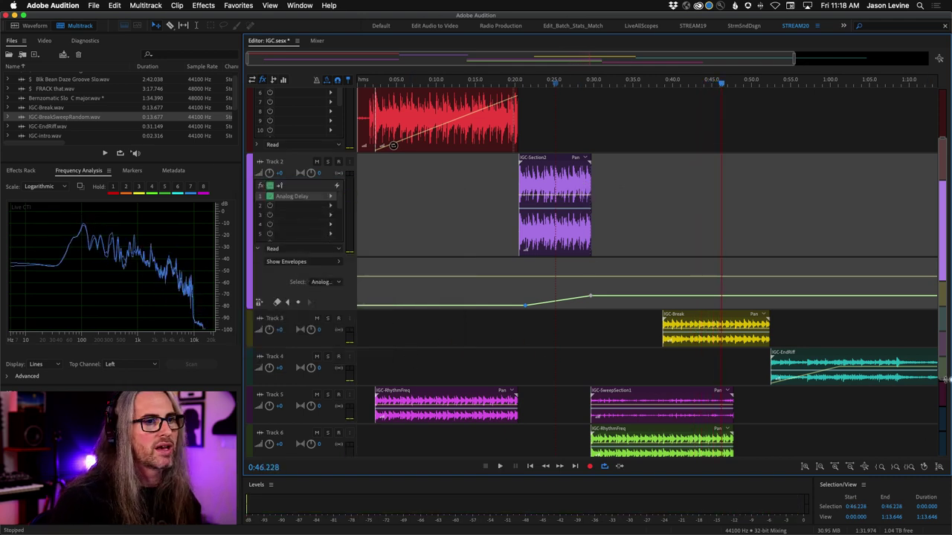
Rename Track 7 as SynthOrch and increase its track height.
left_click_drag(944, 379, 940, 526)
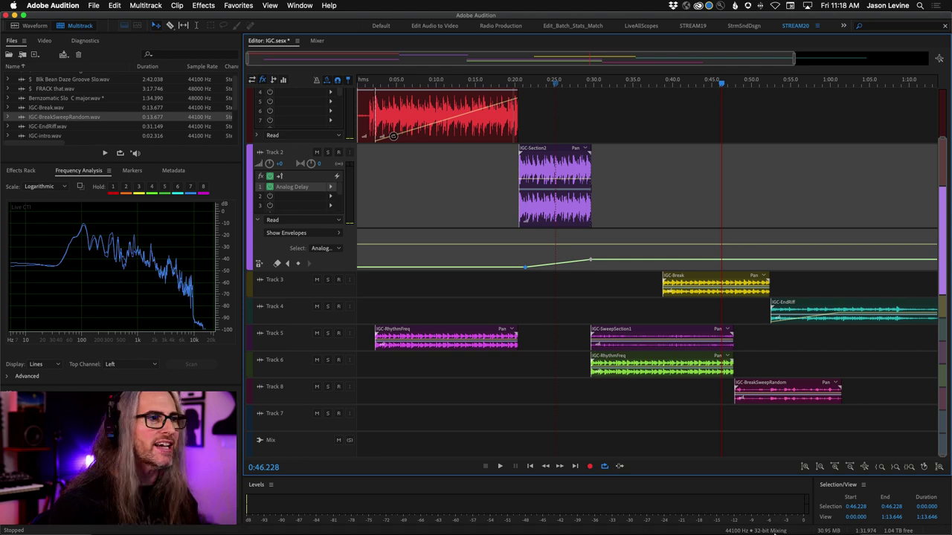
left_click(268, 414)
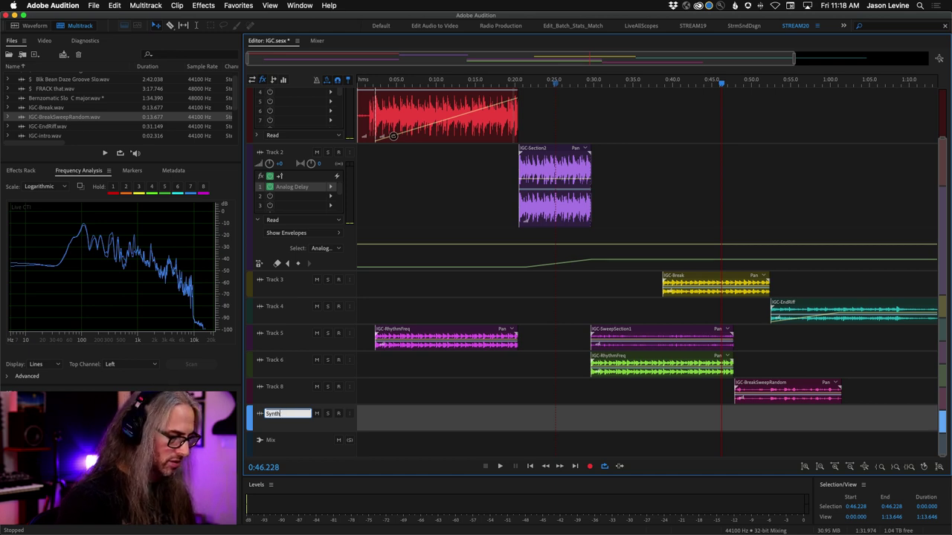
key("Return")
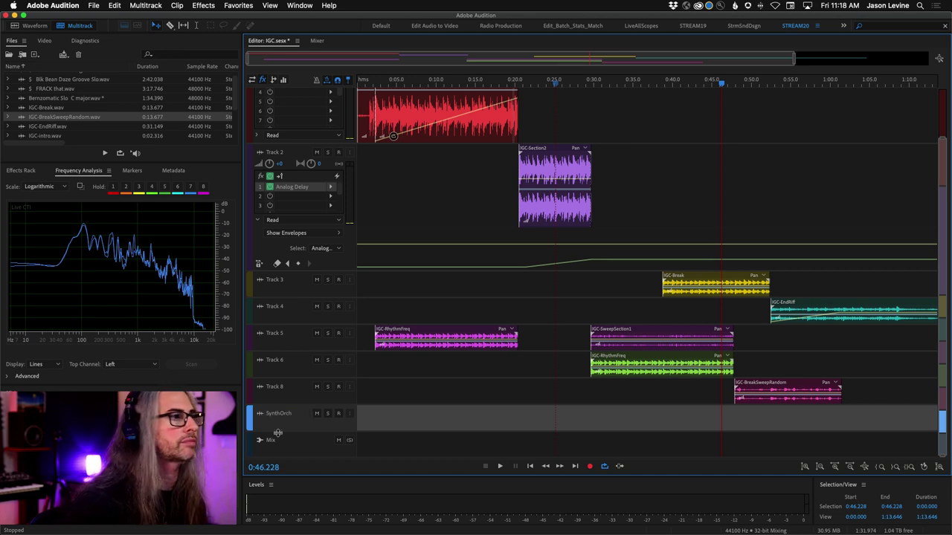
left_click_drag(301, 432, 303, 483)
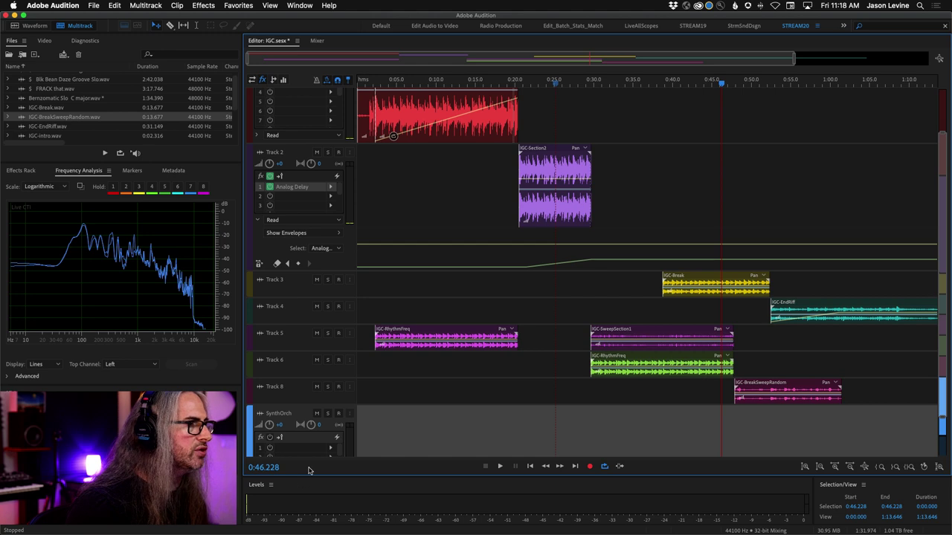
Display the tracks' inputs and outputs, and set SynthOrch's stereo input to [07S] Focusrite Thunderbolt: Input 7.
left_click(252, 79)
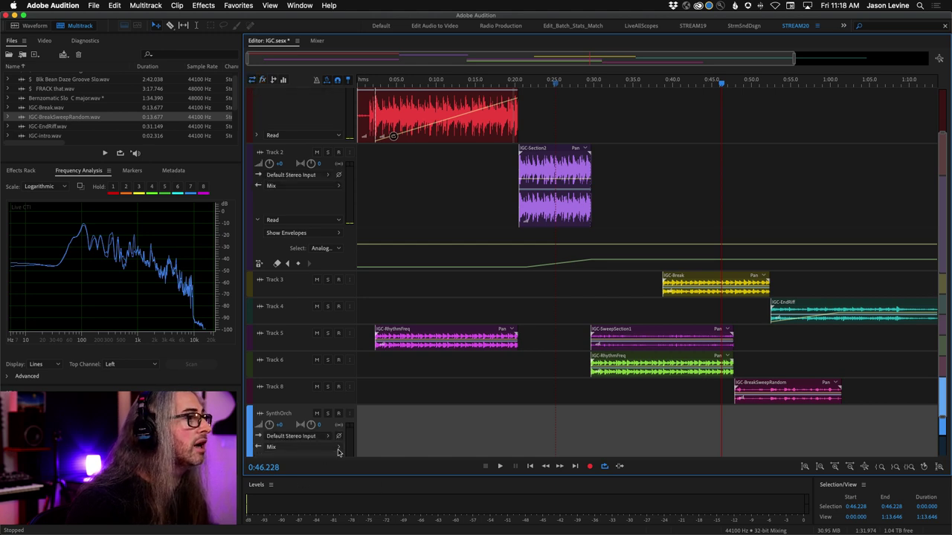
scroll(642, 444, "down", 2)
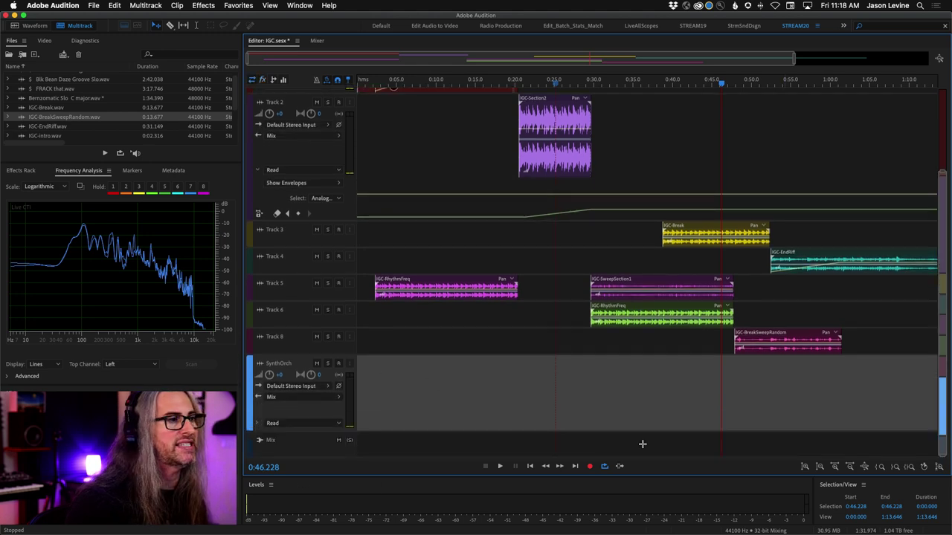
left_click(325, 388)
mouse_move(362, 415)
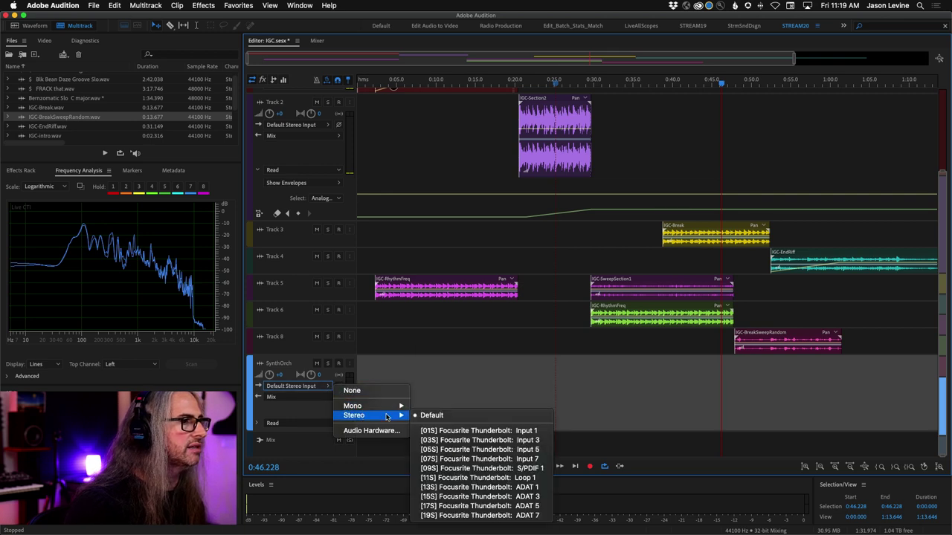
left_click(494, 460)
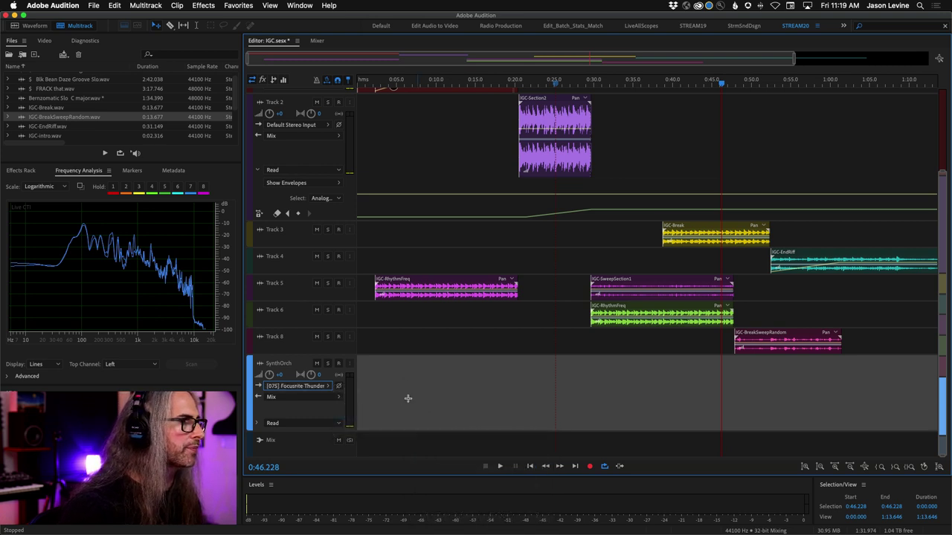
Arm the SynthOrch track for recording and move the playhead to 0:13.647.
left_click(337, 364)
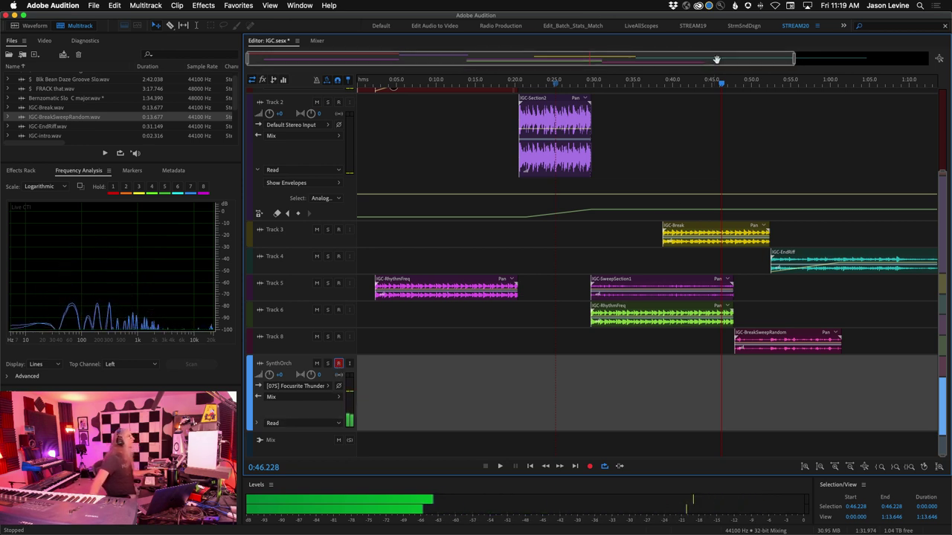
left_click_drag(721, 84, 465, 77)
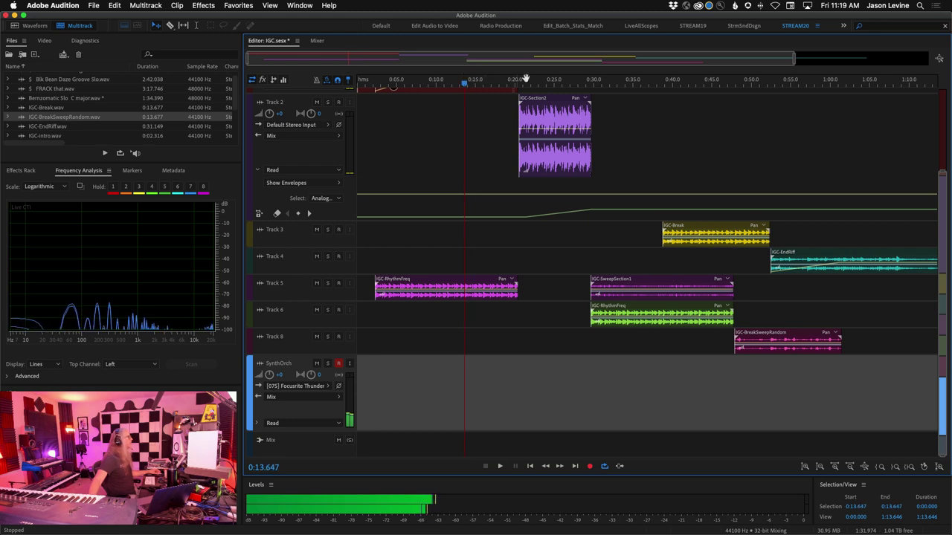
Fit the whole session in view and record a synth take on SynthOrch from 0:00.000 to about 1:26.
left_click_drag(534, 82, 578, 80)
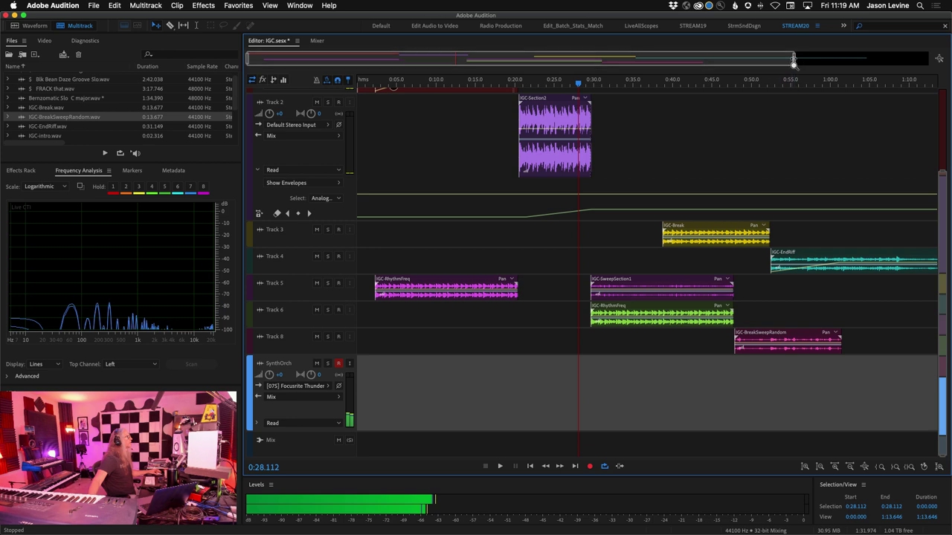
scroll(939, 64, "down", 1)
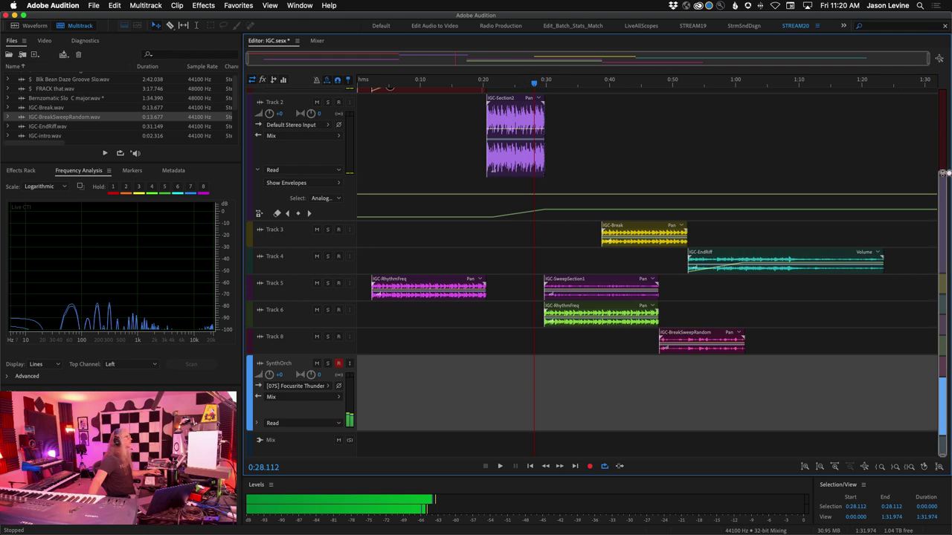
left_click_drag(942, 172, 942, 56)
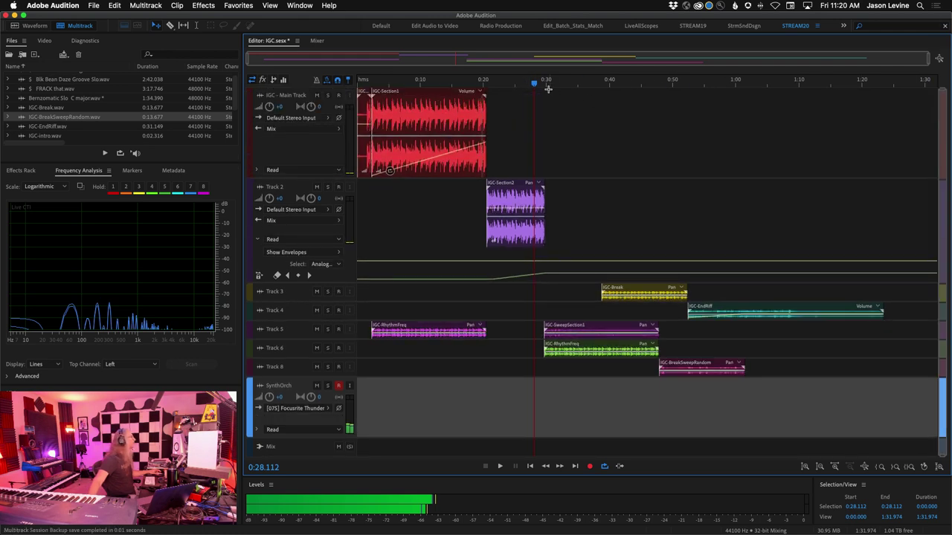
left_click_drag(534, 83, 300, 80)
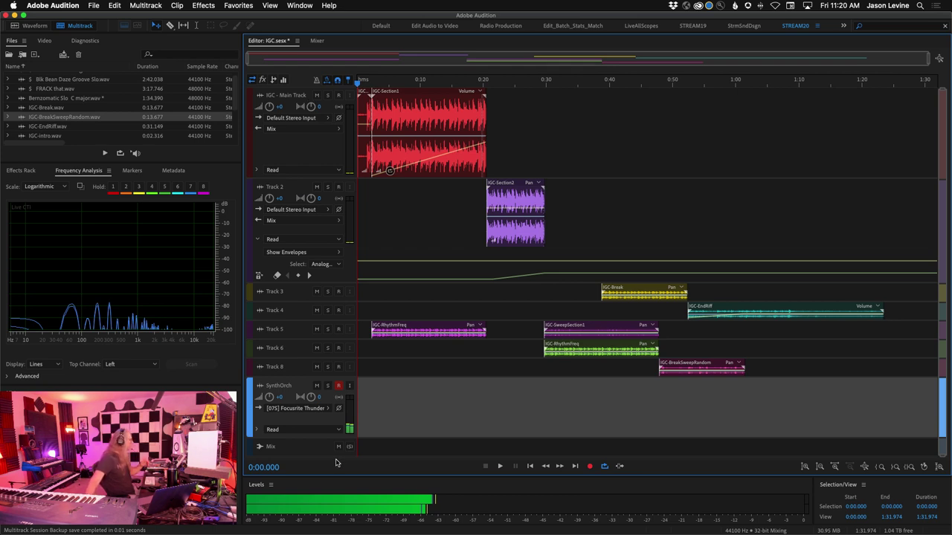
left_click(588, 467)
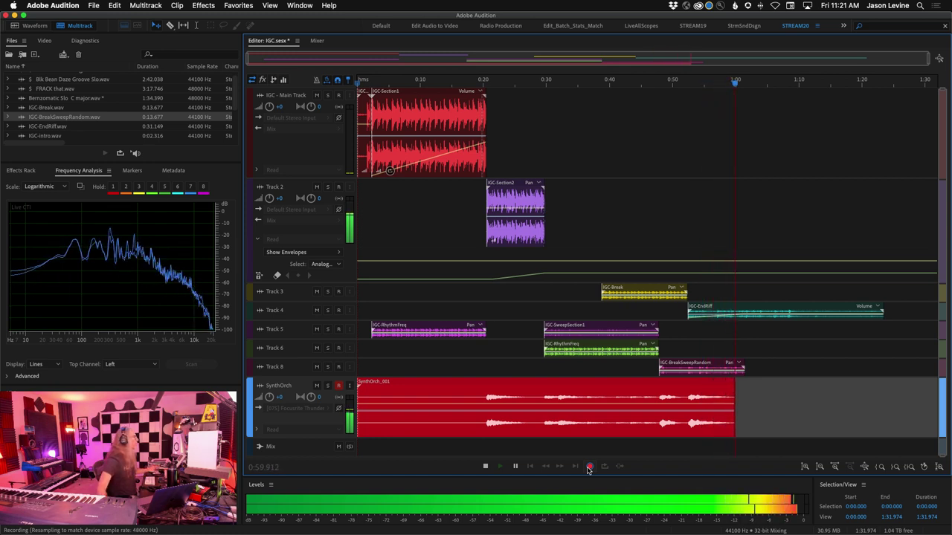
left_click(739, 364)
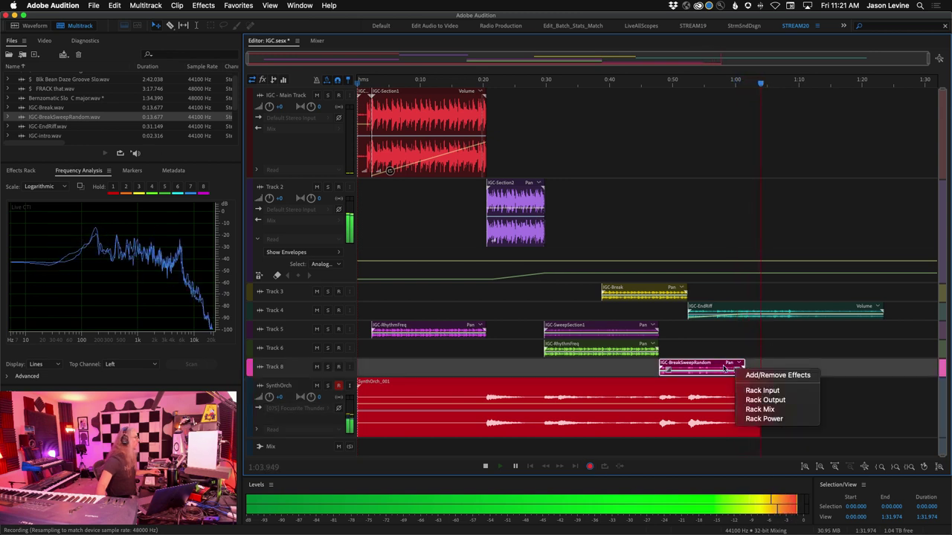
right_click(724, 369)
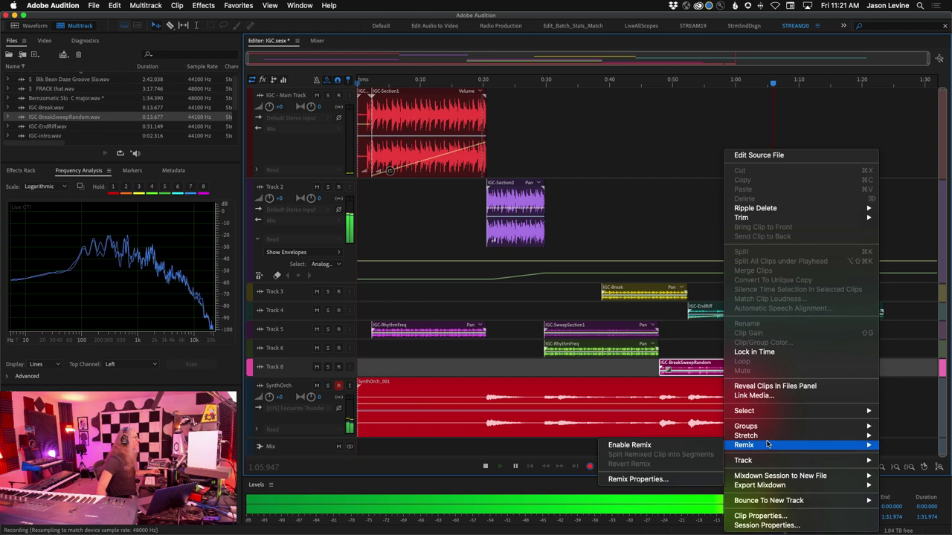
left_click(701, 340)
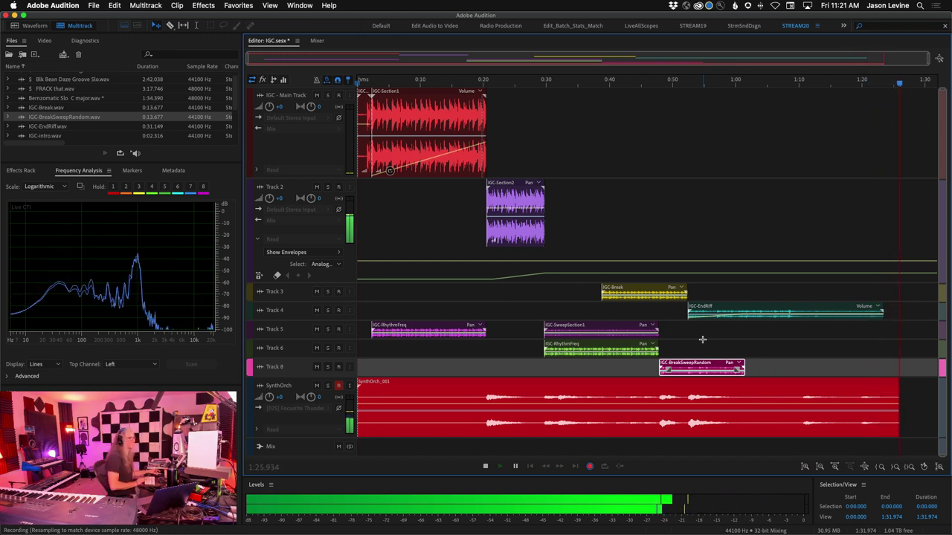
key("space")
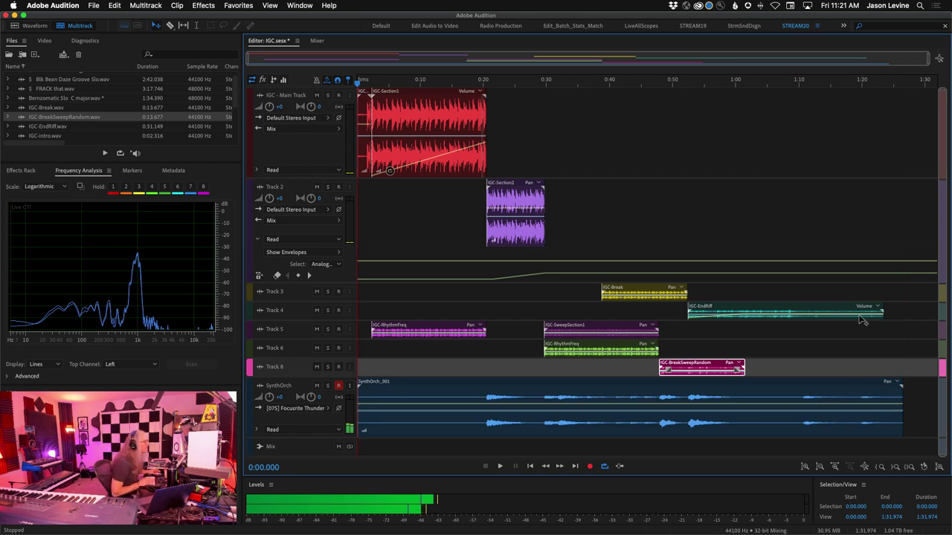
Increase Track 4's height and select the IGC-EndRiff clip.
left_click_drag(328, 321, 328, 387)
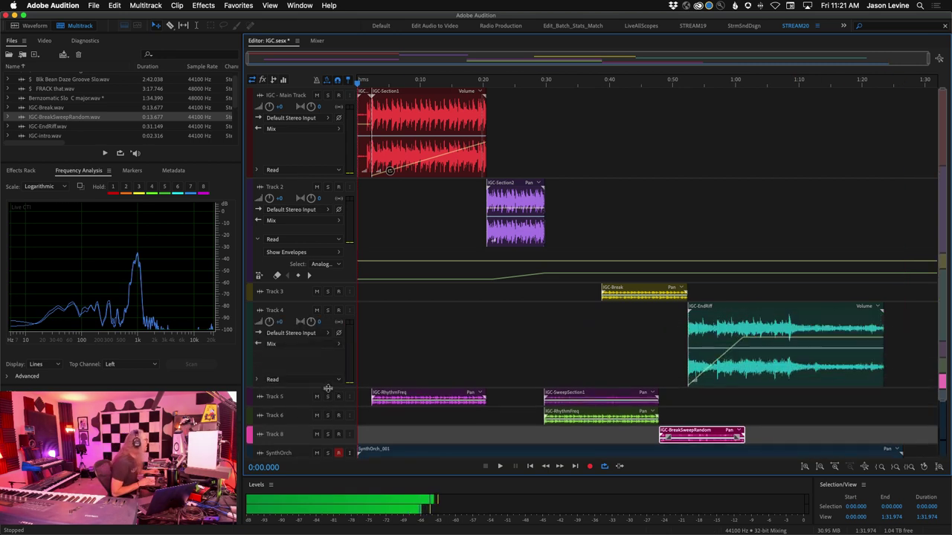
left_click(852, 341)
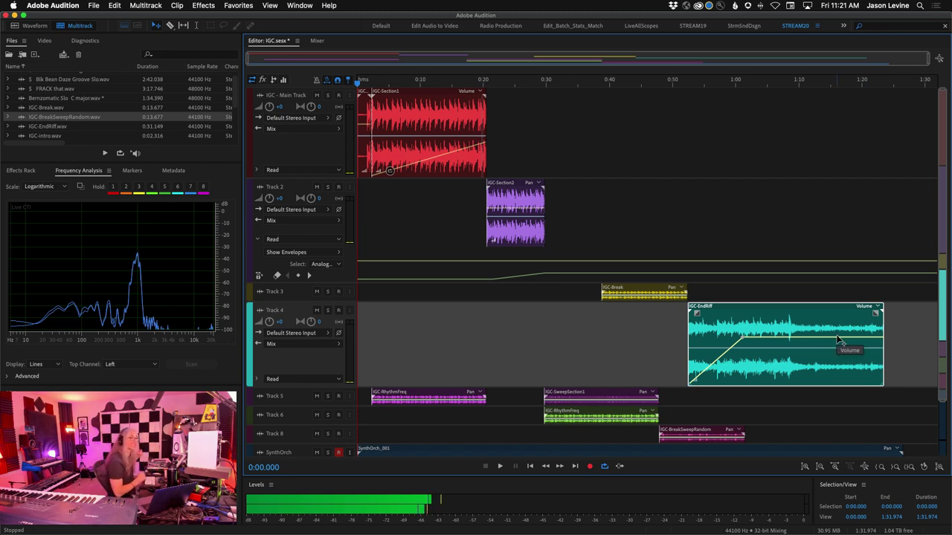
Open Inter Galatic Ching.wav in the waveform editor, show the full file and audition it from the beginning.
scroll(45, 91, "up", 1)
double_click(52, 77)
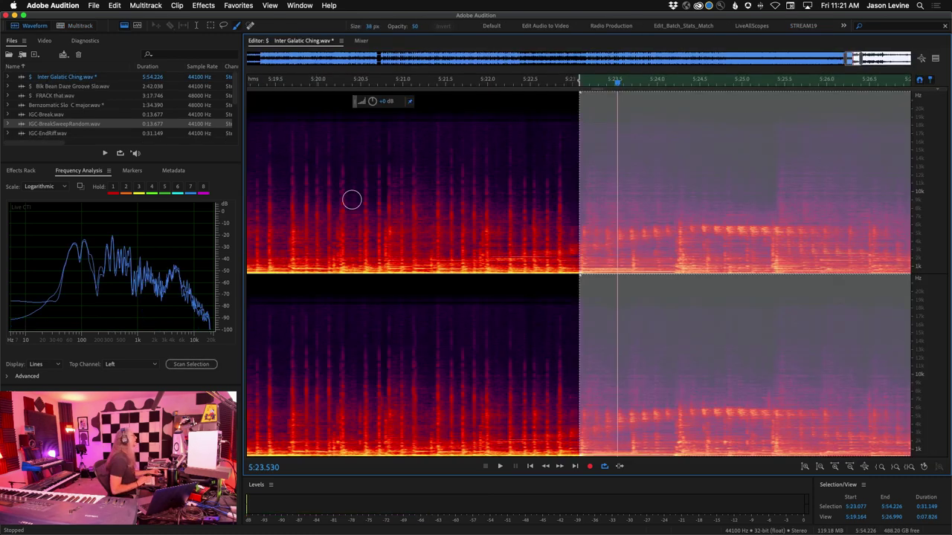
key("backslash")
left_click_drag(292, 86, 180, 84)
key("space")
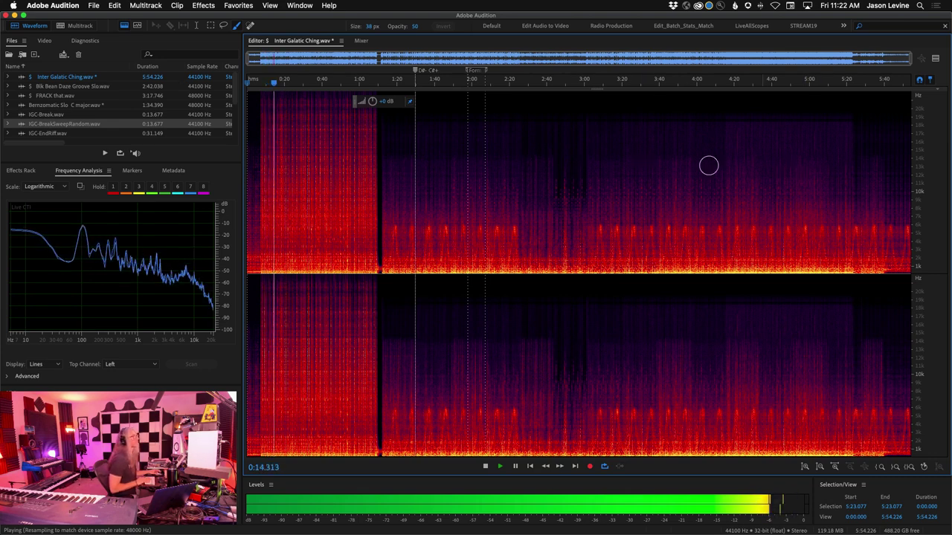
key("space")
Return to the multitrack session and add volume keyframes that fade out the last part of IGC-EndRiff.
left_click(77, 26)
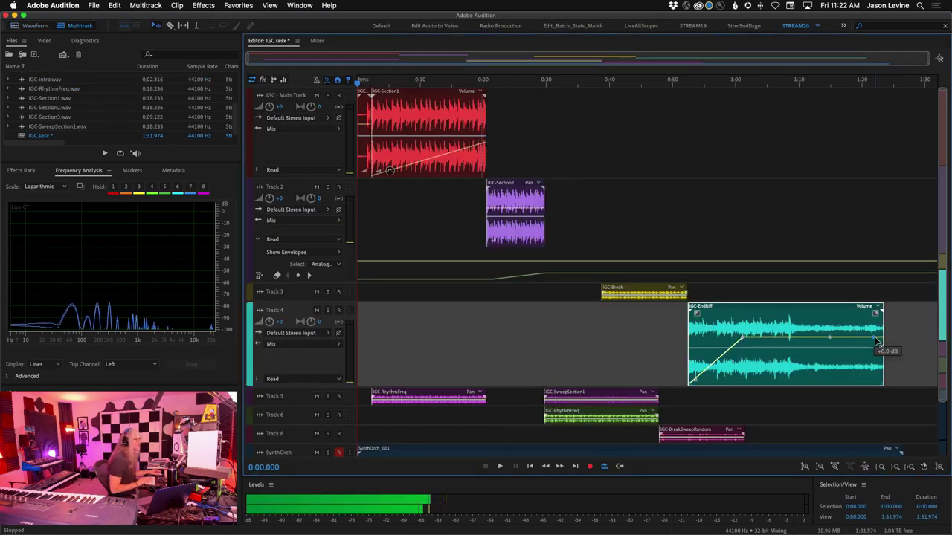
left_click_drag(877, 339, 901, 380)
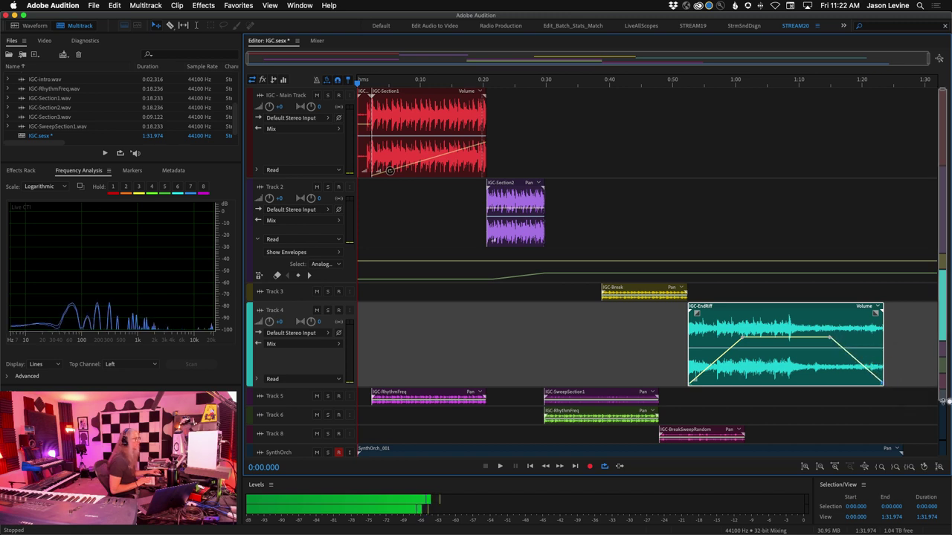
Disarm the SynthOrch track and increase its track height.
scroll(327, 428, "down", 1)
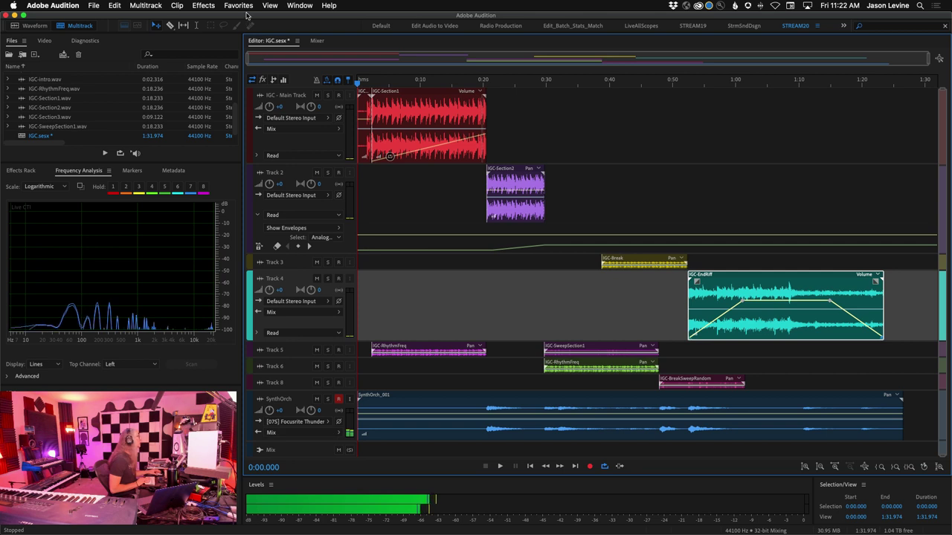
left_click(338, 399)
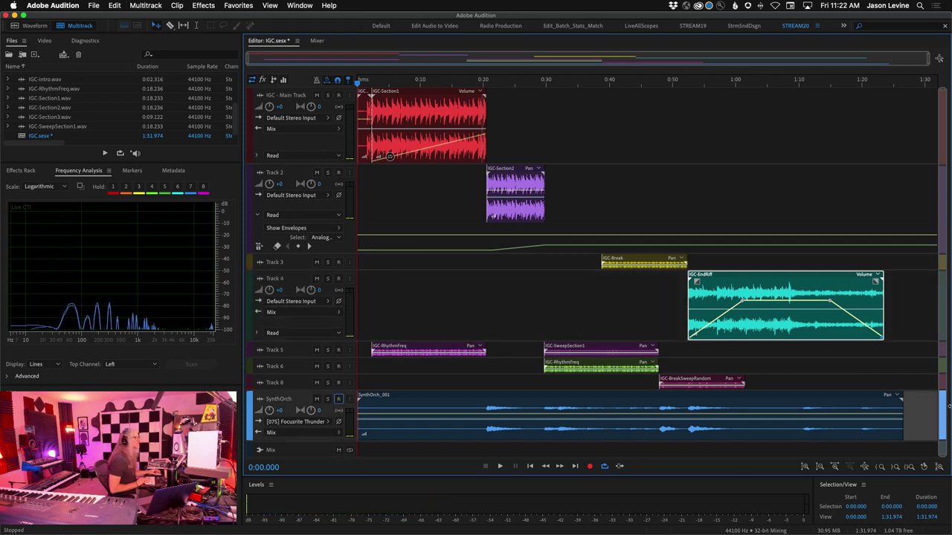
left_click_drag(322, 446, 322, 458)
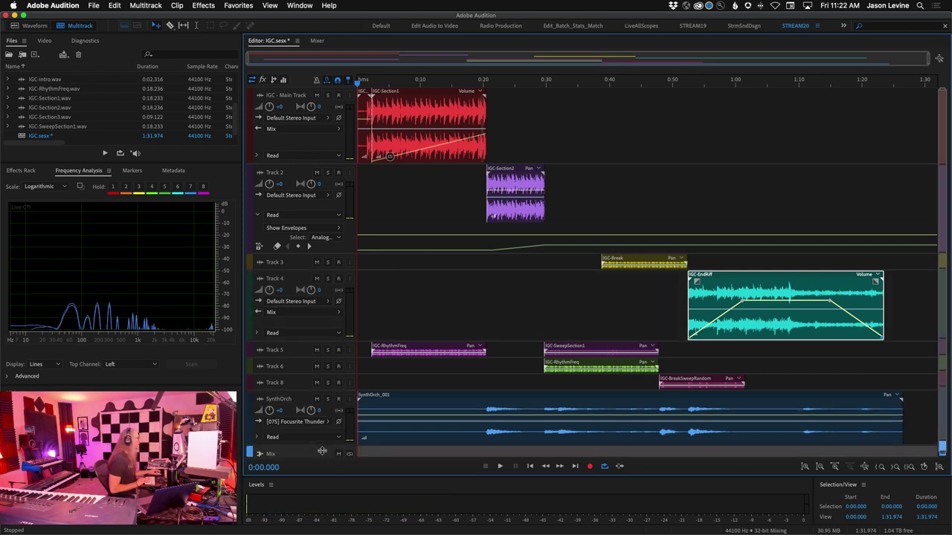
During playback, boost SynthOrch's track EQ by 2.2 dB at 3200 Hz and cut band 2 by 5.9 dB at 316 Hz.
left_click(283, 80)
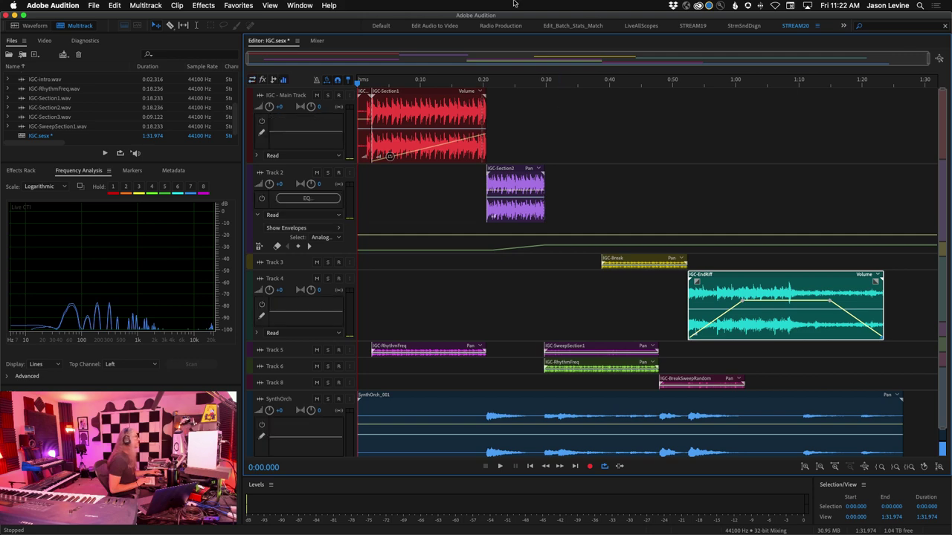
key("space")
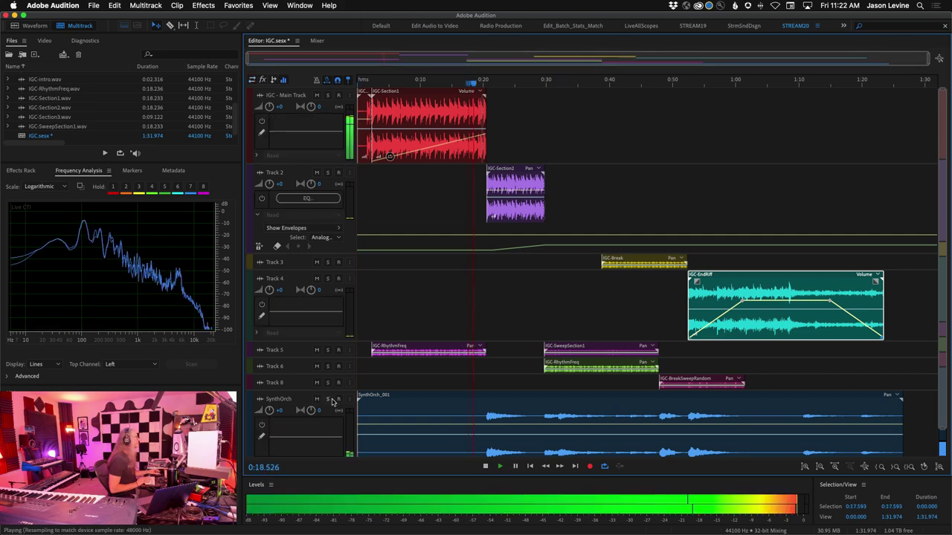
double_click(303, 431)
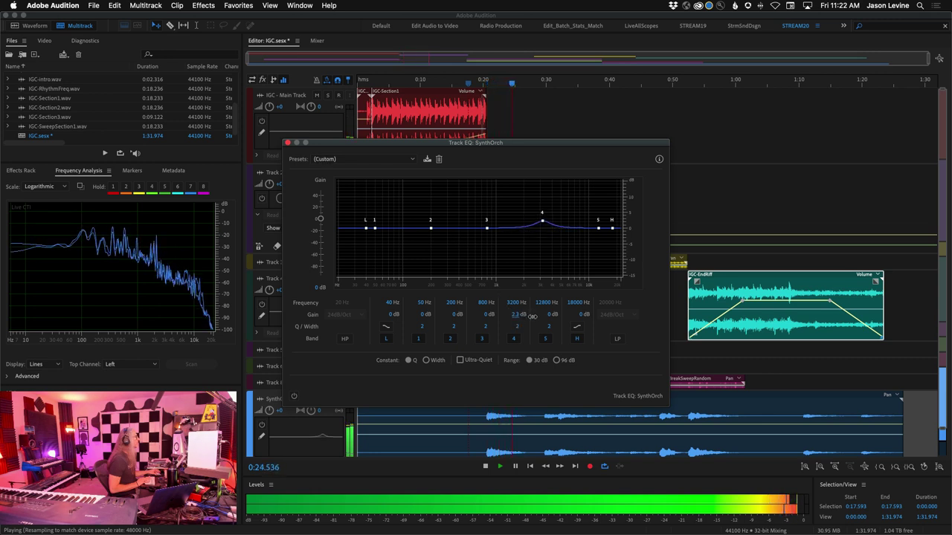
left_click(455, 302)
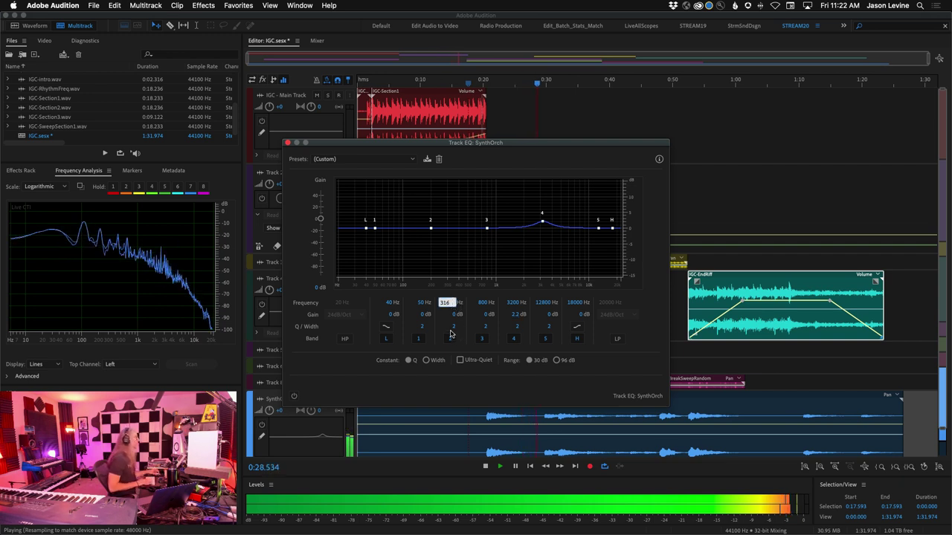
left_click_drag(443, 315, 436, 316)
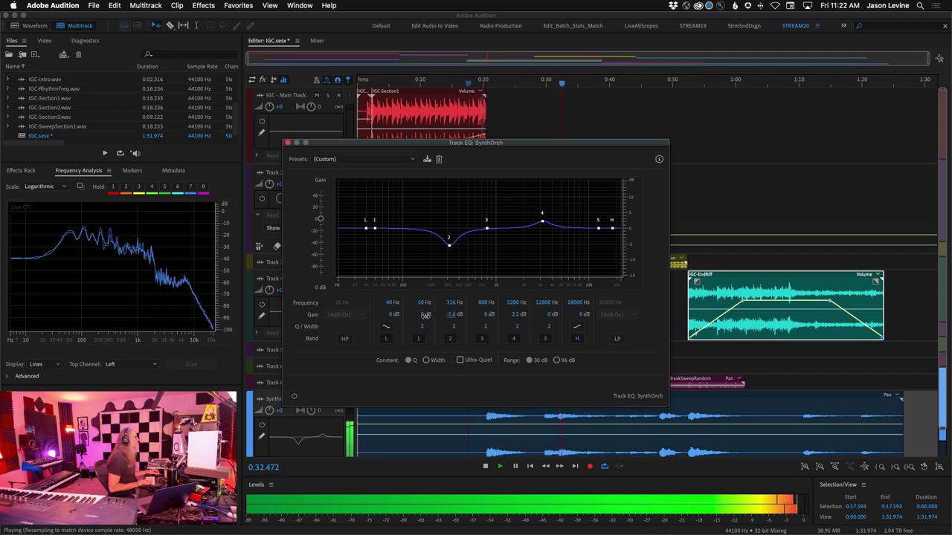
Enable the high-pass filter at 58 Hz in SynthOrch's track EQ and close the EQ settings.
left_click(345, 339)
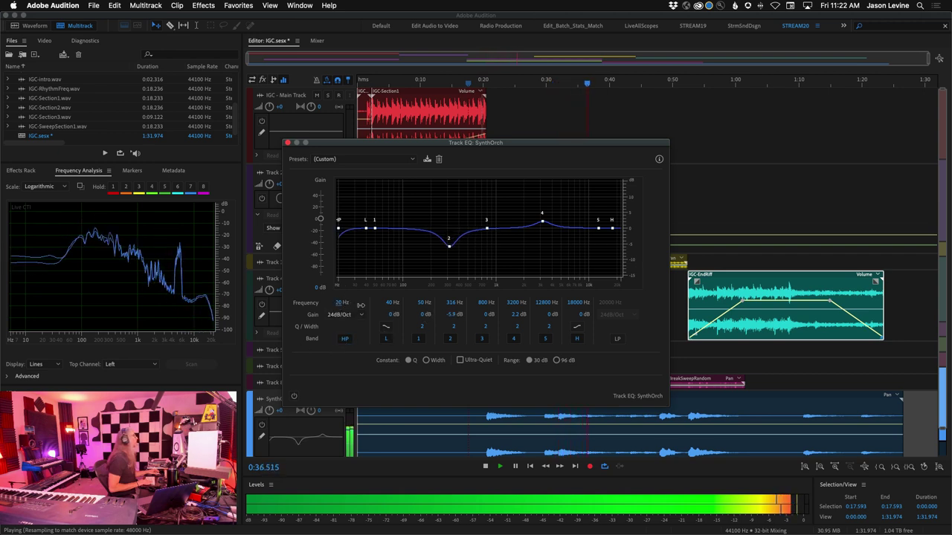
left_click_drag(346, 302, 368, 303)
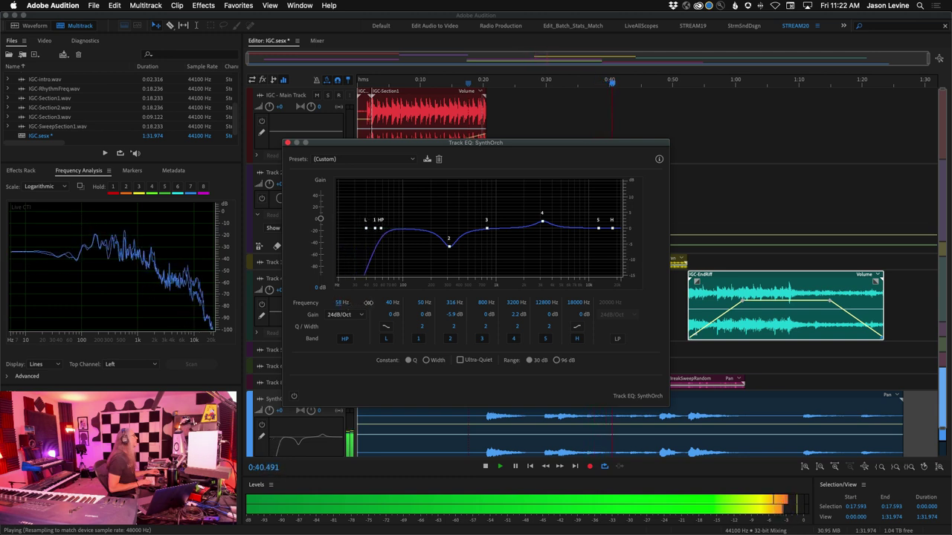
left_click(288, 142)
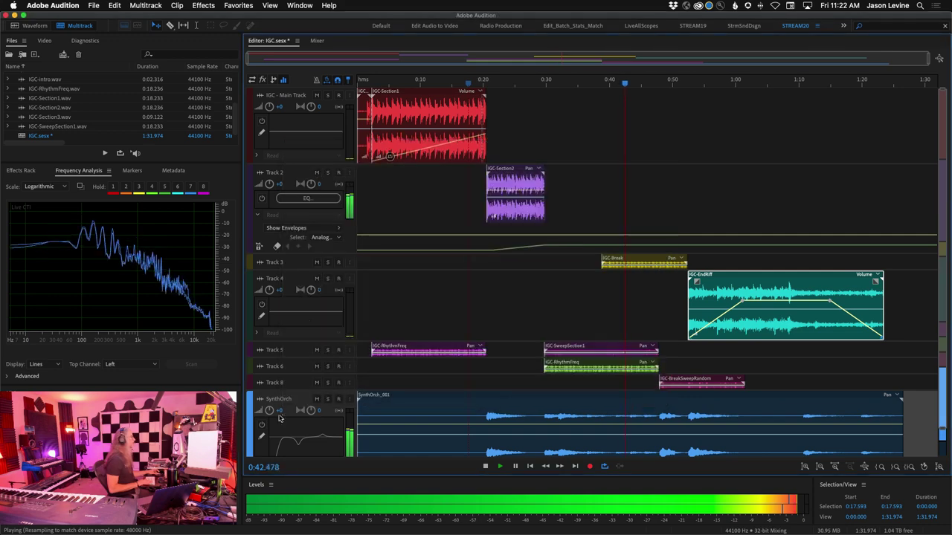
Display the tracks' effects and add the Waves AU reverb Abbey Road Plates (s) to SynthOrch's first effect slot.
left_click(261, 80)
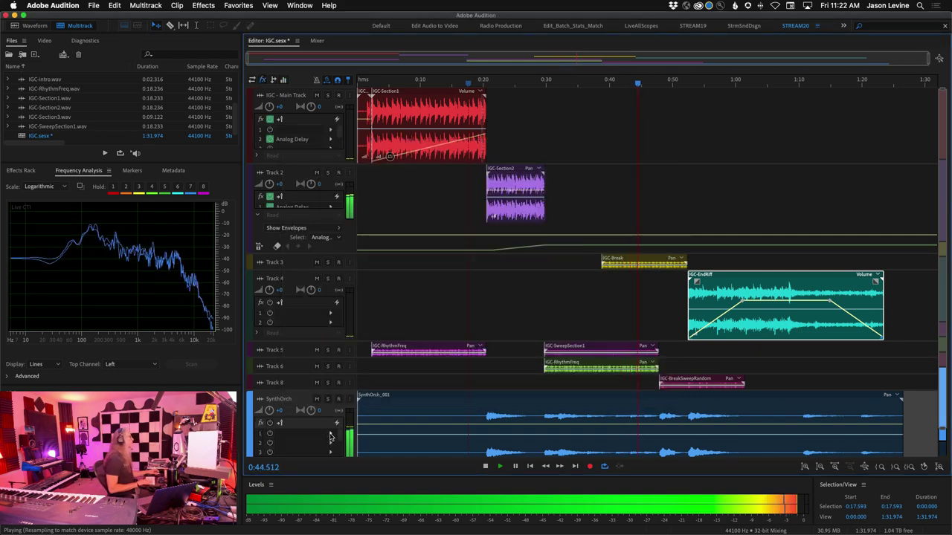
left_click(330, 435)
mouse_move(416, 525)
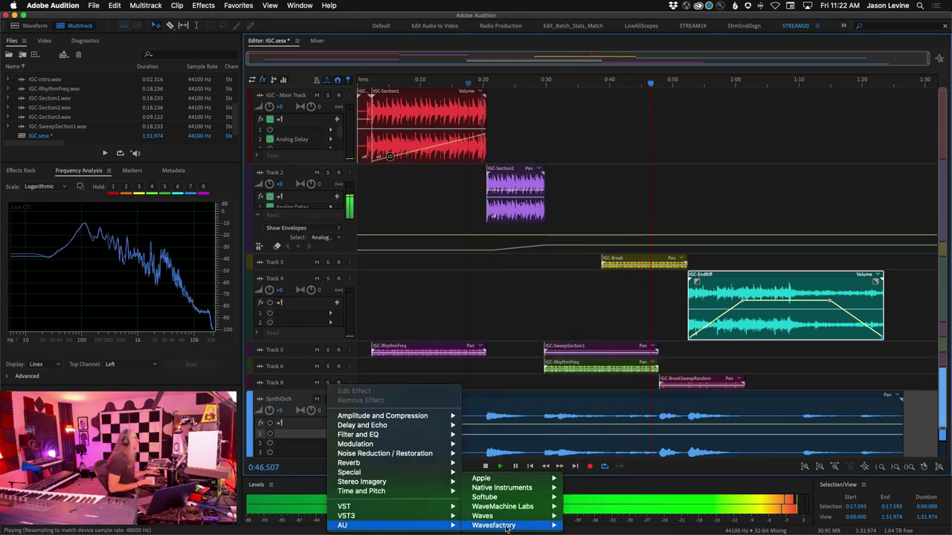
mouse_move(523, 518)
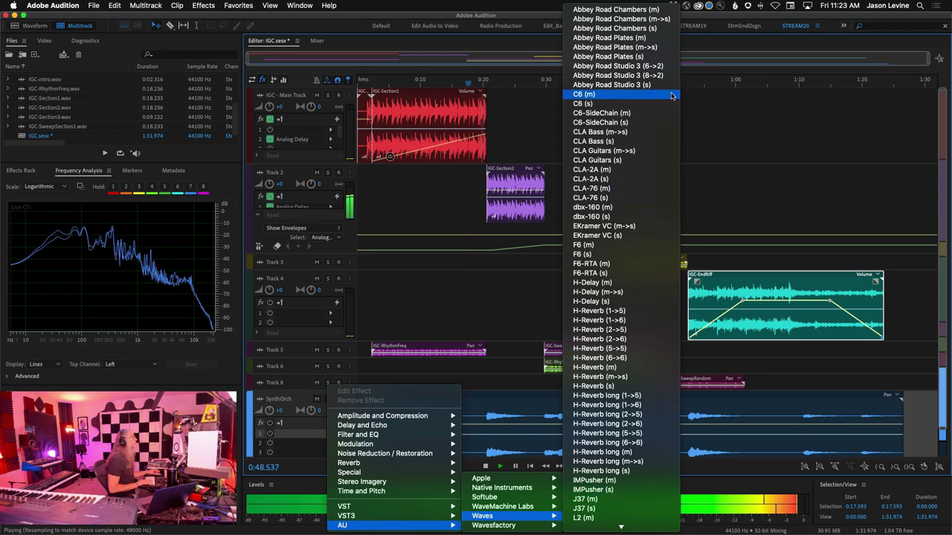
left_click(660, 58)
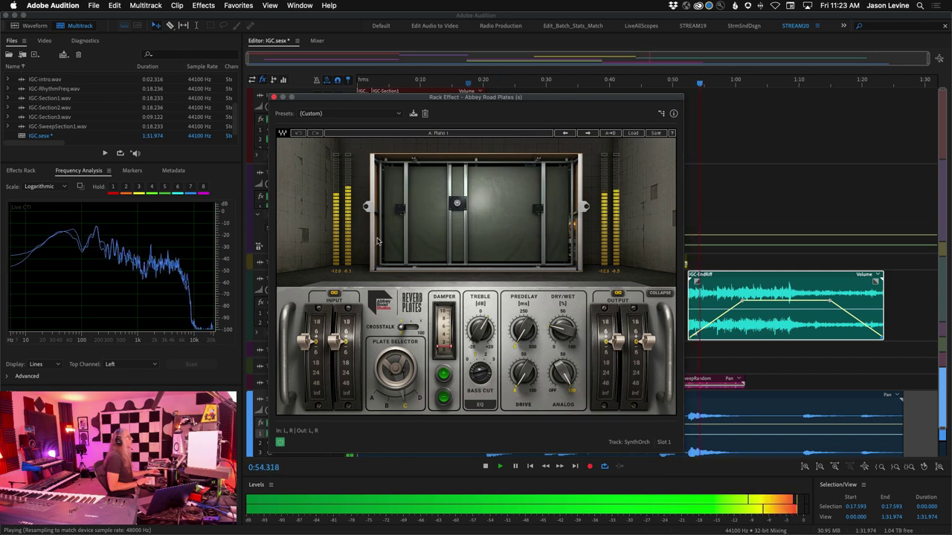
Load the Strings 4 factory preset in Abbey Road Plates and adjust its Dry/Wet mix.
left_click_drag(539, 99, 488, 43)
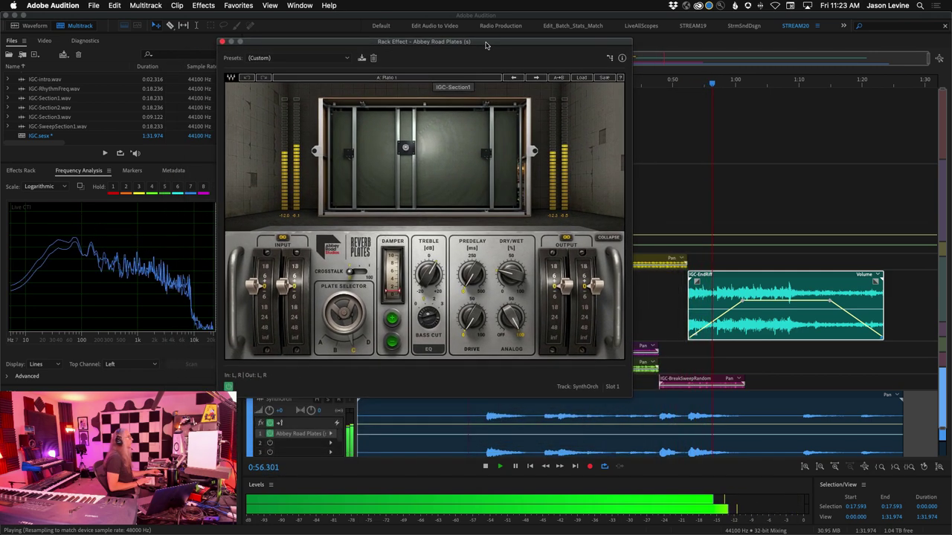
left_click(579, 79)
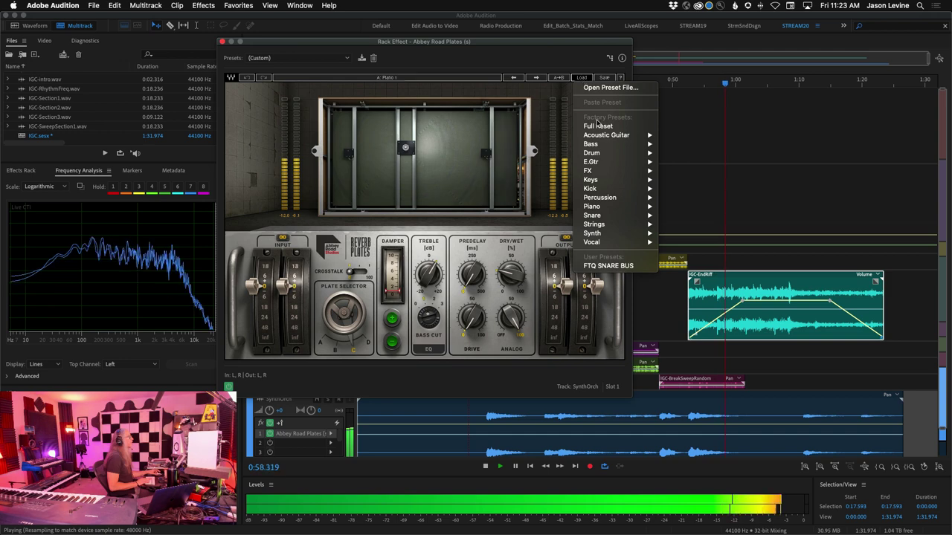
mouse_move(610, 226)
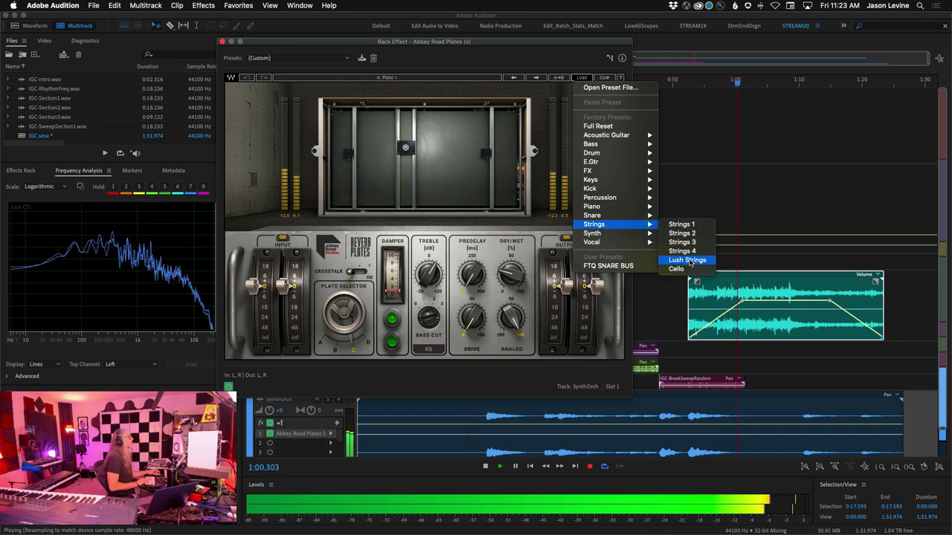
left_click(681, 250)
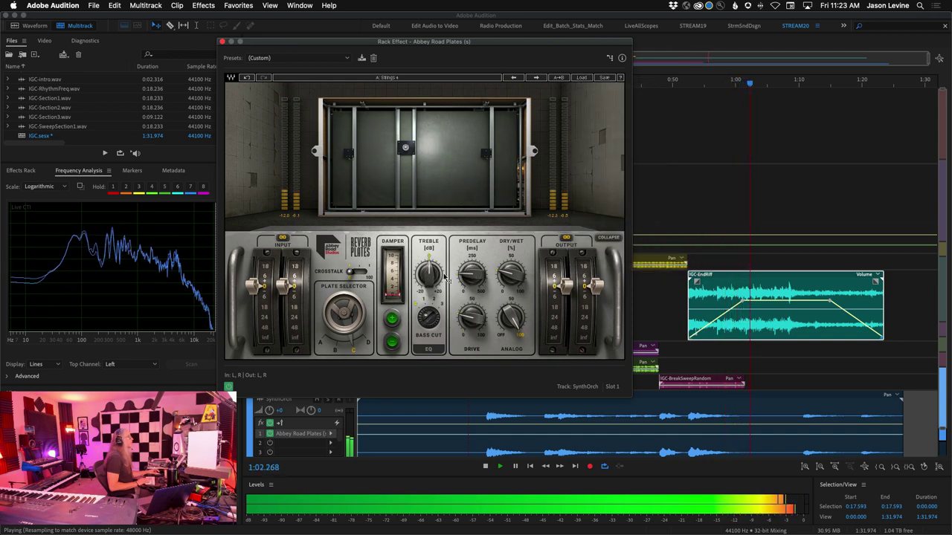
left_click_drag(510, 275, 511, 284)
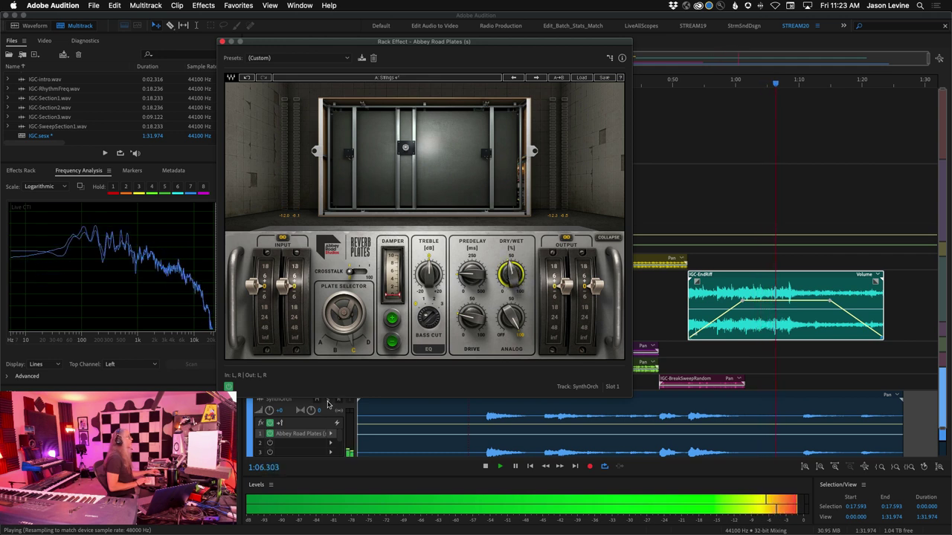
Solo SynthOrch and, while playing from about 0:47, set the Treble in Abbey Road Plates to 4.5 dB.
left_click(398, 411)
key("space")
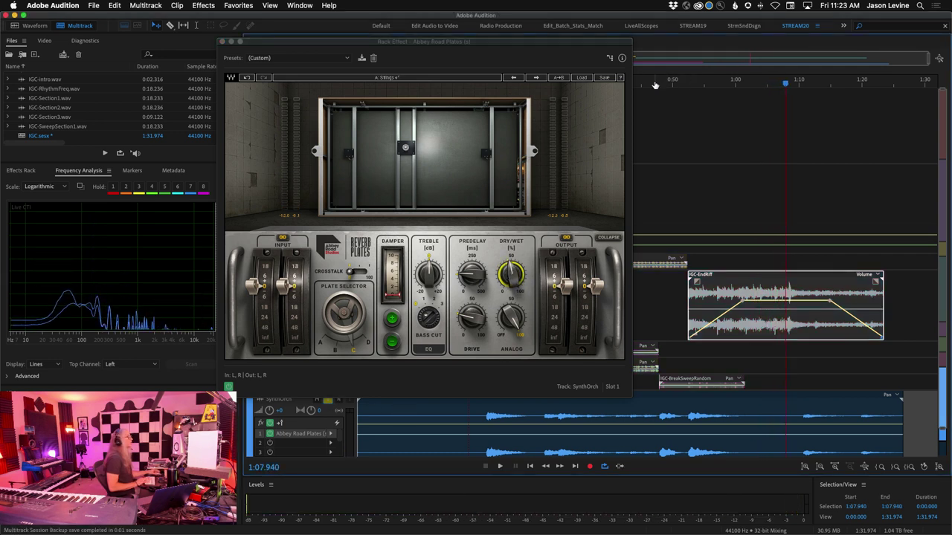
key("space")
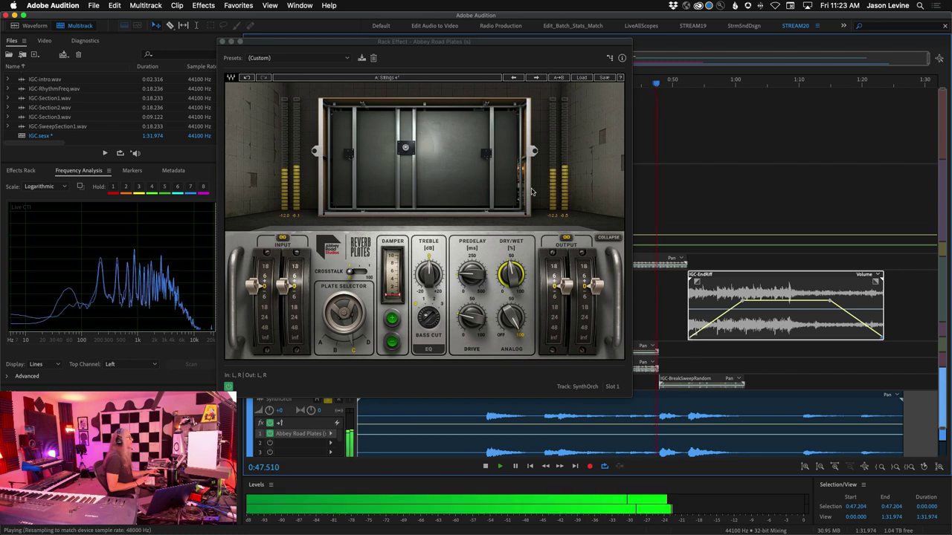
left_click(510, 276)
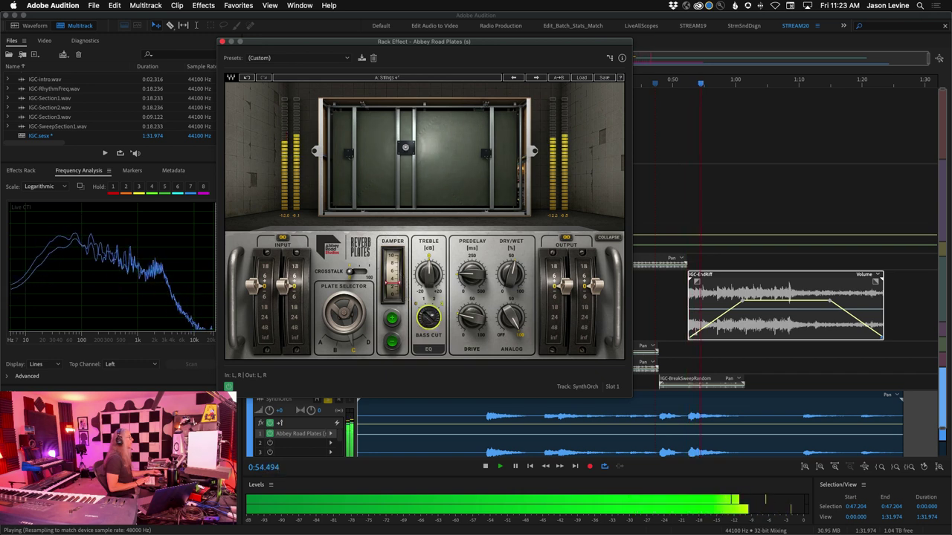
left_click_drag(434, 279, 433, 274)
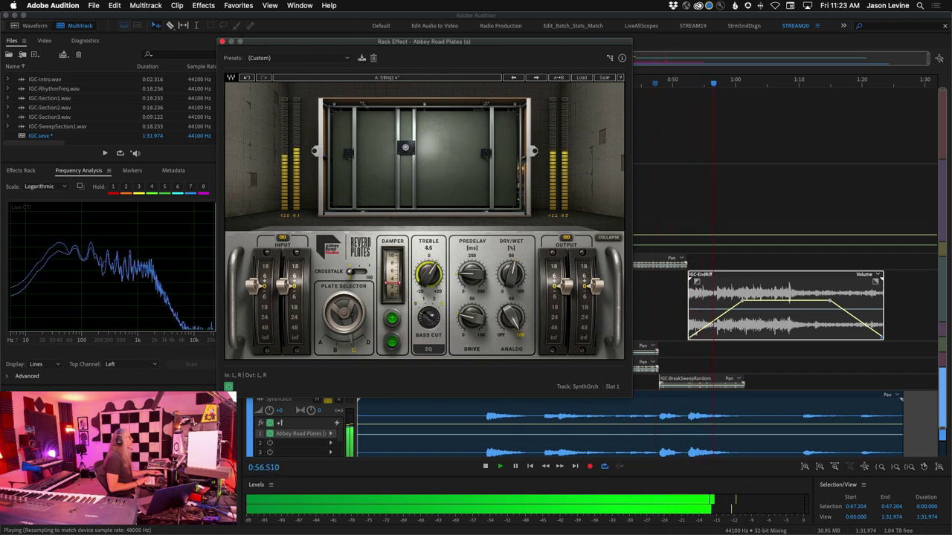
Replay the soloed SynthOrch part, fine-tune the reverb's Dry/Wet mix and Crosstalk, and close Abbey Road Plates.
left_click(642, 113)
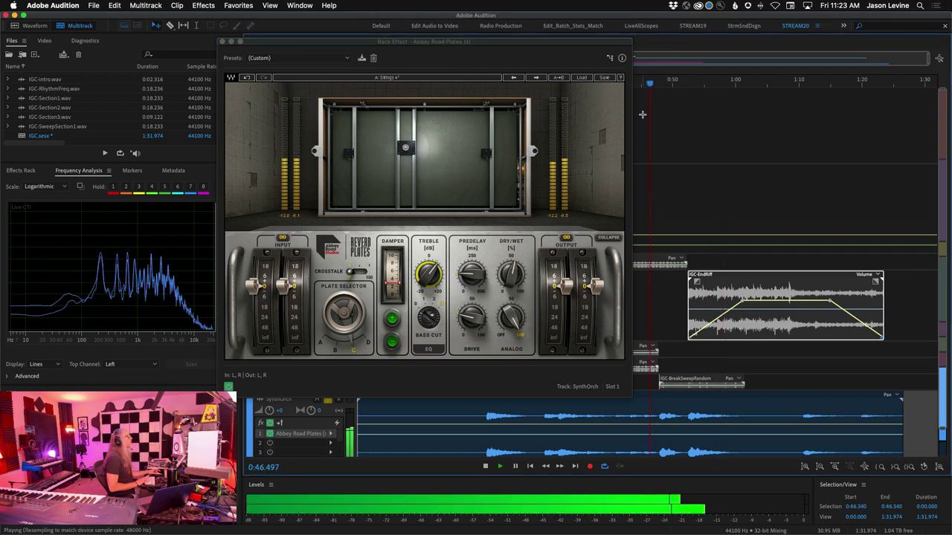
left_click_drag(510, 275, 524, 230)
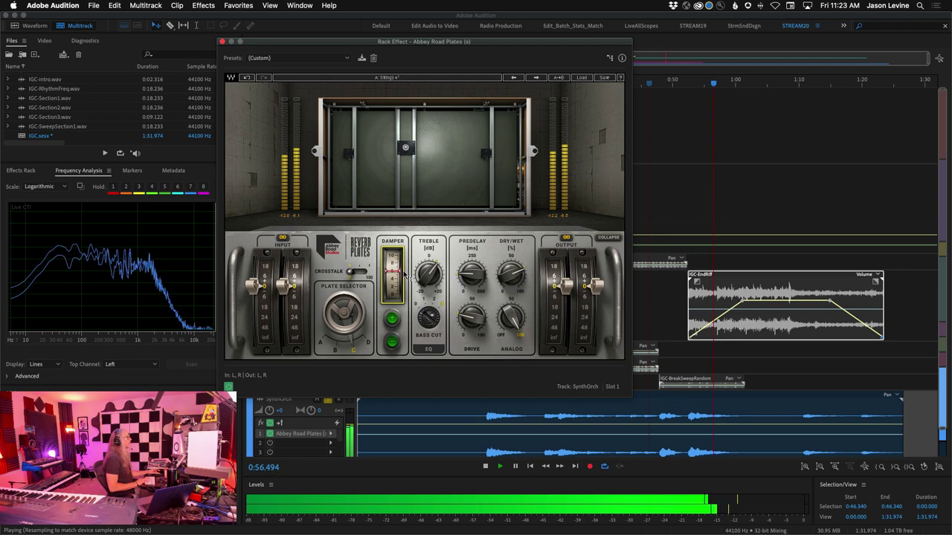
left_click(660, 102)
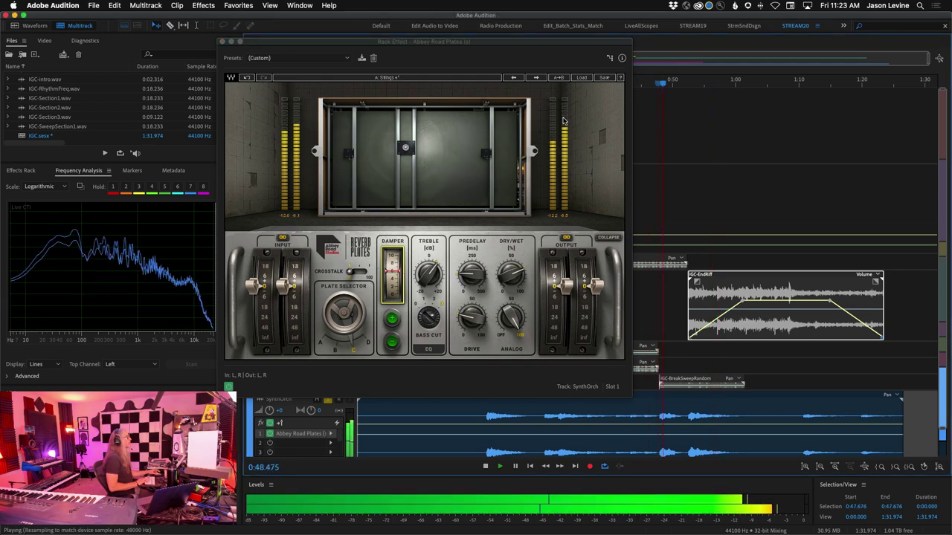
left_click(508, 276)
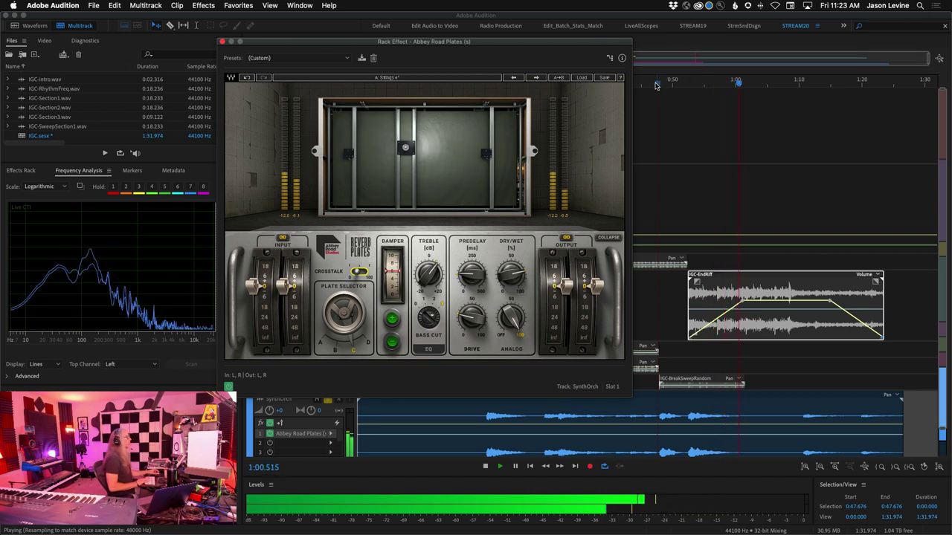
left_click(221, 42)
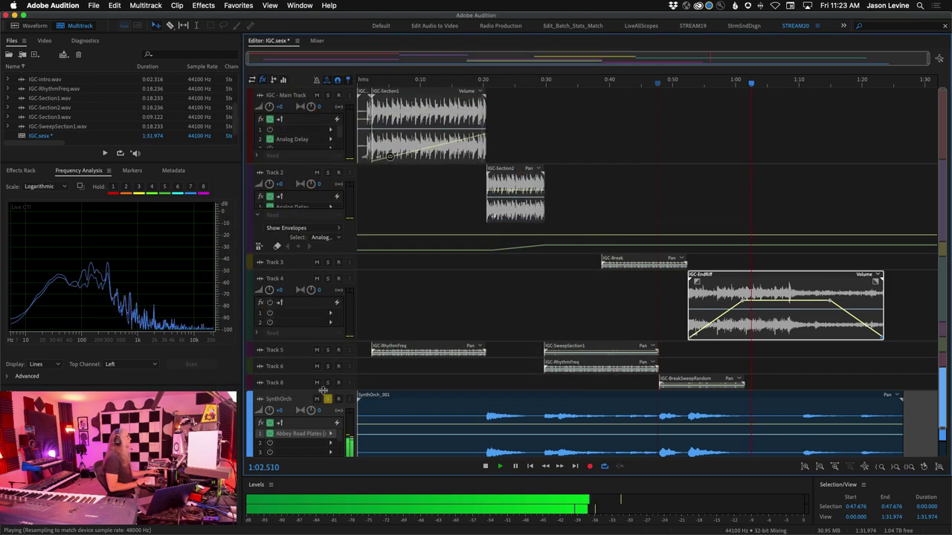
Turn off SynthOrch's solo during playback to hear the full mix, and stop with the playhead back at the session start.
key("space")
key("space")
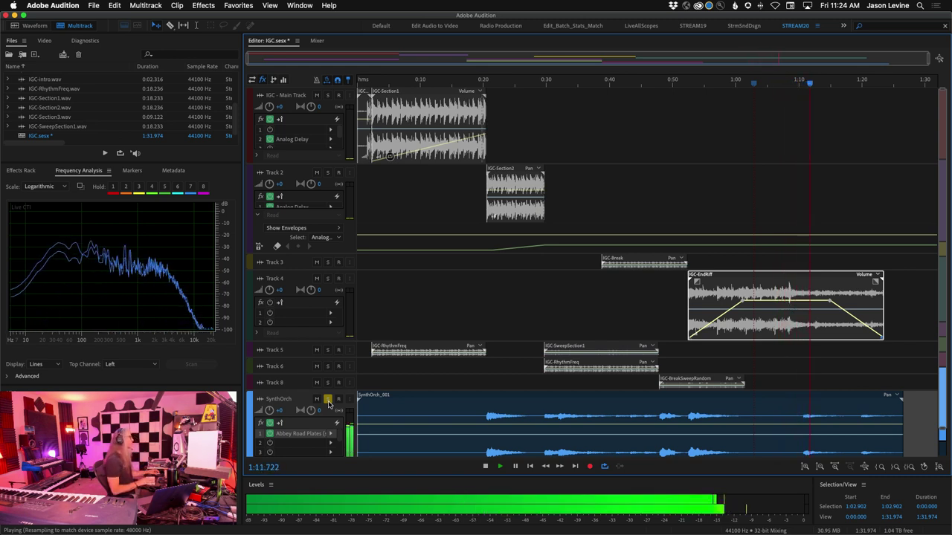
left_click(328, 400)
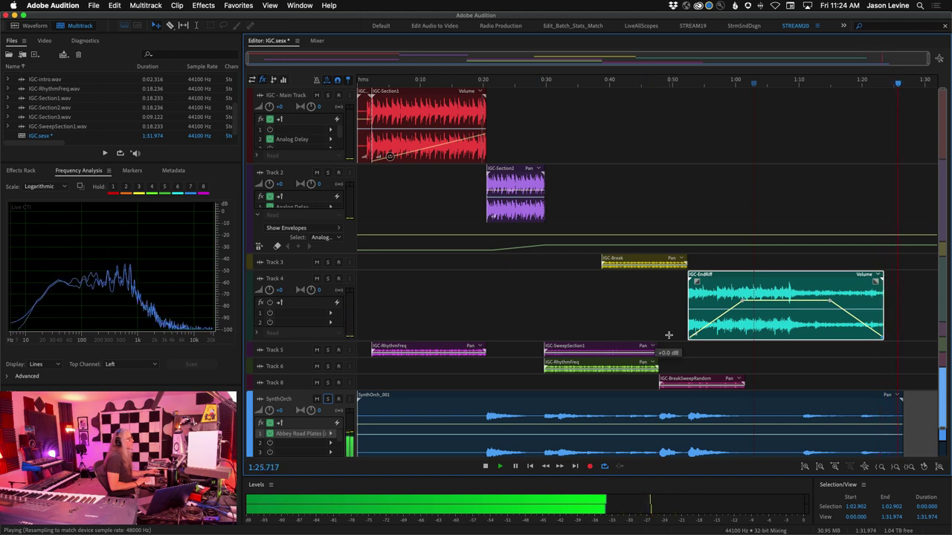
key("Home")
key("space")
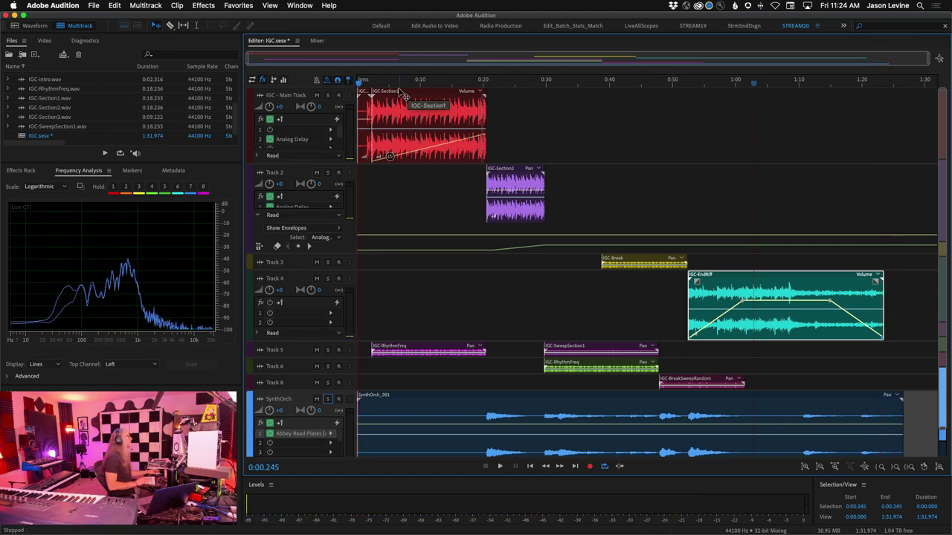
Set the noise shaping of the Mix track's L3-LL Ultra limiter to Ultra and close its settings.
left_click(315, 41)
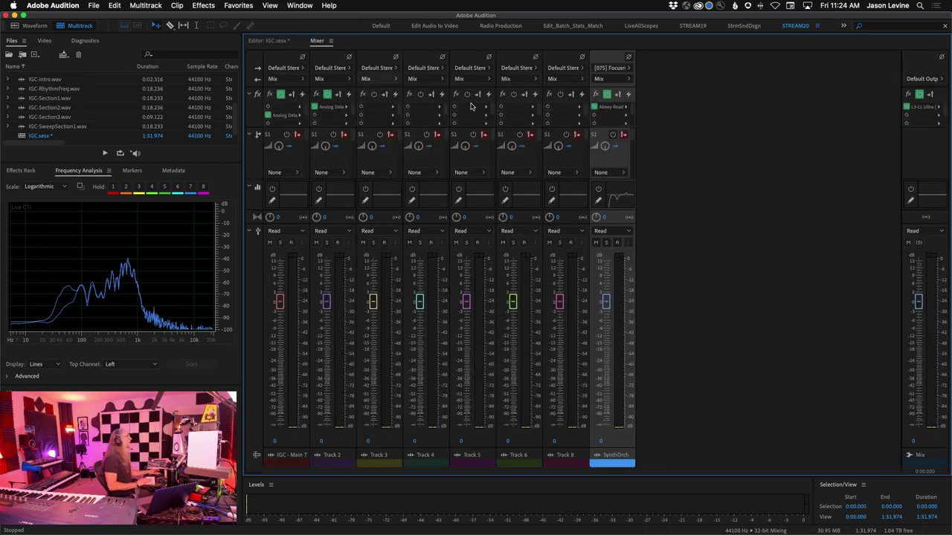
double_click(922, 106)
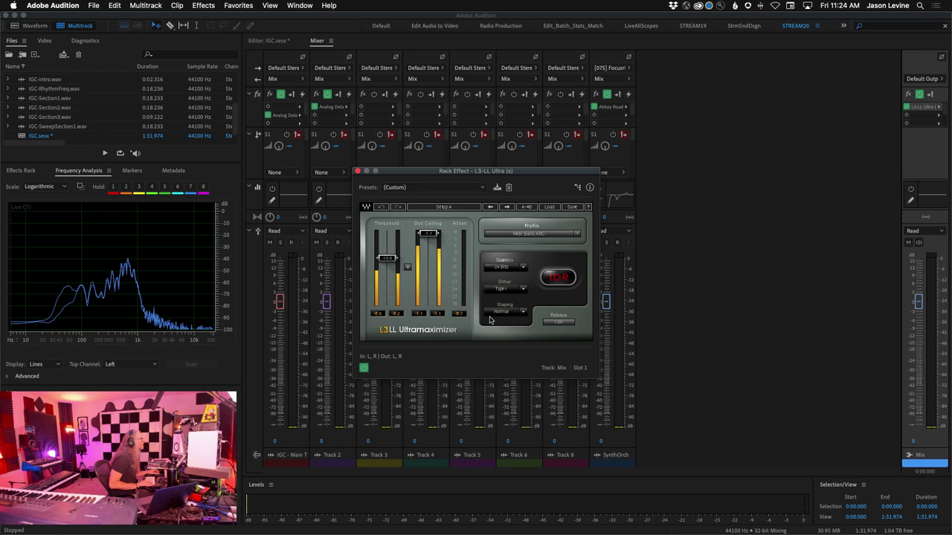
left_click(528, 316)
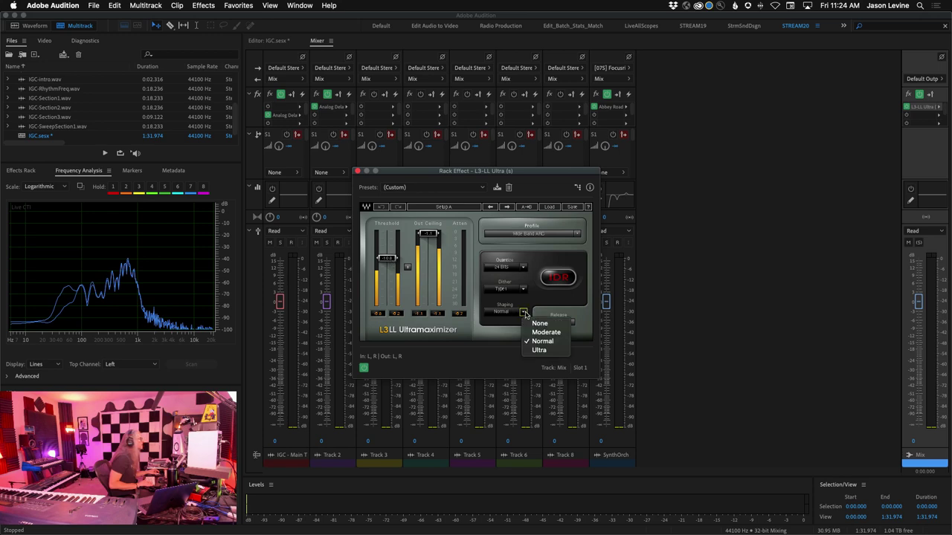
left_click(542, 353)
left_click(357, 172)
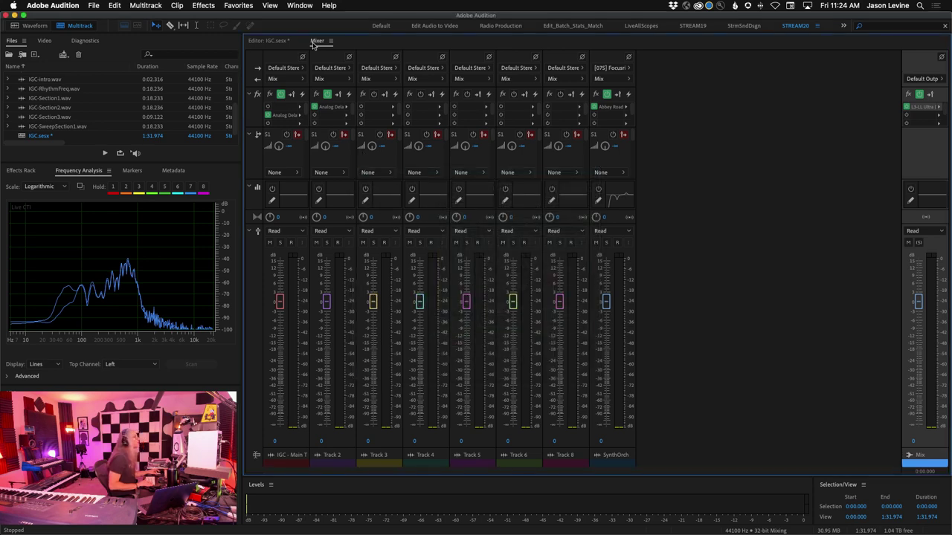
Play the session from the start and slightly lower the threshold of the Mix track's L3-LL Ultra limiter.
left_click(274, 40)
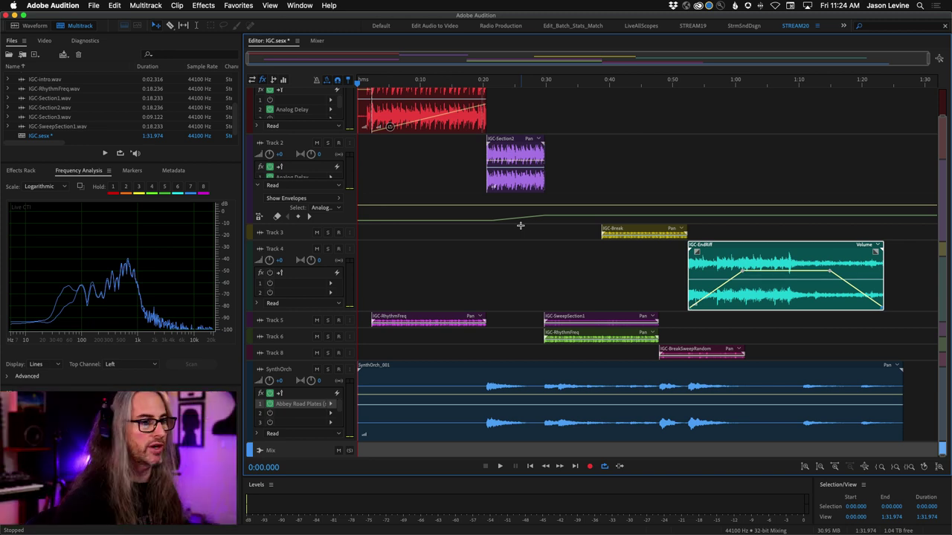
key("space")
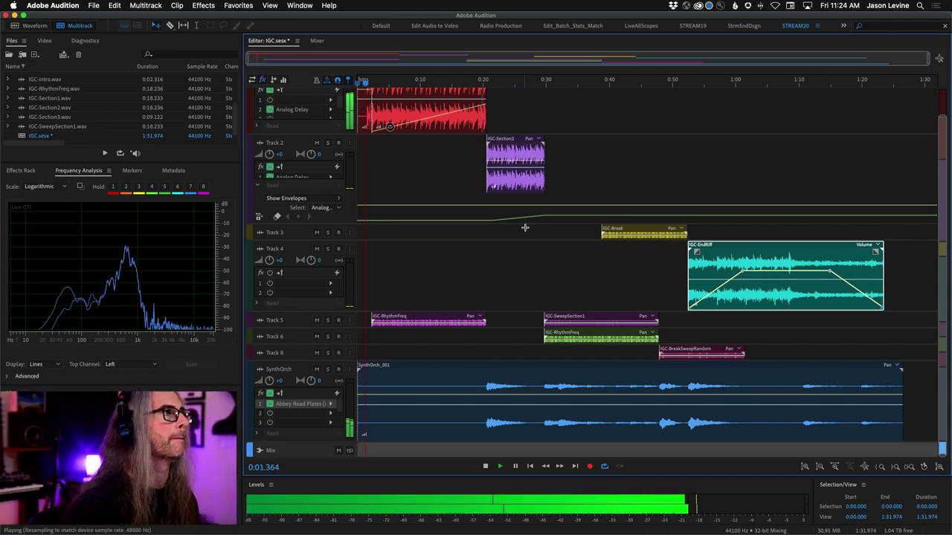
left_click(317, 40)
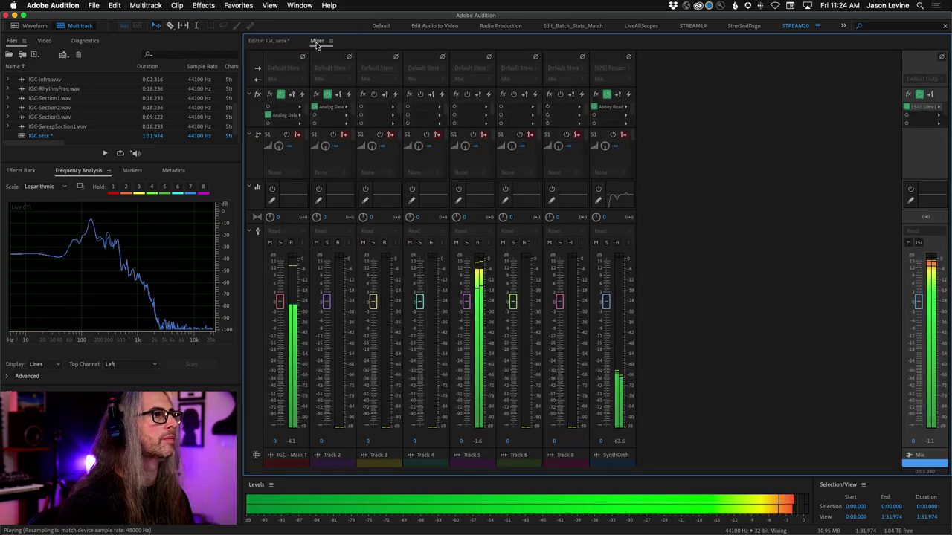
double_click(922, 106)
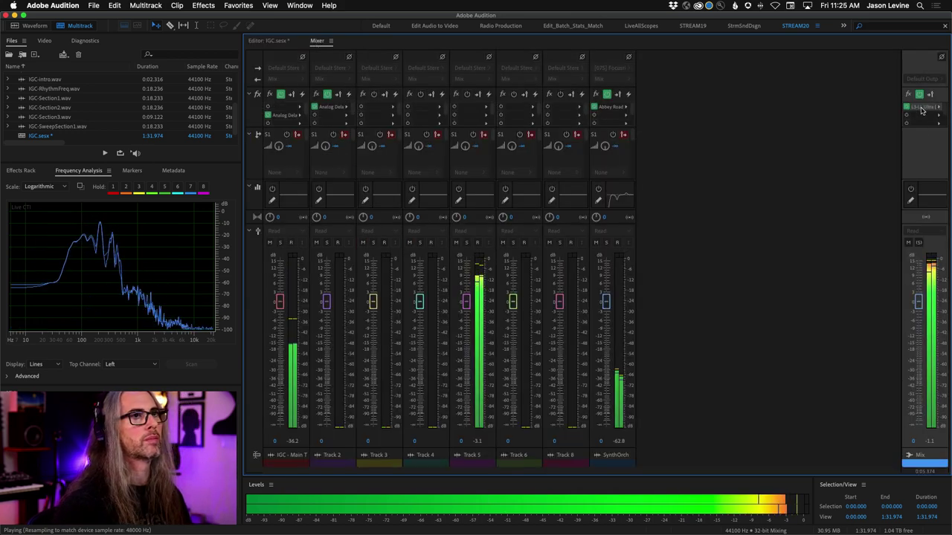
left_click_drag(387, 258, 386, 264)
left_click(357, 171)
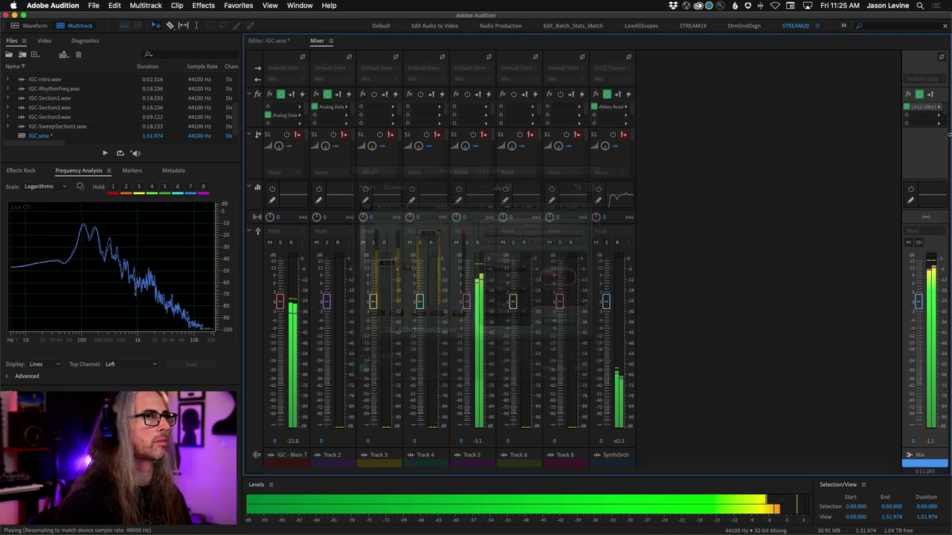
Add the Waves AU effect MannyM EQ (s) to the Mix track's second slot, adjust its band gains during playback, and close its settings.
left_click(938, 118)
mouse_move(885, 257)
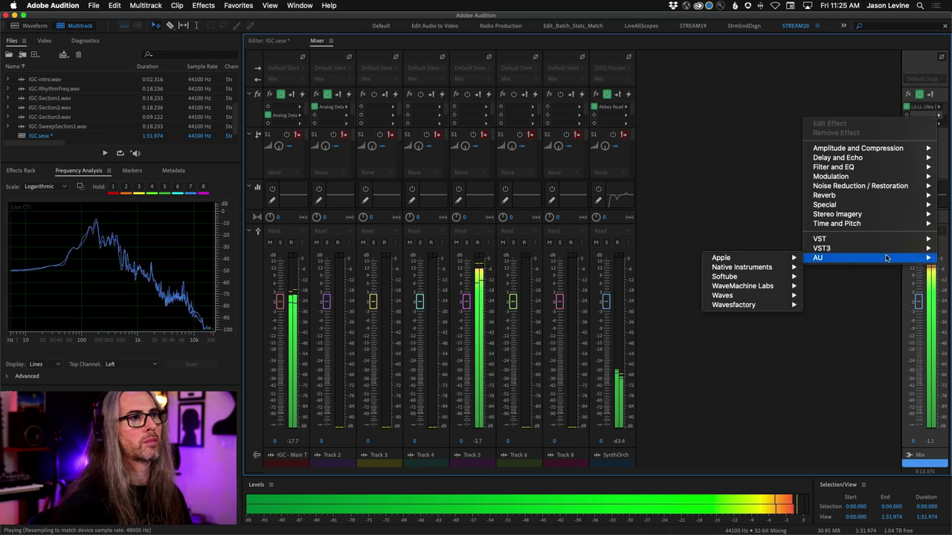
mouse_move(732, 294)
scroll(659, 396, "down", 5)
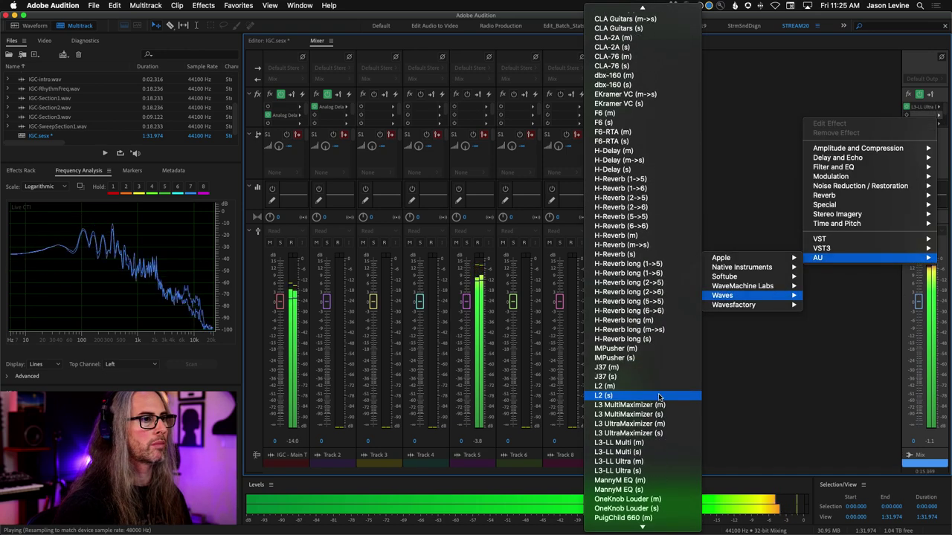
left_click(618, 396)
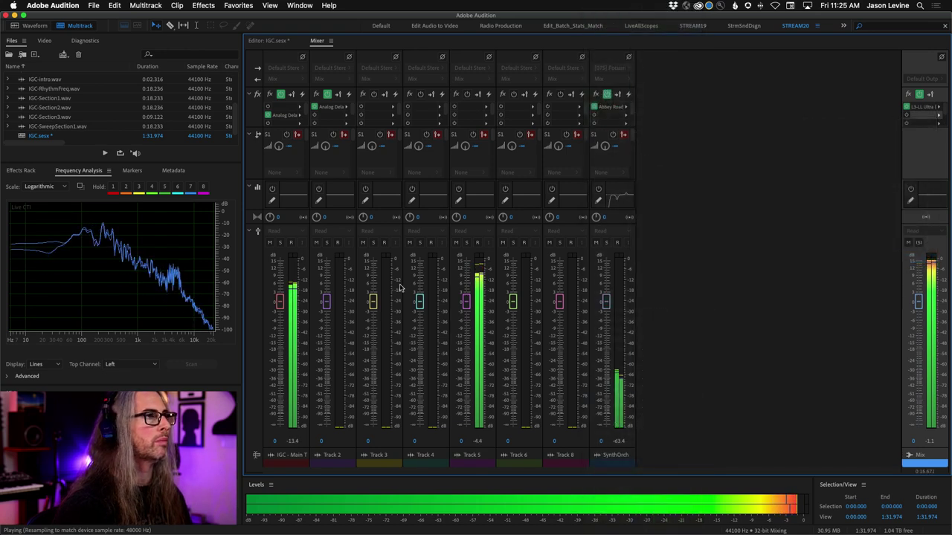
left_click_drag(391, 290, 392, 286)
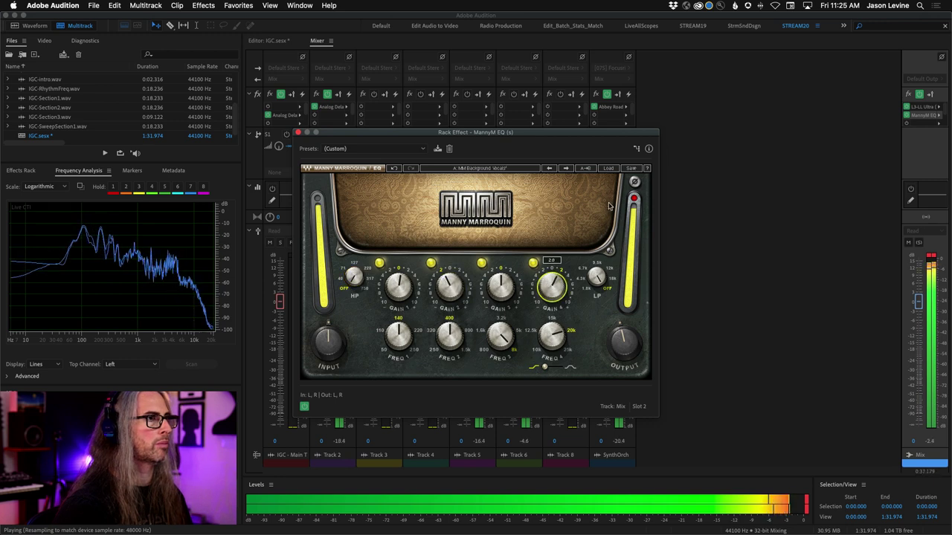
left_click(930, 256)
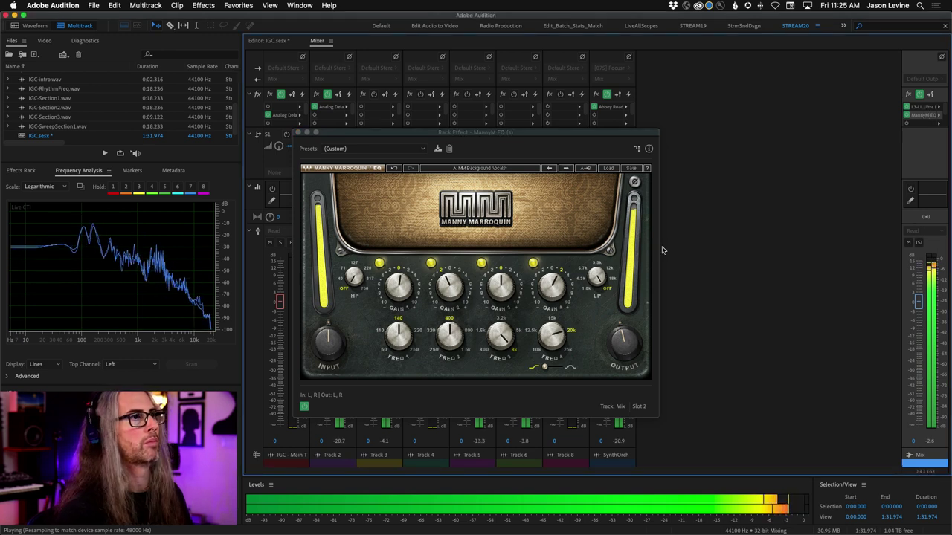
left_click(296, 134)
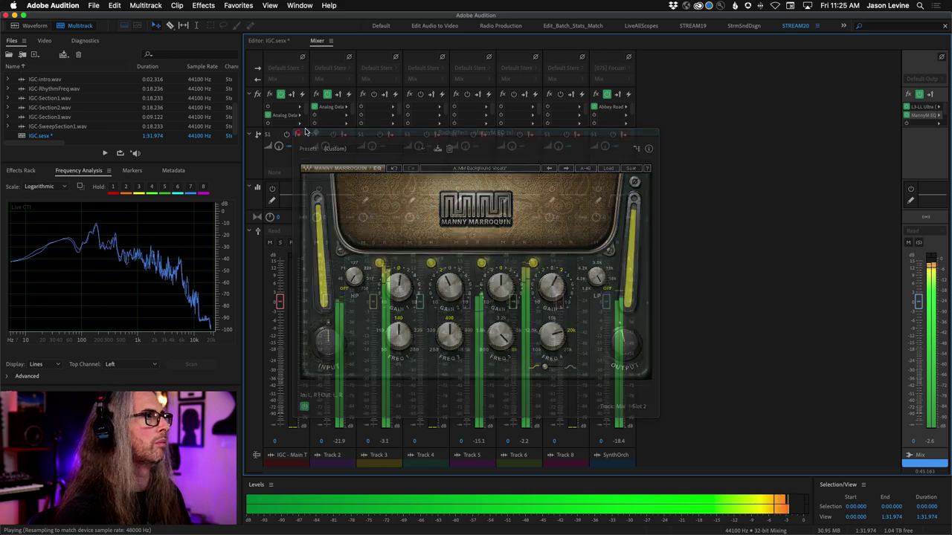
Return to the session's track view during playback and enlarge Track 8 to show its controls.
left_click(266, 41)
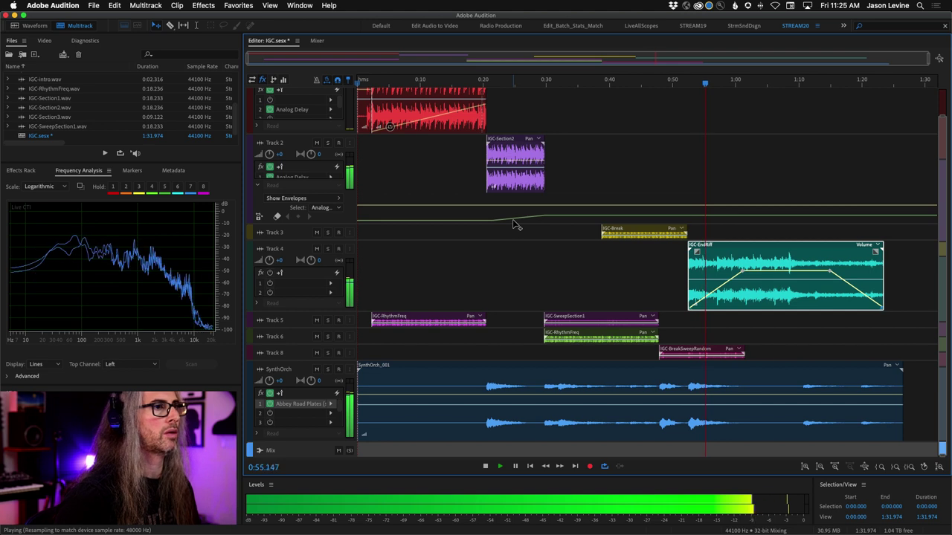
left_click(296, 354)
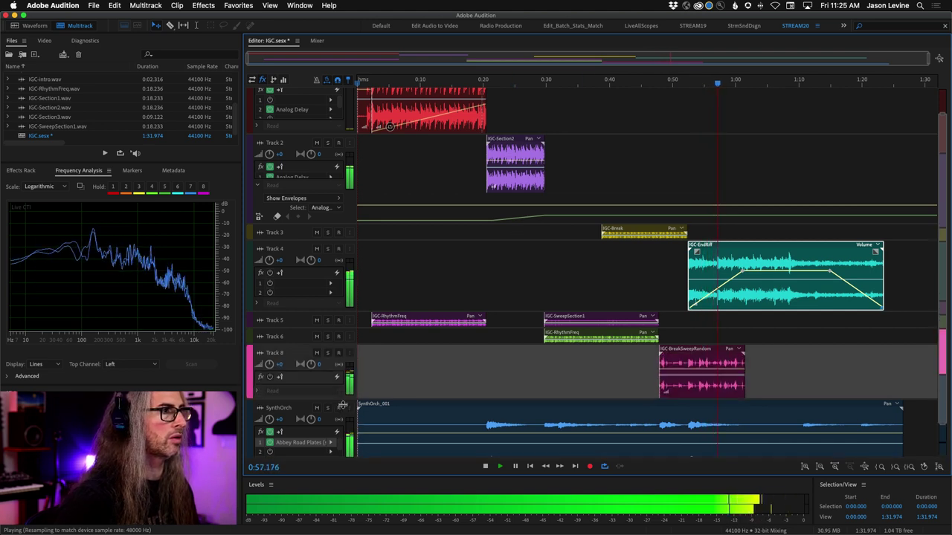